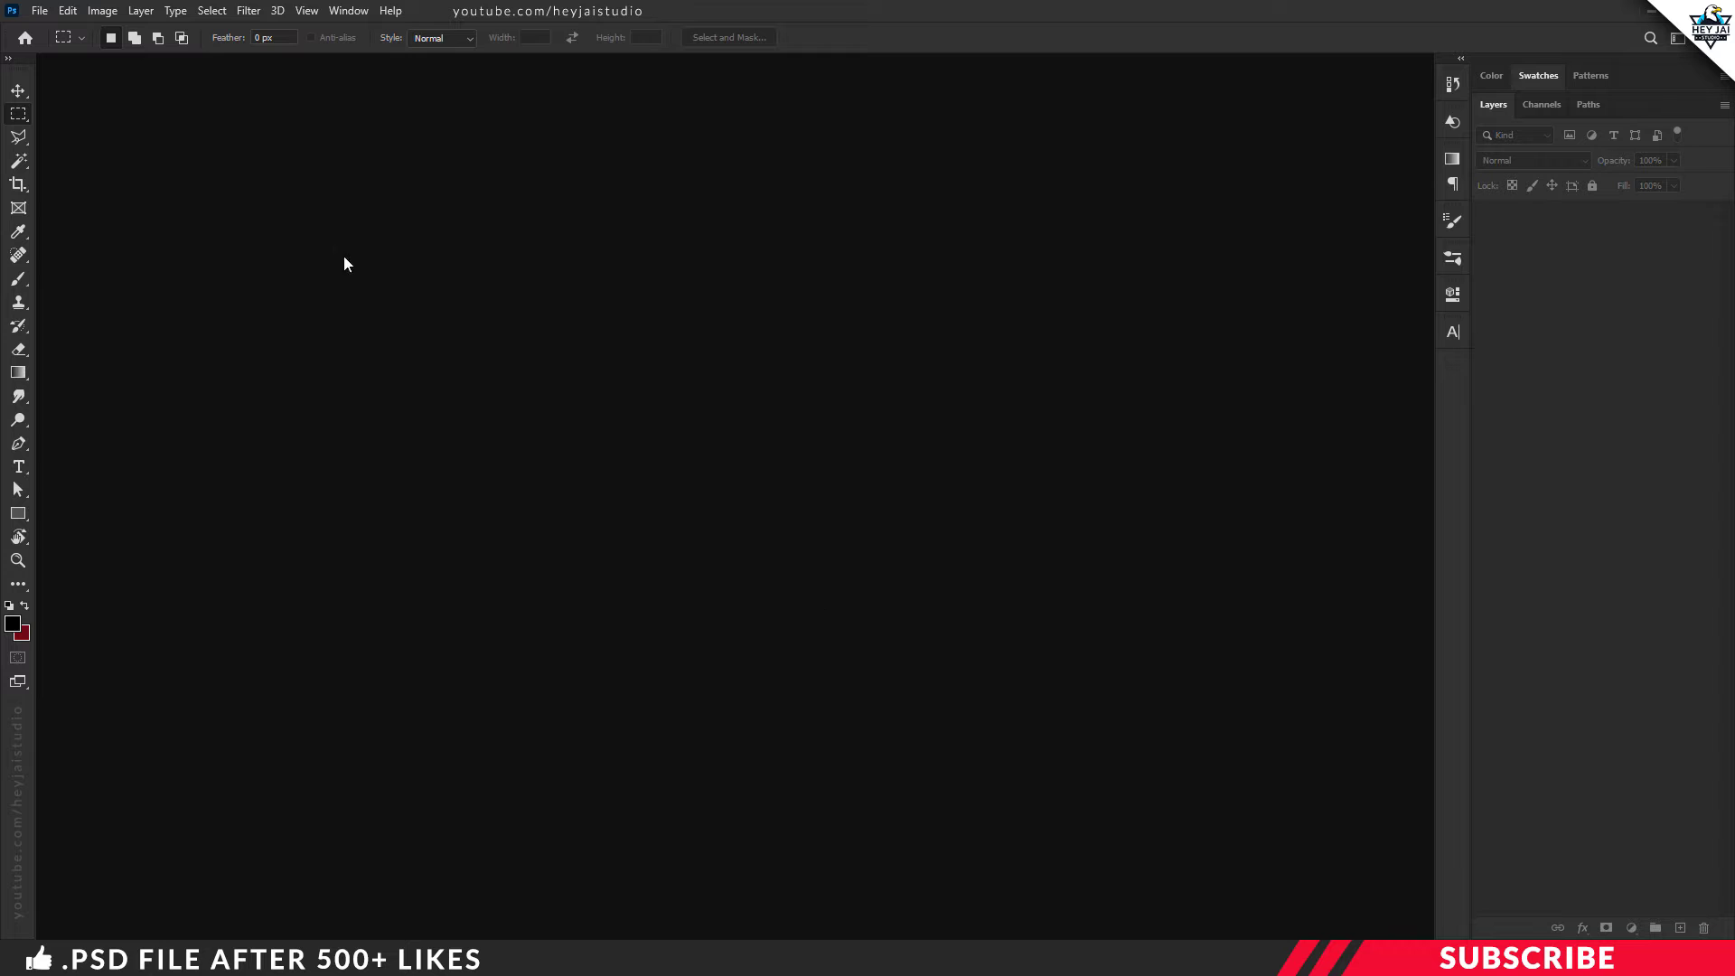
Create a blank 4320 × 1080 px document at 150 pixels/inch
click(40, 11)
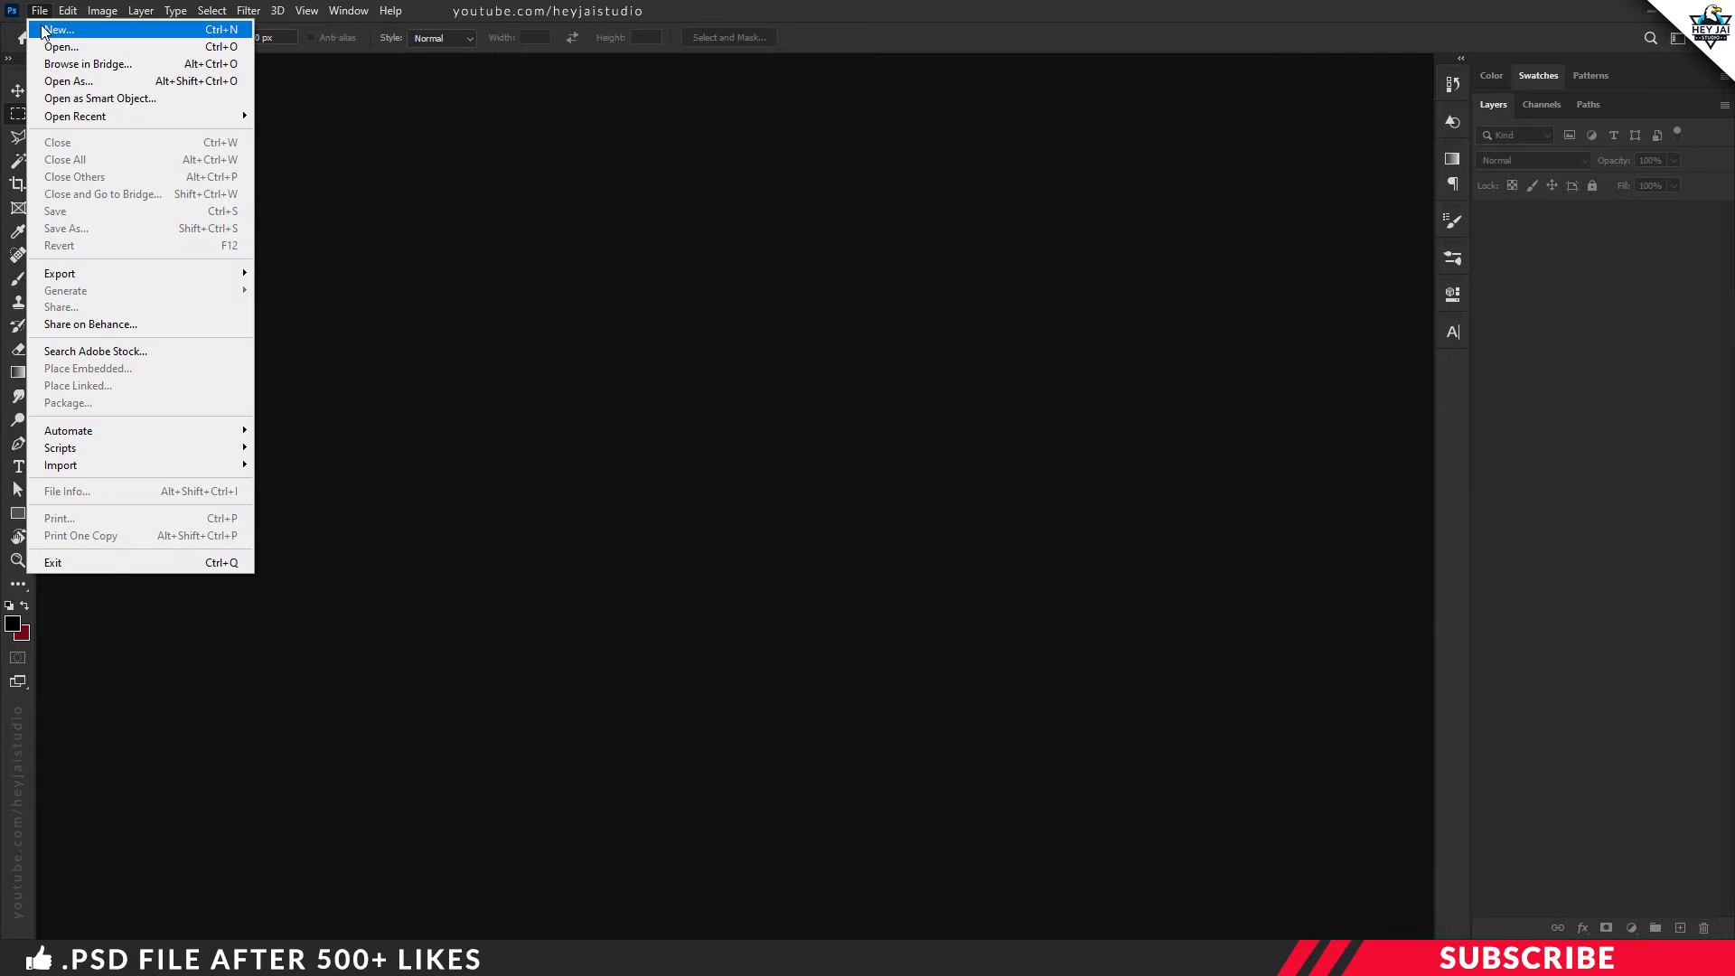
click(87, 30)
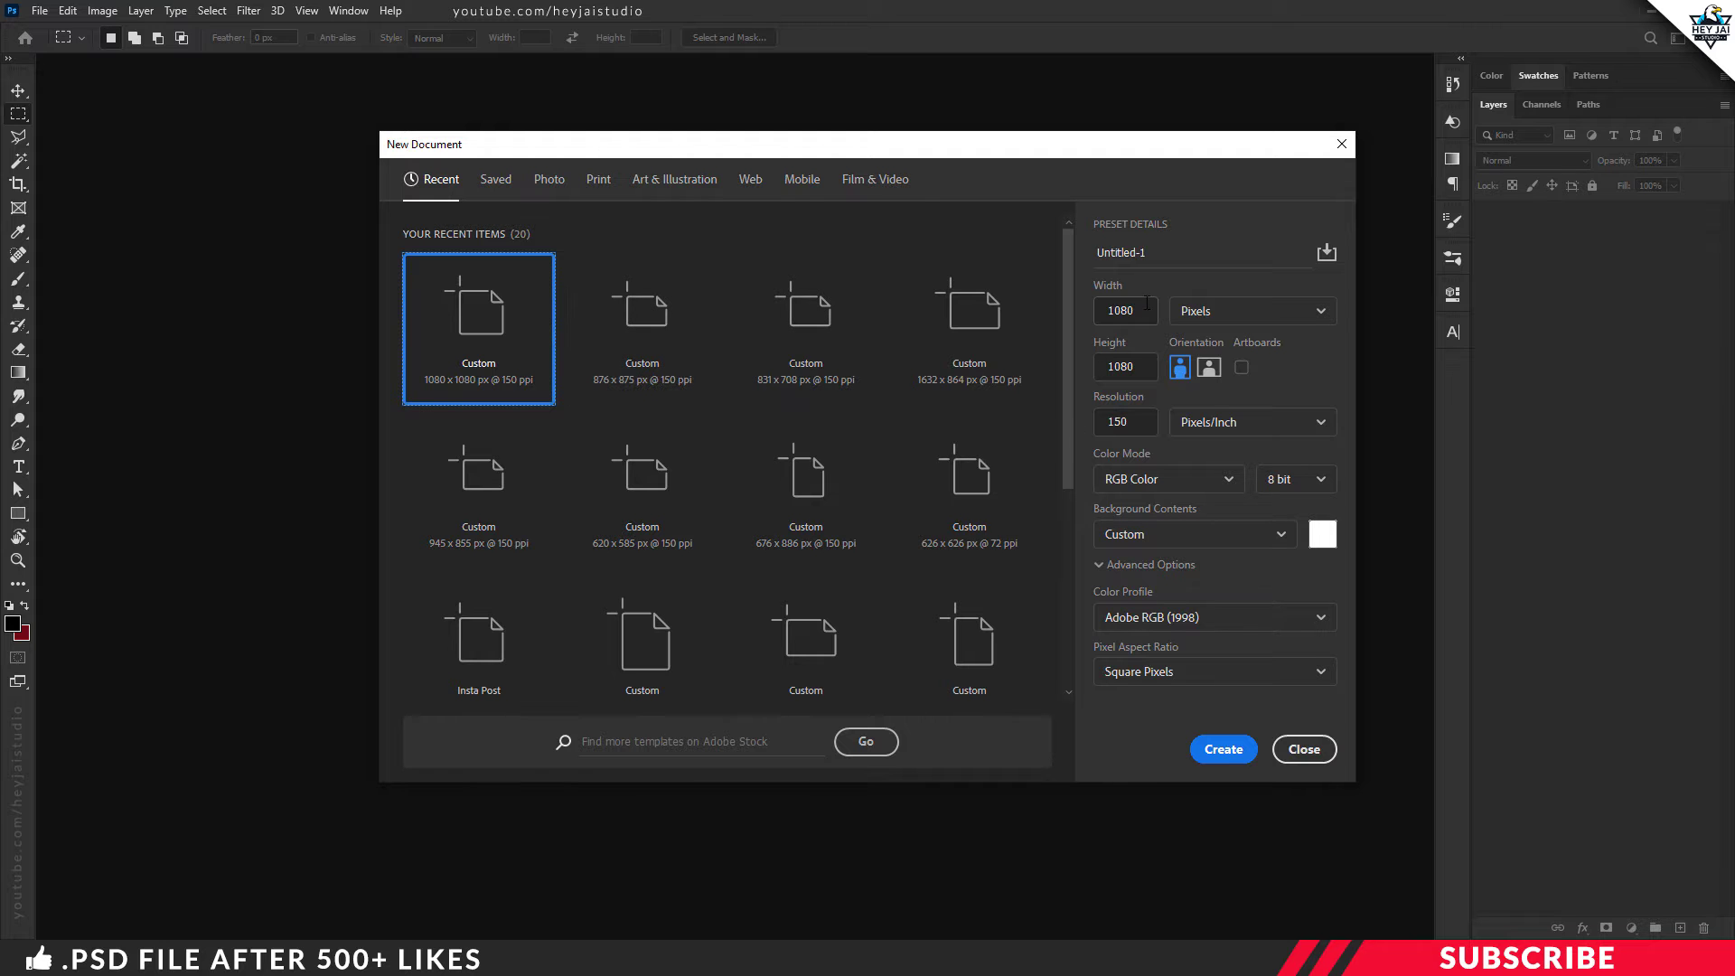
click(1101, 310)
double_click(1101, 310)
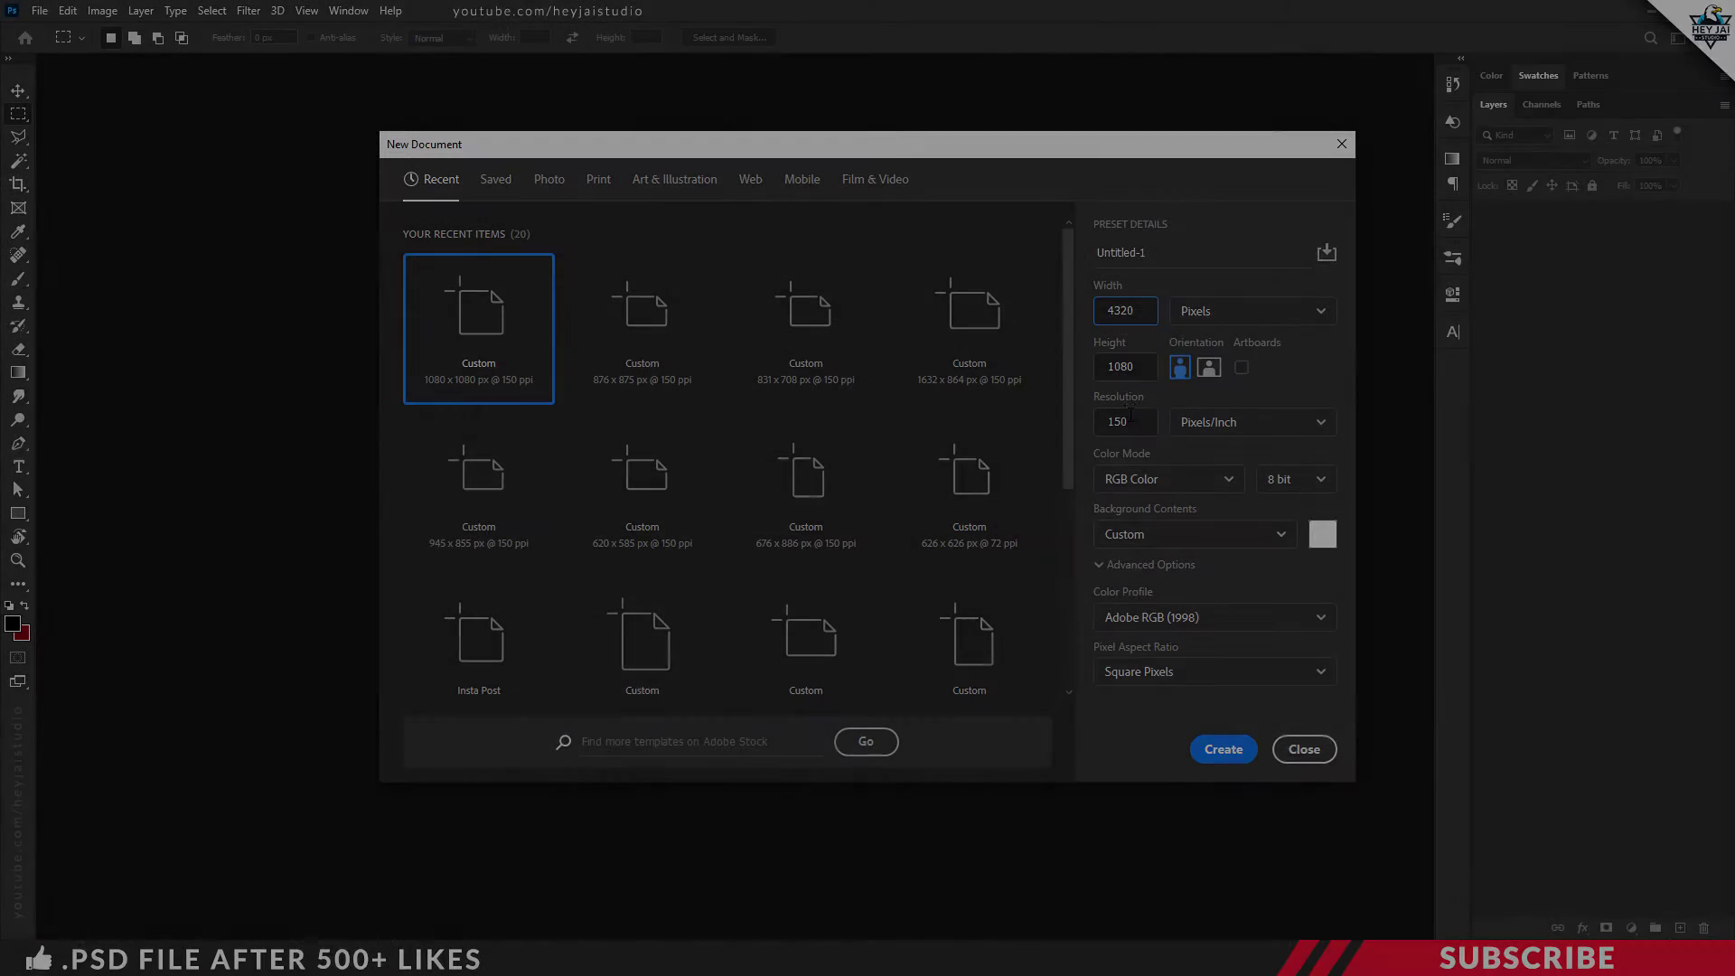
click(1103, 419)
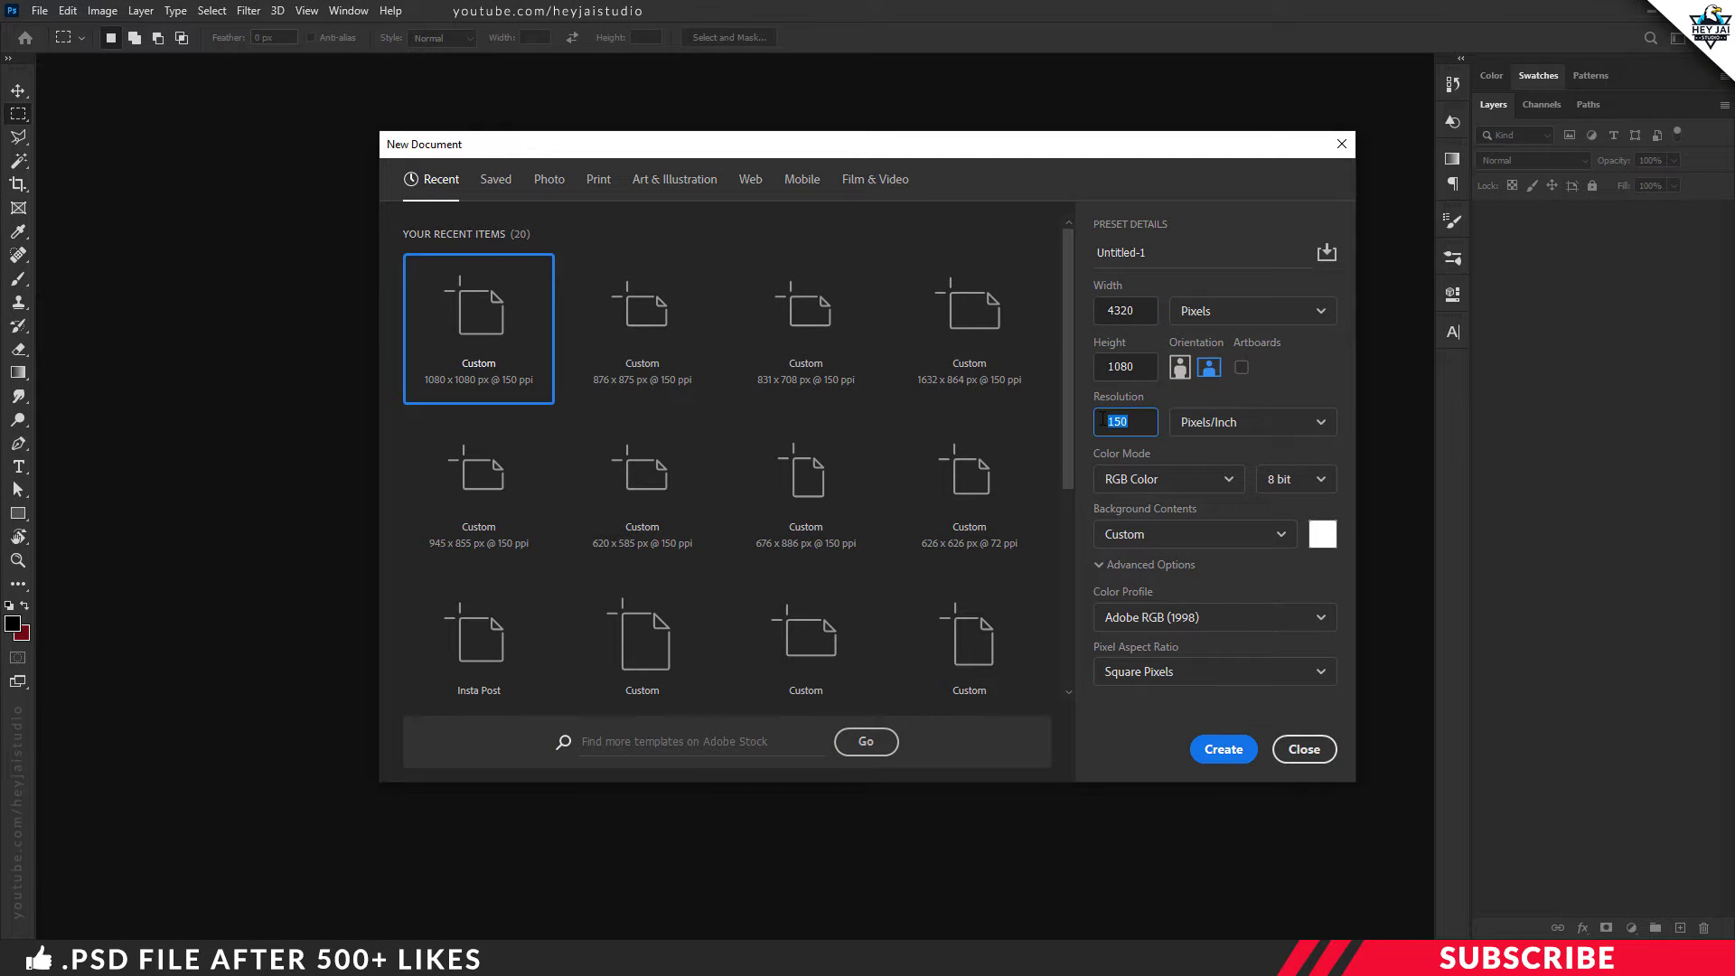
text(150)
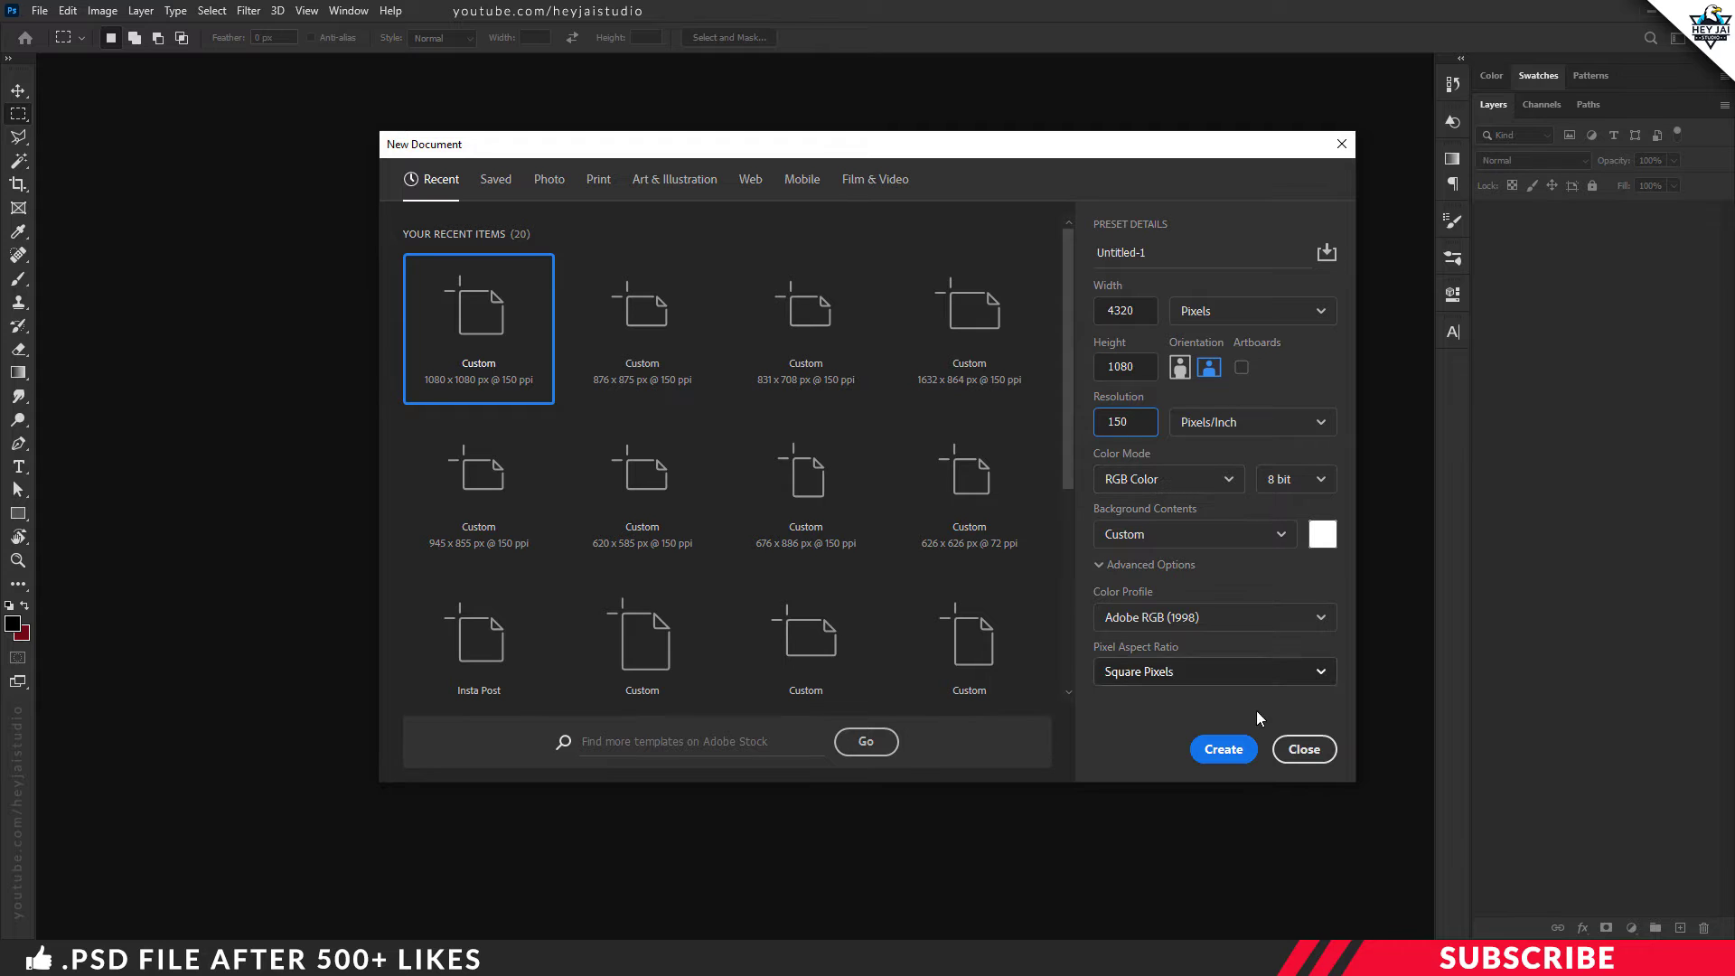
click(1247, 749)
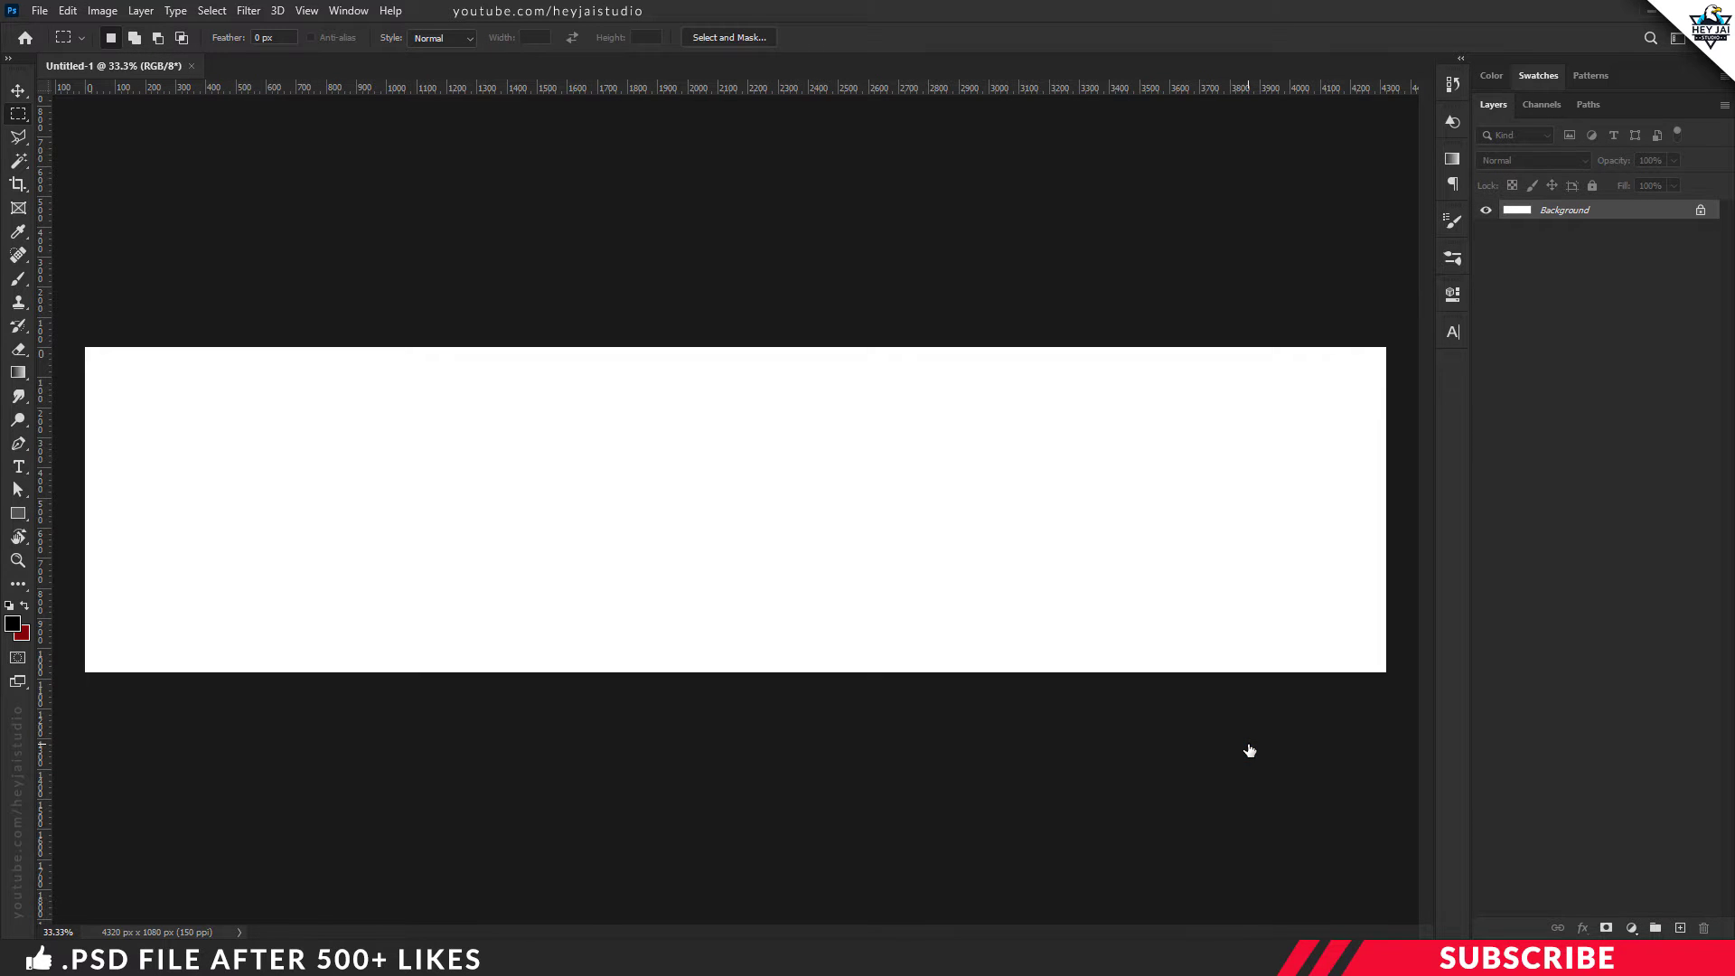
With the Move tool active, add a vertical guide at 1080 px
key(ctrl+minus)
key(v)
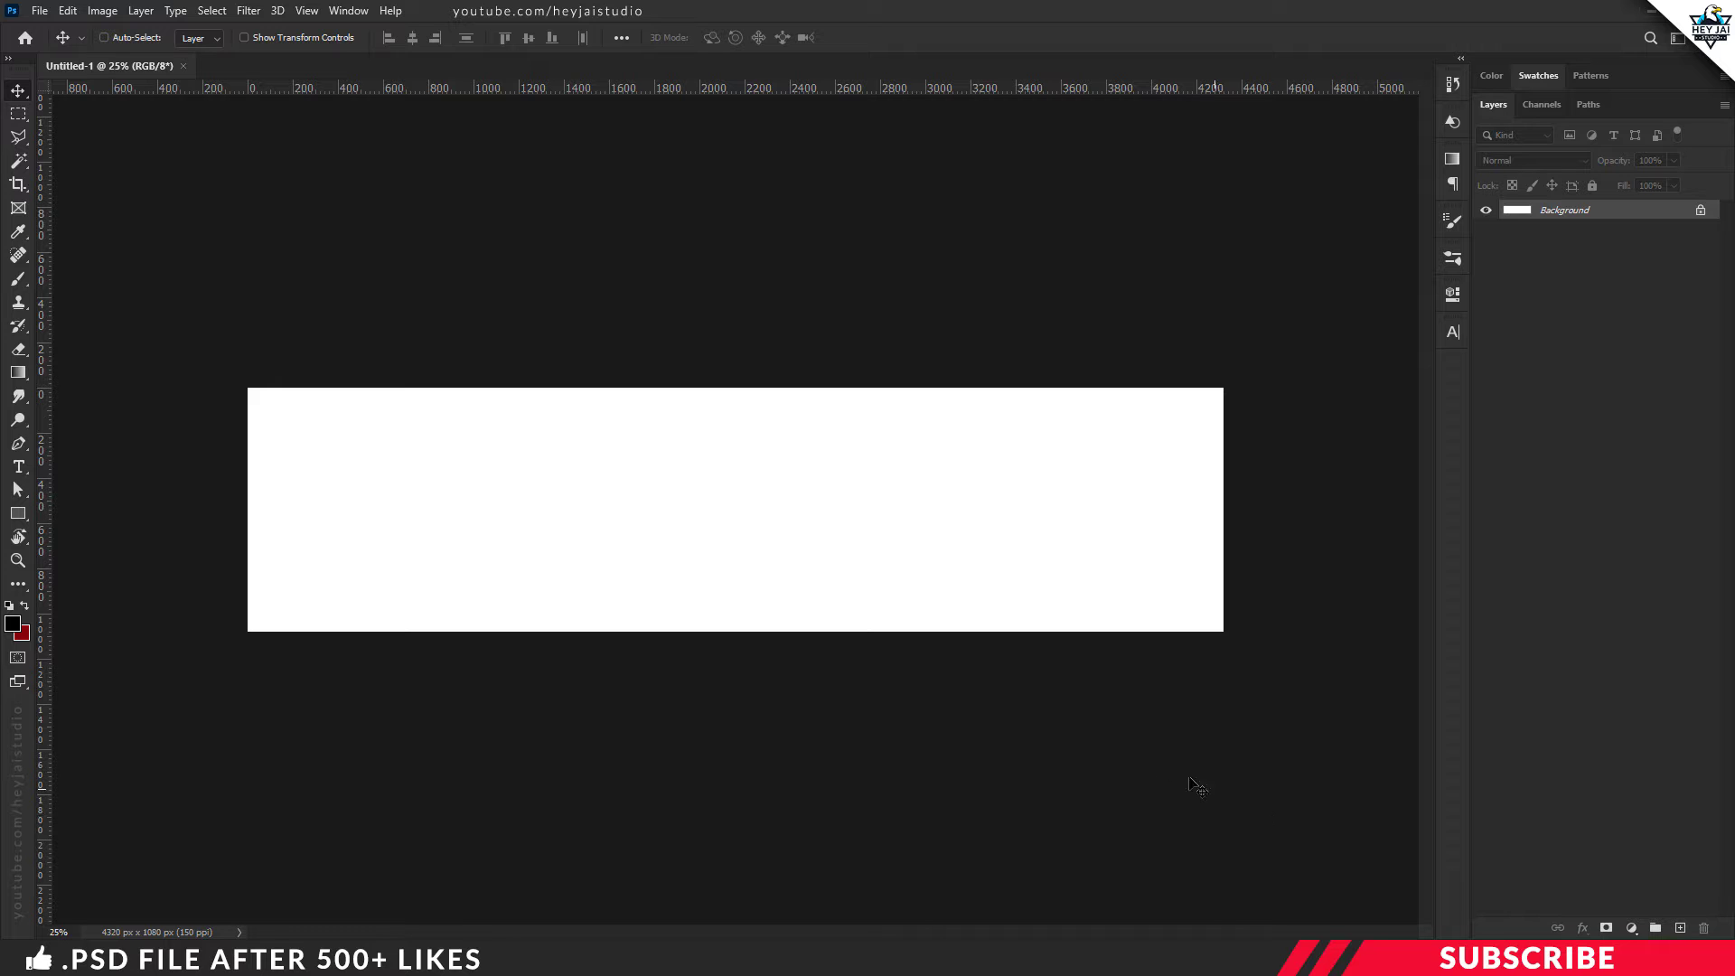
click(307, 11)
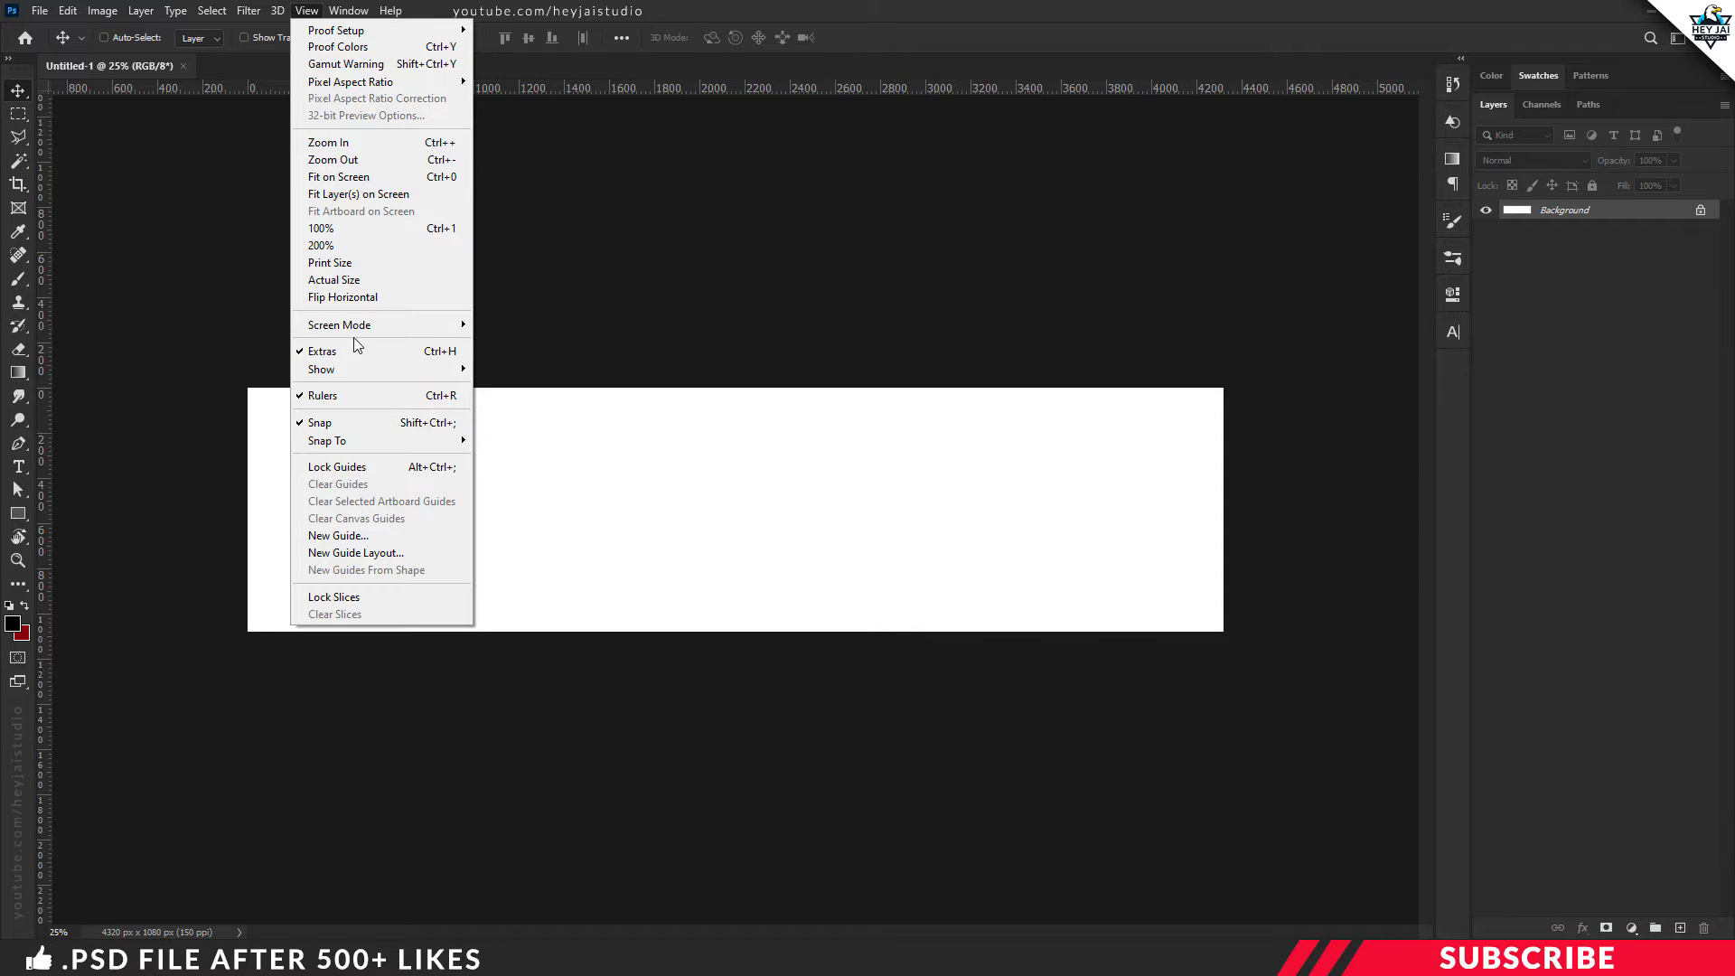
click(390, 542)
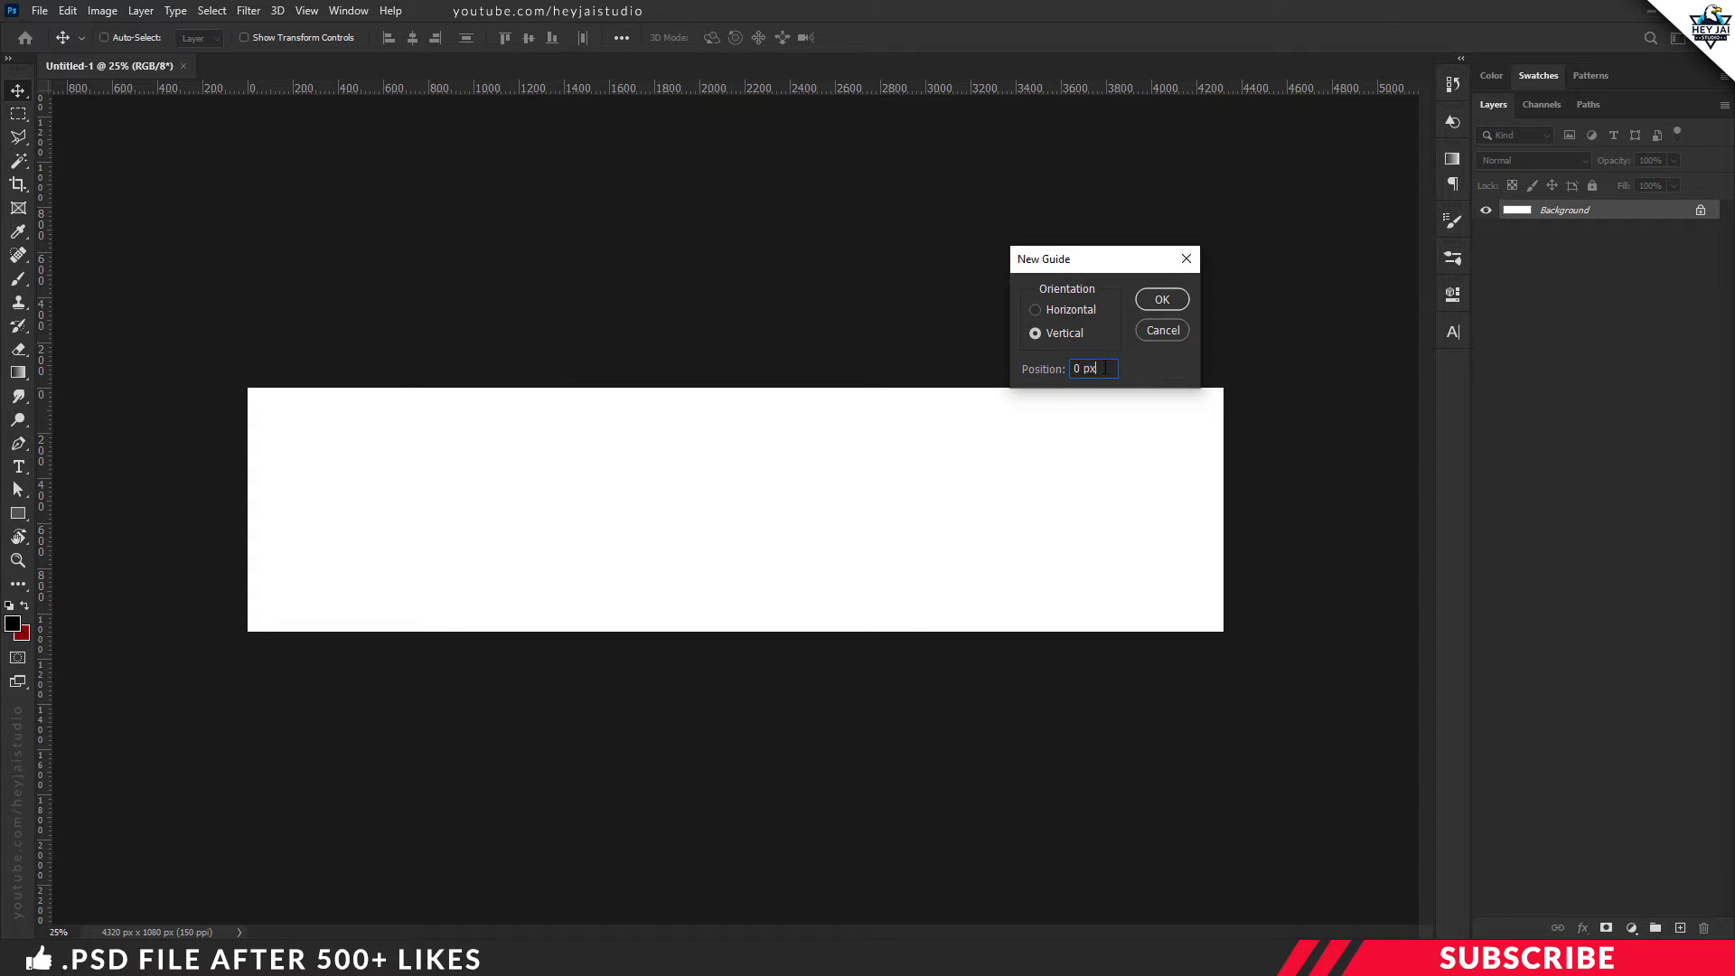
text(10)
text(80px)
click(1162, 301)
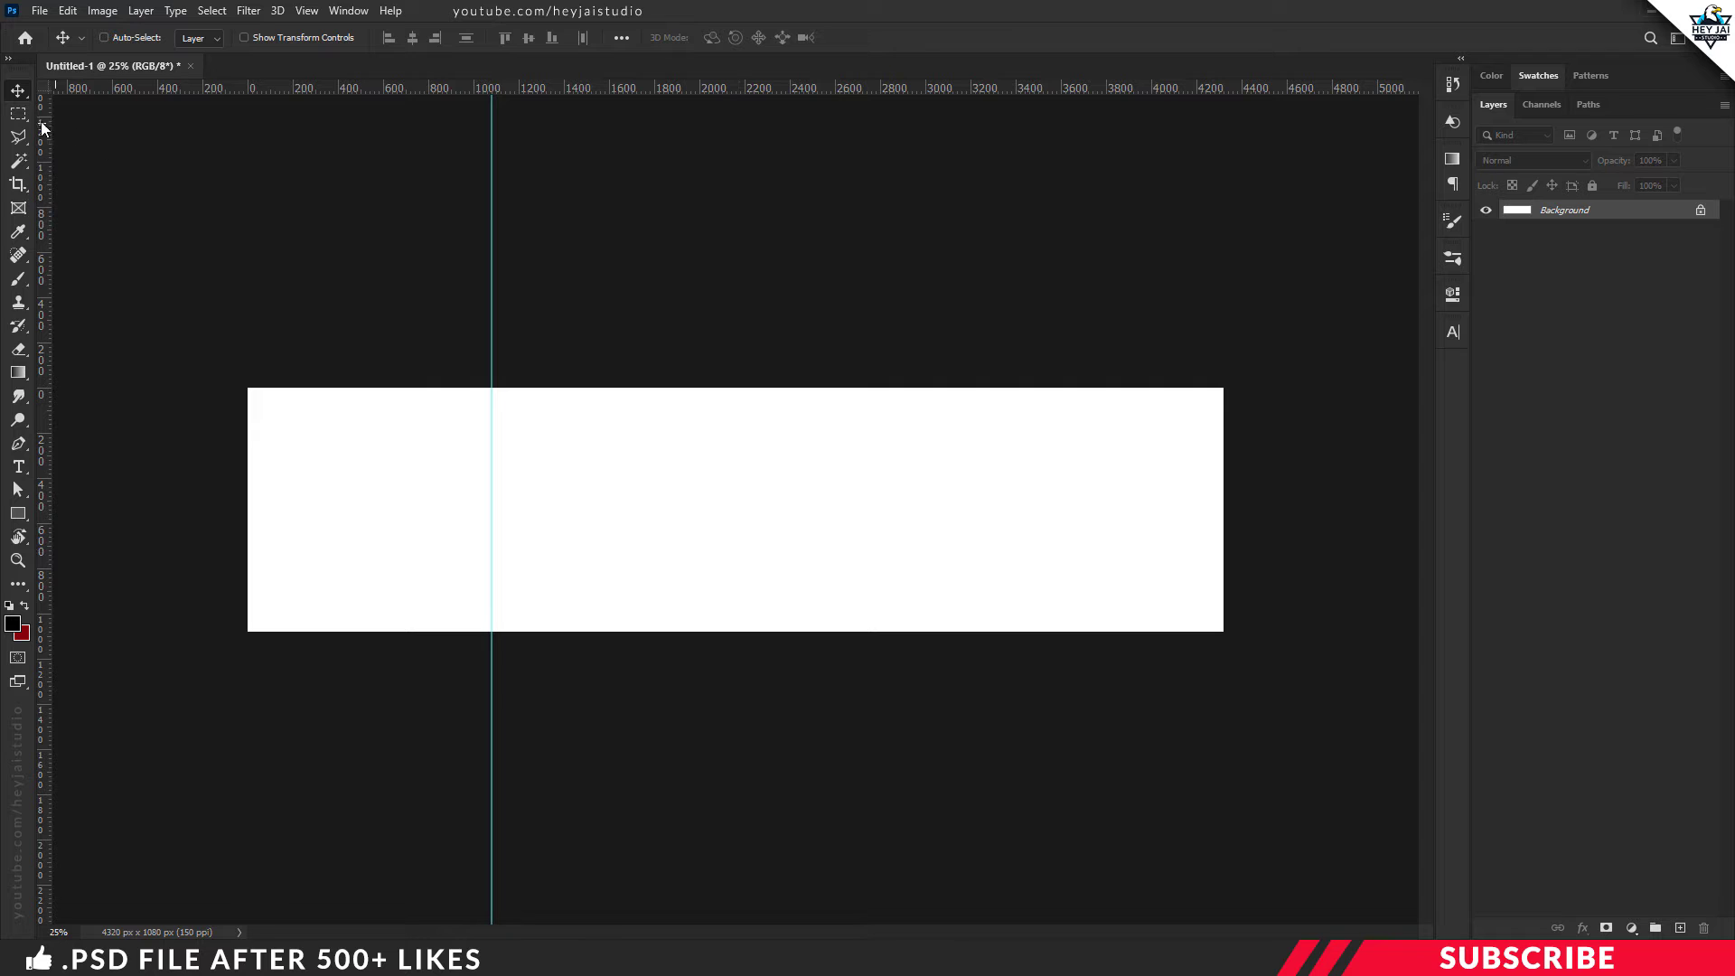
Place vertical guides at 2160 and 3240 px, using a square selection as a gauge
click(18, 115)
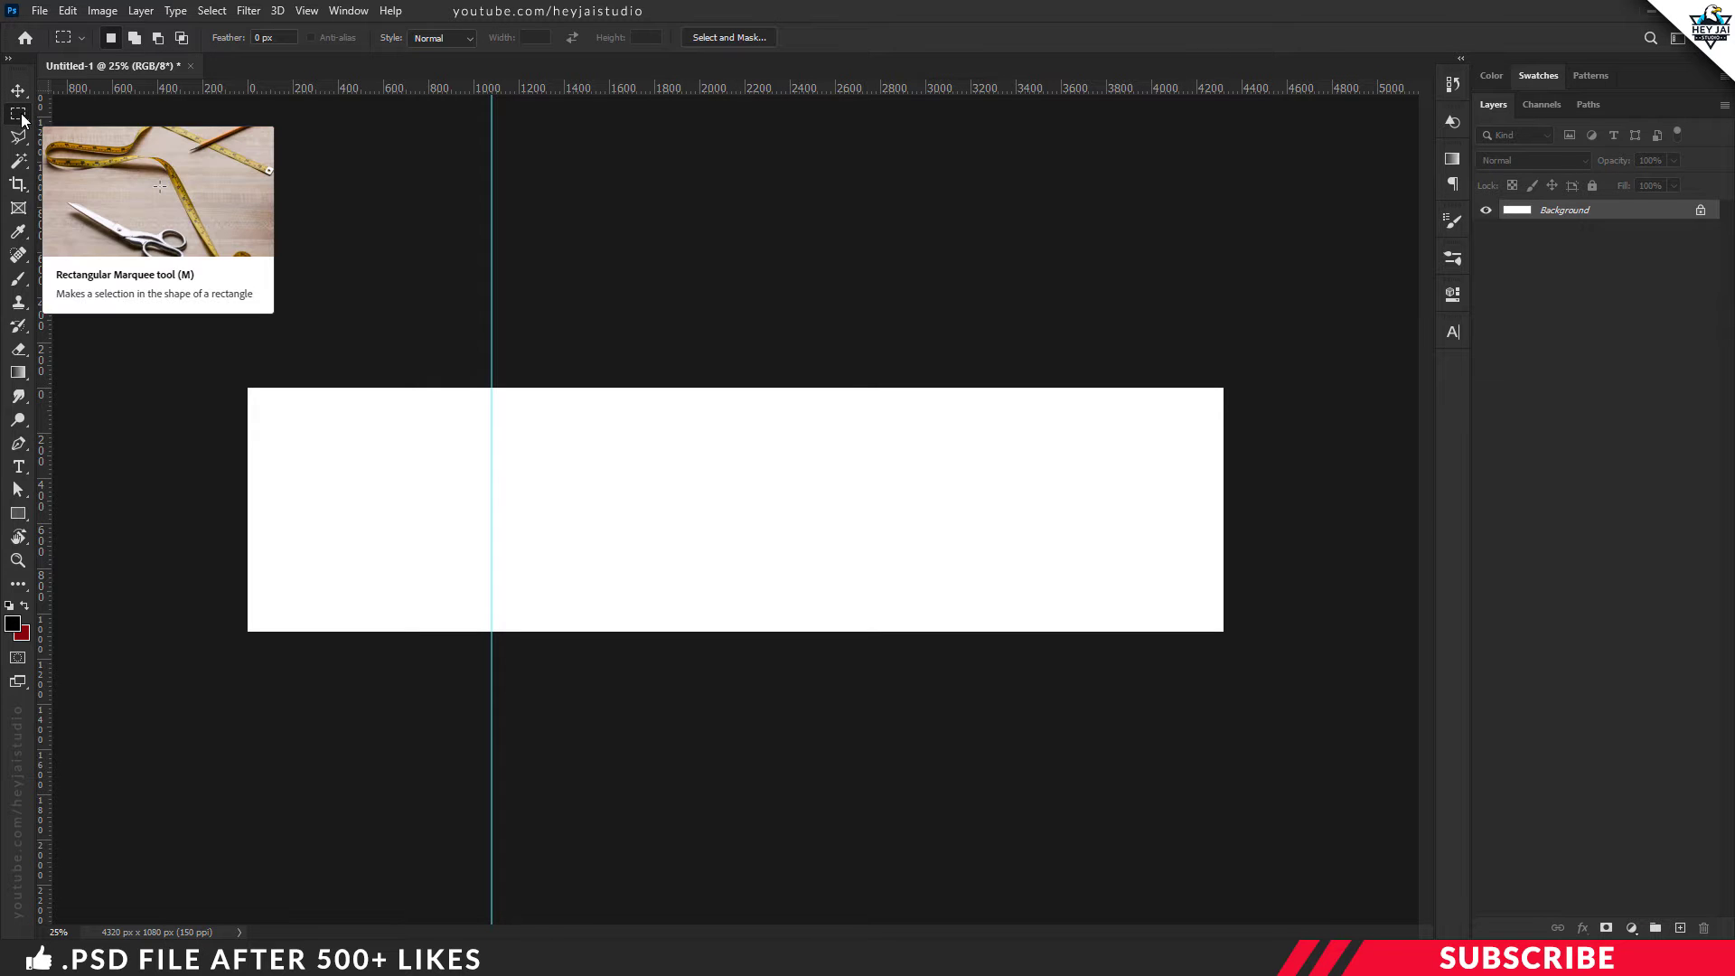
drag(248, 389, 491, 630)
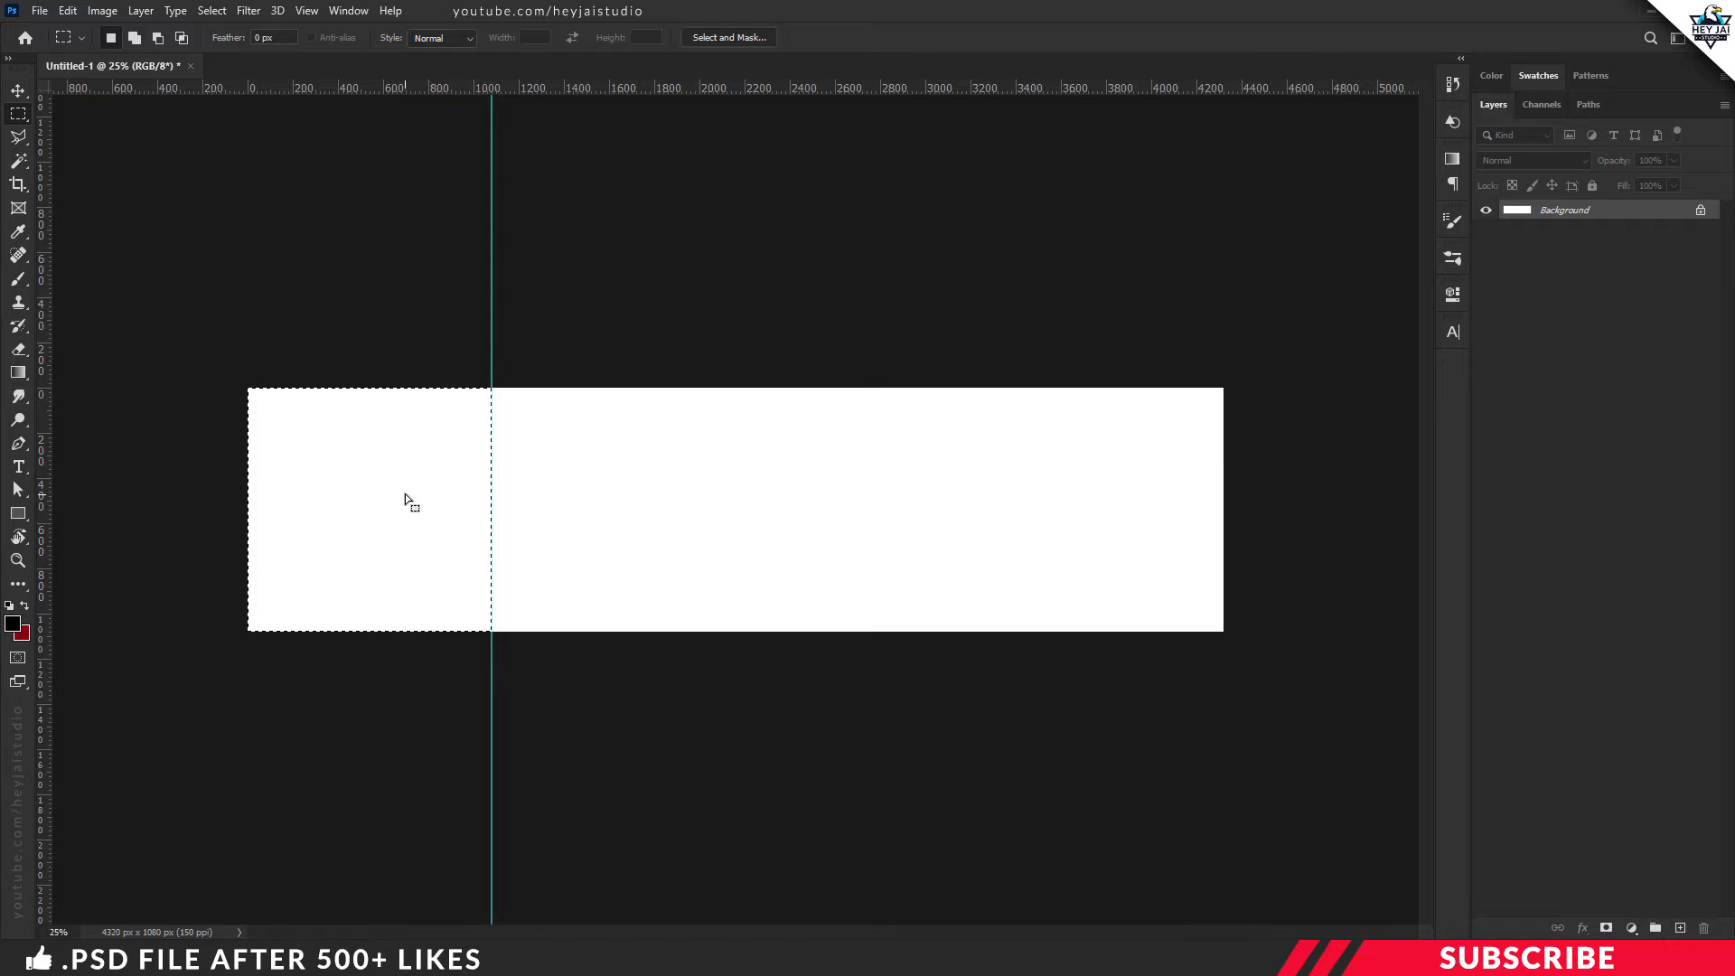
drag(411, 496, 655, 503)
drag(48, 336, 734, 457)
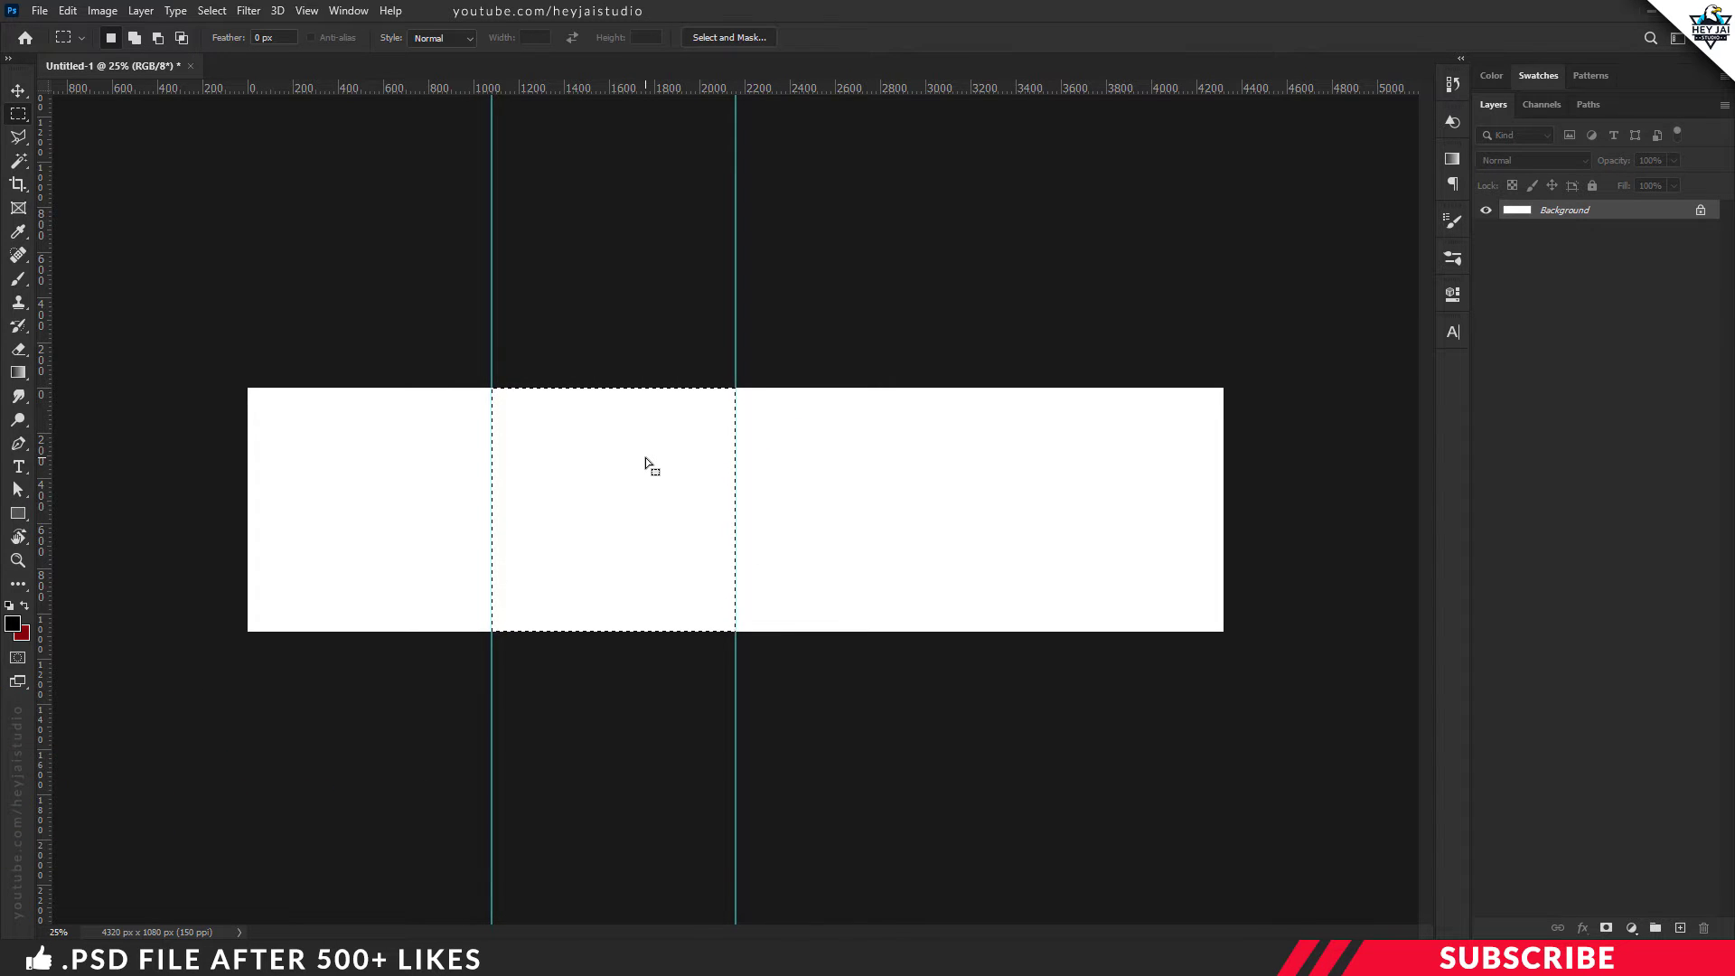
drag(651, 457, 885, 468)
drag(50, 344, 979, 461)
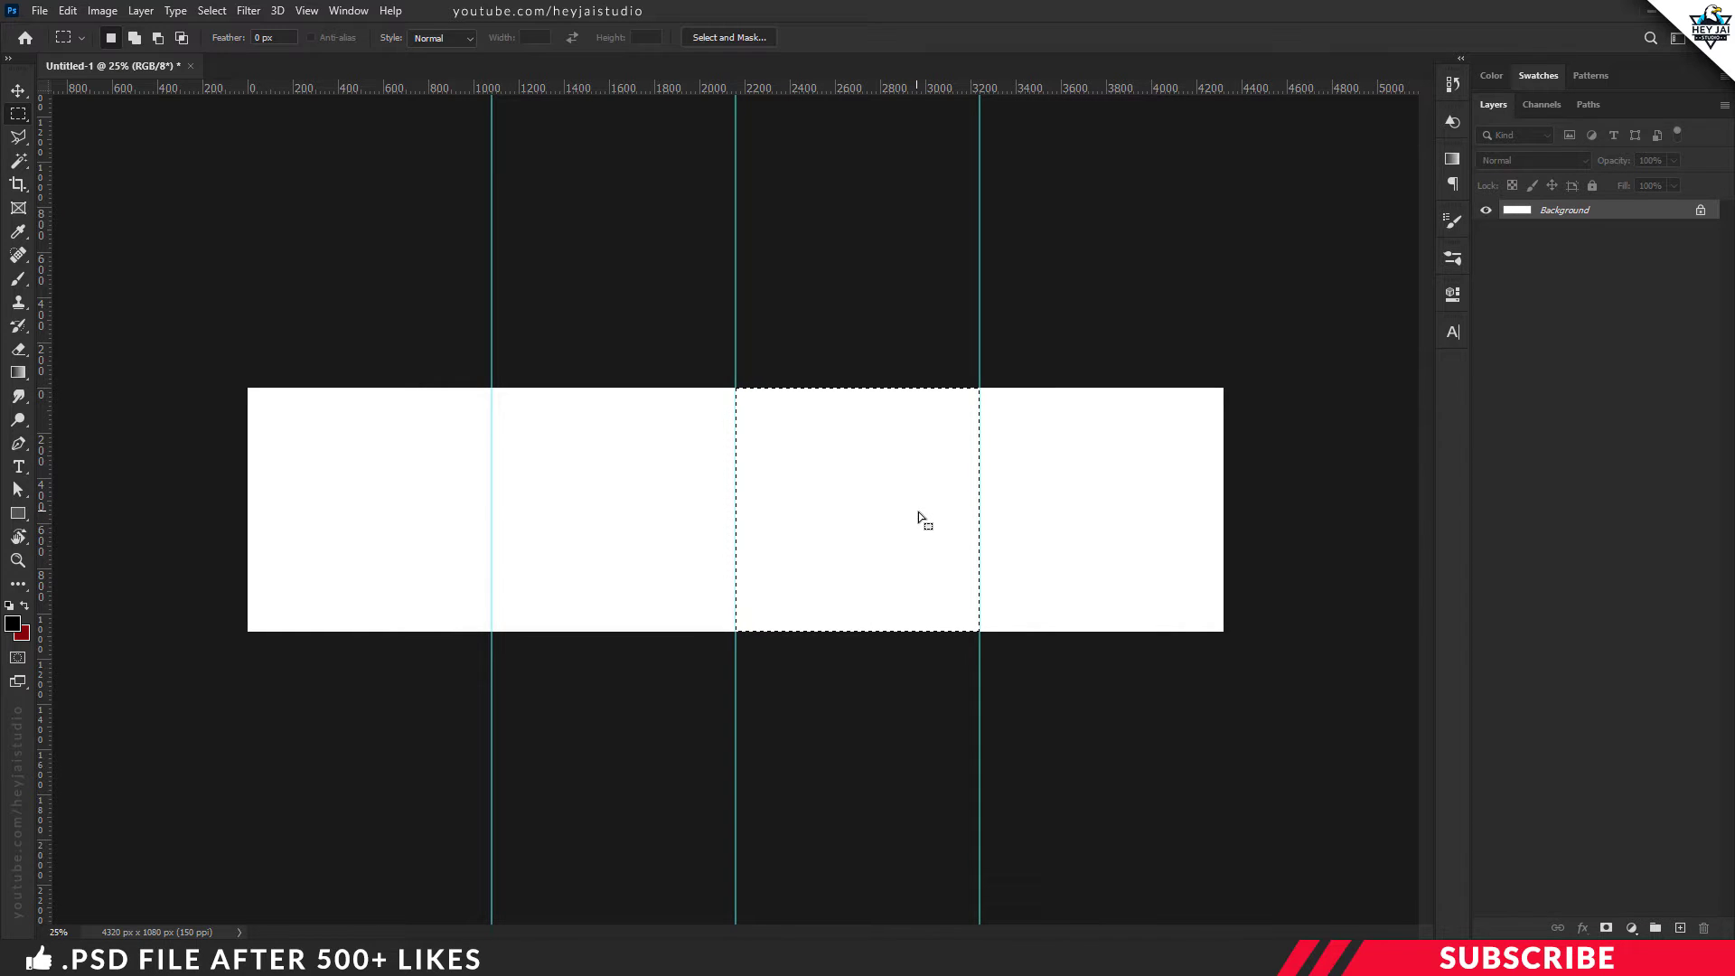
key(ctrl+d)
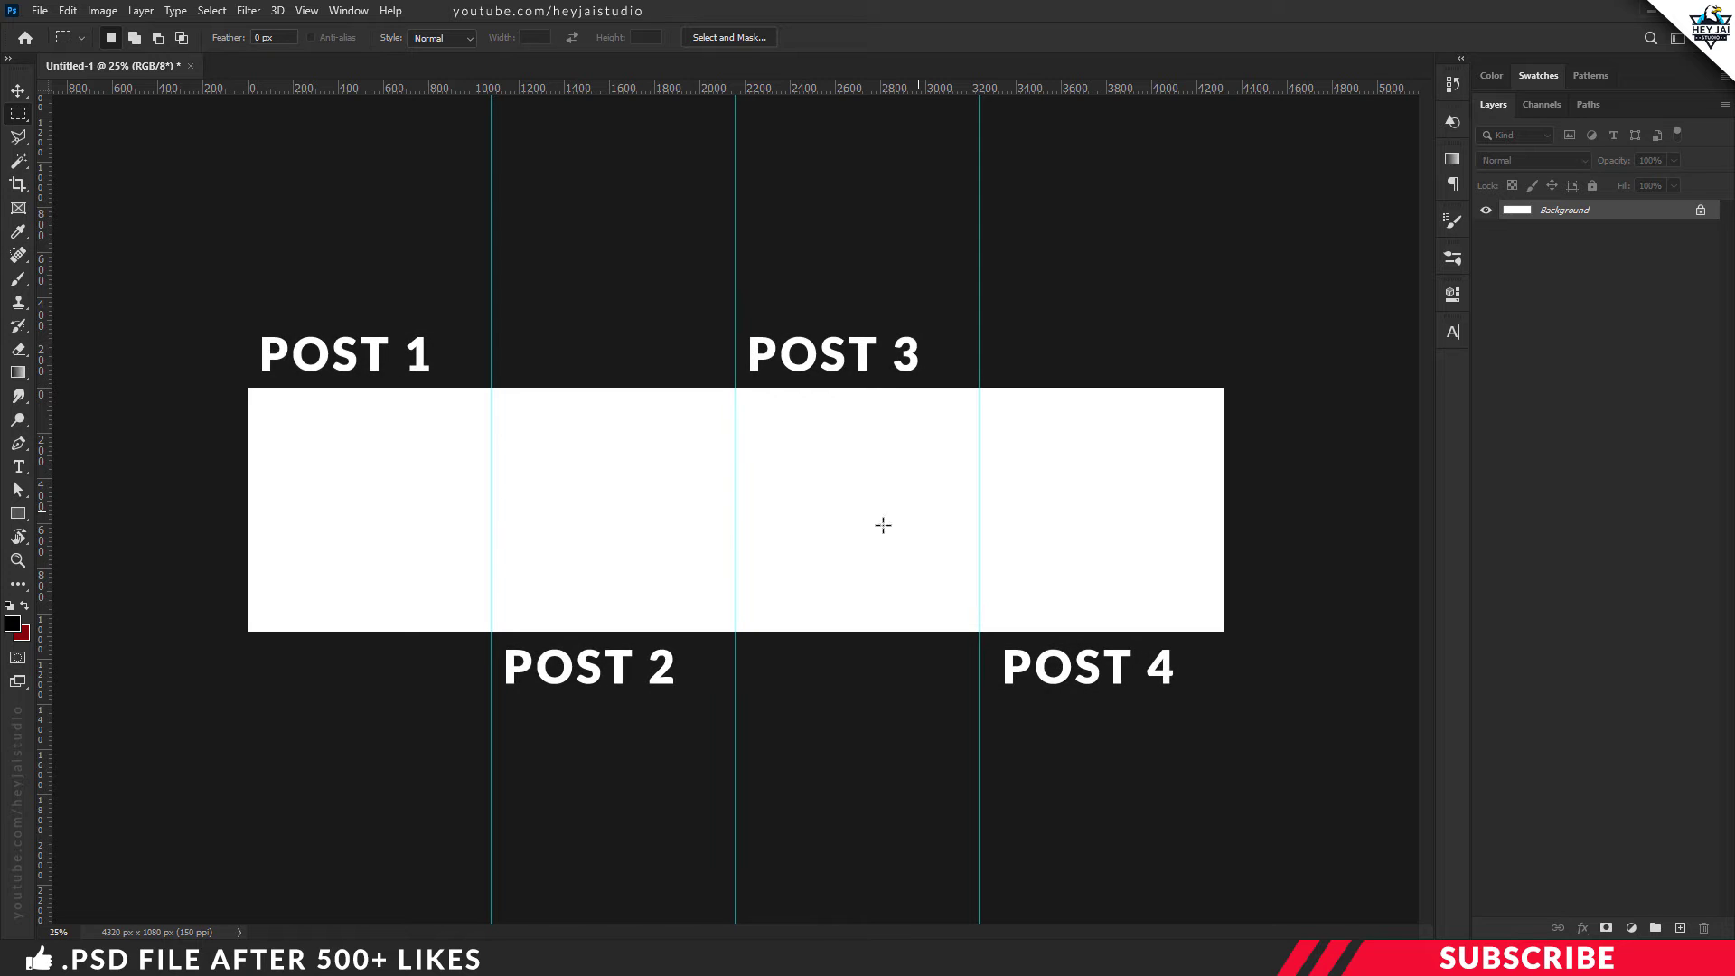
key(v)
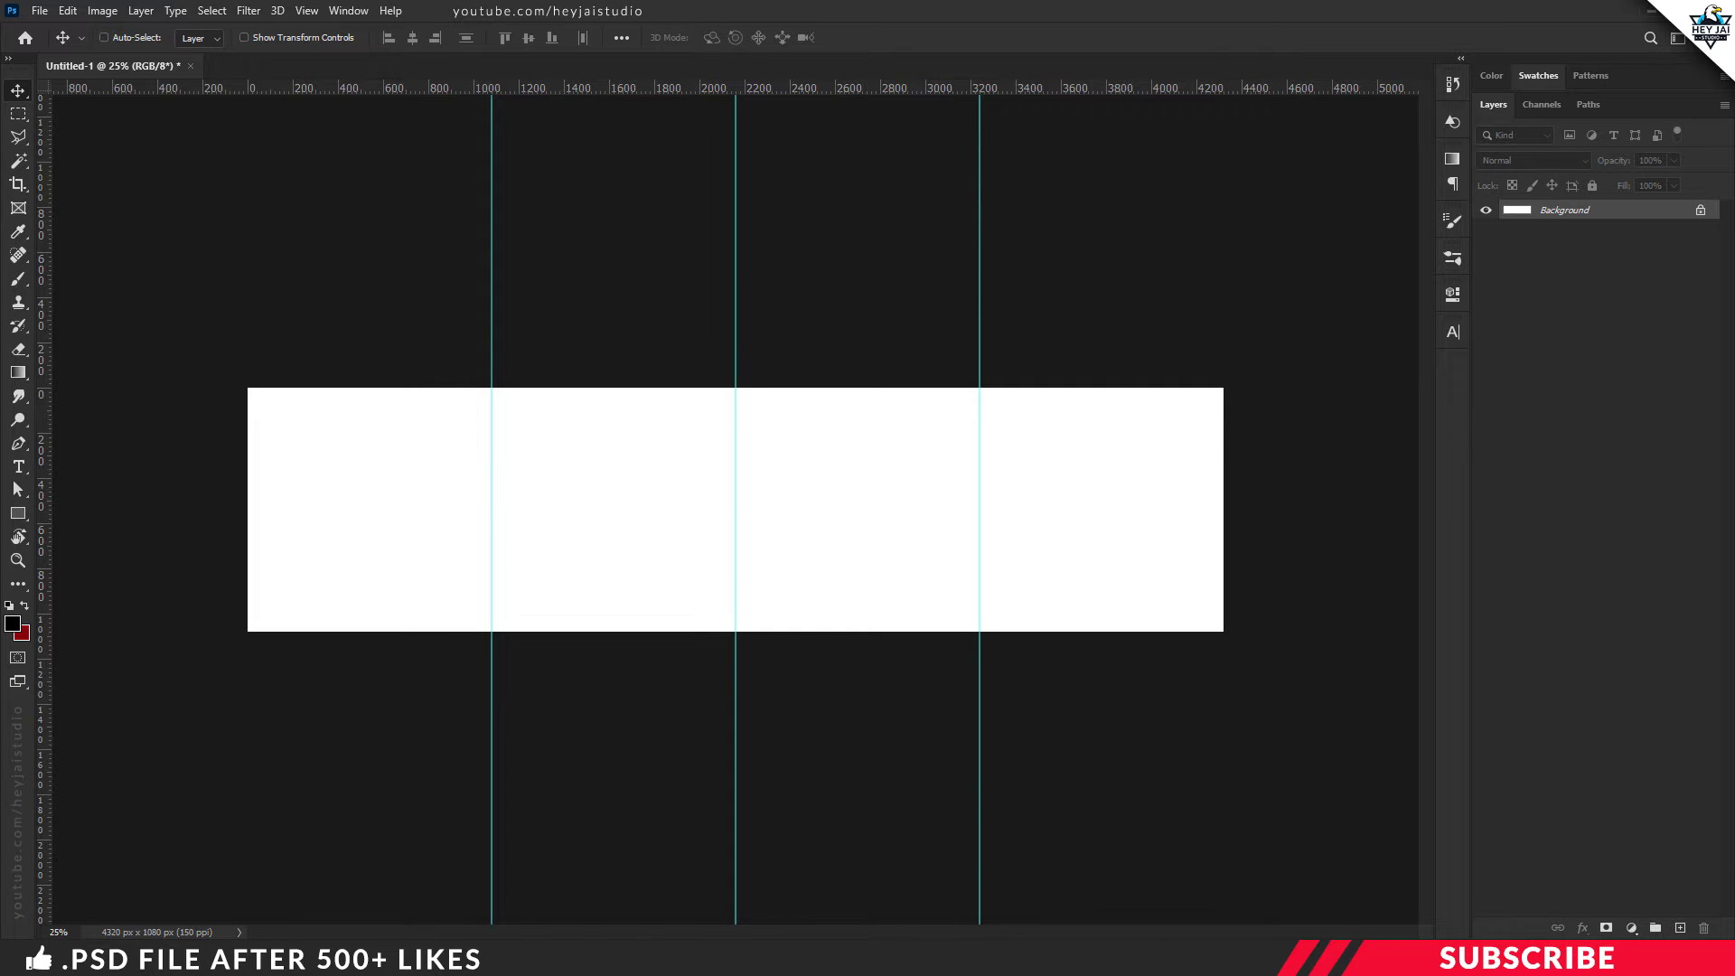
Open Instagram Template.psd from the Project file folder in File Explorer
click(299, 939)
click(542, 470)
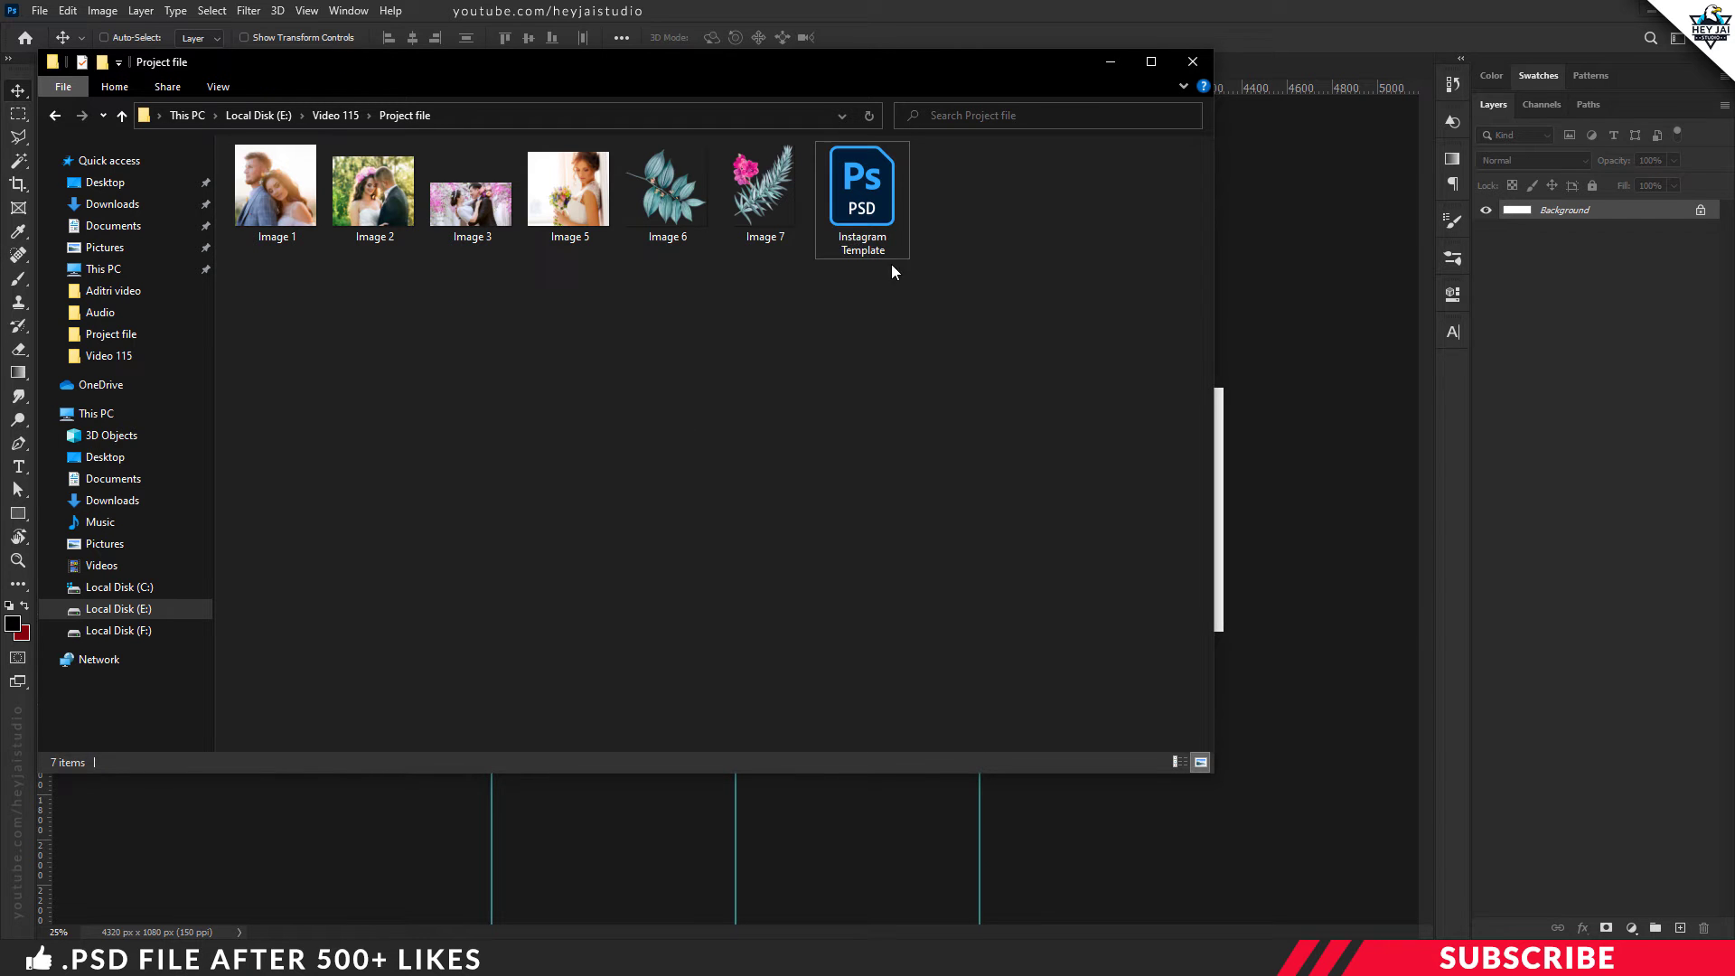
click(873, 210)
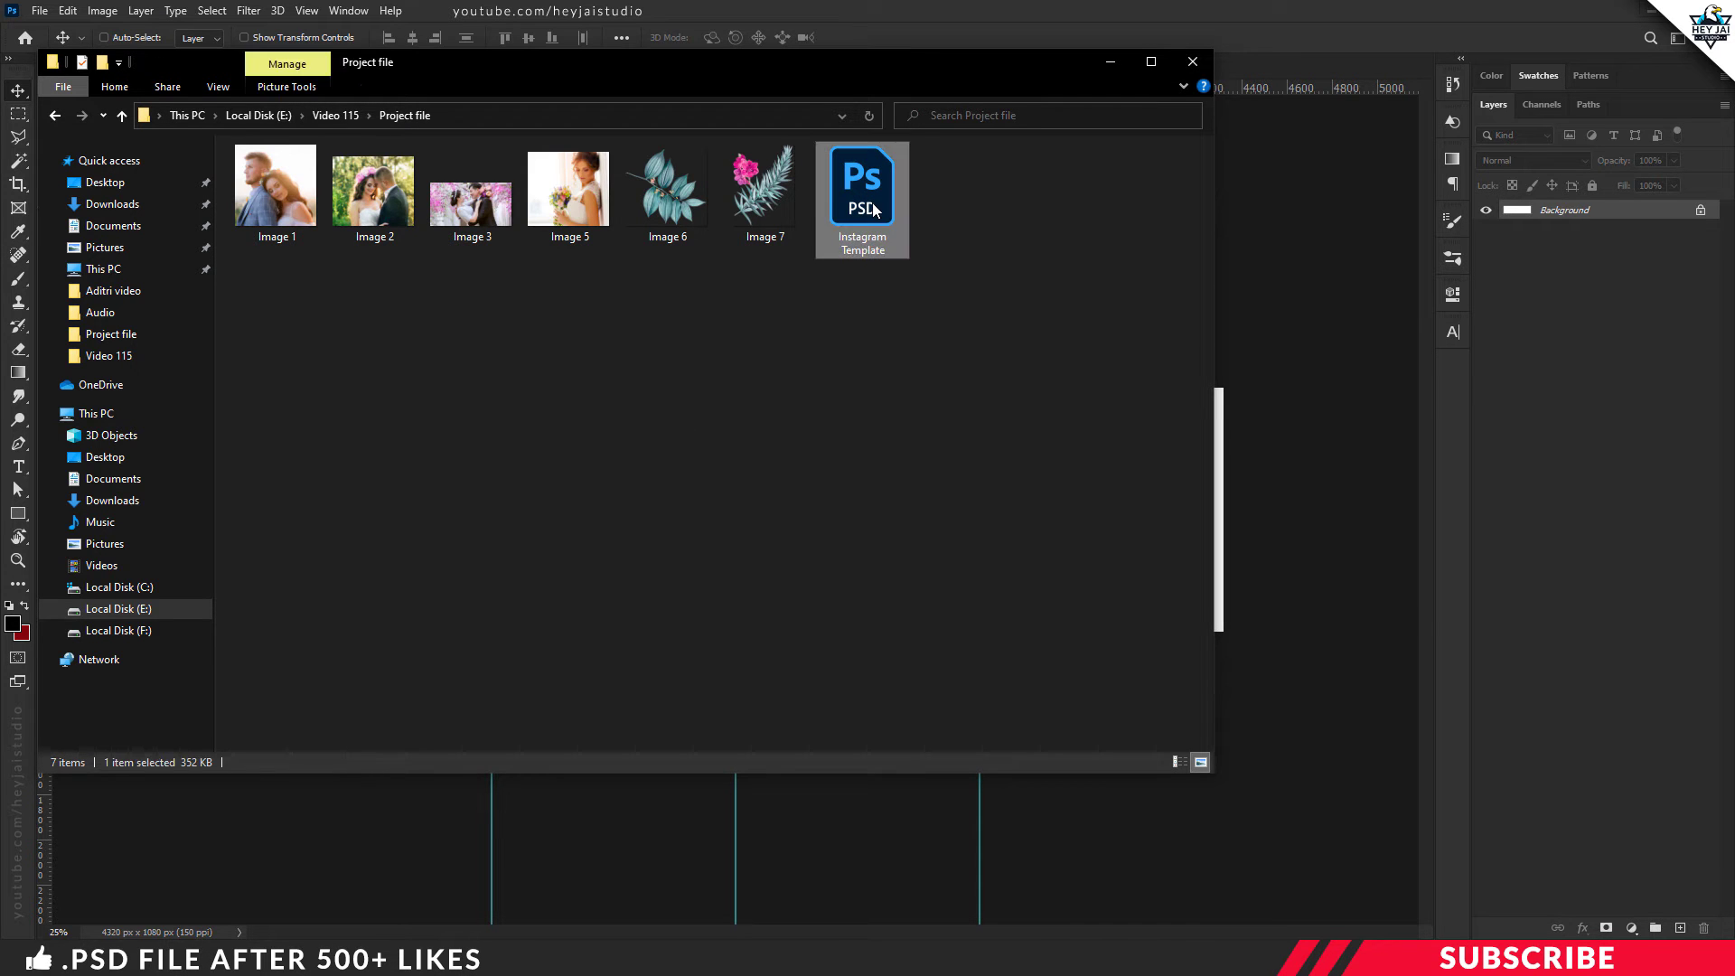
double_click(873, 209)
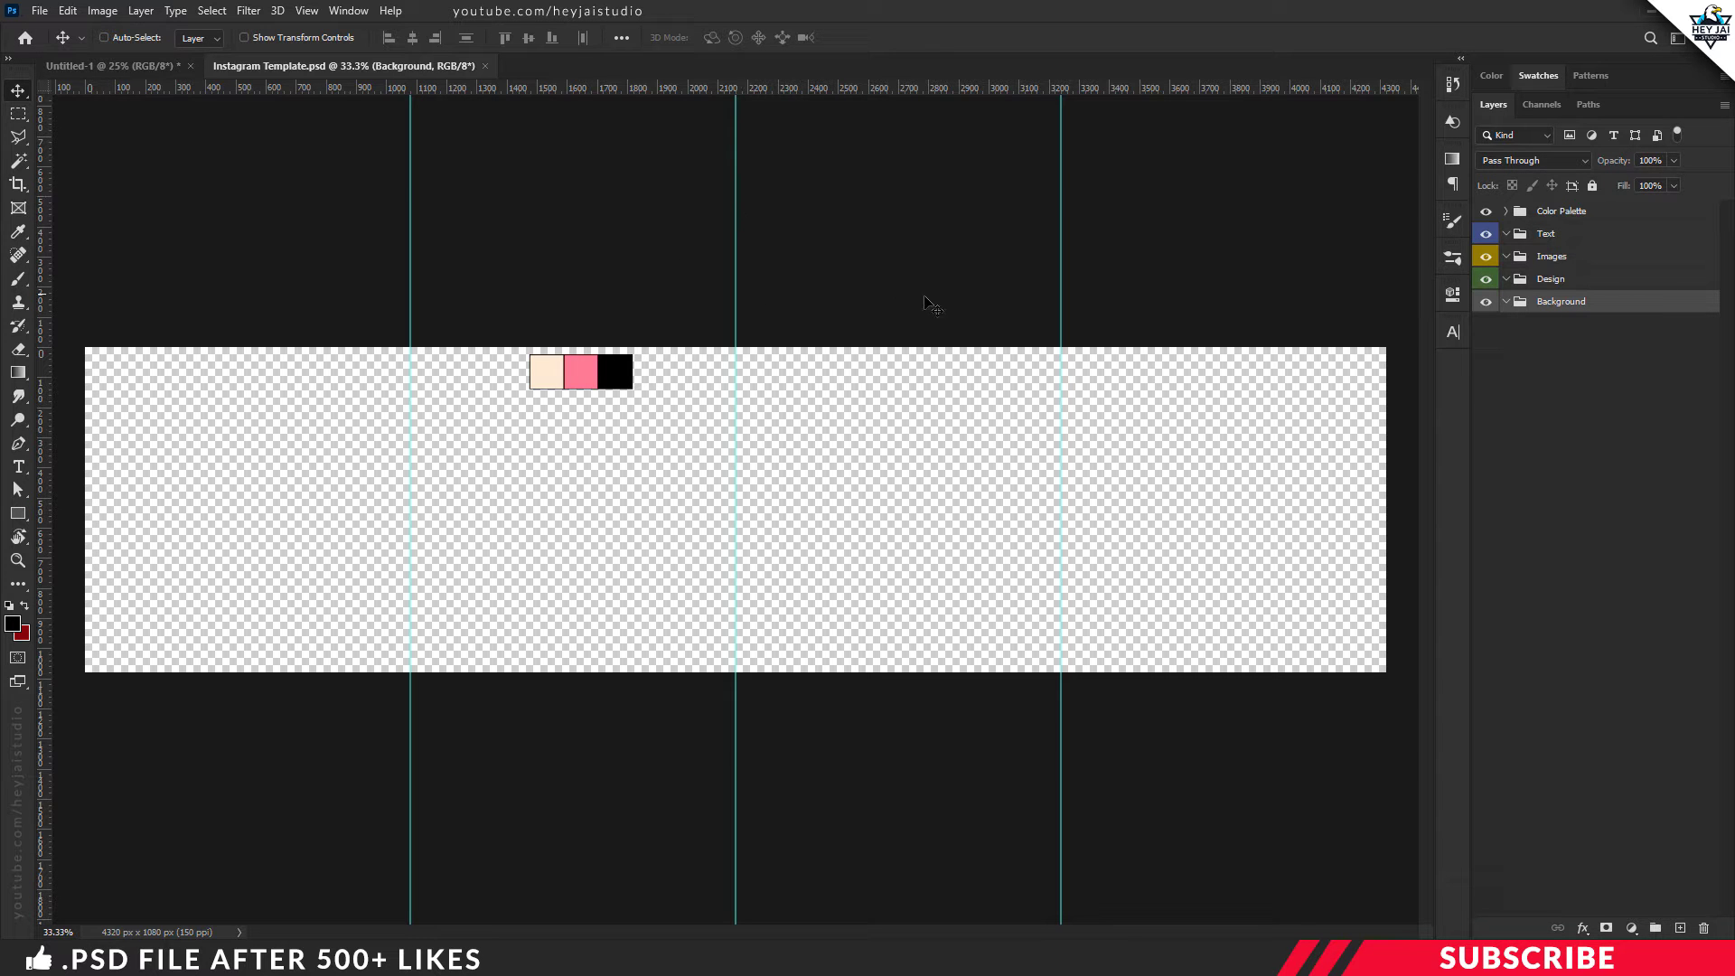
Add a Solid Color fill layer in peach #fbebd4, sampled from the palette swatch
click(1487, 212)
click(1631, 929)
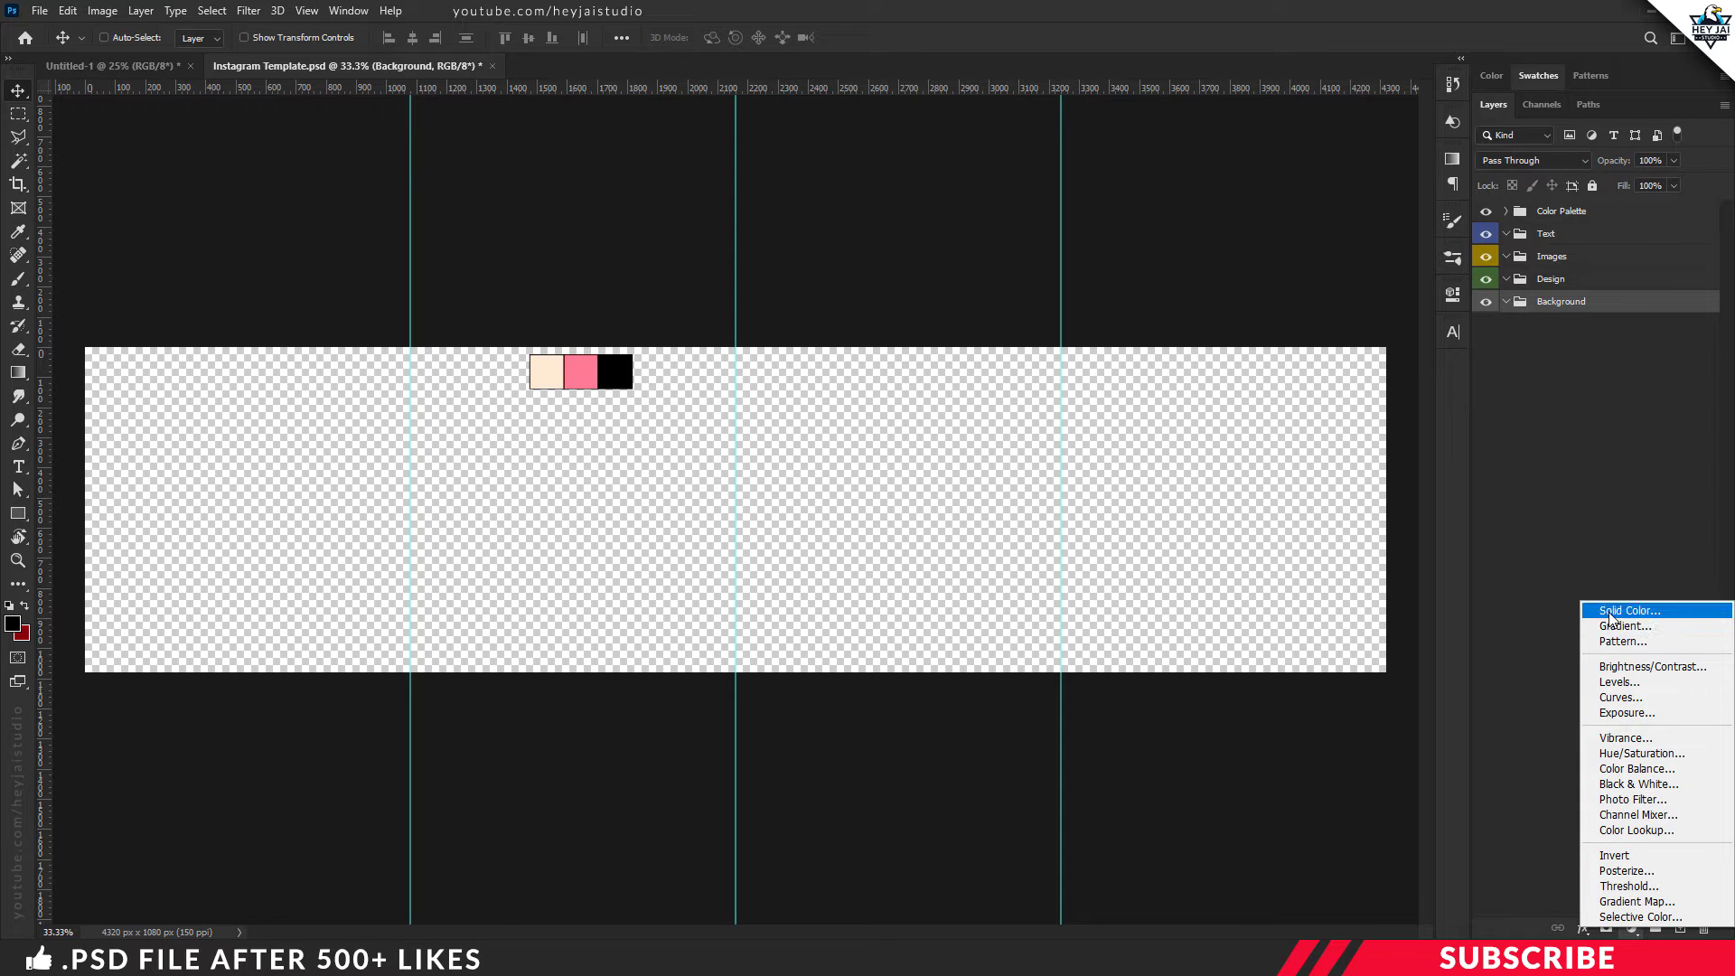
click(1642, 613)
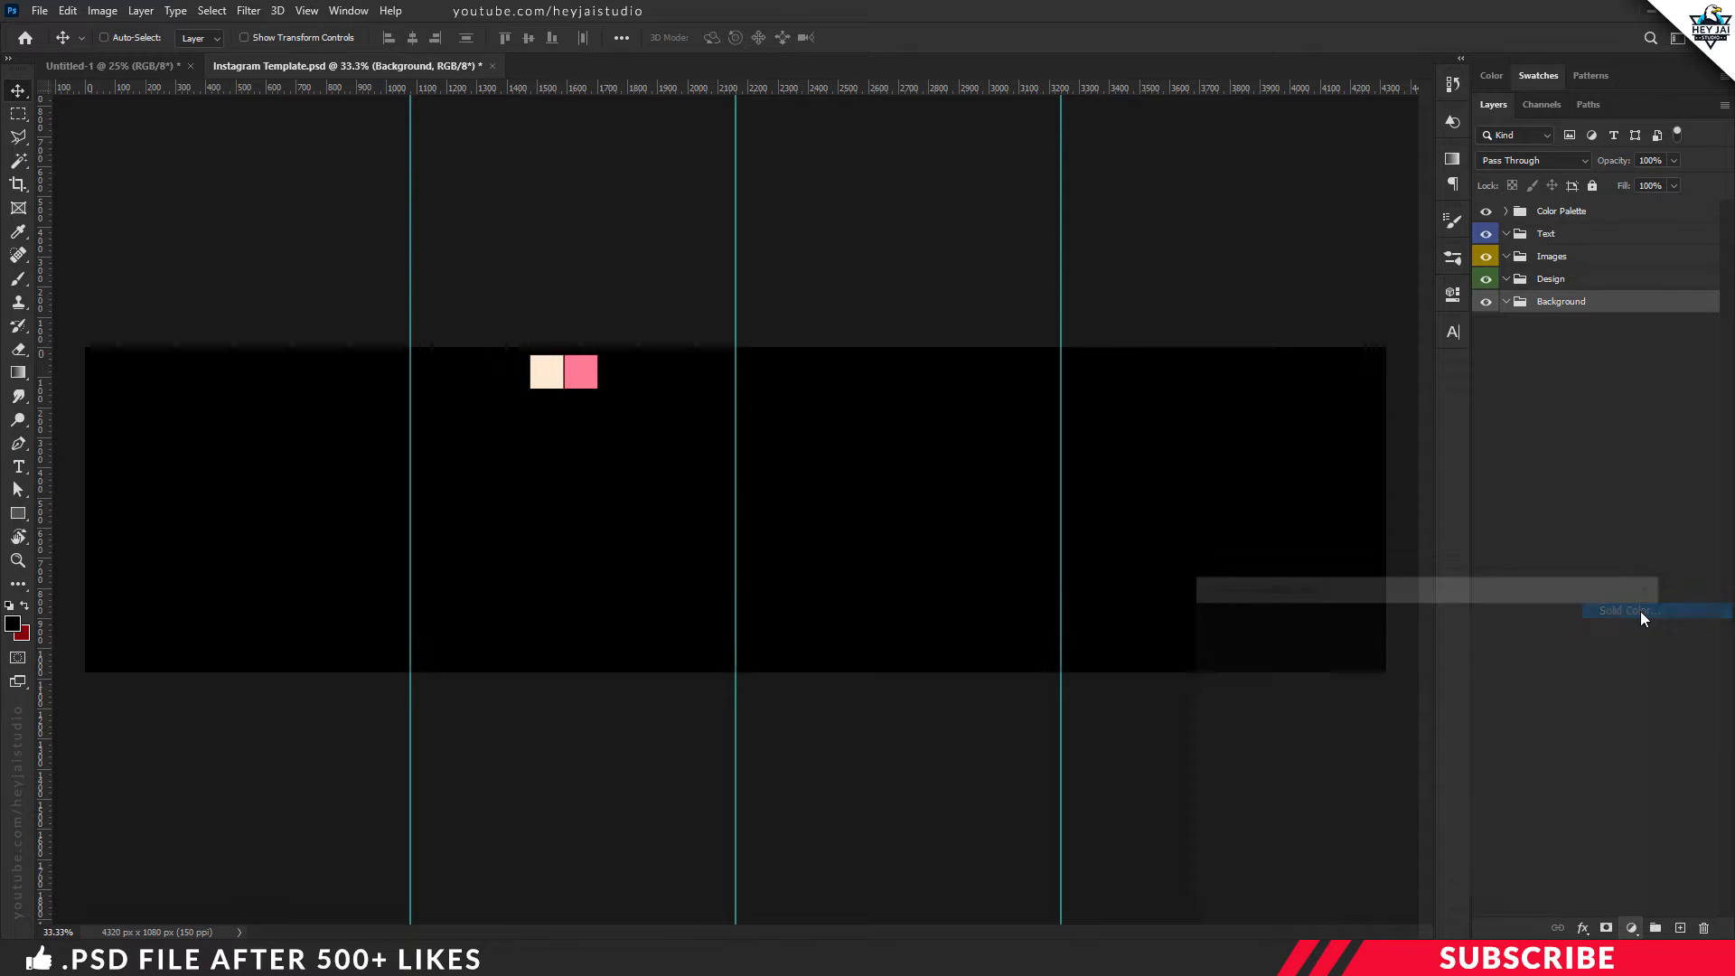
click(548, 370)
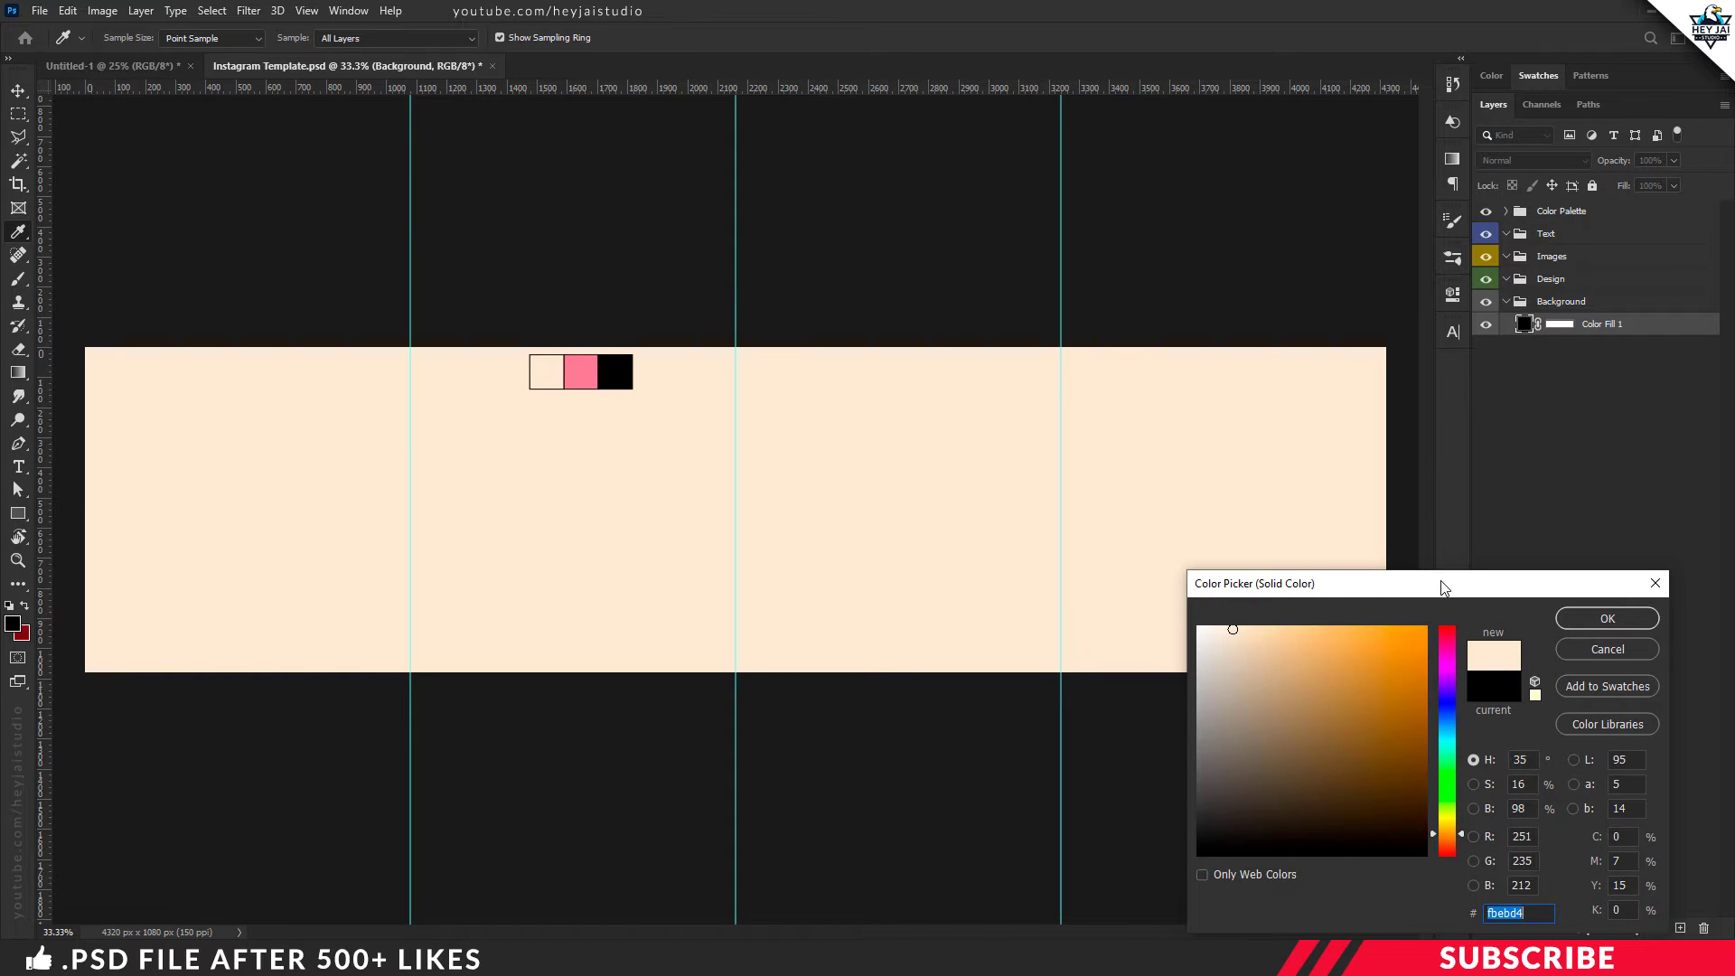
drag(1442, 583, 1353, 452)
click(1488, 490)
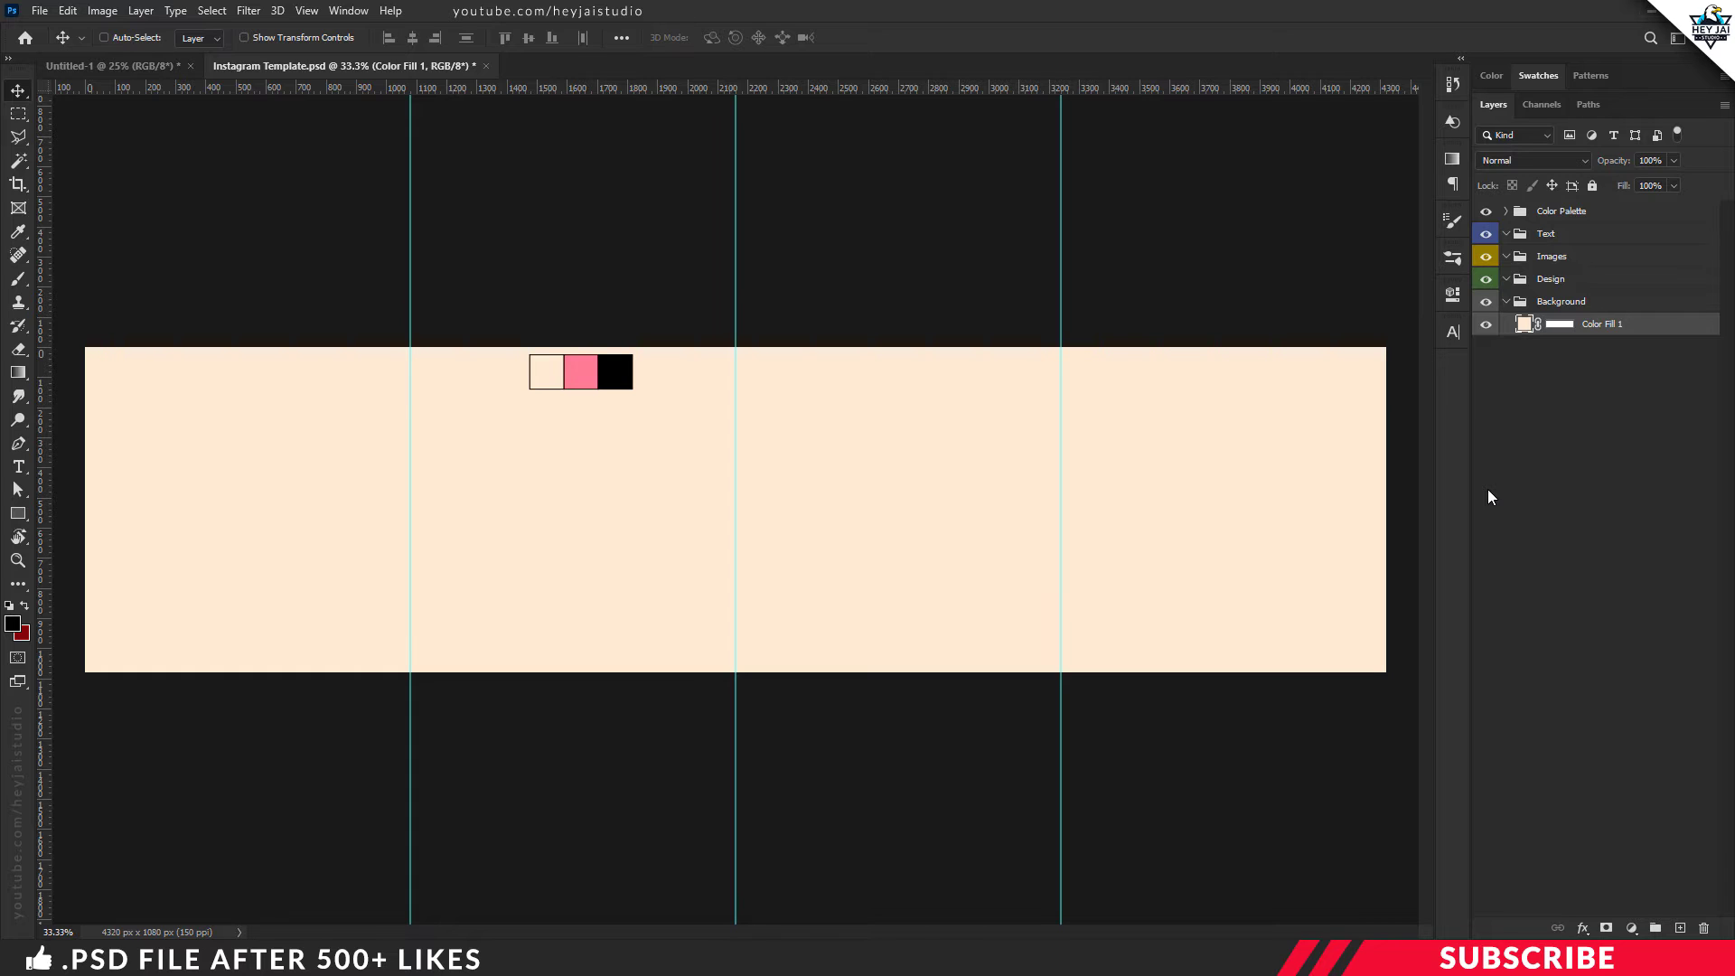
Add a new layer in the Images group and draw a black rectangle on the first slide
click(1586, 260)
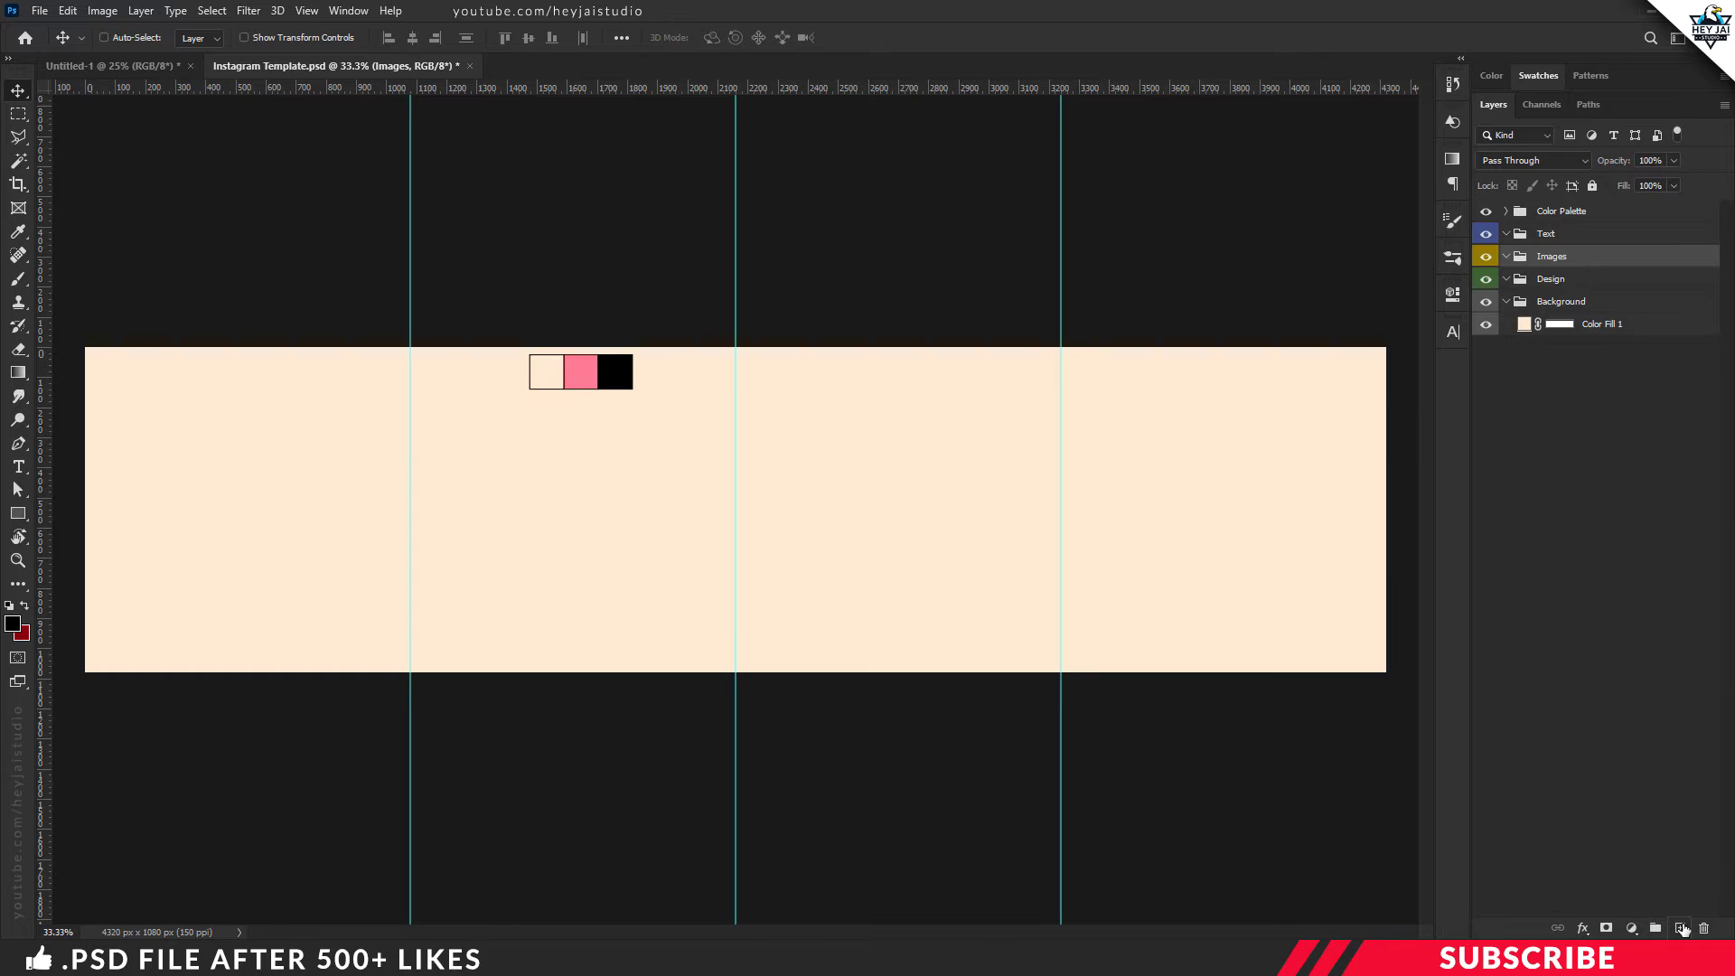
click(1681, 928)
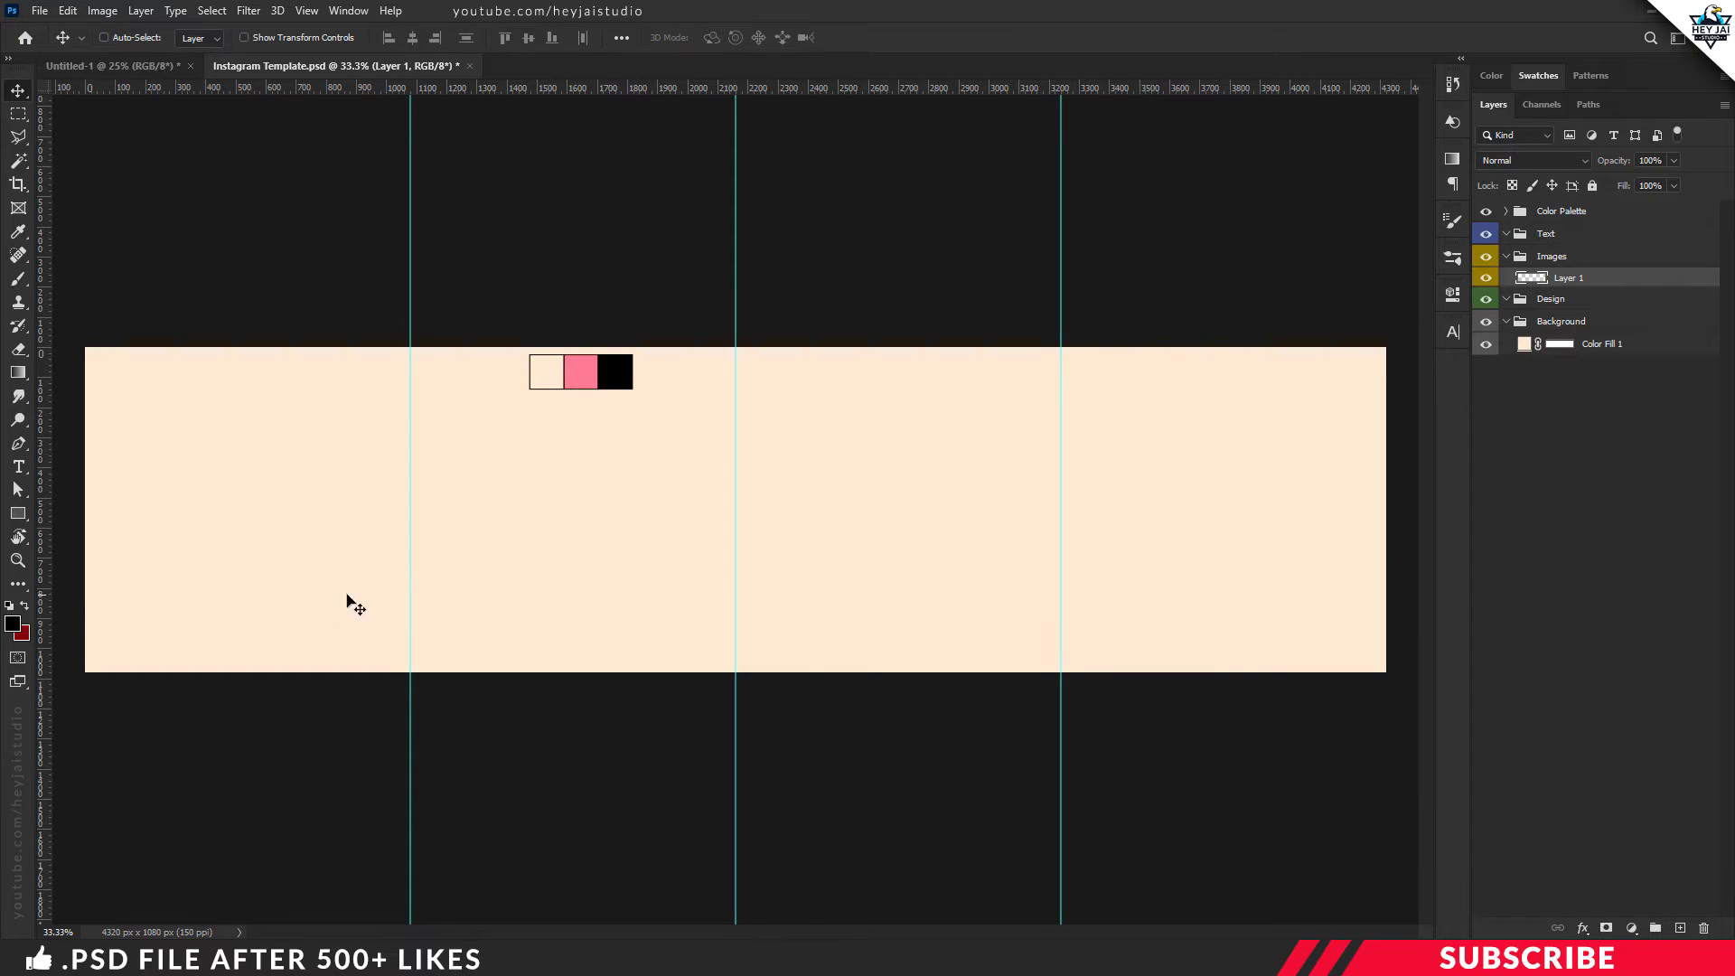
click(14, 624)
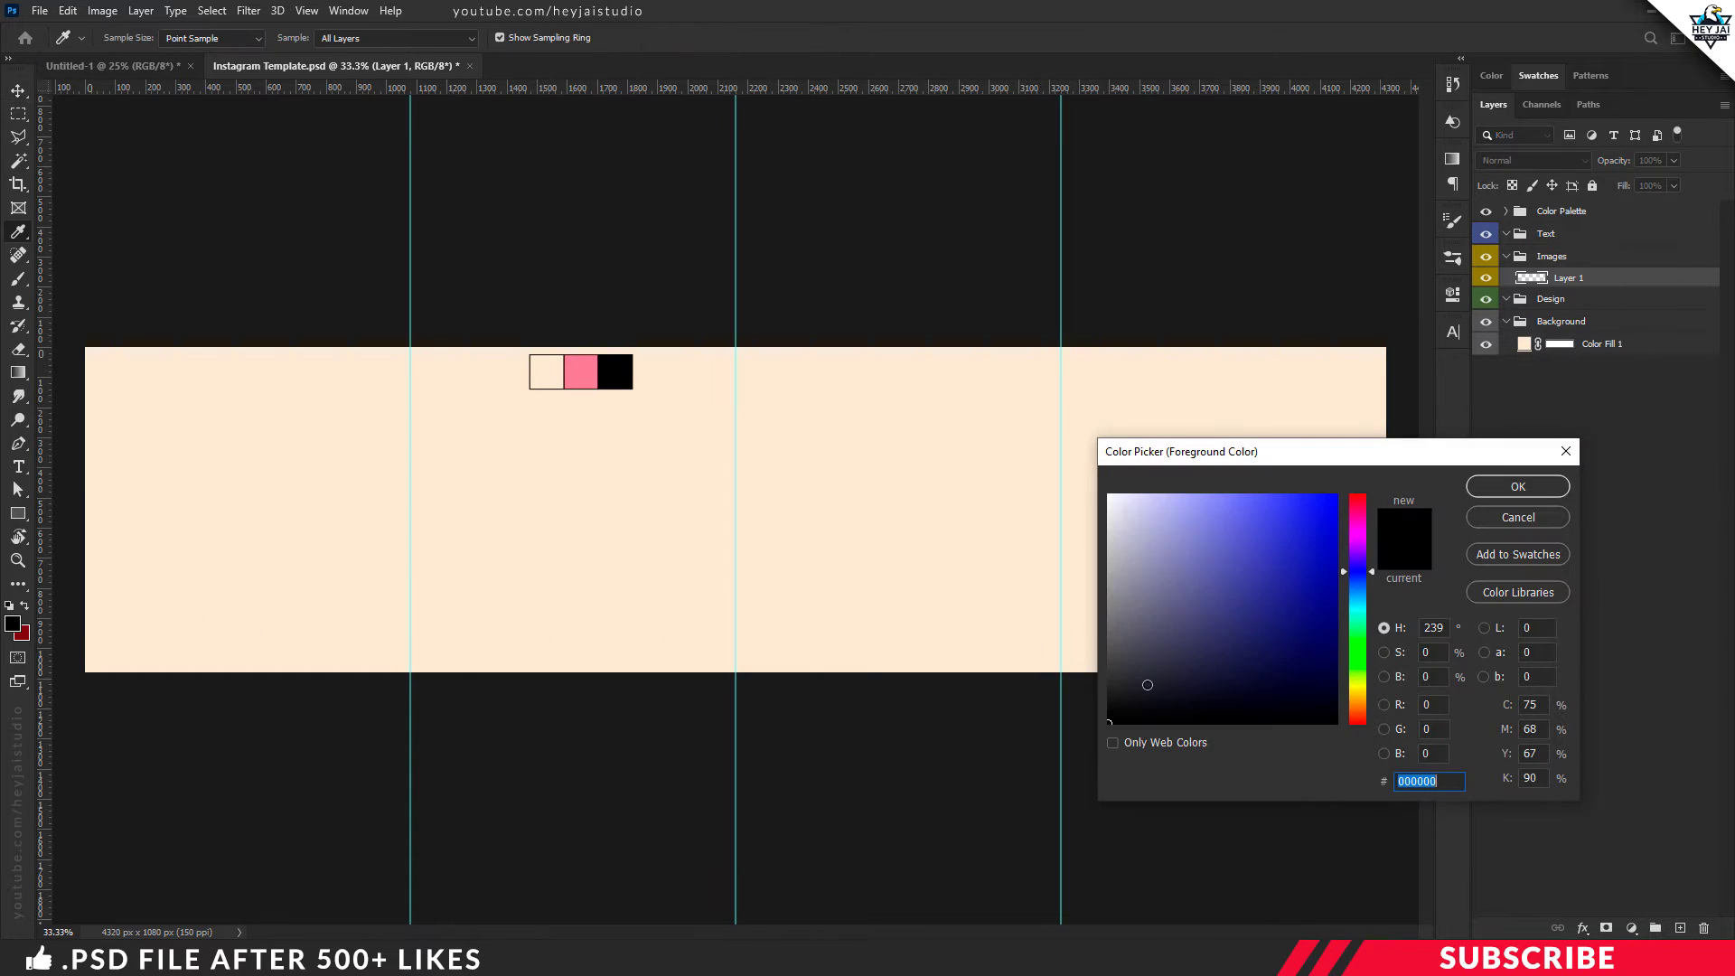
click(1486, 489)
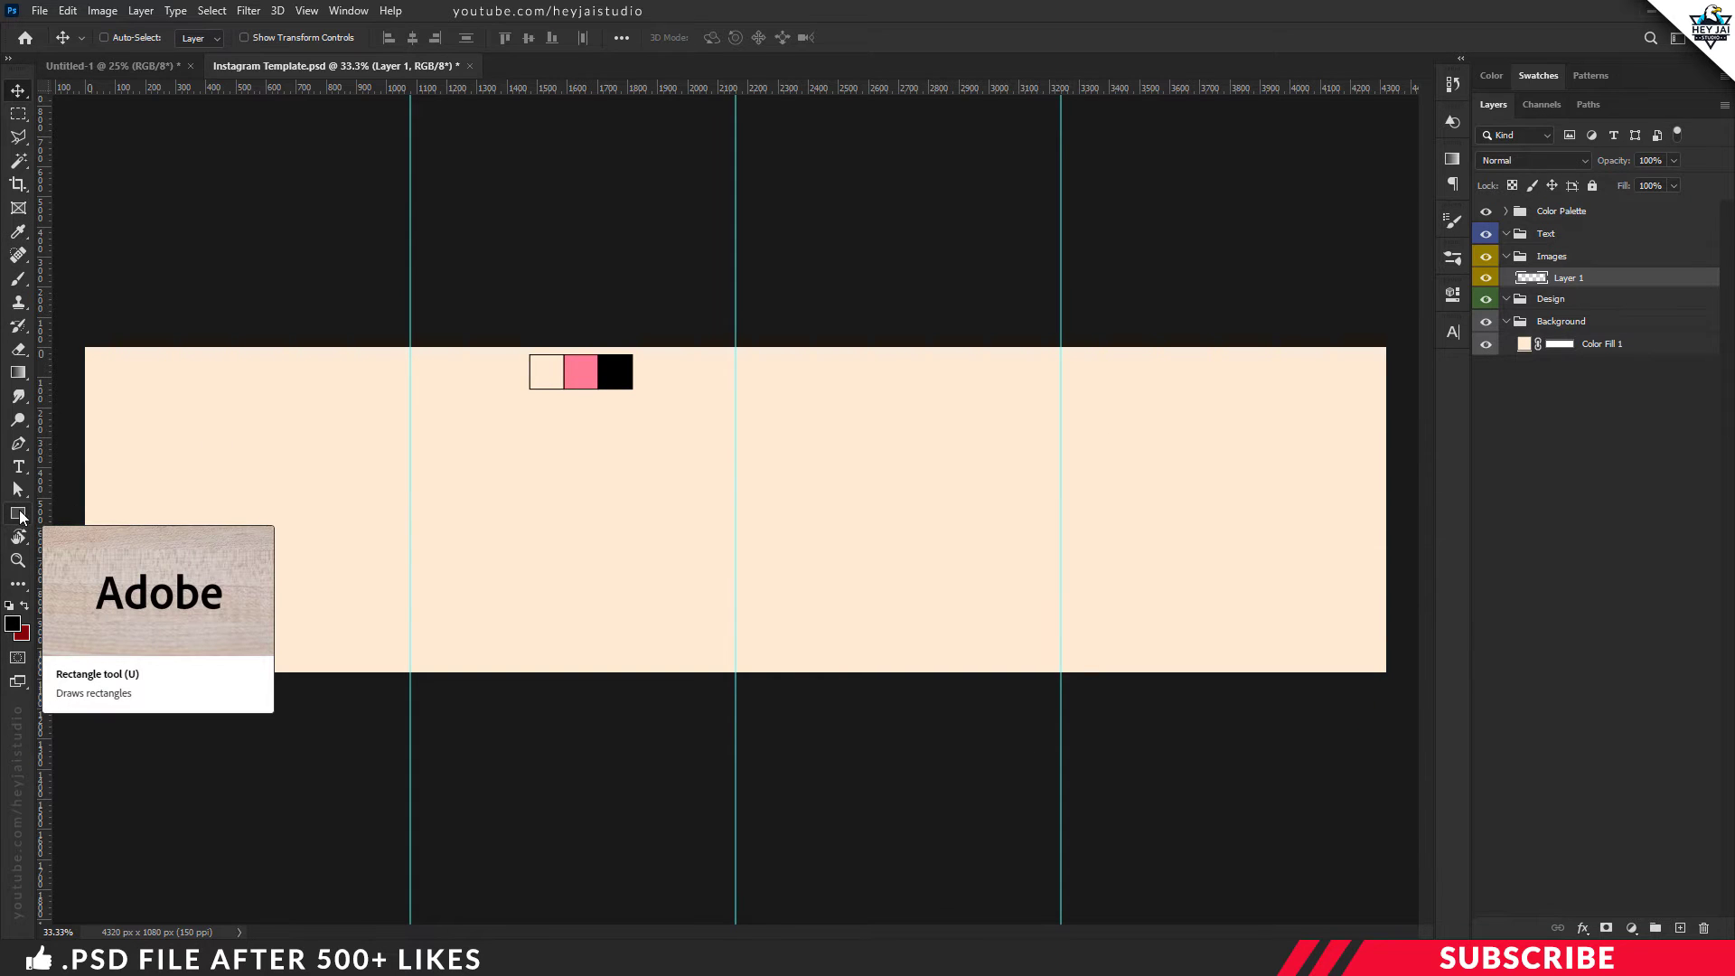
click(20, 515)
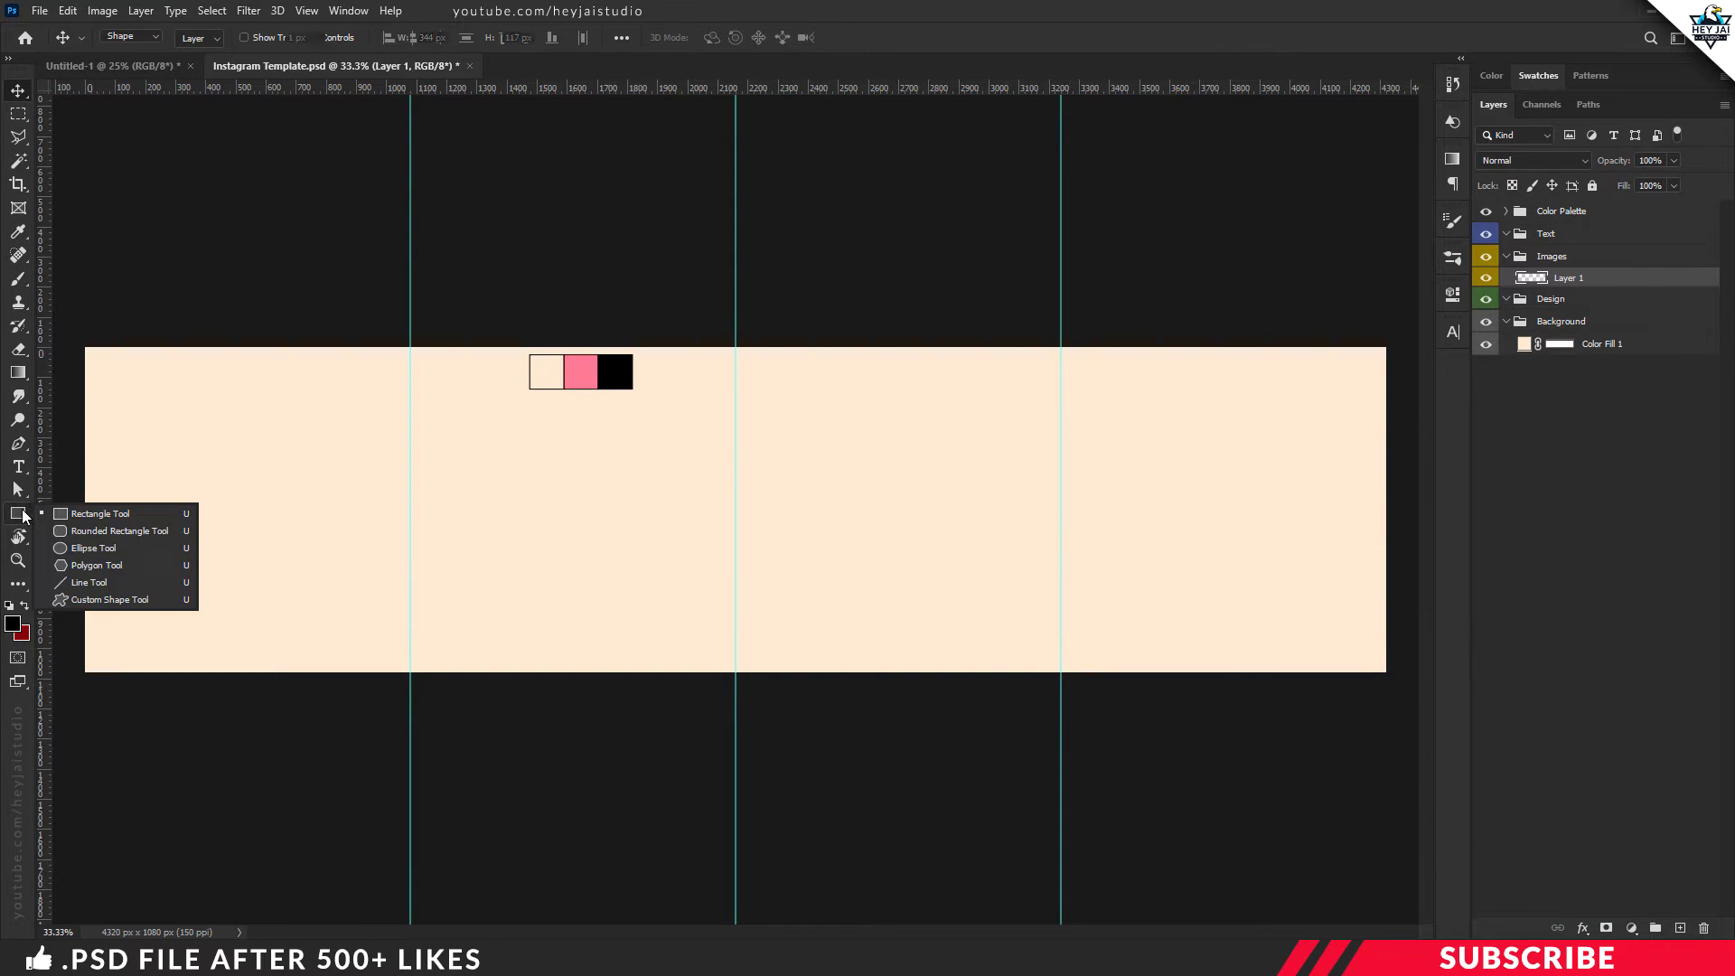
click(90, 513)
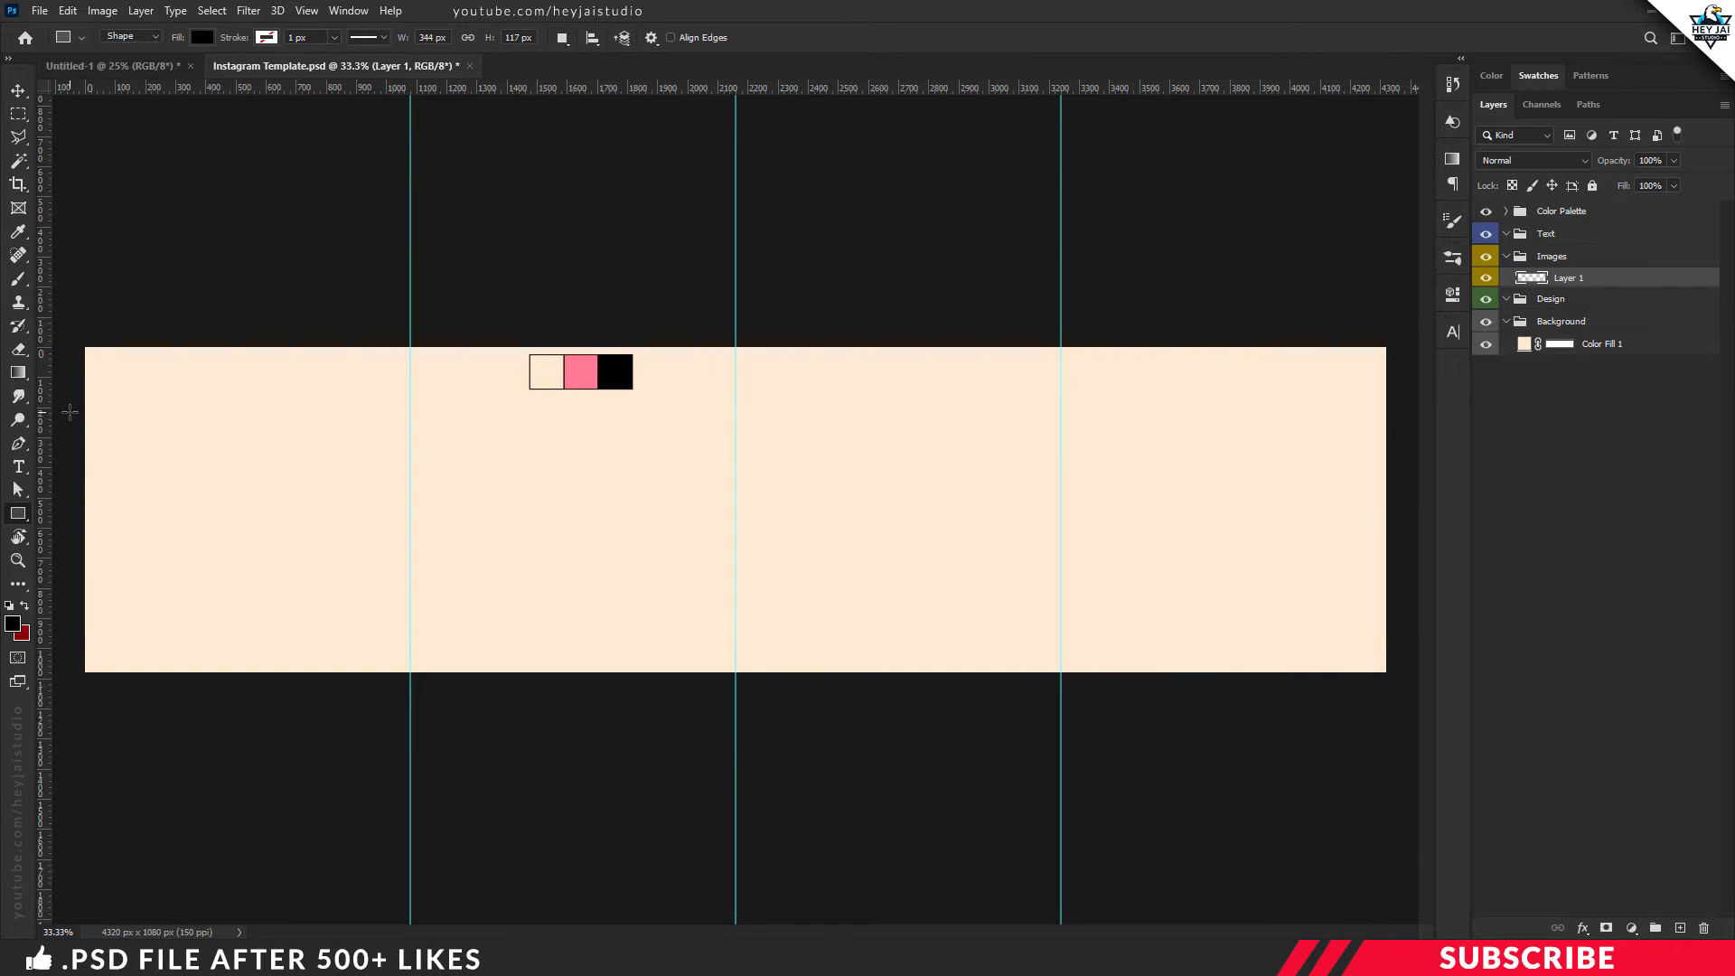
drag(70, 412, 312, 623)
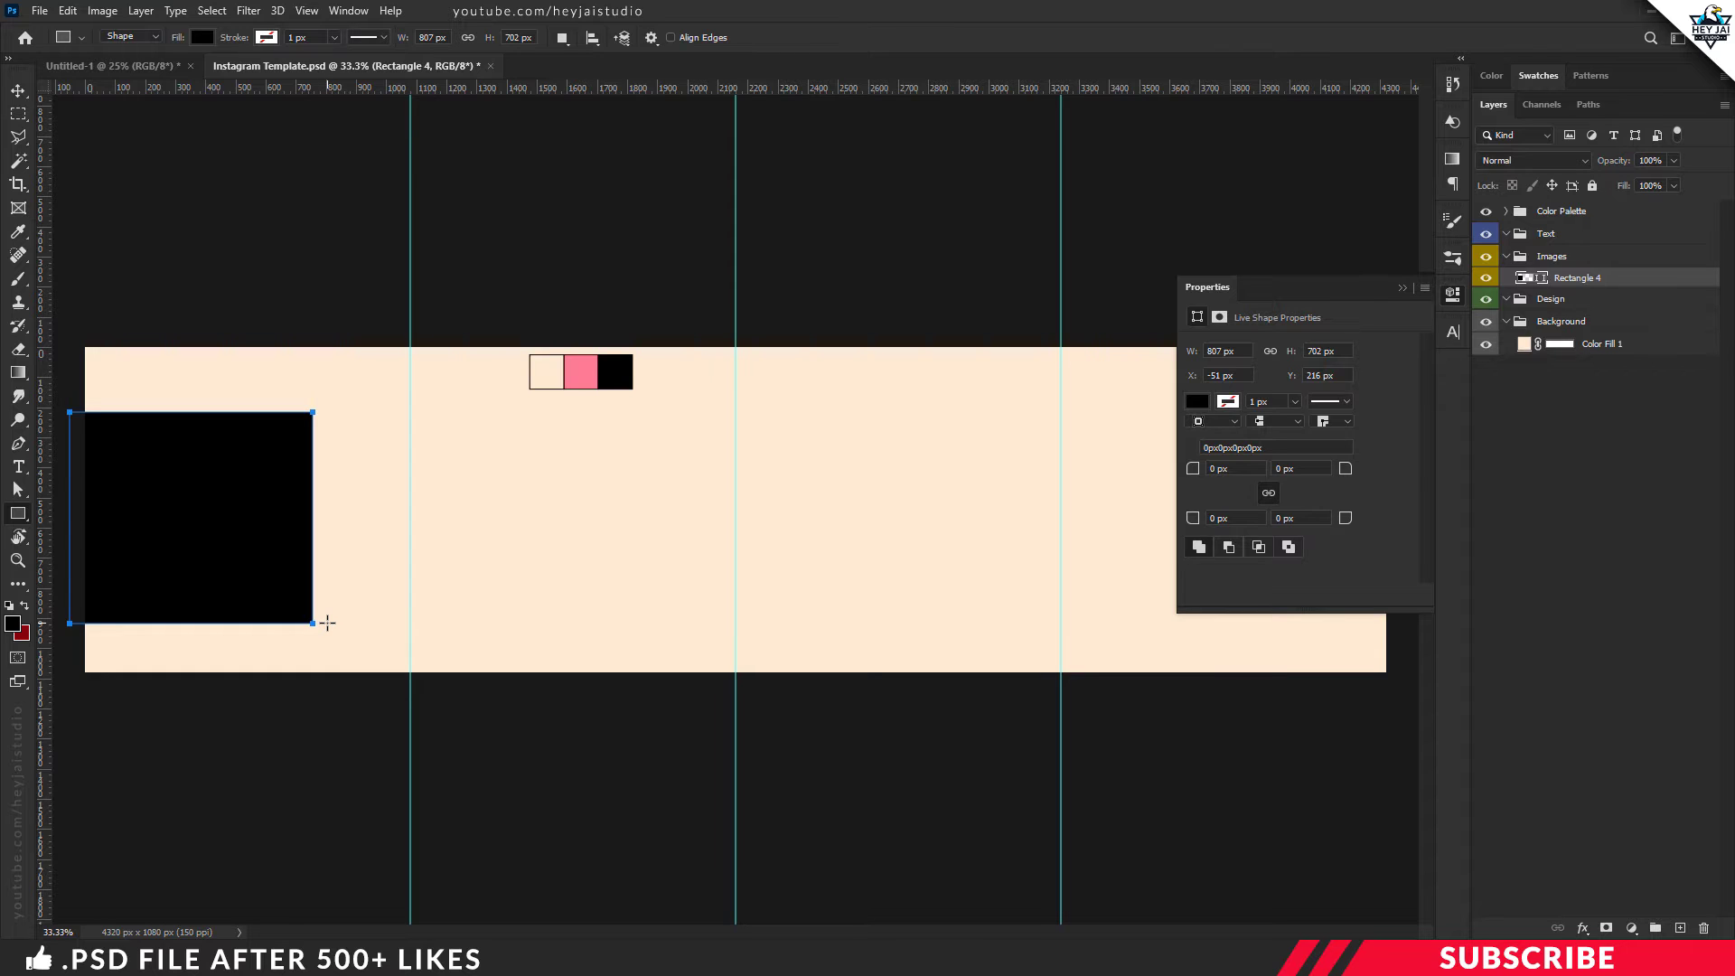
key(Return)
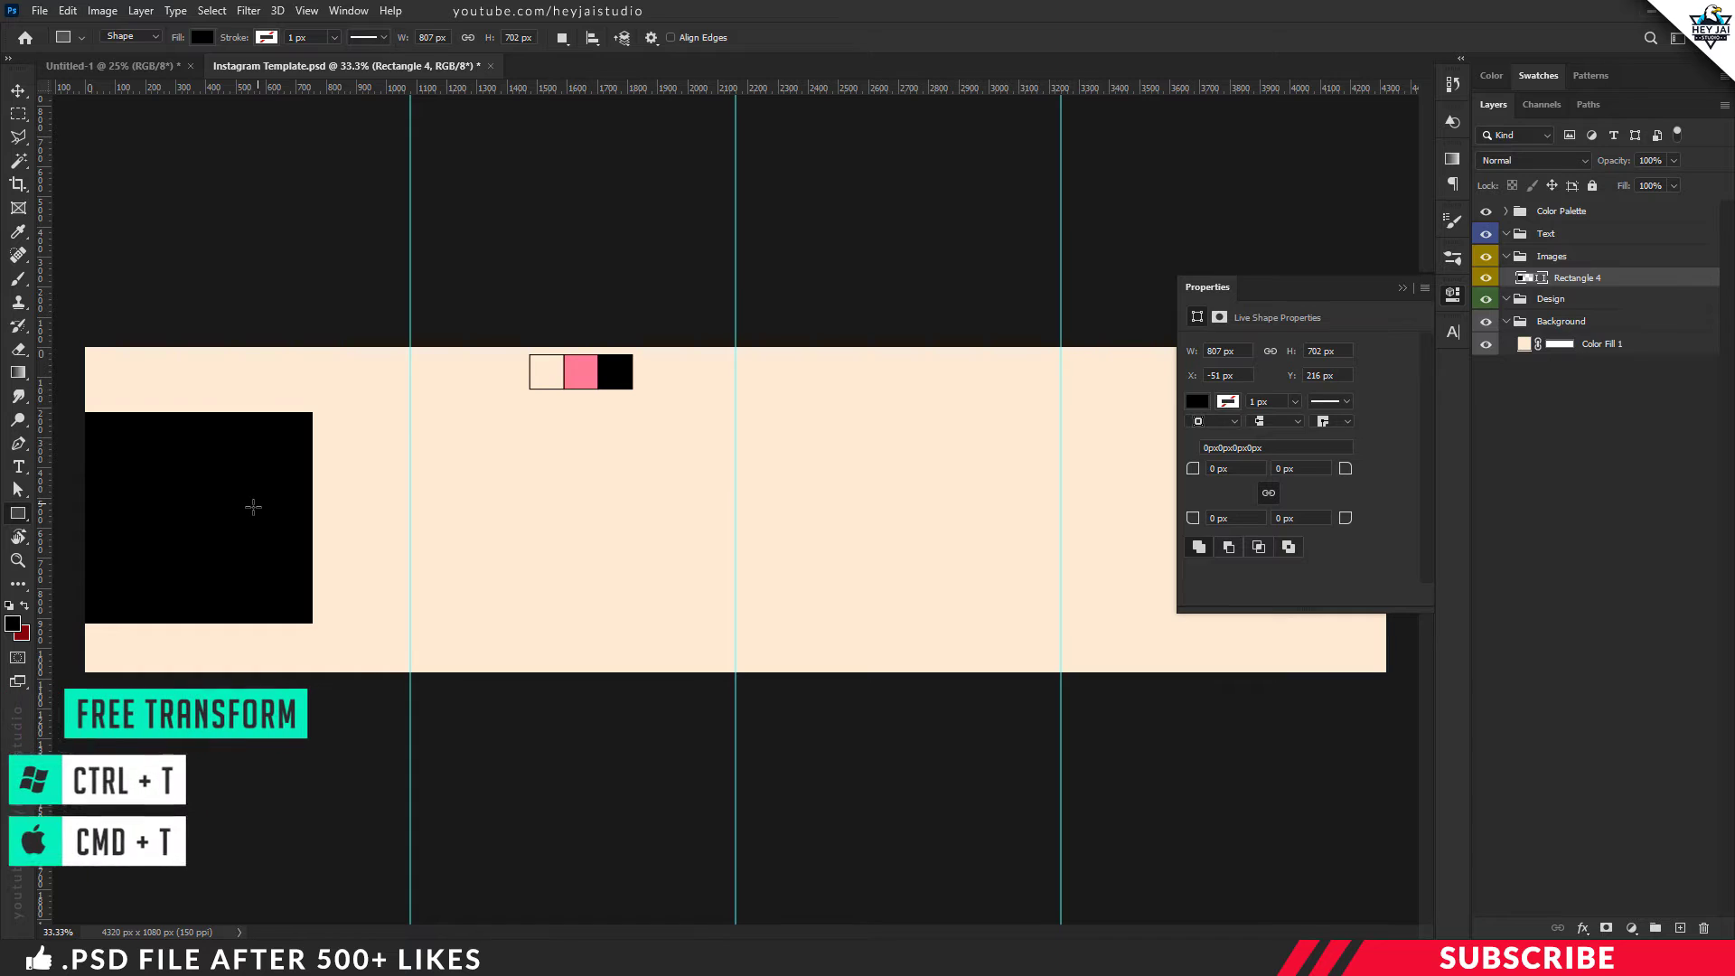
Nudge the left black block upward and enlarge it slightly
key(v)
drag(259, 580, 246, 564)
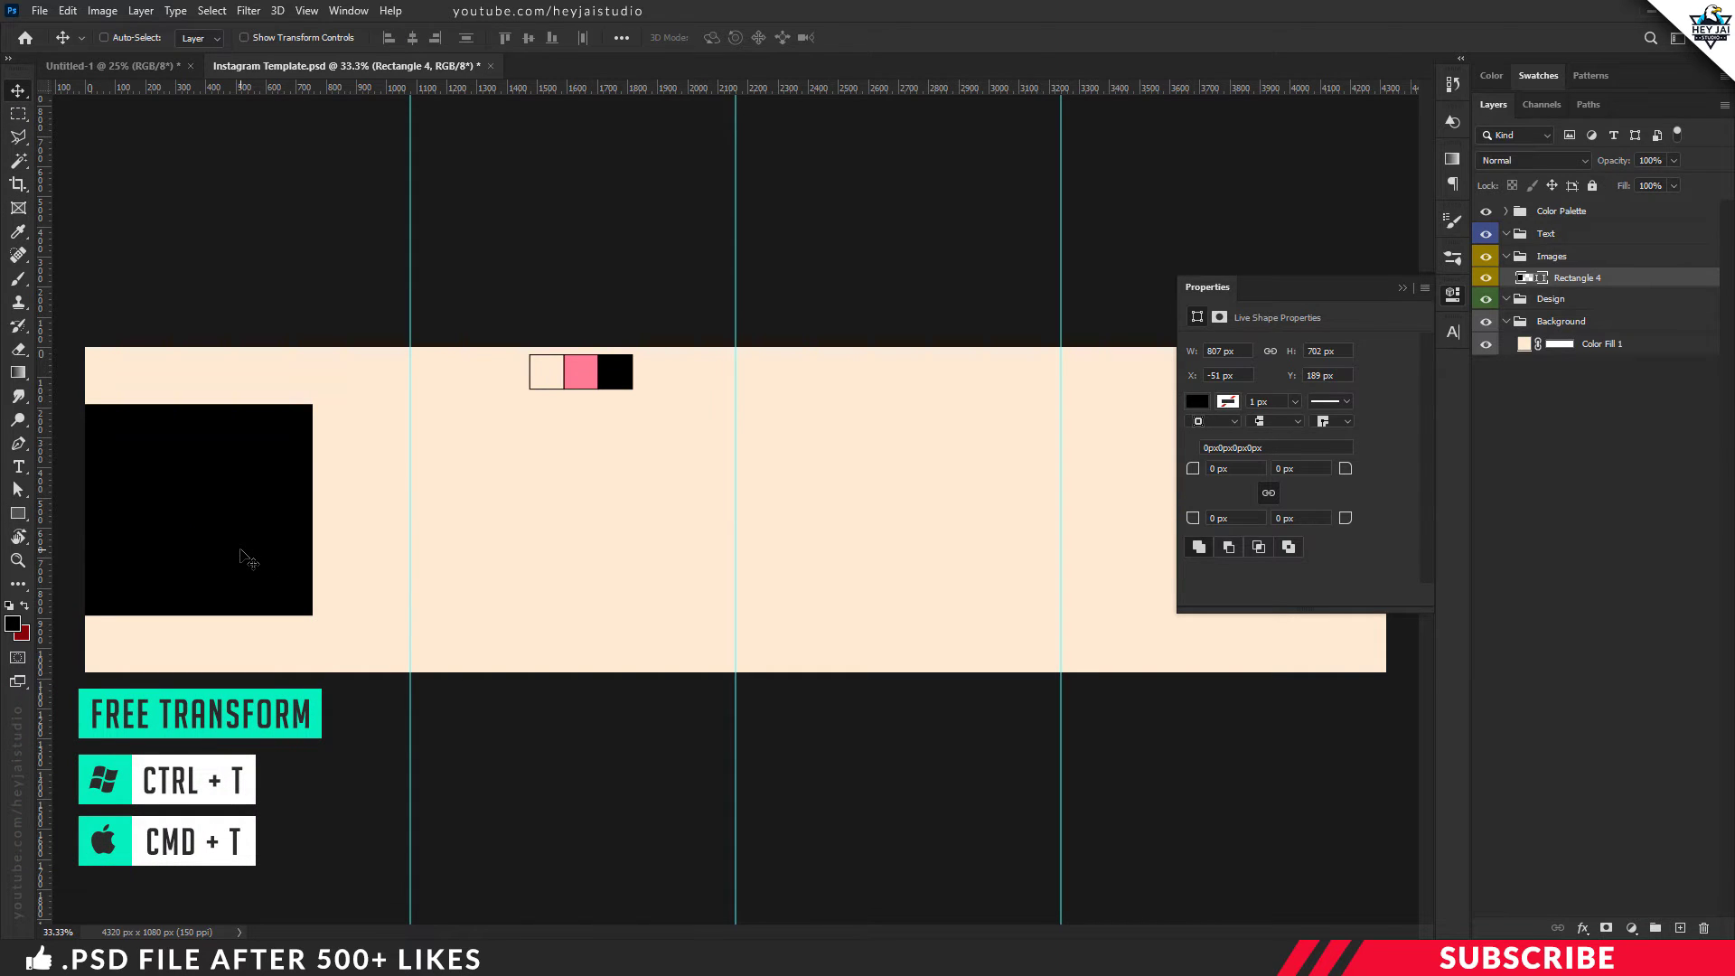
key(ctrl+t)
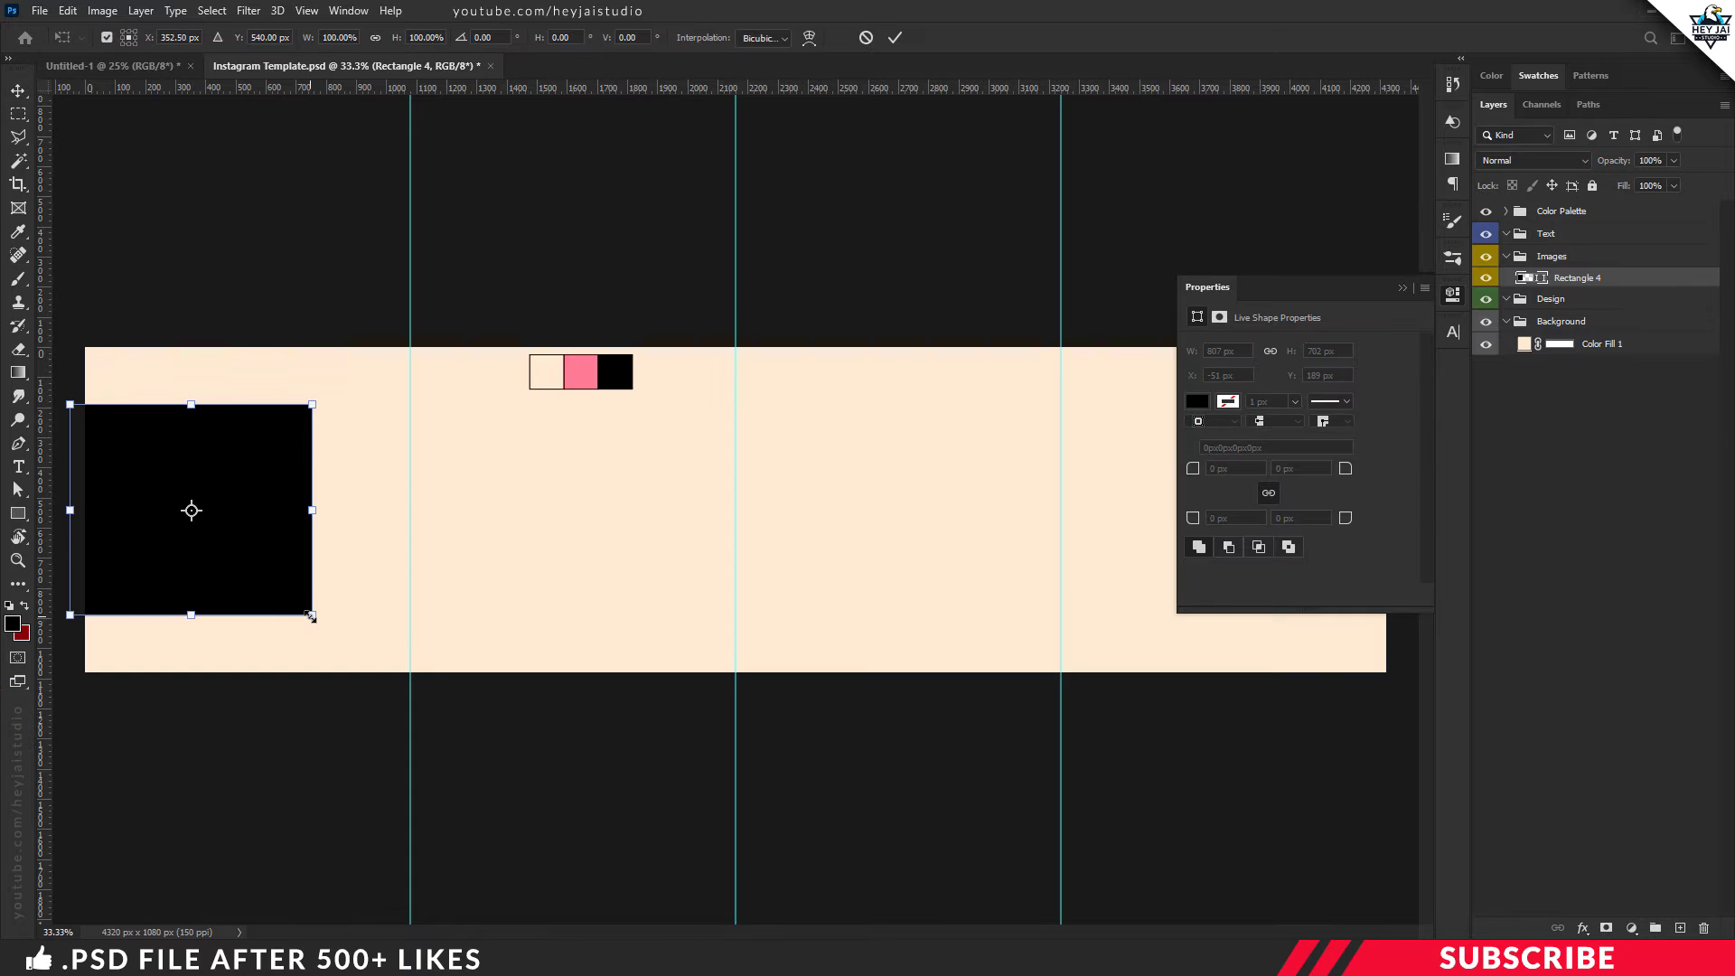
drag(309, 616, 317, 625)
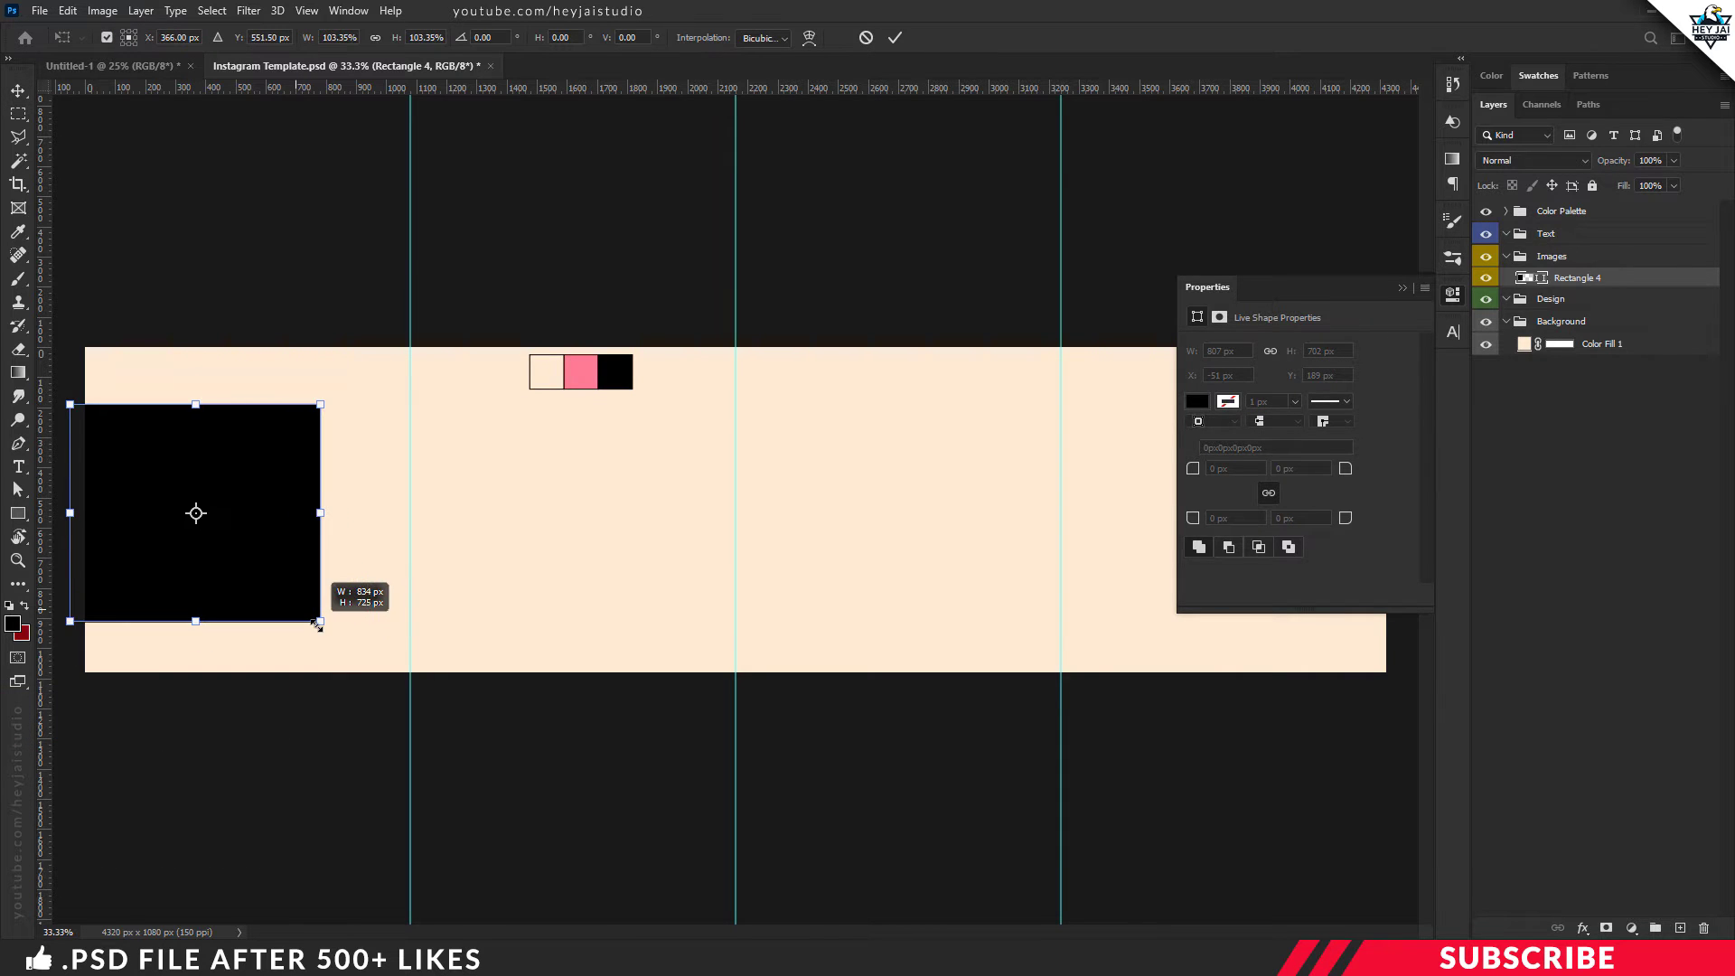
key(Return)
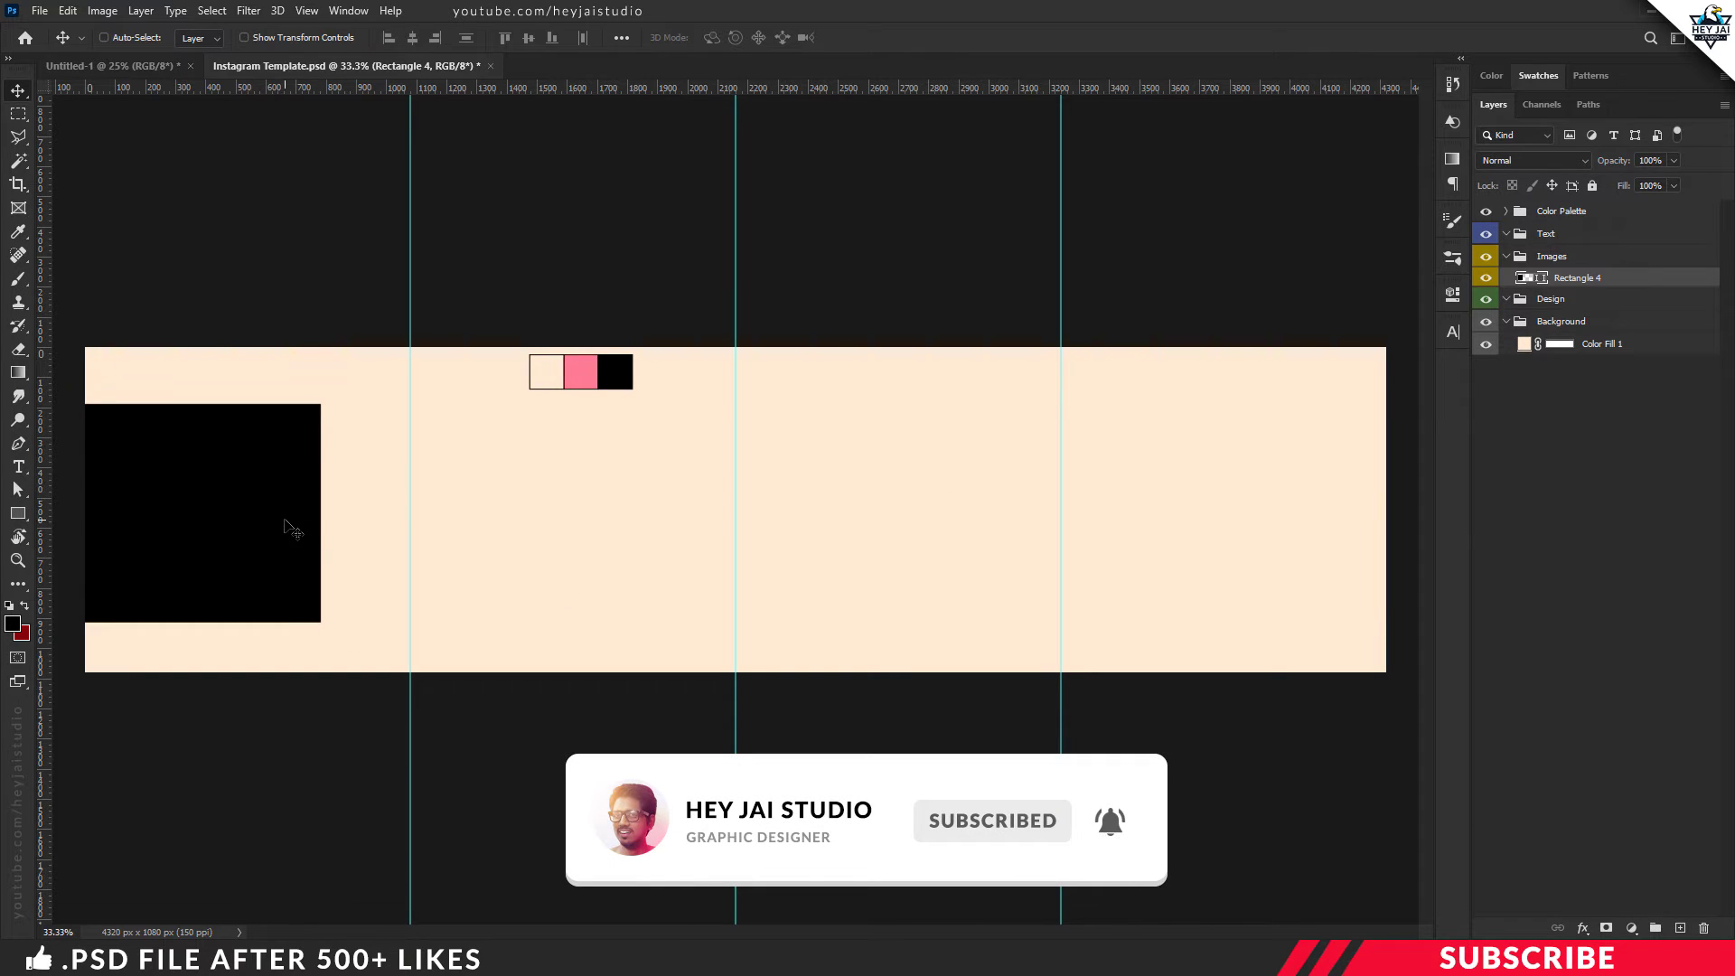
Rename the rectangle layer to Image 1 and add an empty layer above it
double_click(1597, 278)
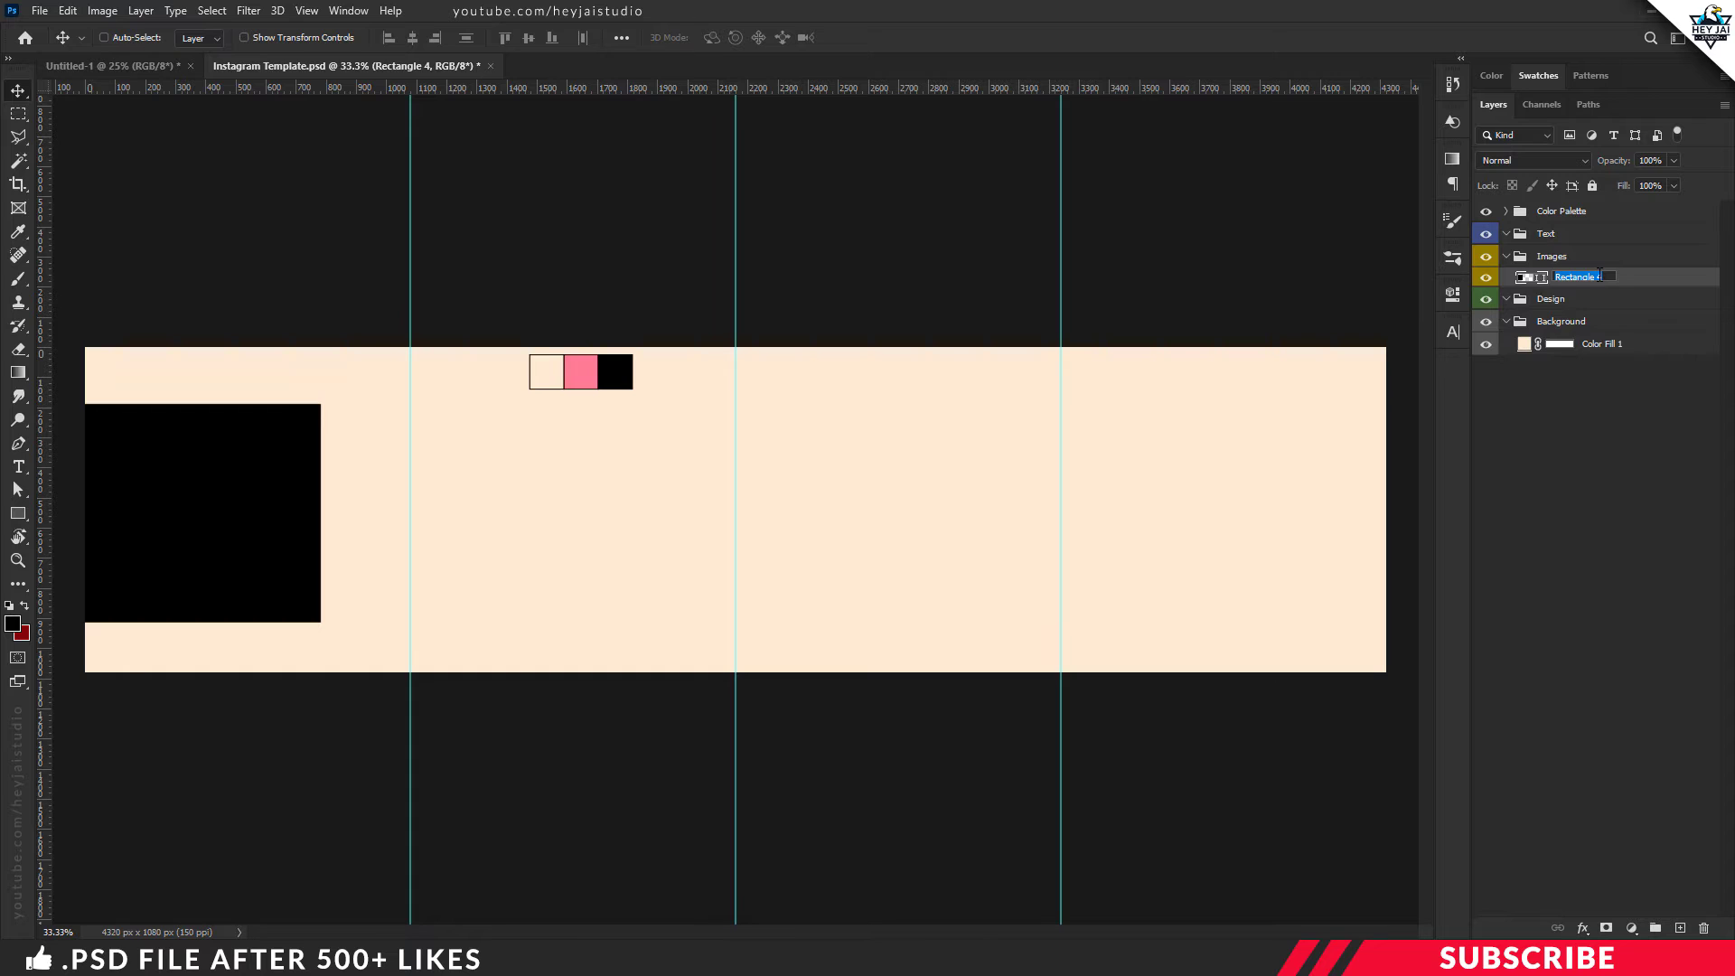
text(Image 1)
key(Return)
click(1680, 929)
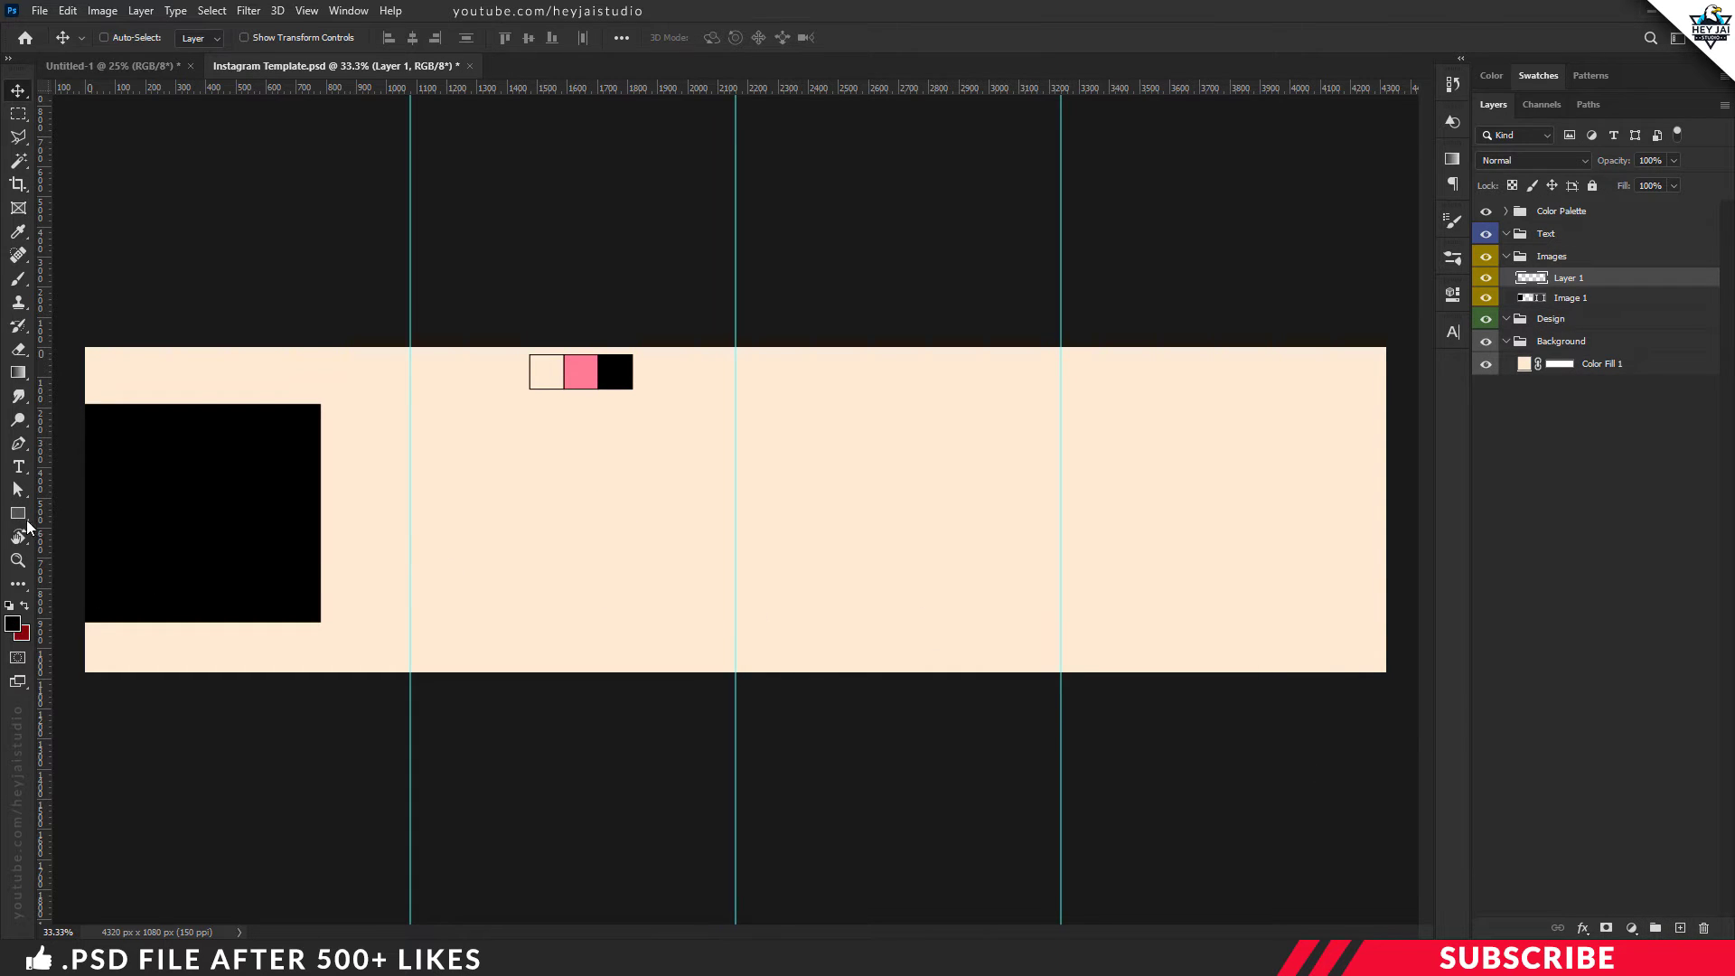
Draw a second black rectangle near the first guide and shift it 52 px left
right_click(25, 519)
click(54, 513)
right_click(26, 519)
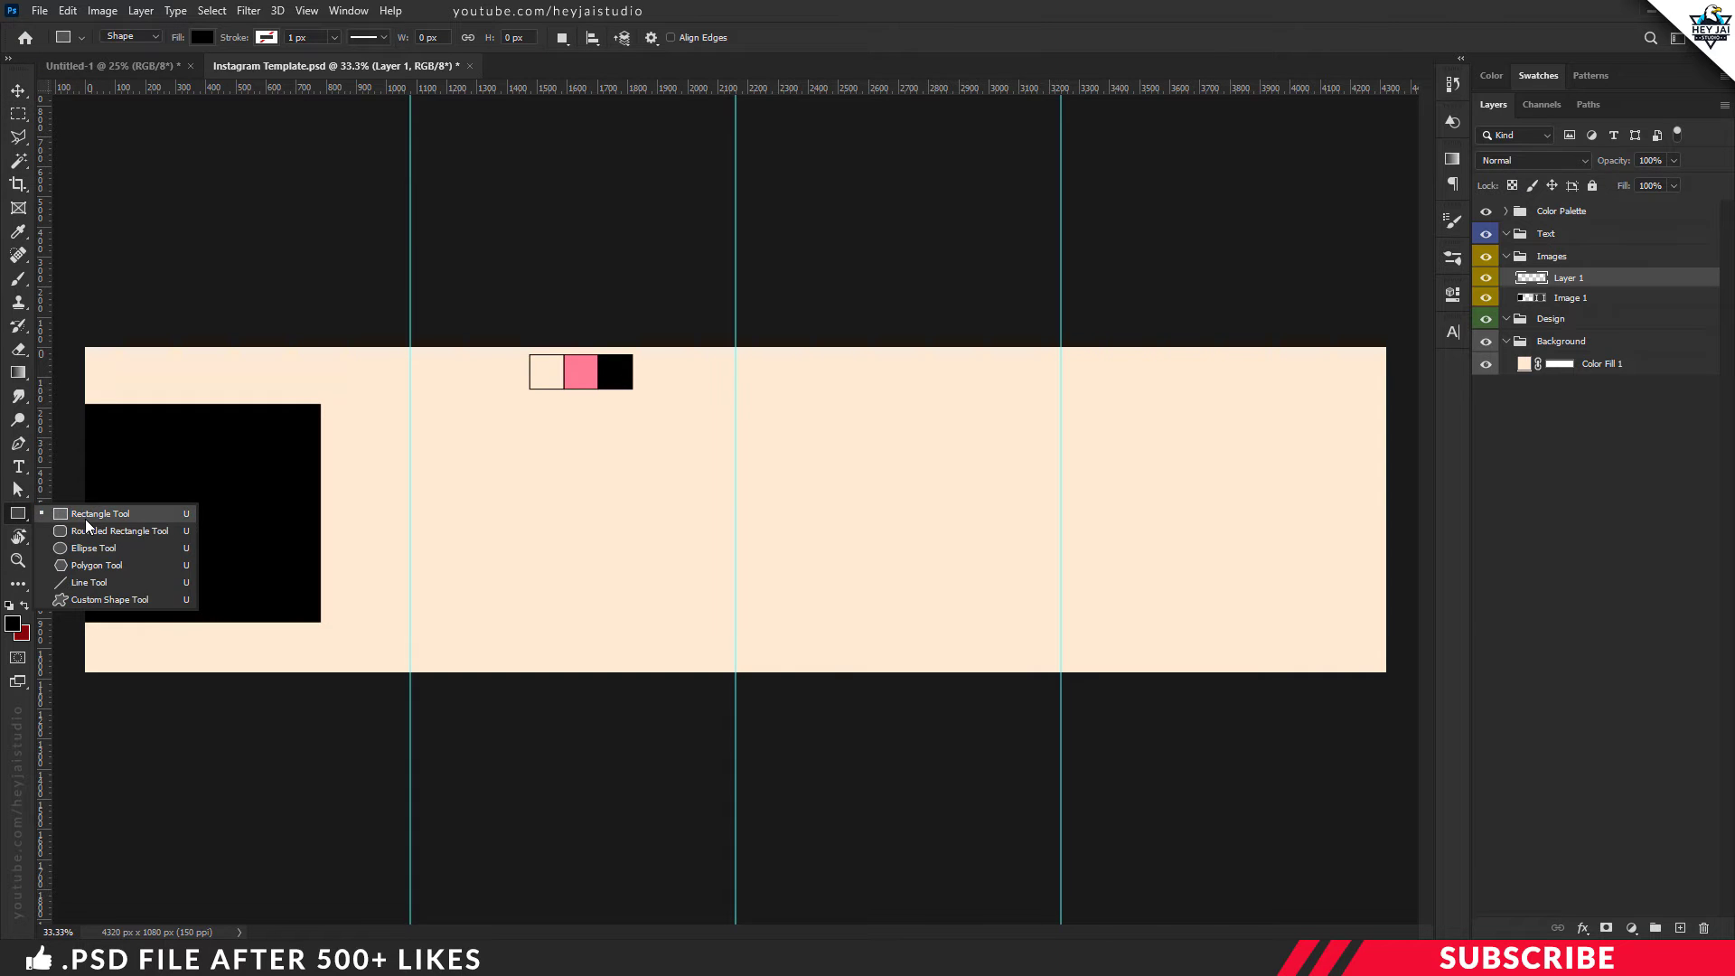
click(85, 515)
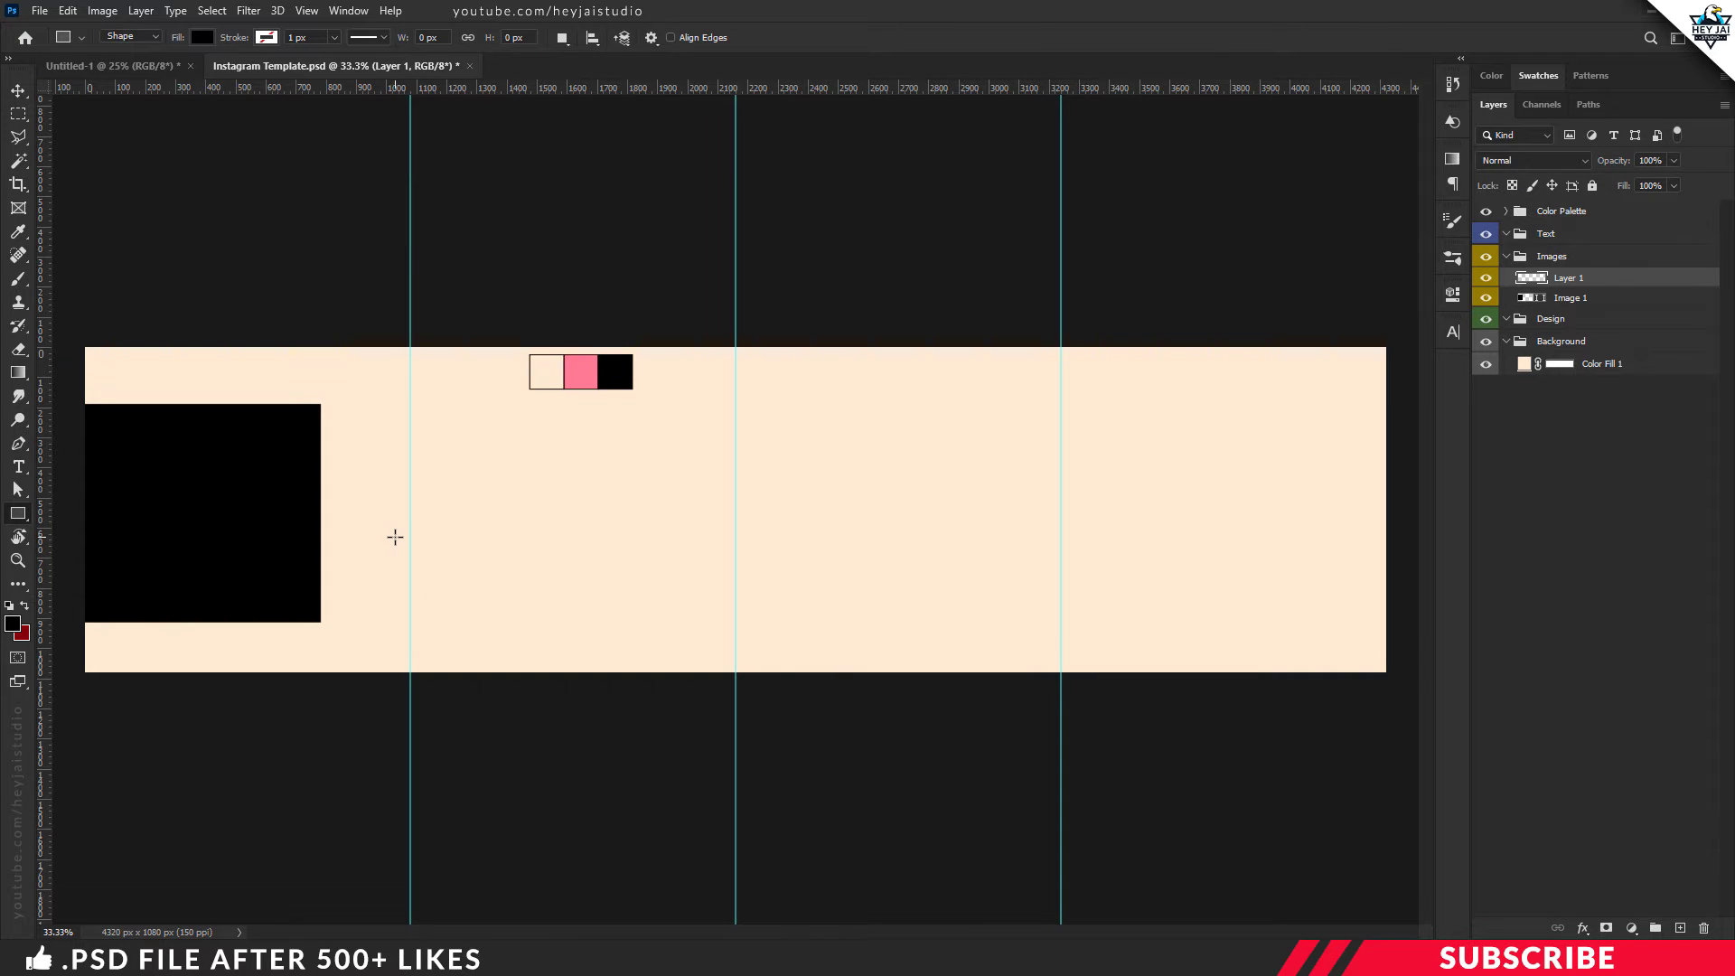
drag(389, 536, 579, 726)
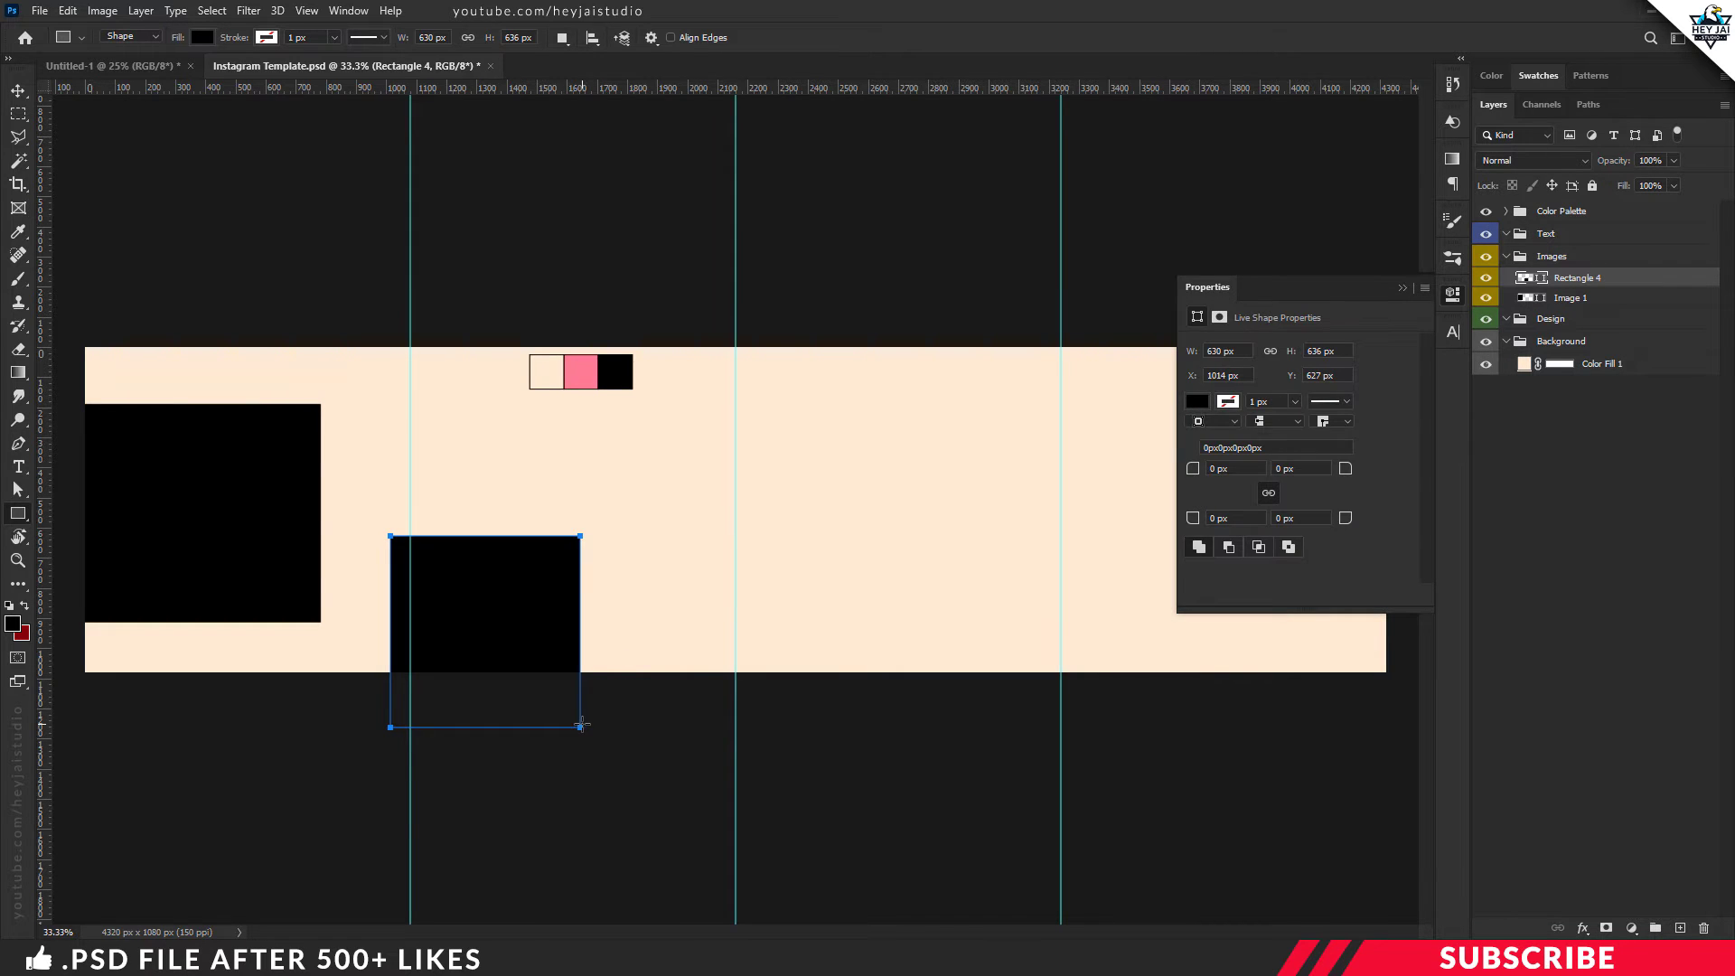
key(v)
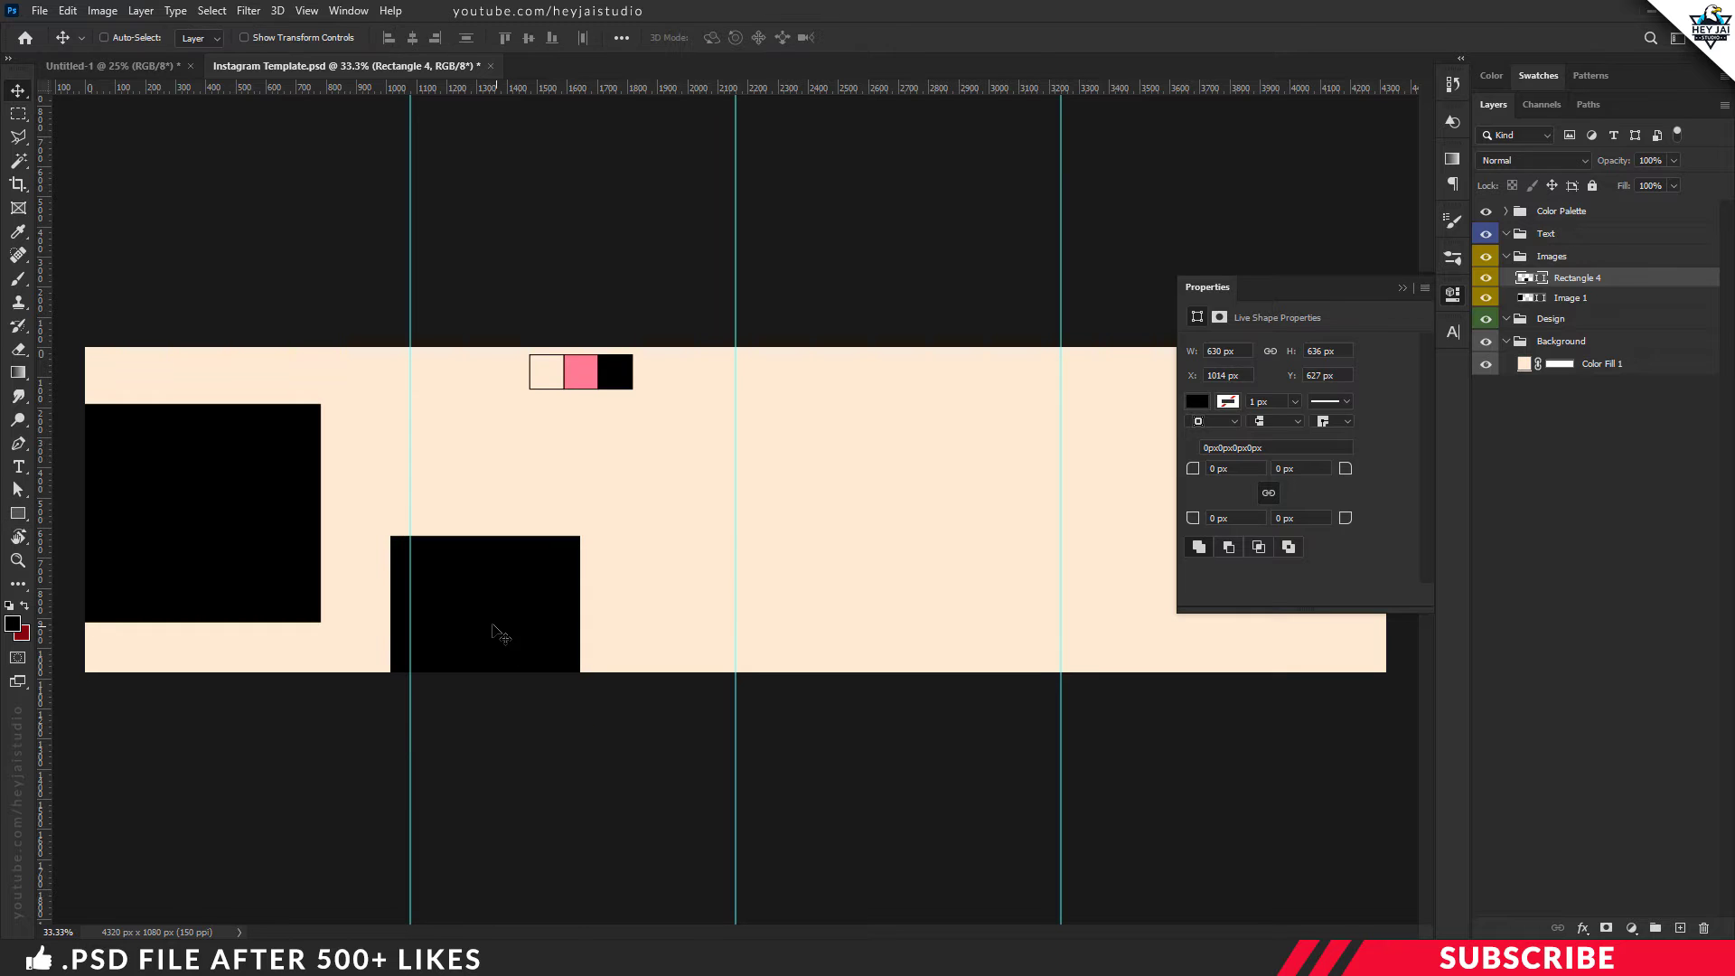
drag(503, 629, 486, 623)
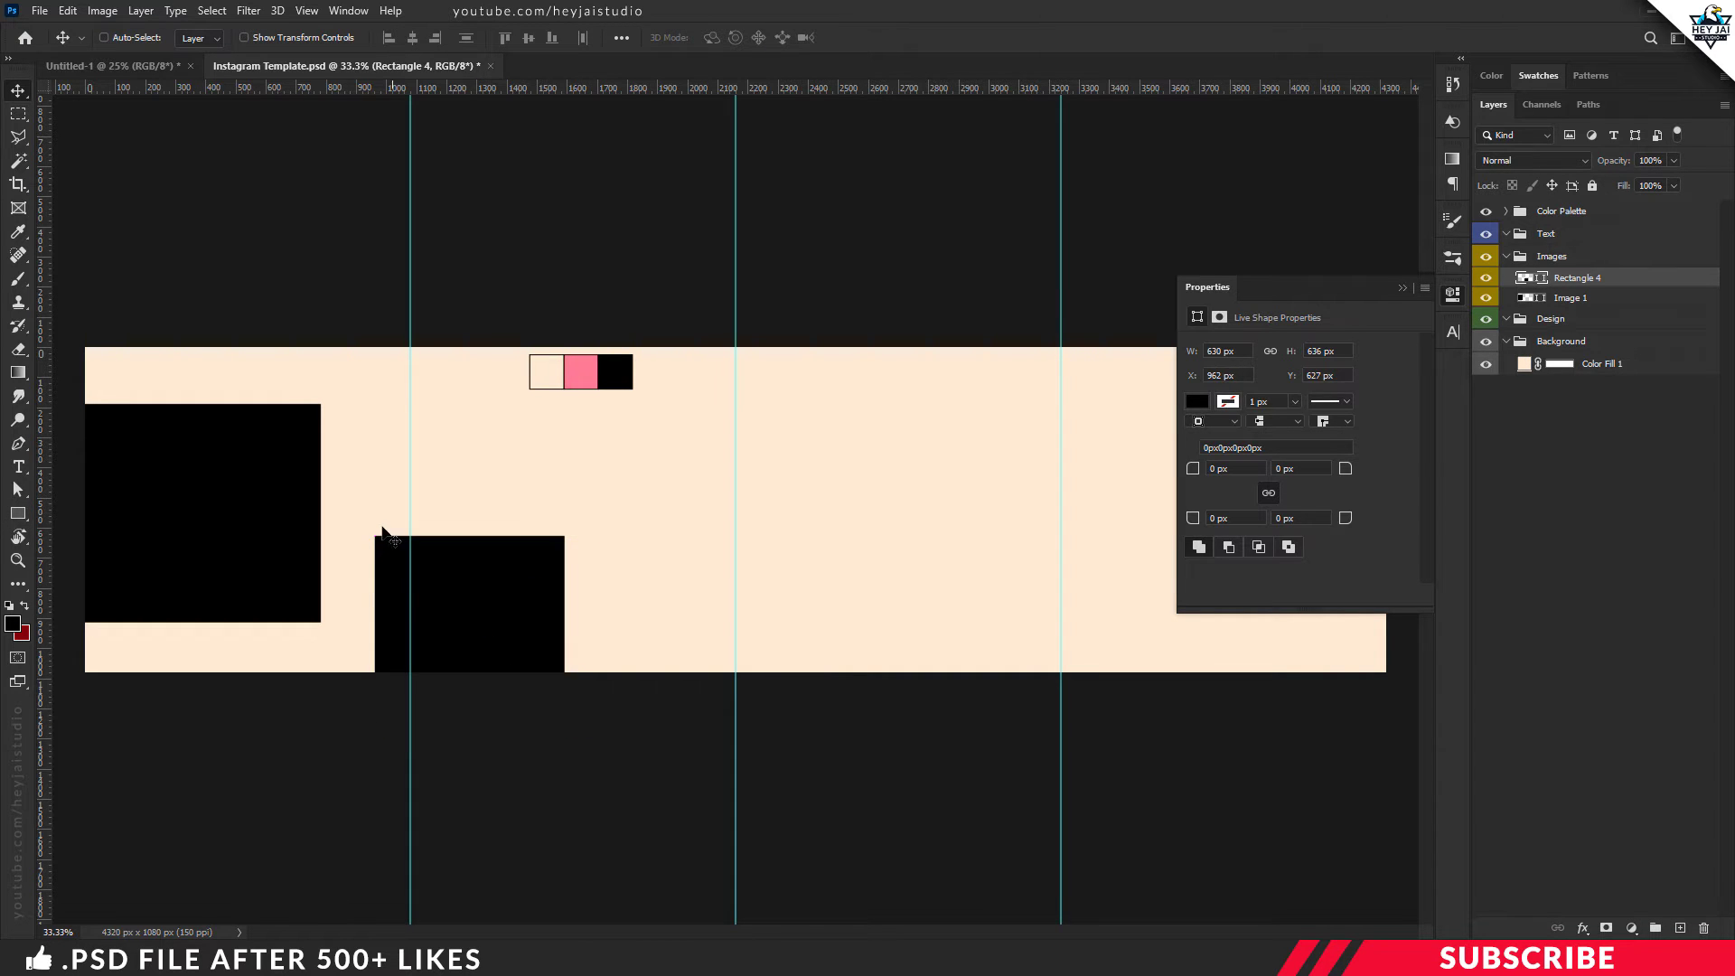
Rename the second block's layer to Iamge 2
click(1458, 293)
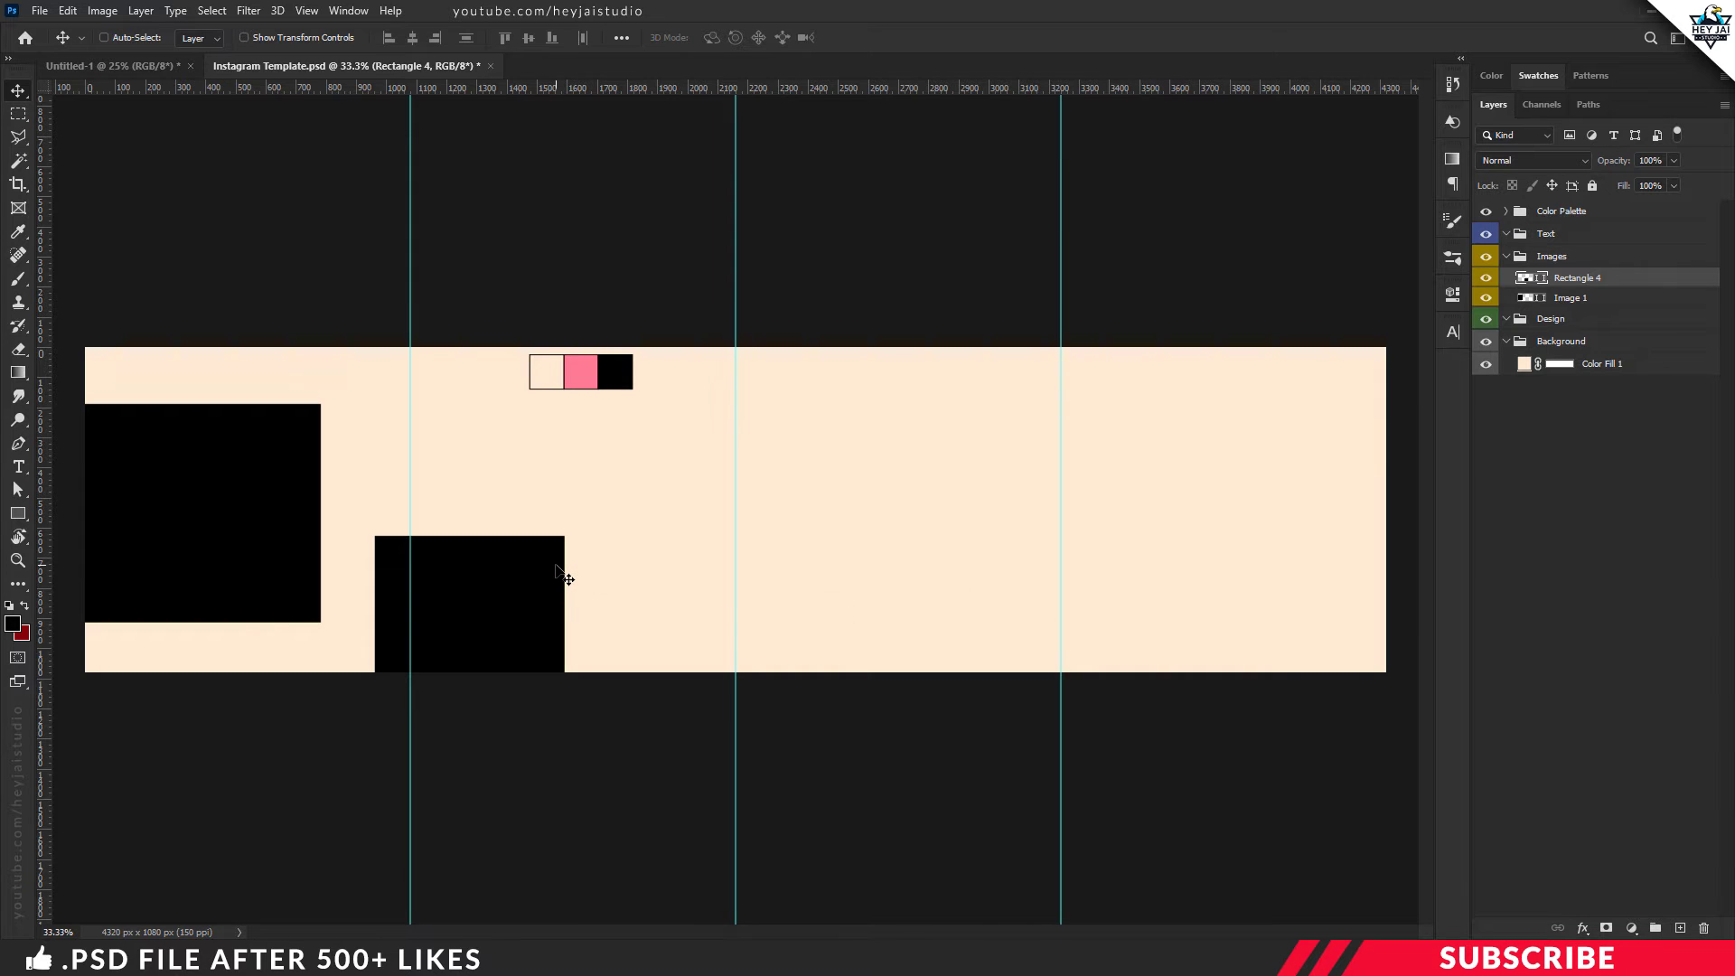
double_click(1587, 282)
text(Ima)
key(Return)
On a new layer, draw a wide black block along the top edge, nudged slightly left
click(1681, 929)
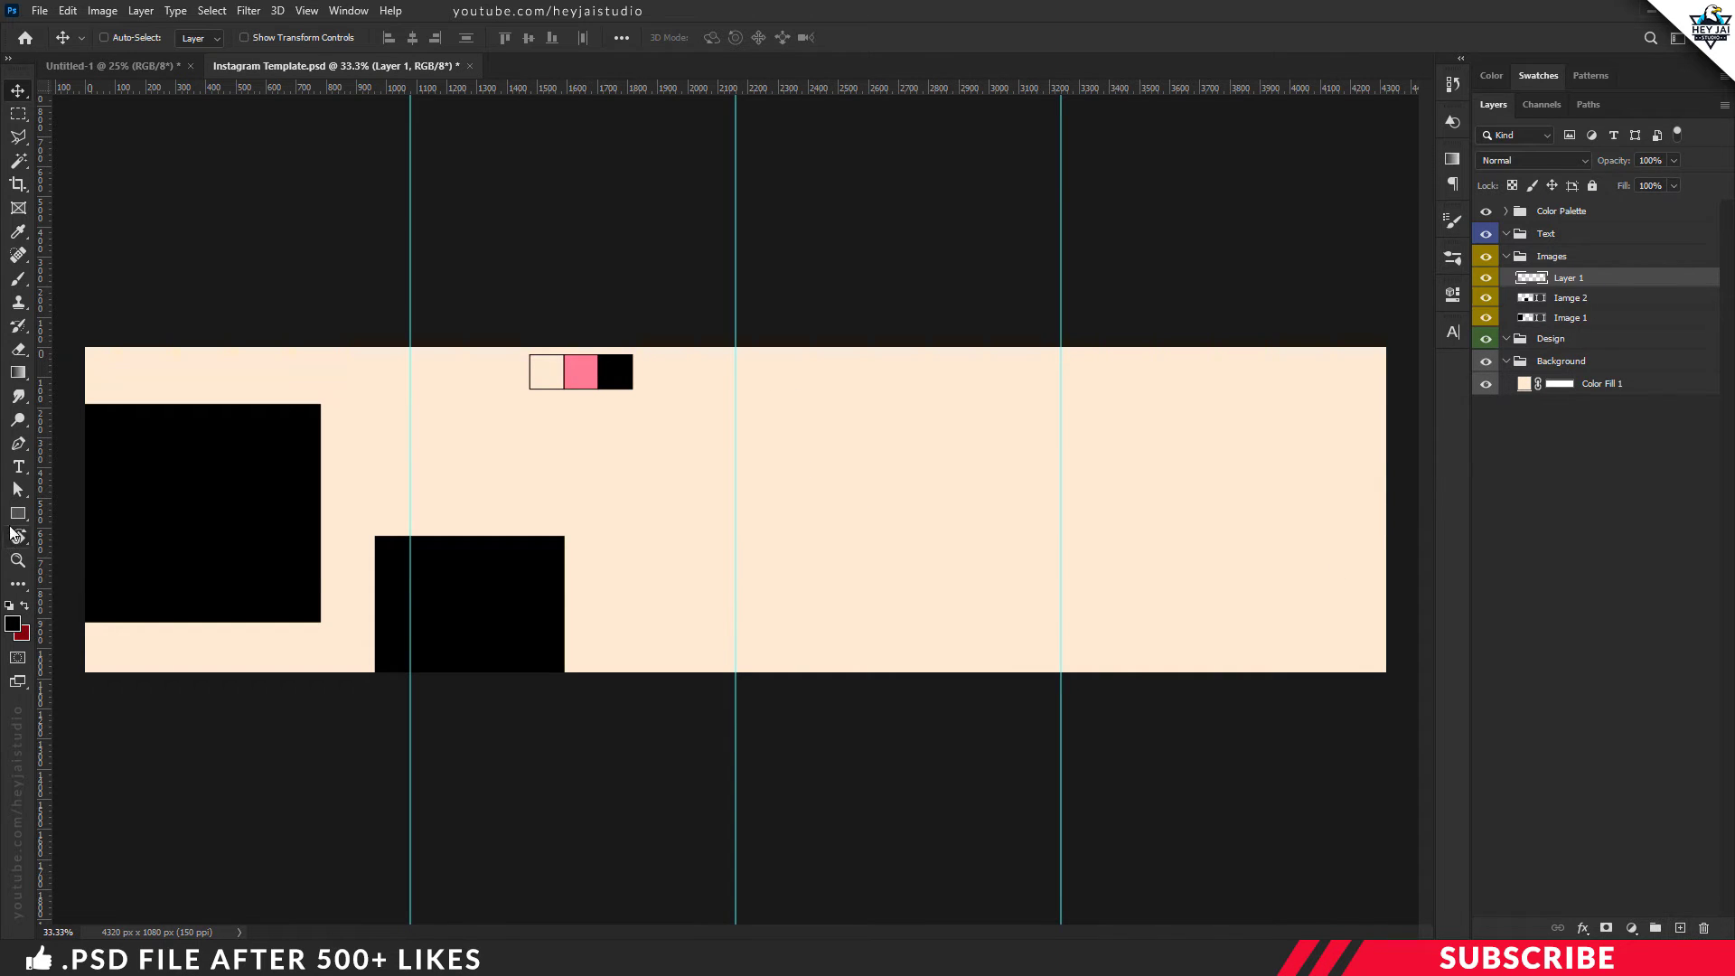
key(u)
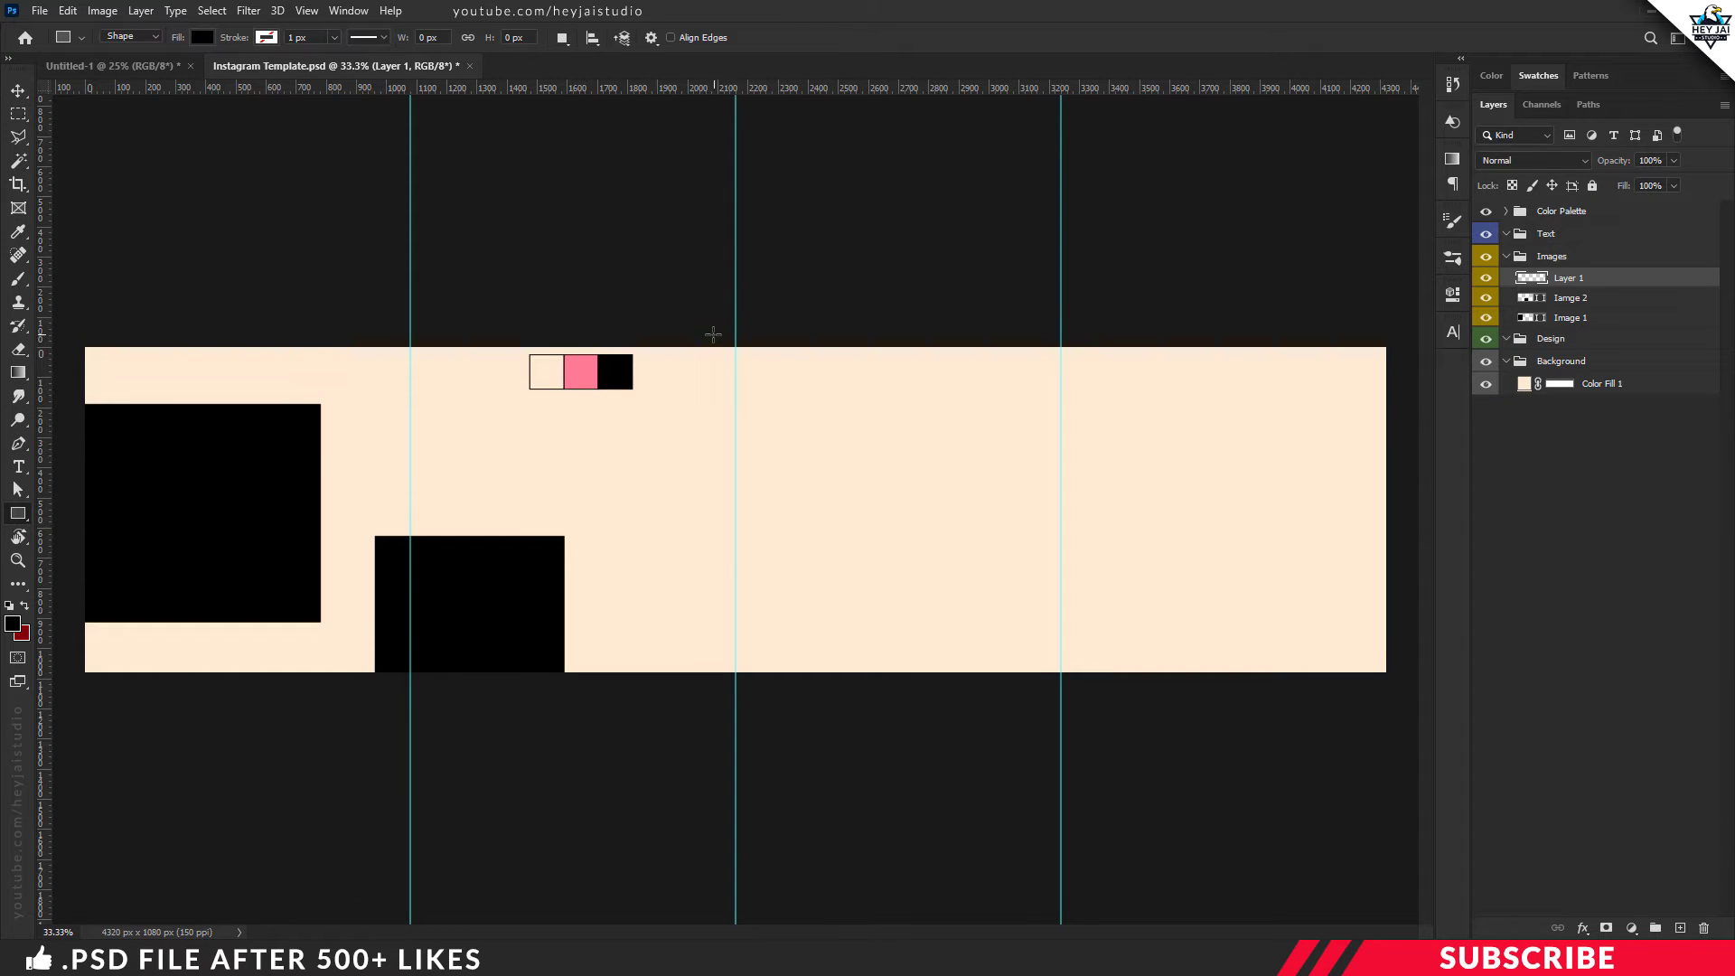
drag(700, 340, 1104, 542)
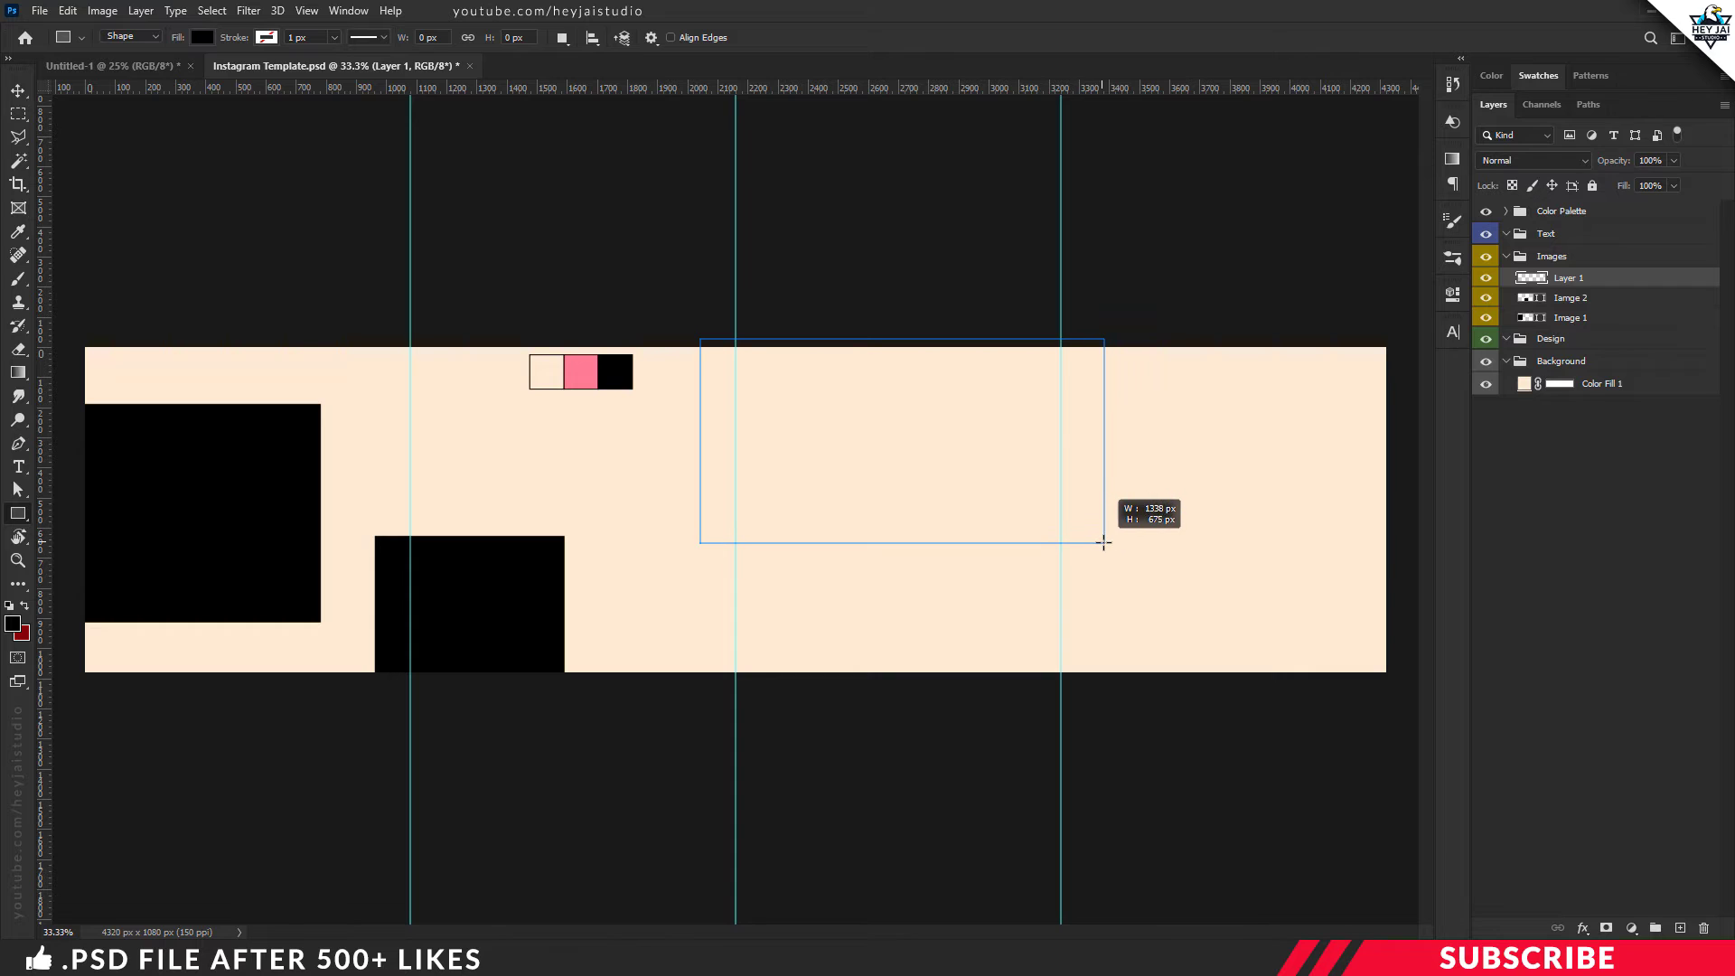
drag(1103, 542, 1103, 542)
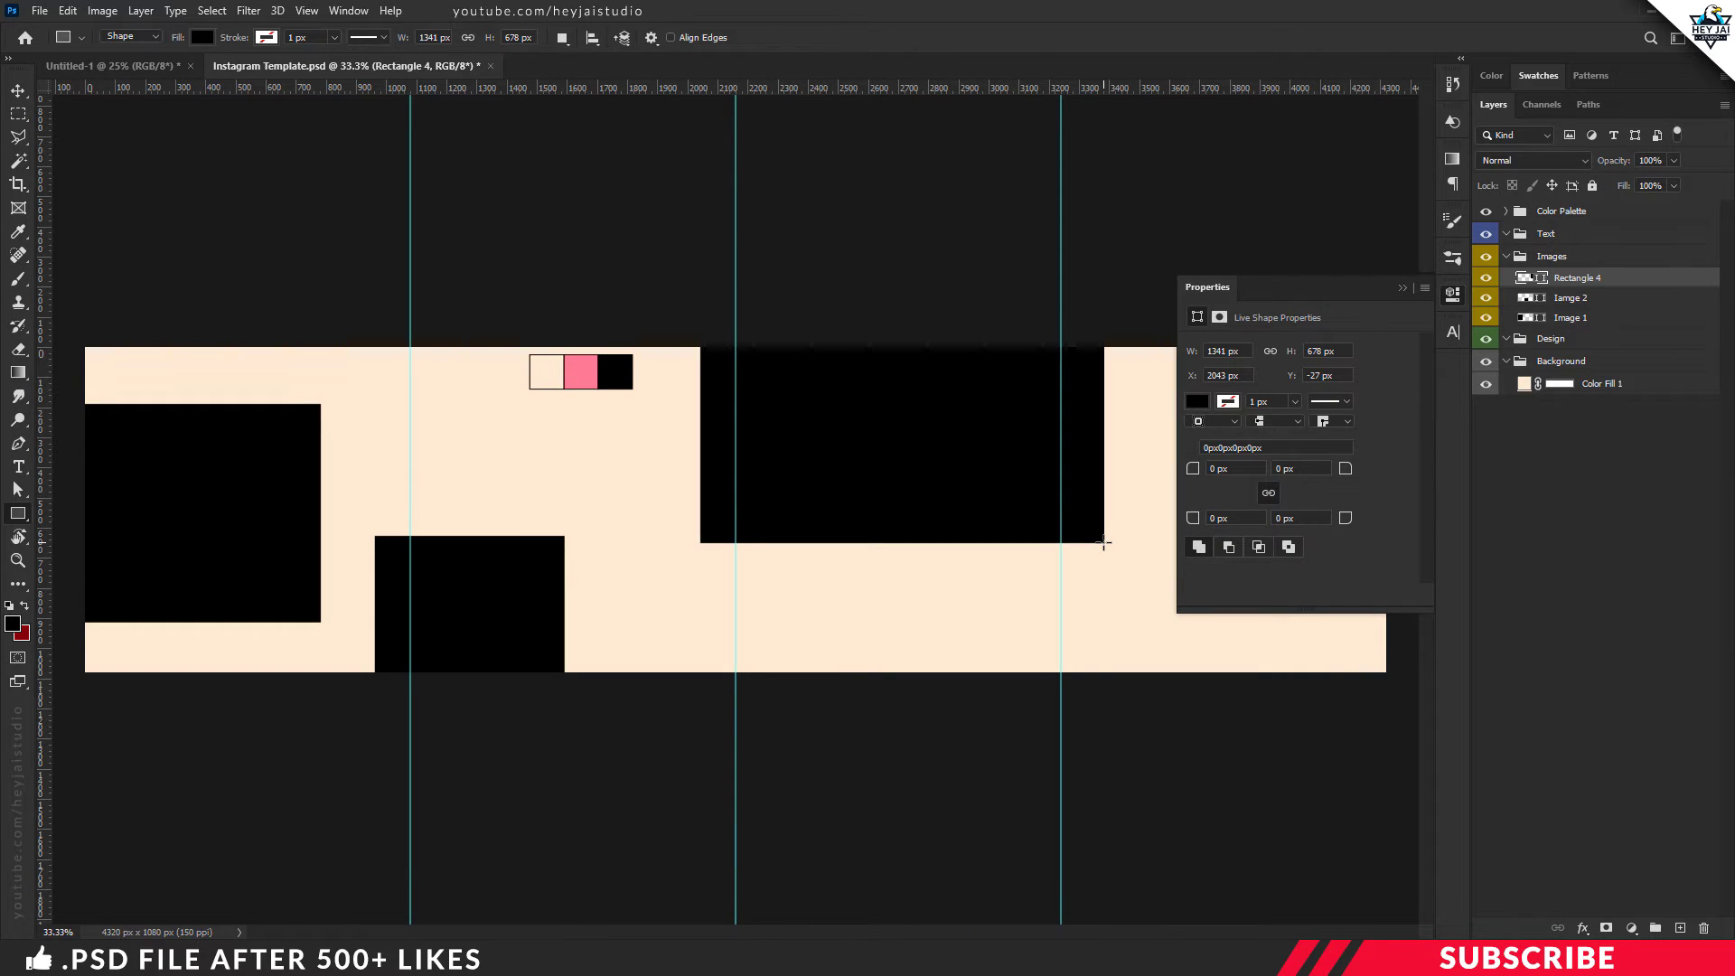
key(ctrl+t)
key(Left)
key(Left)
key(Left)
key(Left)
key(Left)
key(Left)
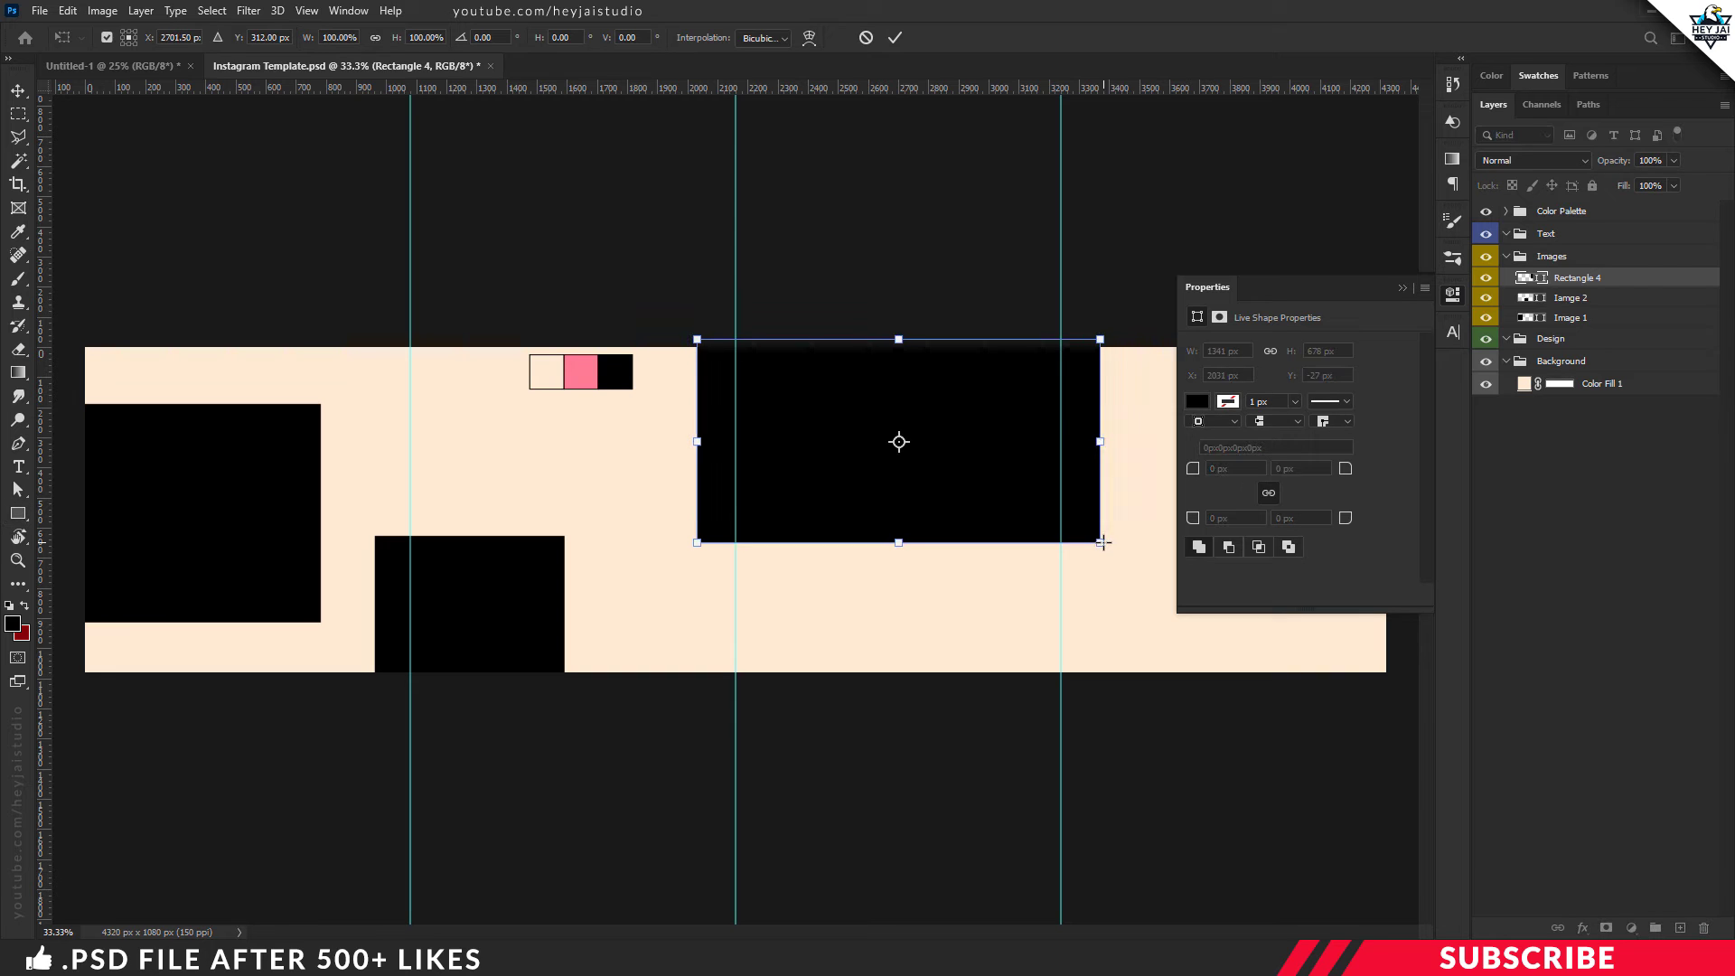
key(Left)
key(Left)
key(Left)
key(Return)
click(1452, 294)
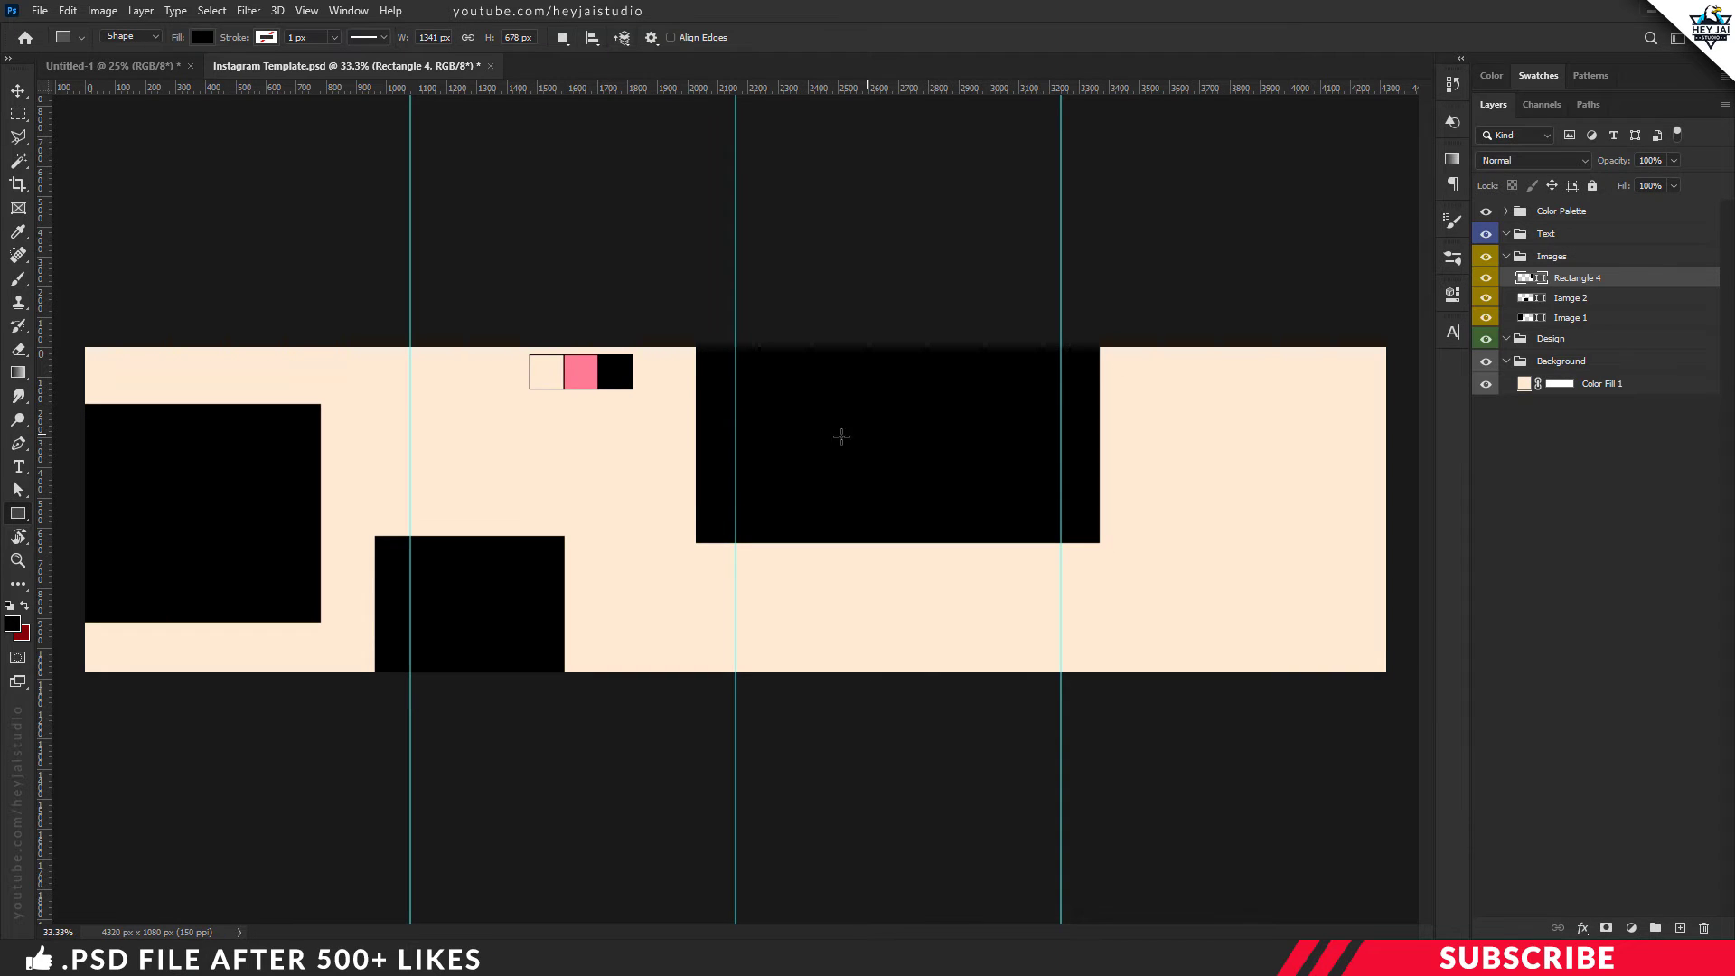
key(v)
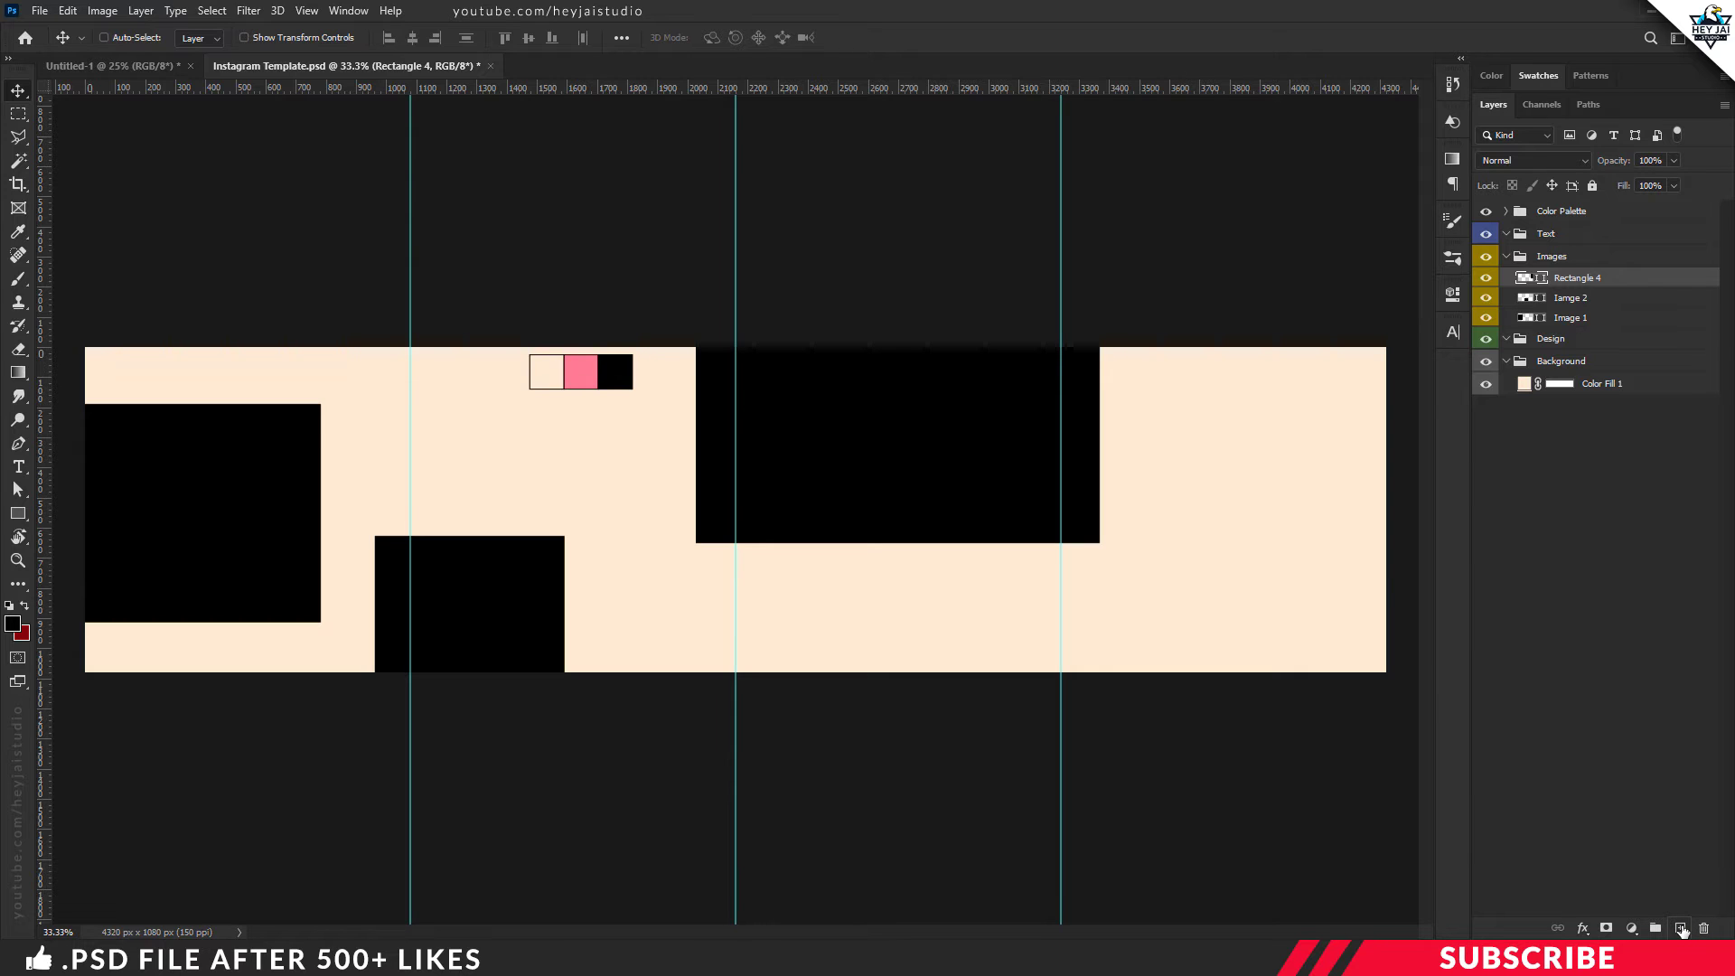
On a new layer, draw a fourth black rectangle bleeding off the banner's right end
click(1680, 928)
click(19, 512)
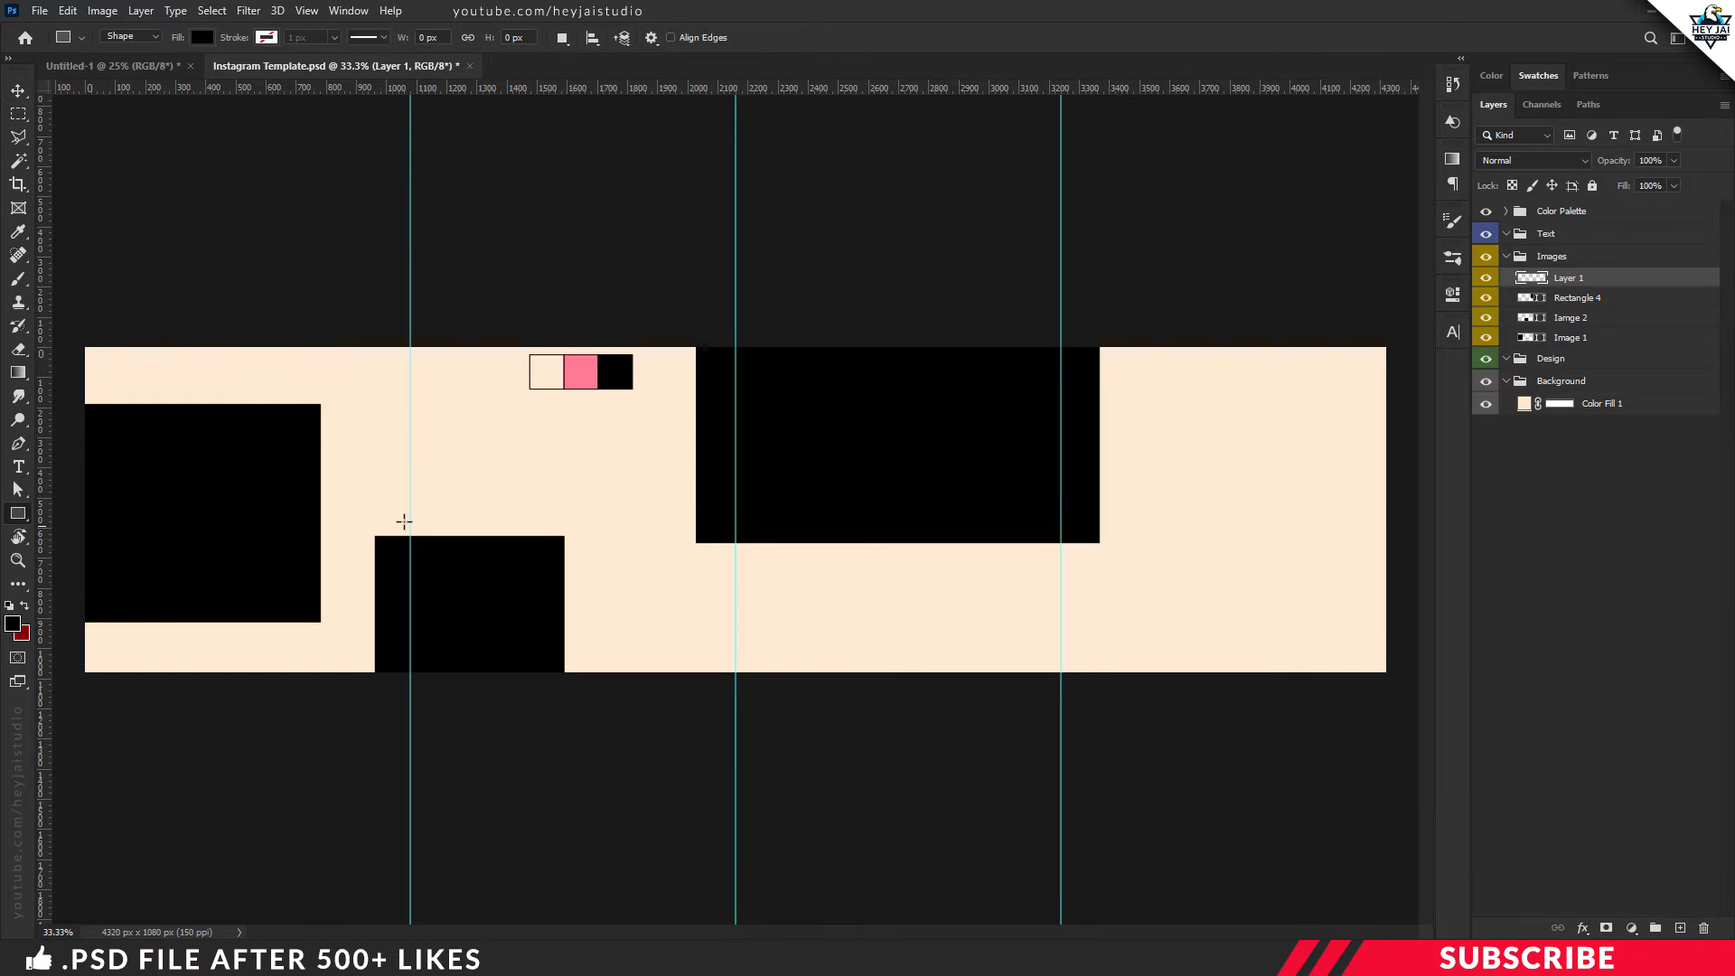
drag(1208, 408, 1400, 622)
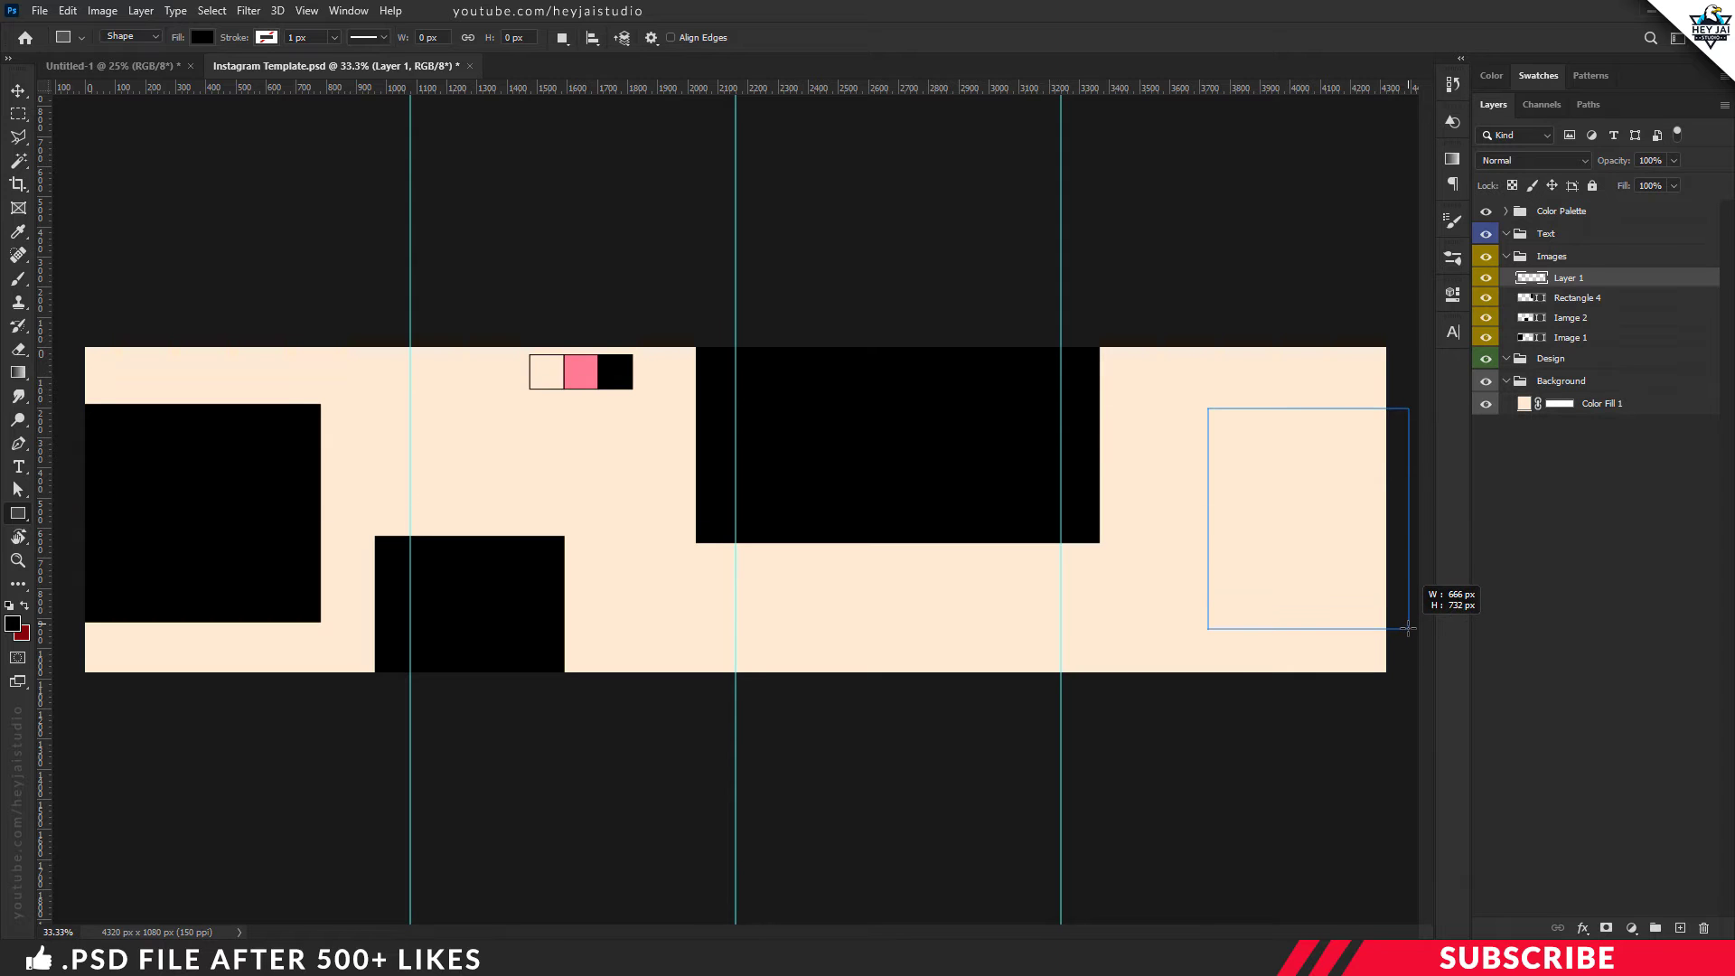
drag(1399, 622, 1408, 627)
click(1453, 294)
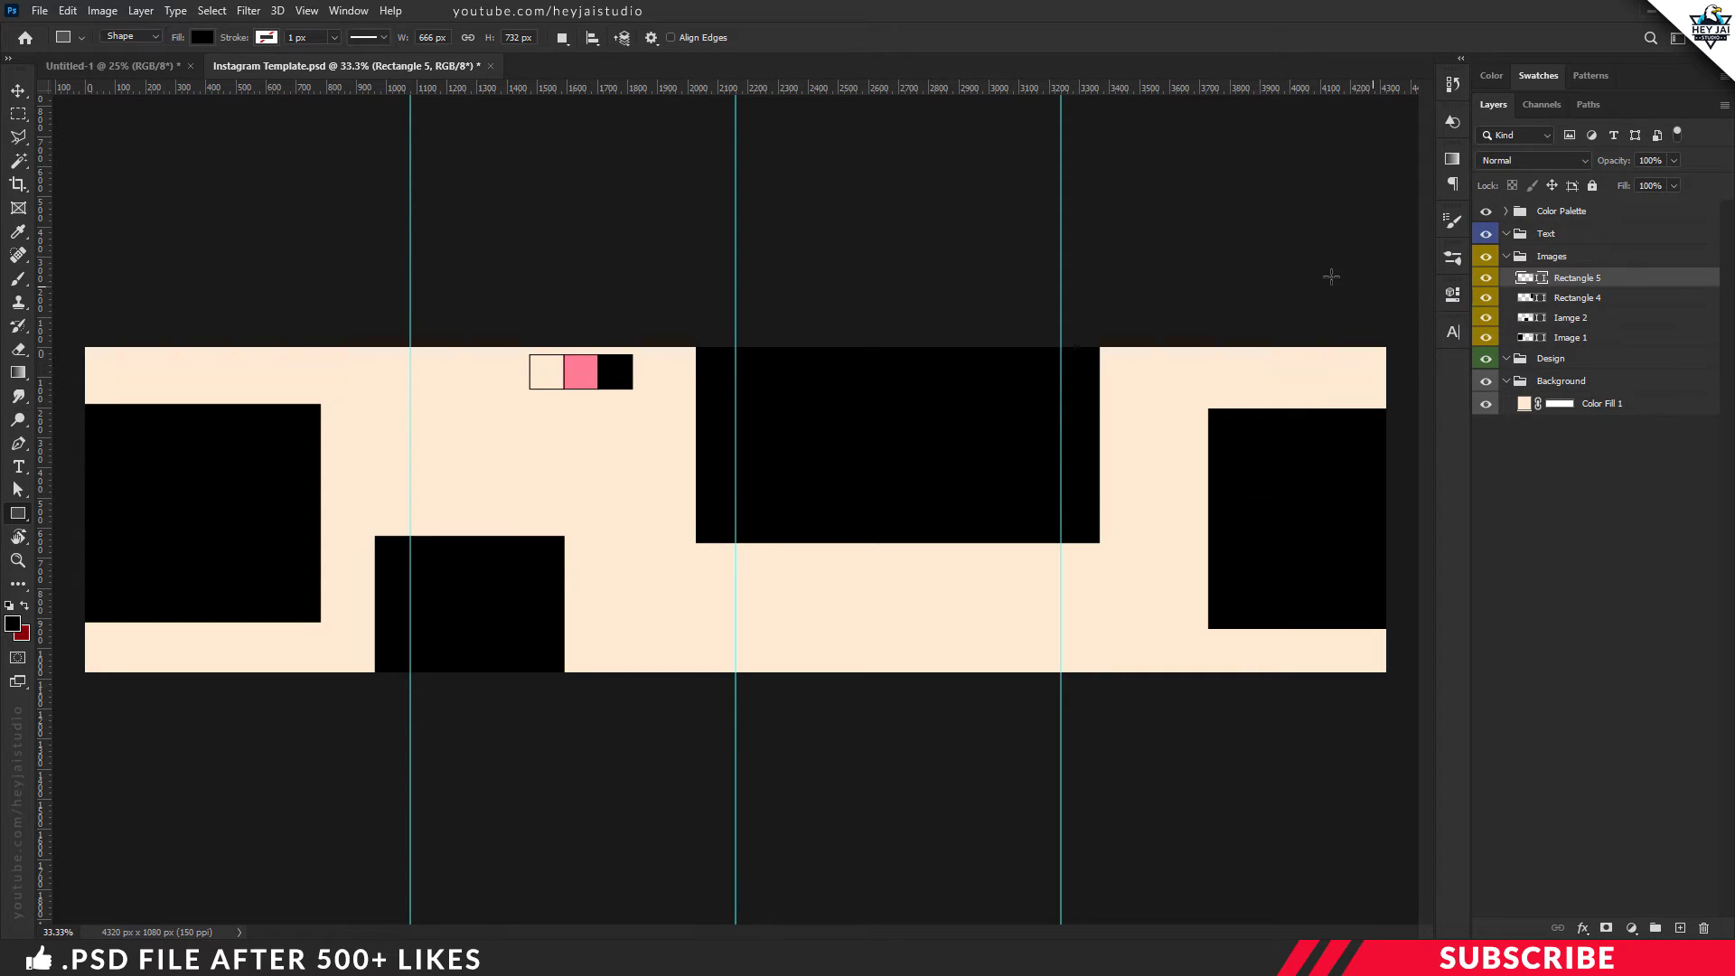
click(18, 90)
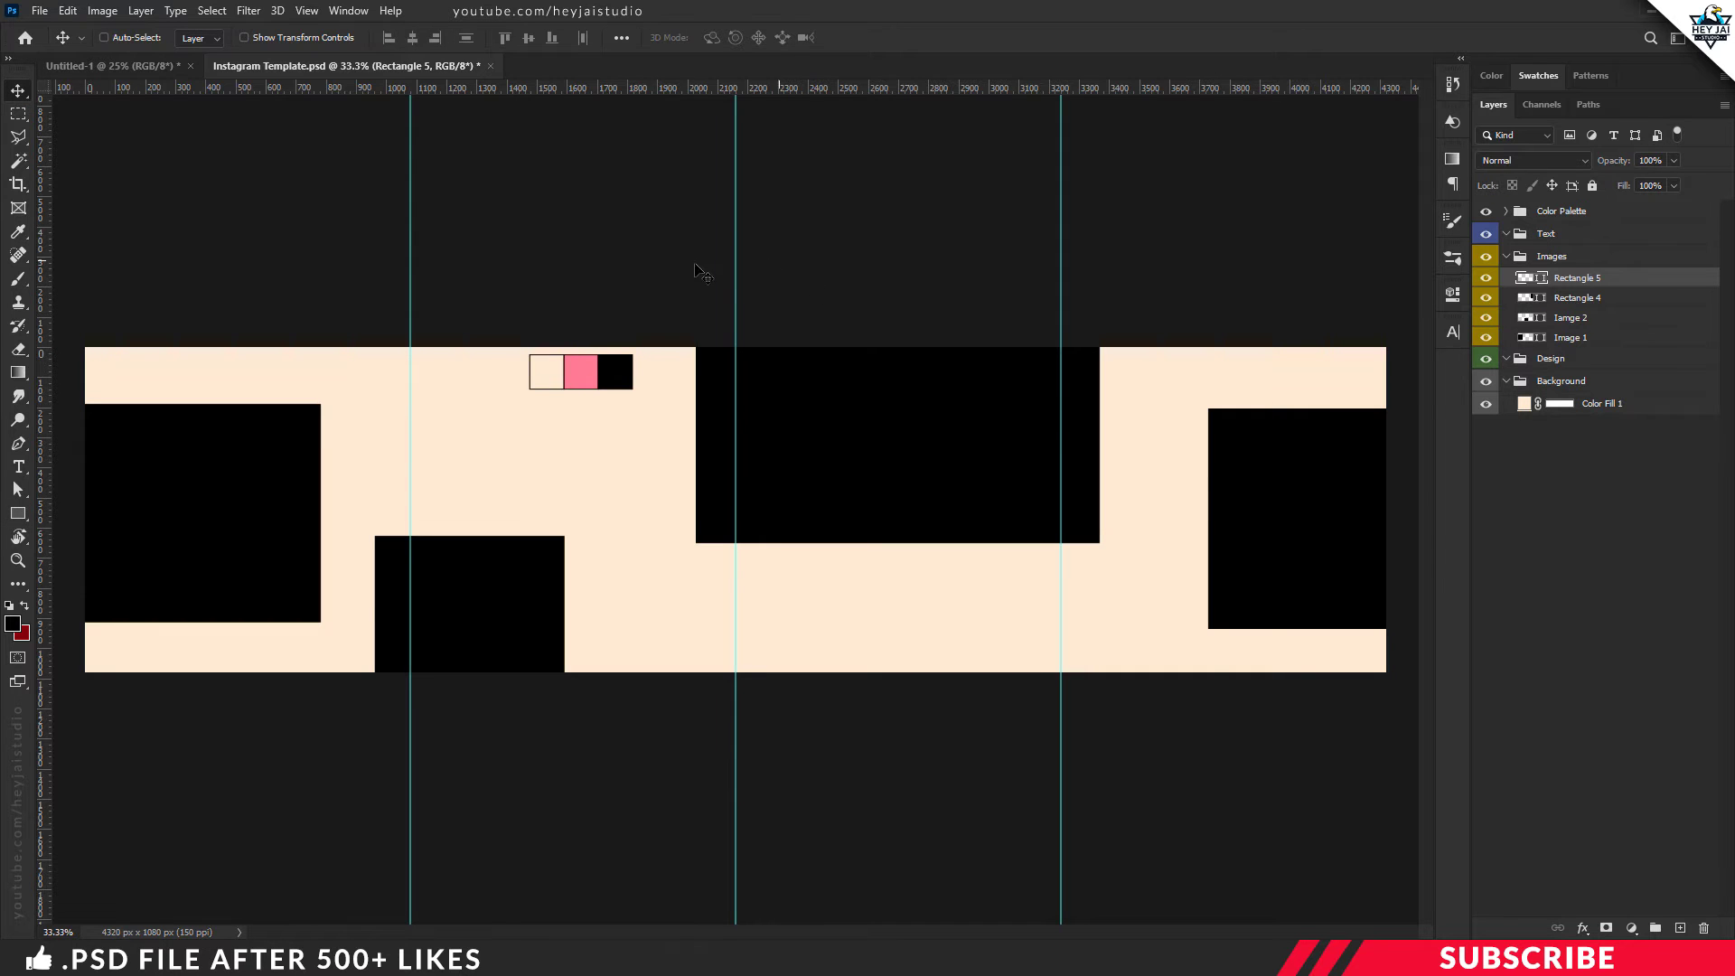
Bring the Image 1 couple photo from the project folder into the template, above the Image 1 layer
click(303, 927)
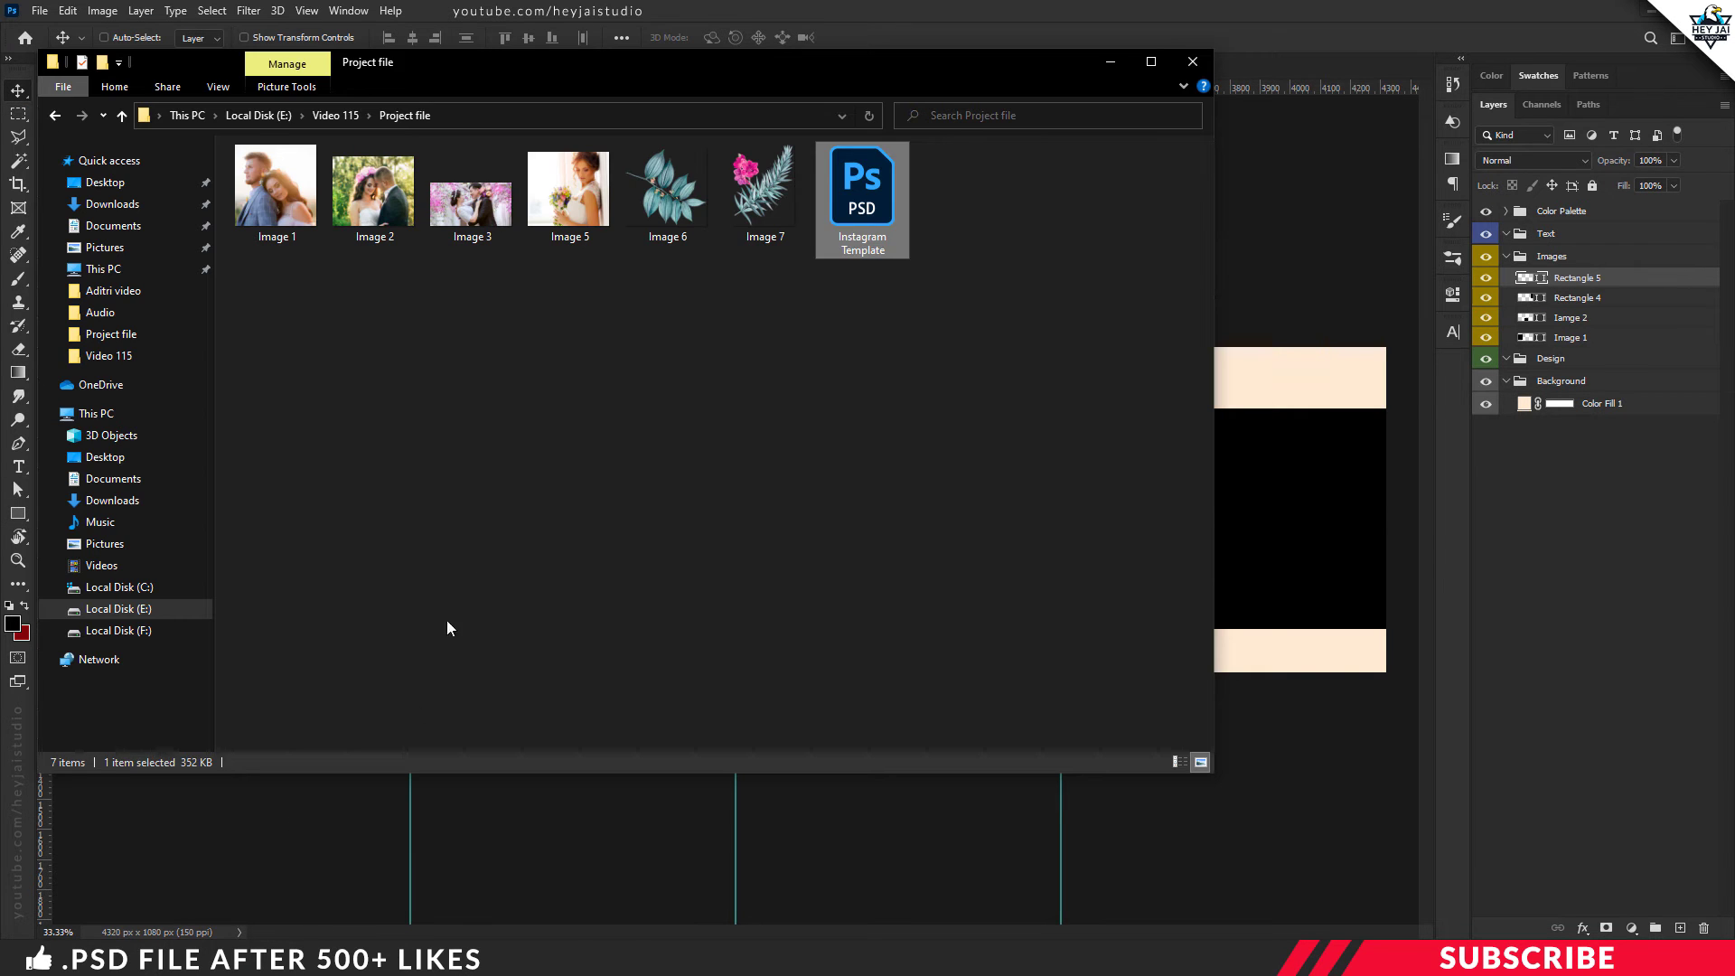
right_click(279, 215)
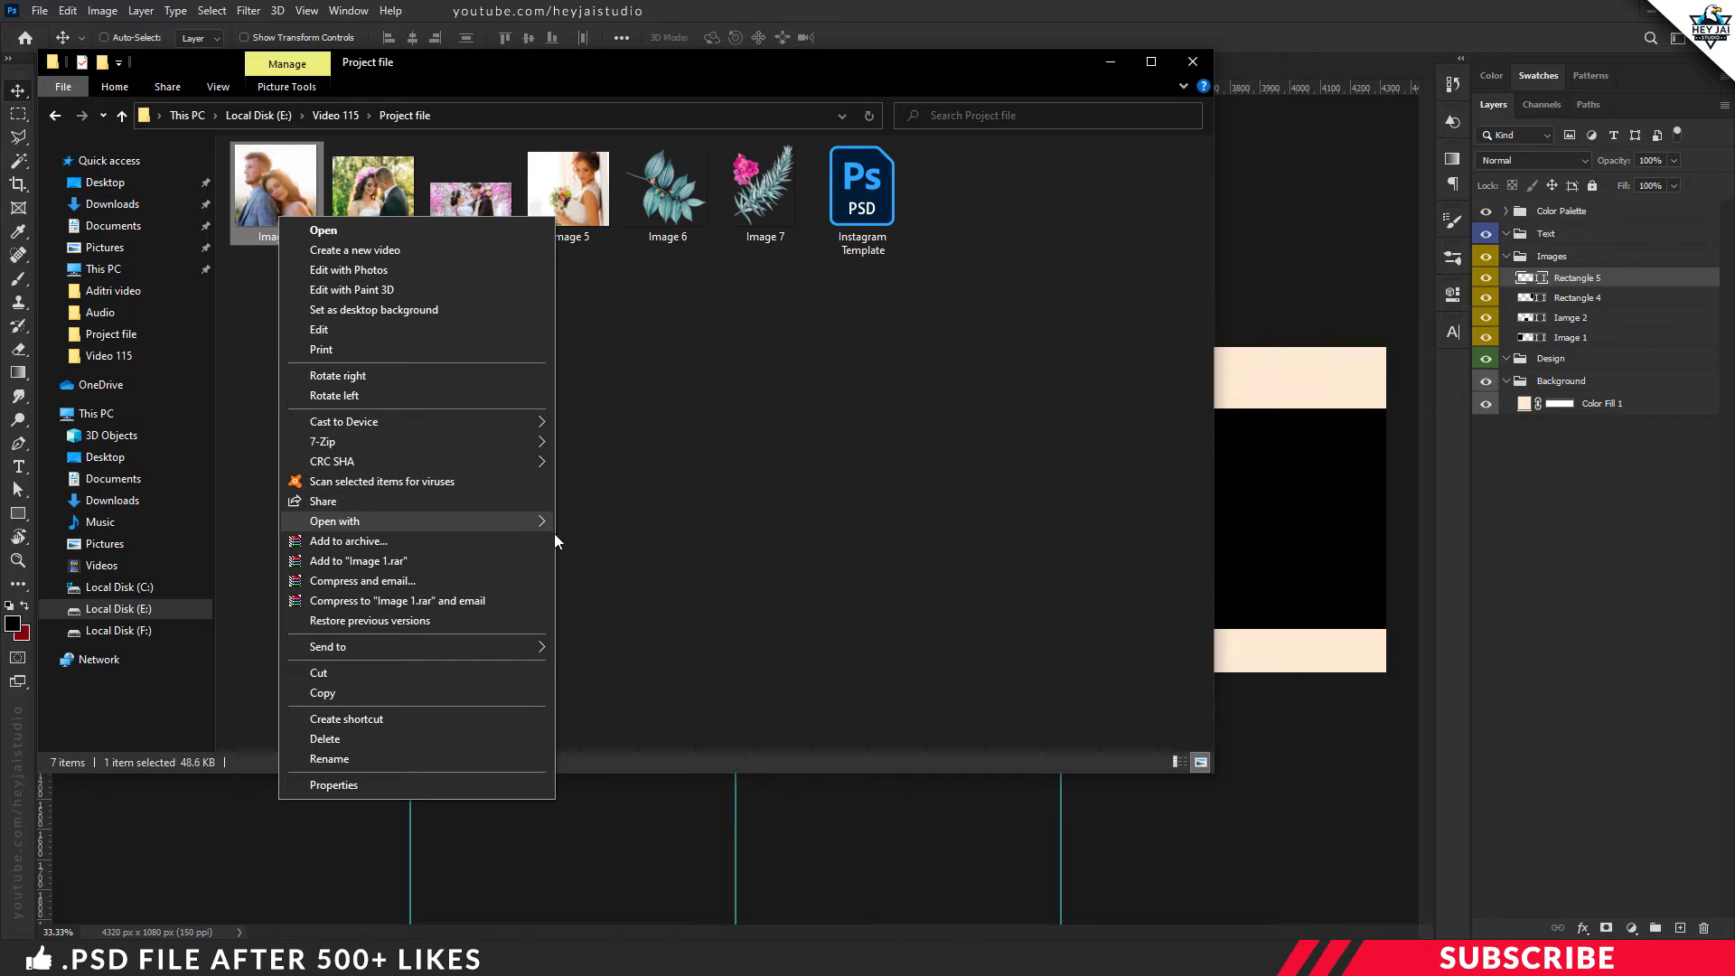
click(609, 523)
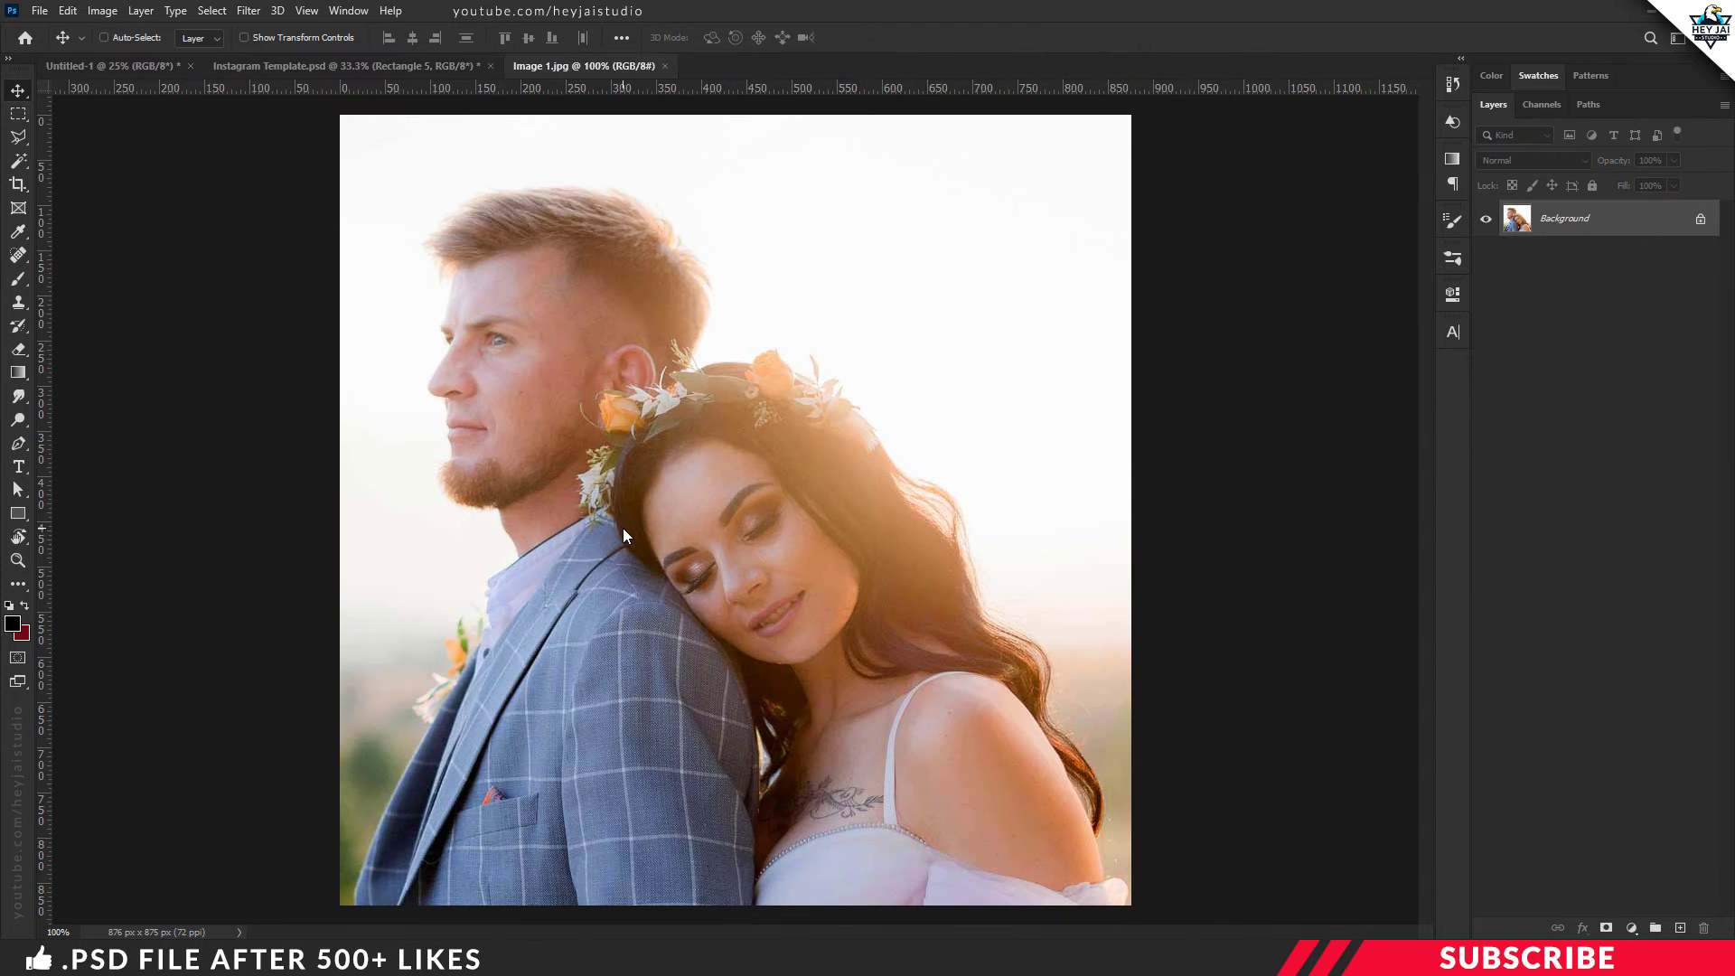
drag(592, 66, 610, 165)
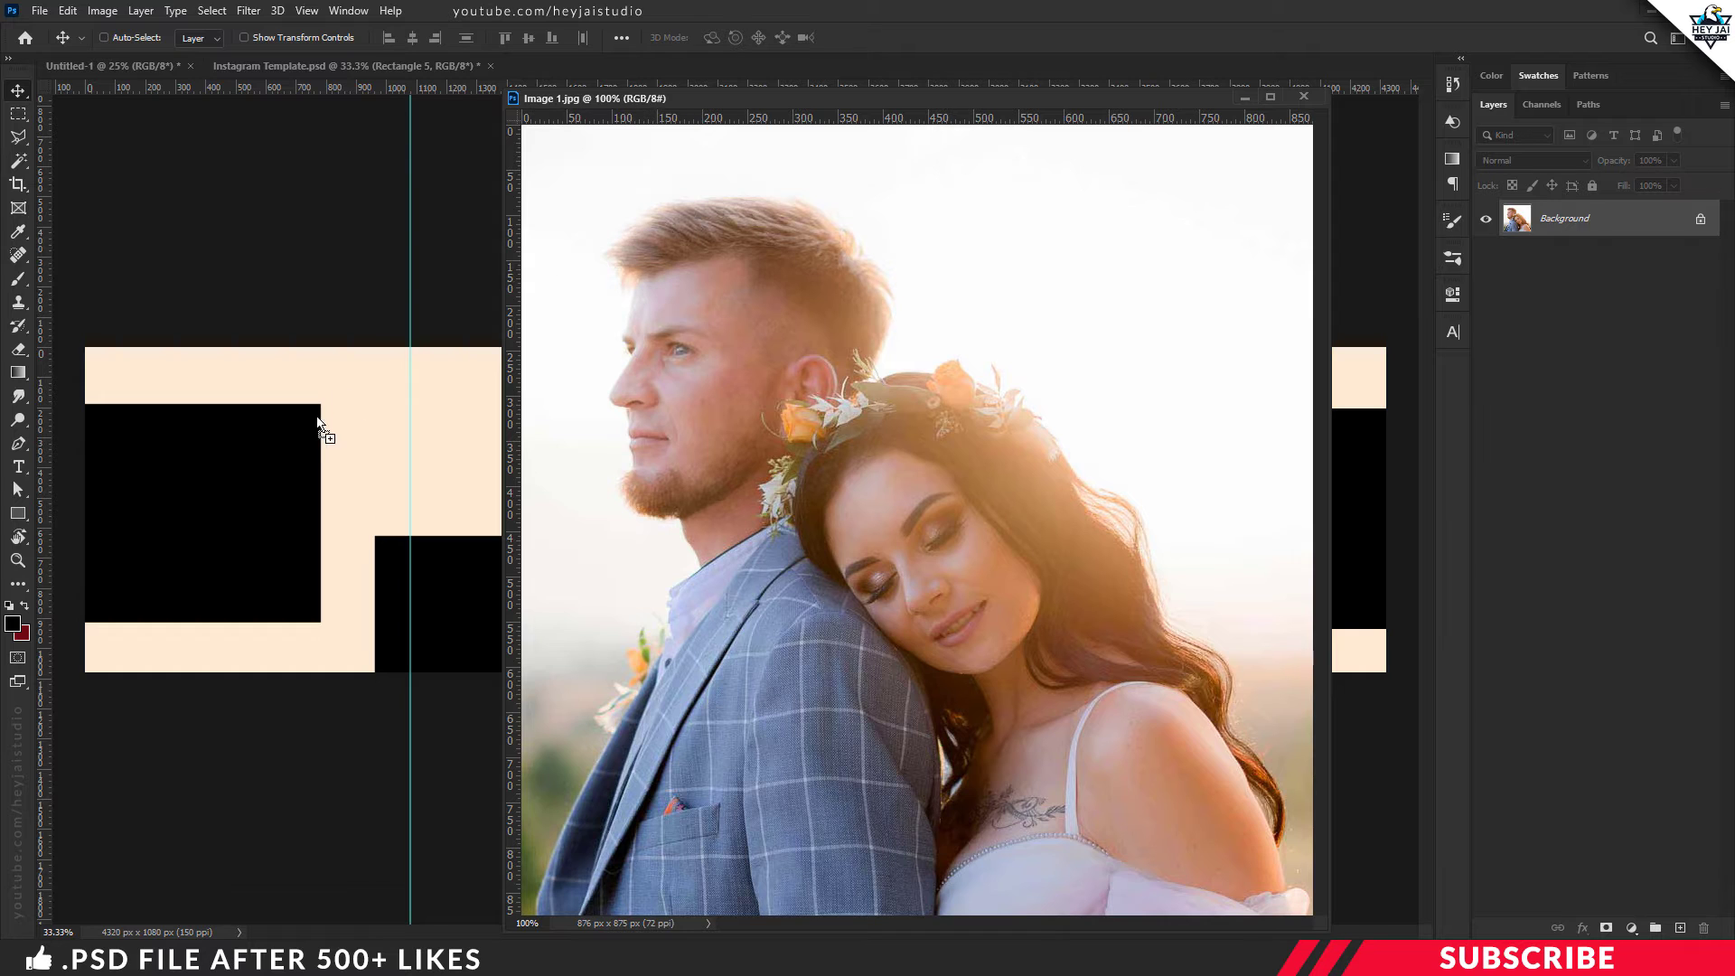
drag(318, 423, 300, 427)
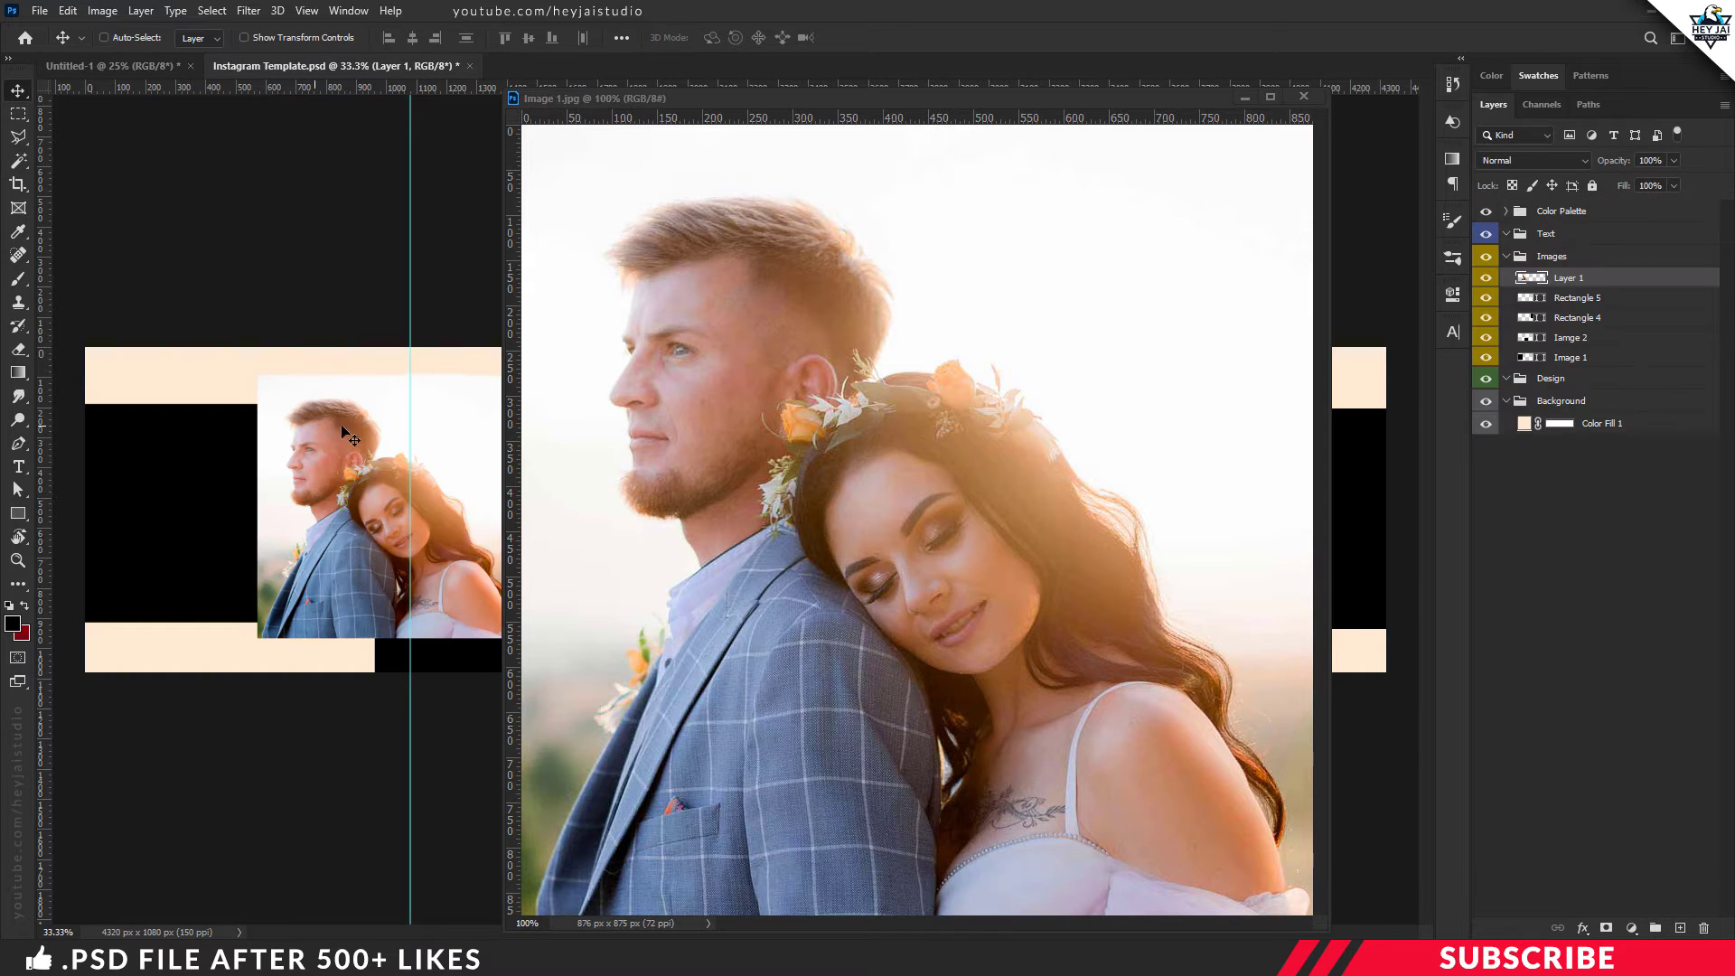
click(1305, 100)
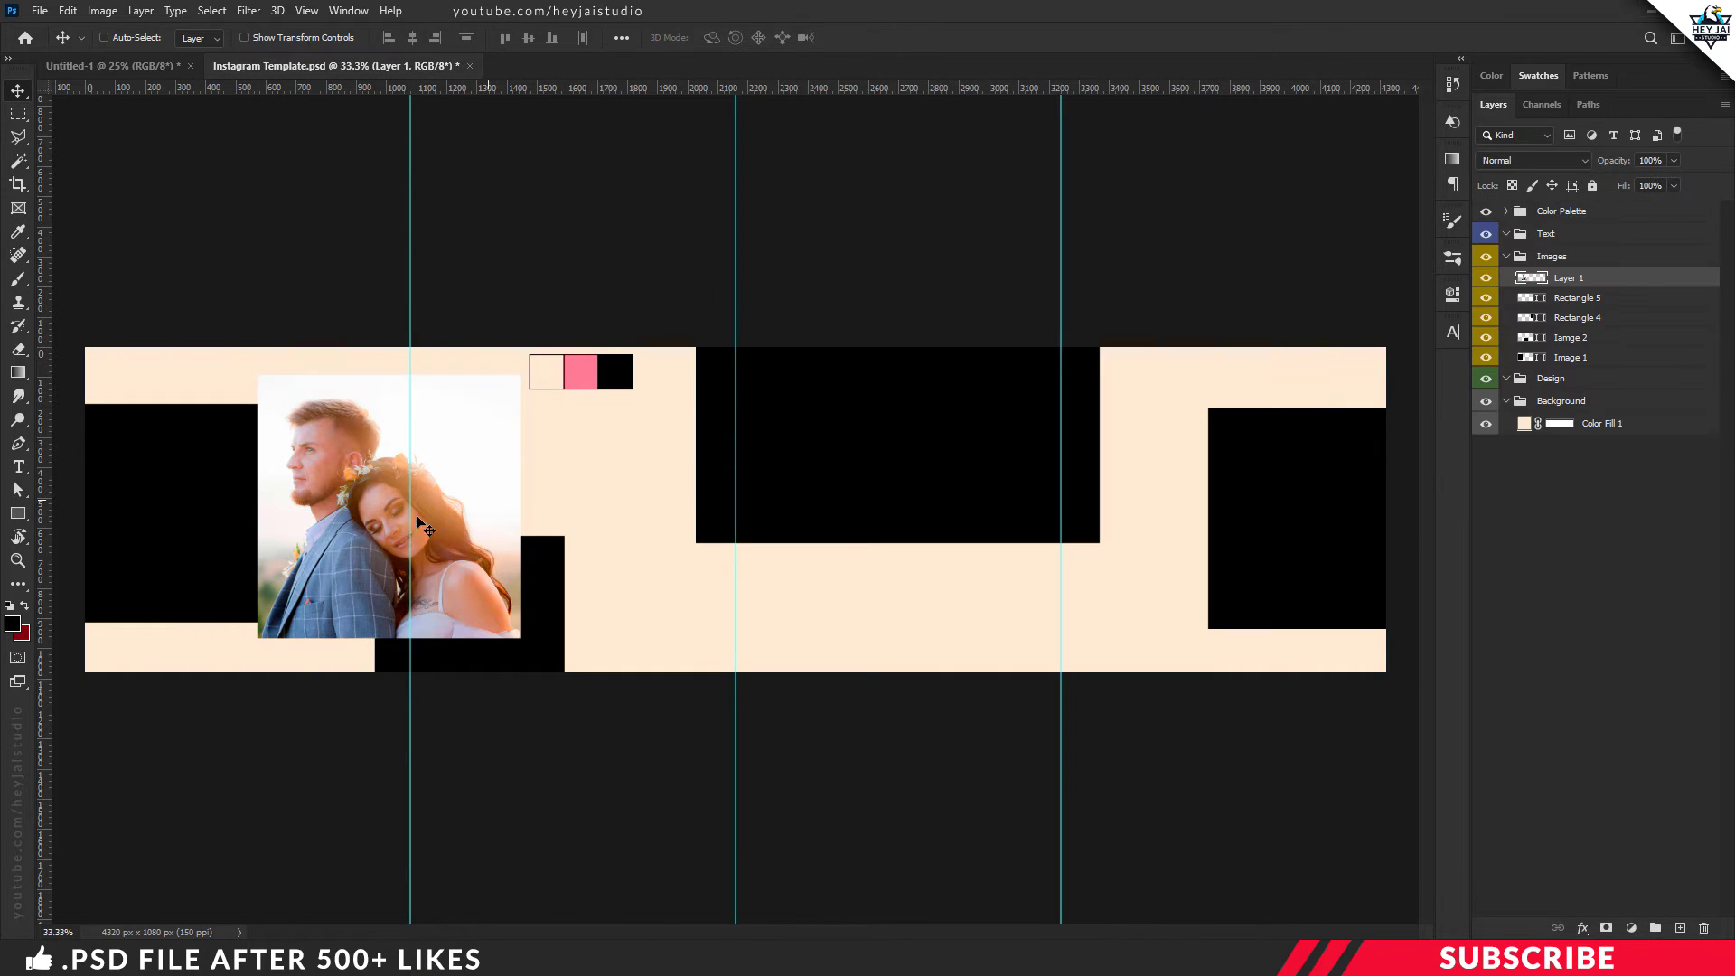
mouse_move(1629, 282)
mouse_down()
mouse_move(1632, 328)
mouse_move(1607, 351)
mouse_up()
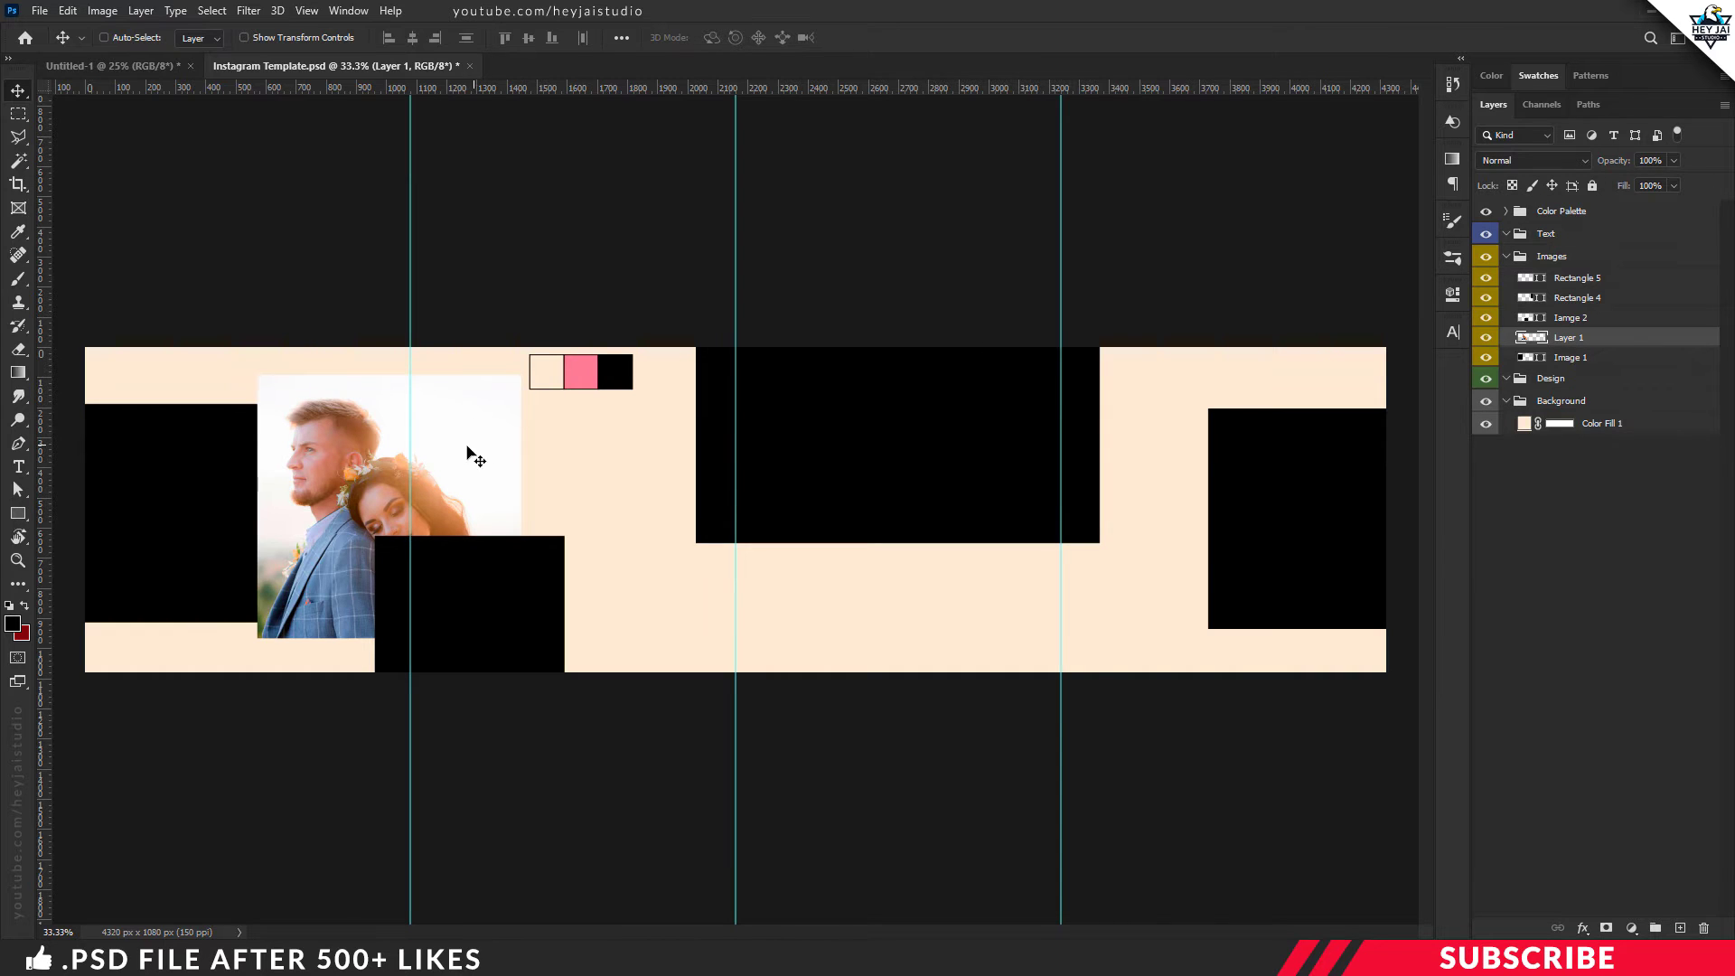
Clip the couple photo into the Image 1 frame and shift it left and down
drag(476, 451, 304, 442)
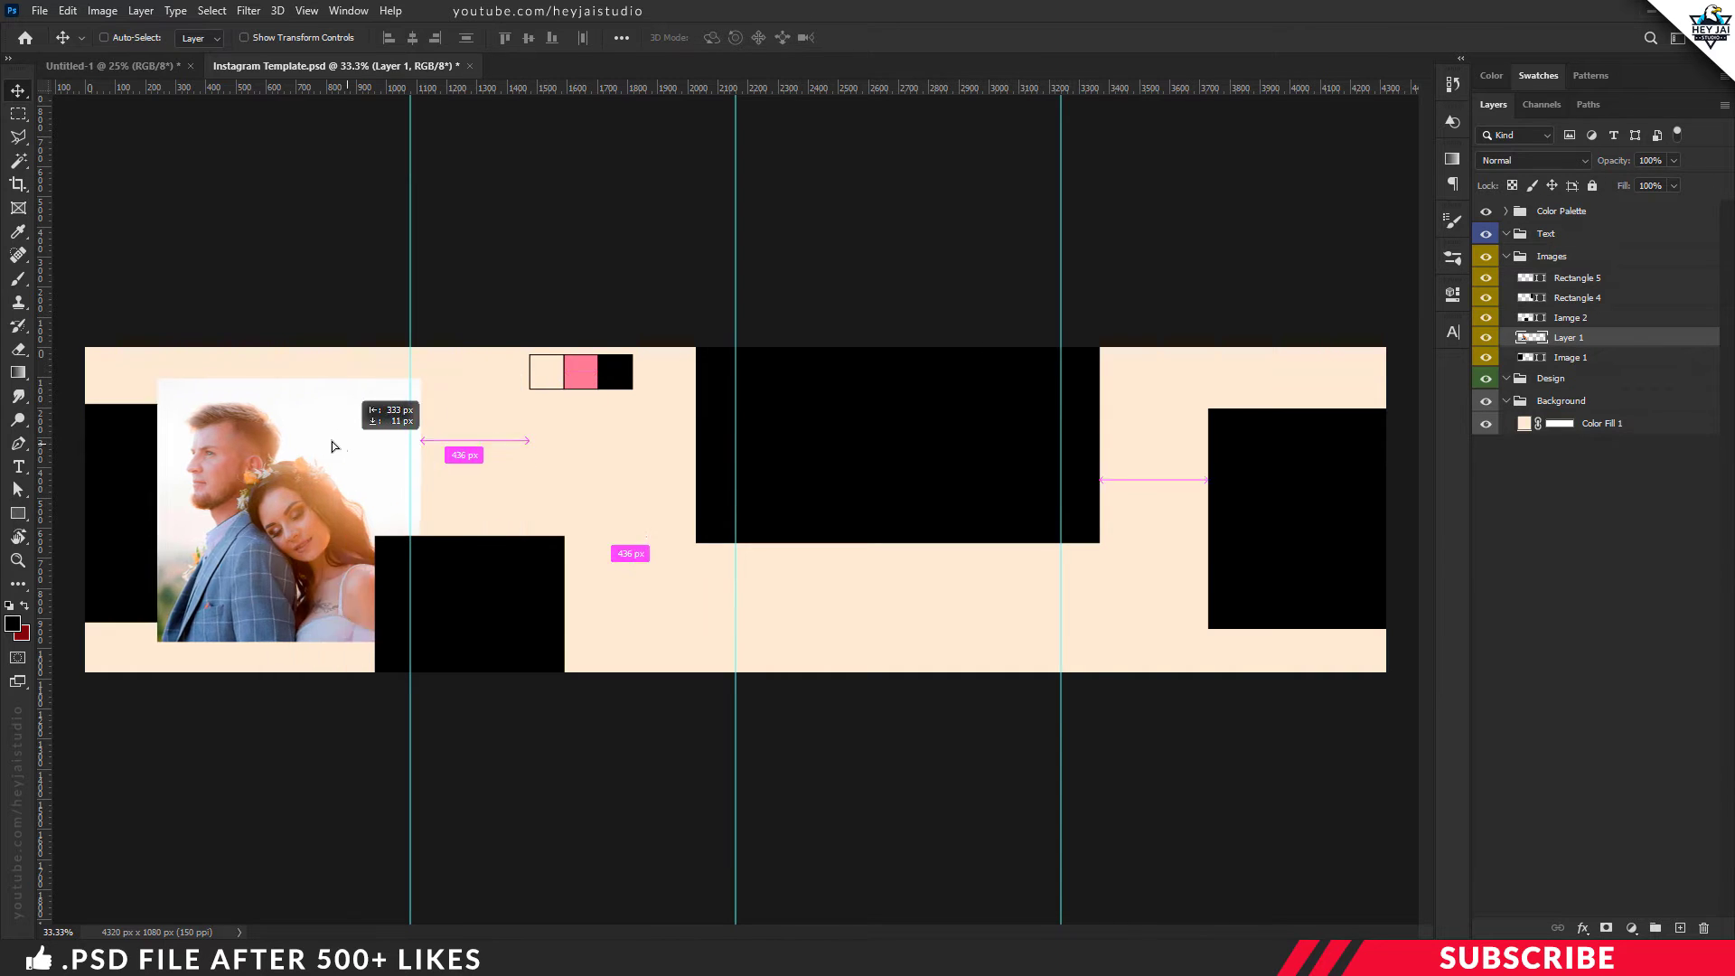
right_click(1621, 345)
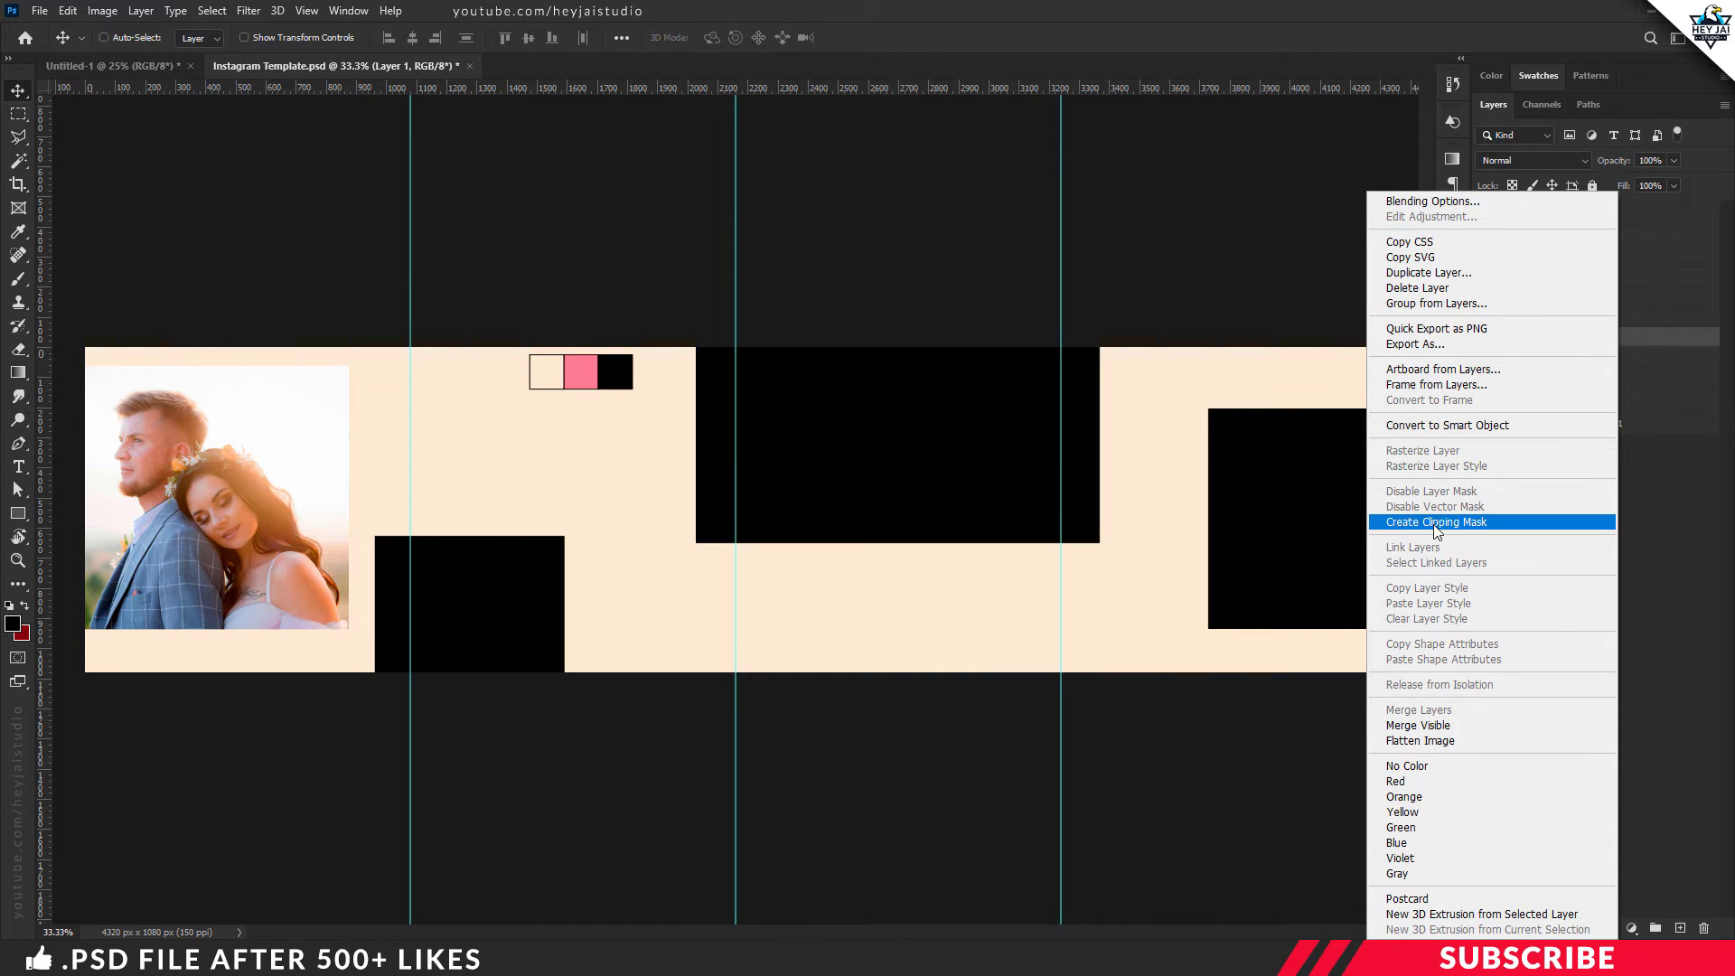
click(1471, 531)
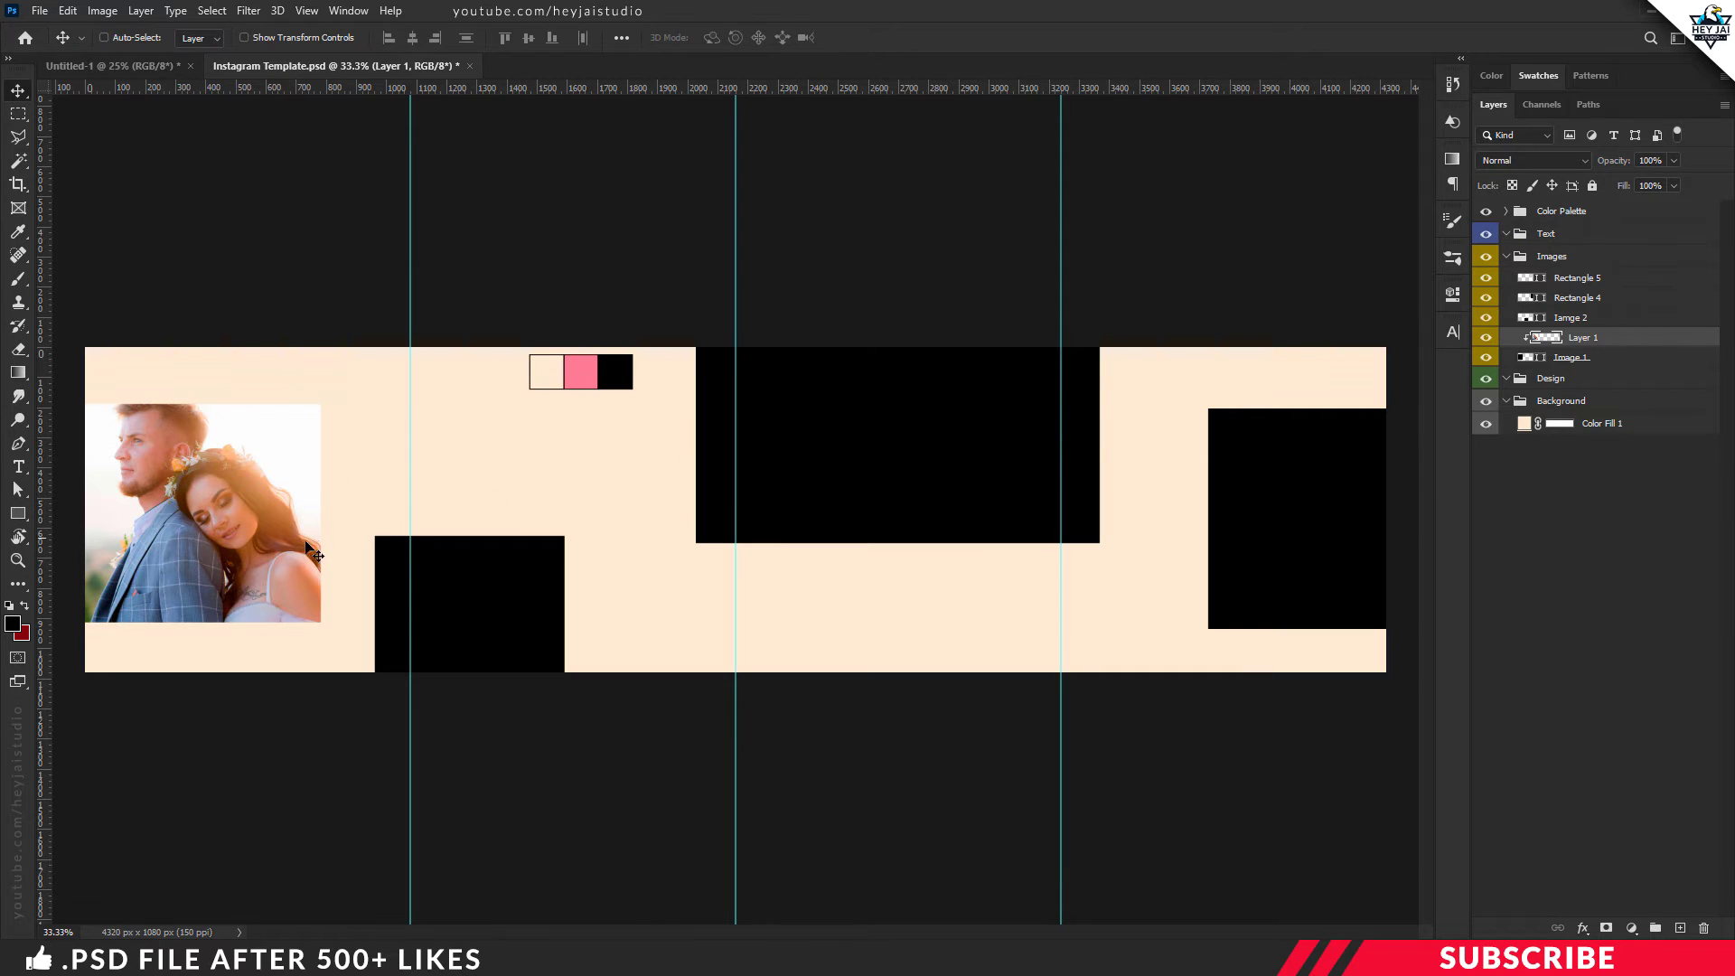
key(ctrl)
key(ctrl+t)
drag(285, 447, 282, 468)
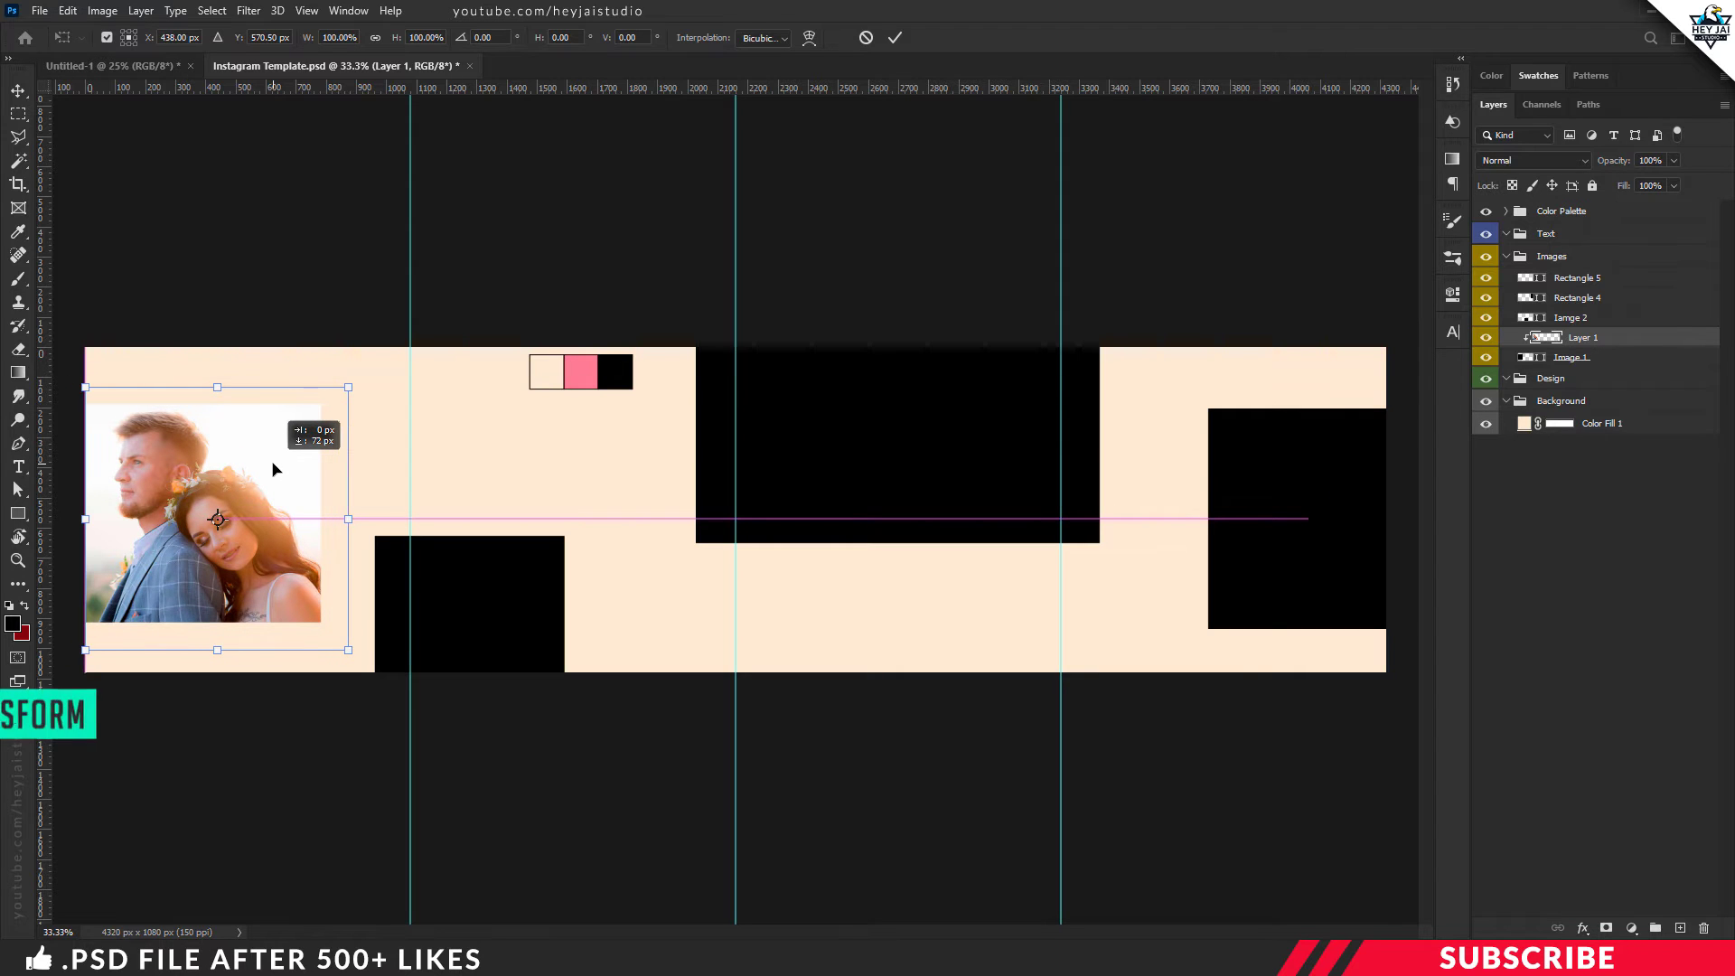
key(Return)
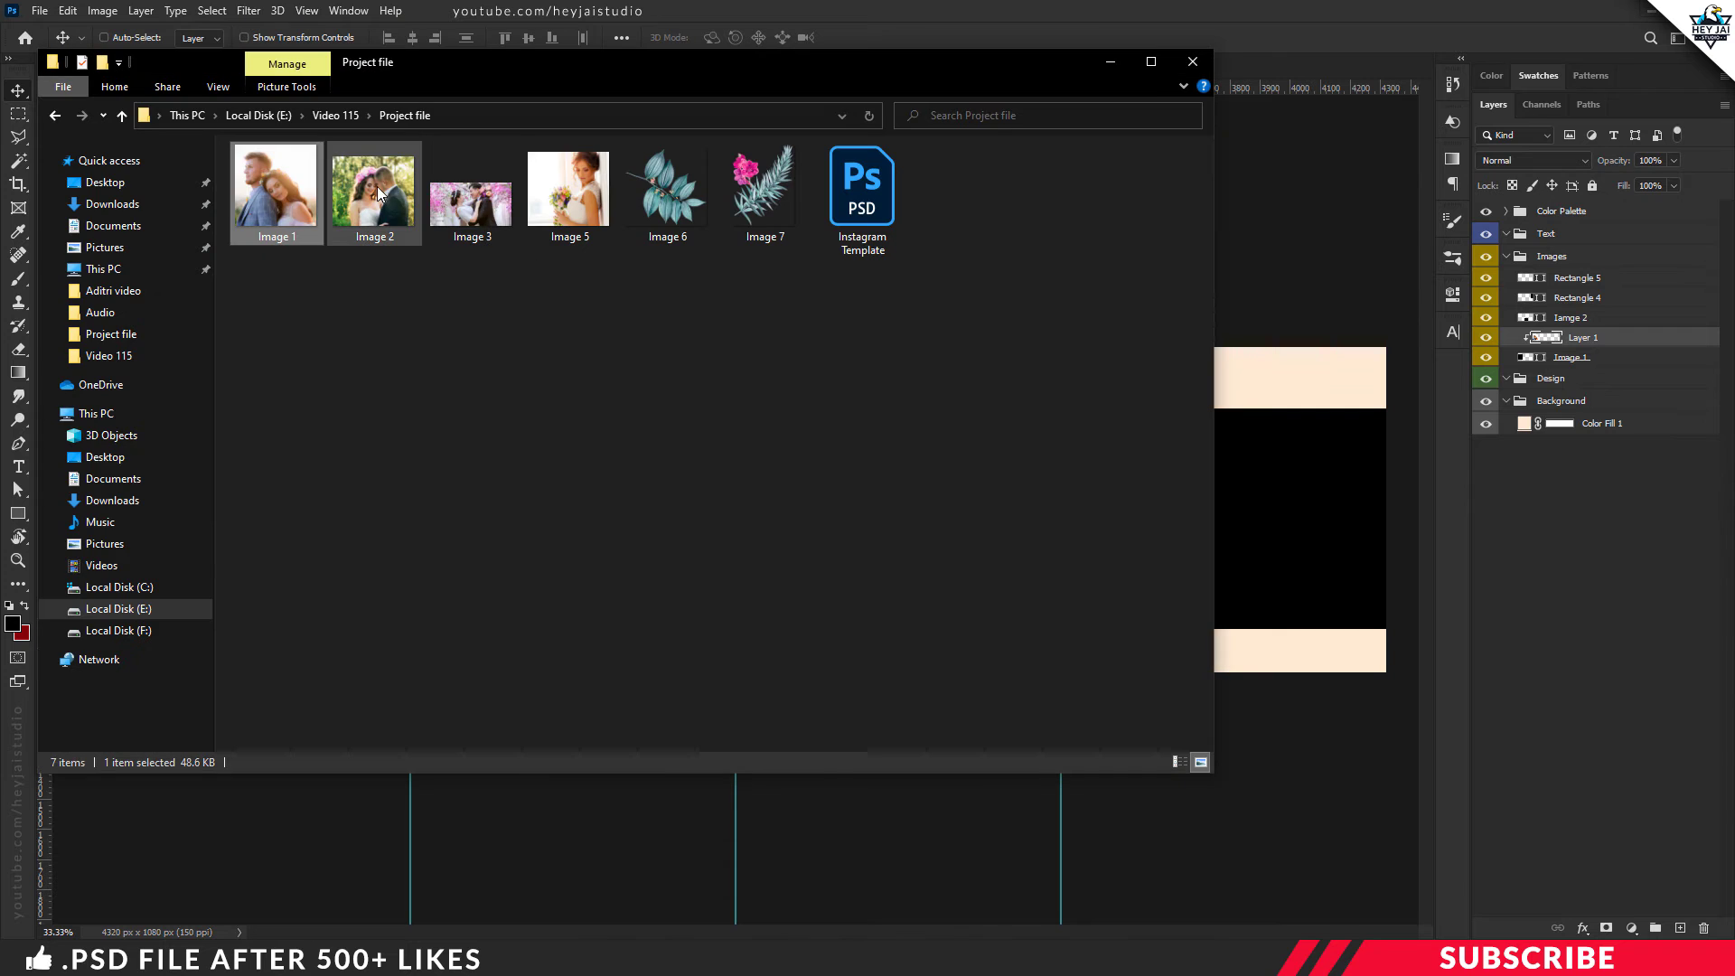
Open Image 2 in Photoshop and drag the wedding photo into the template
right_click(376, 186)
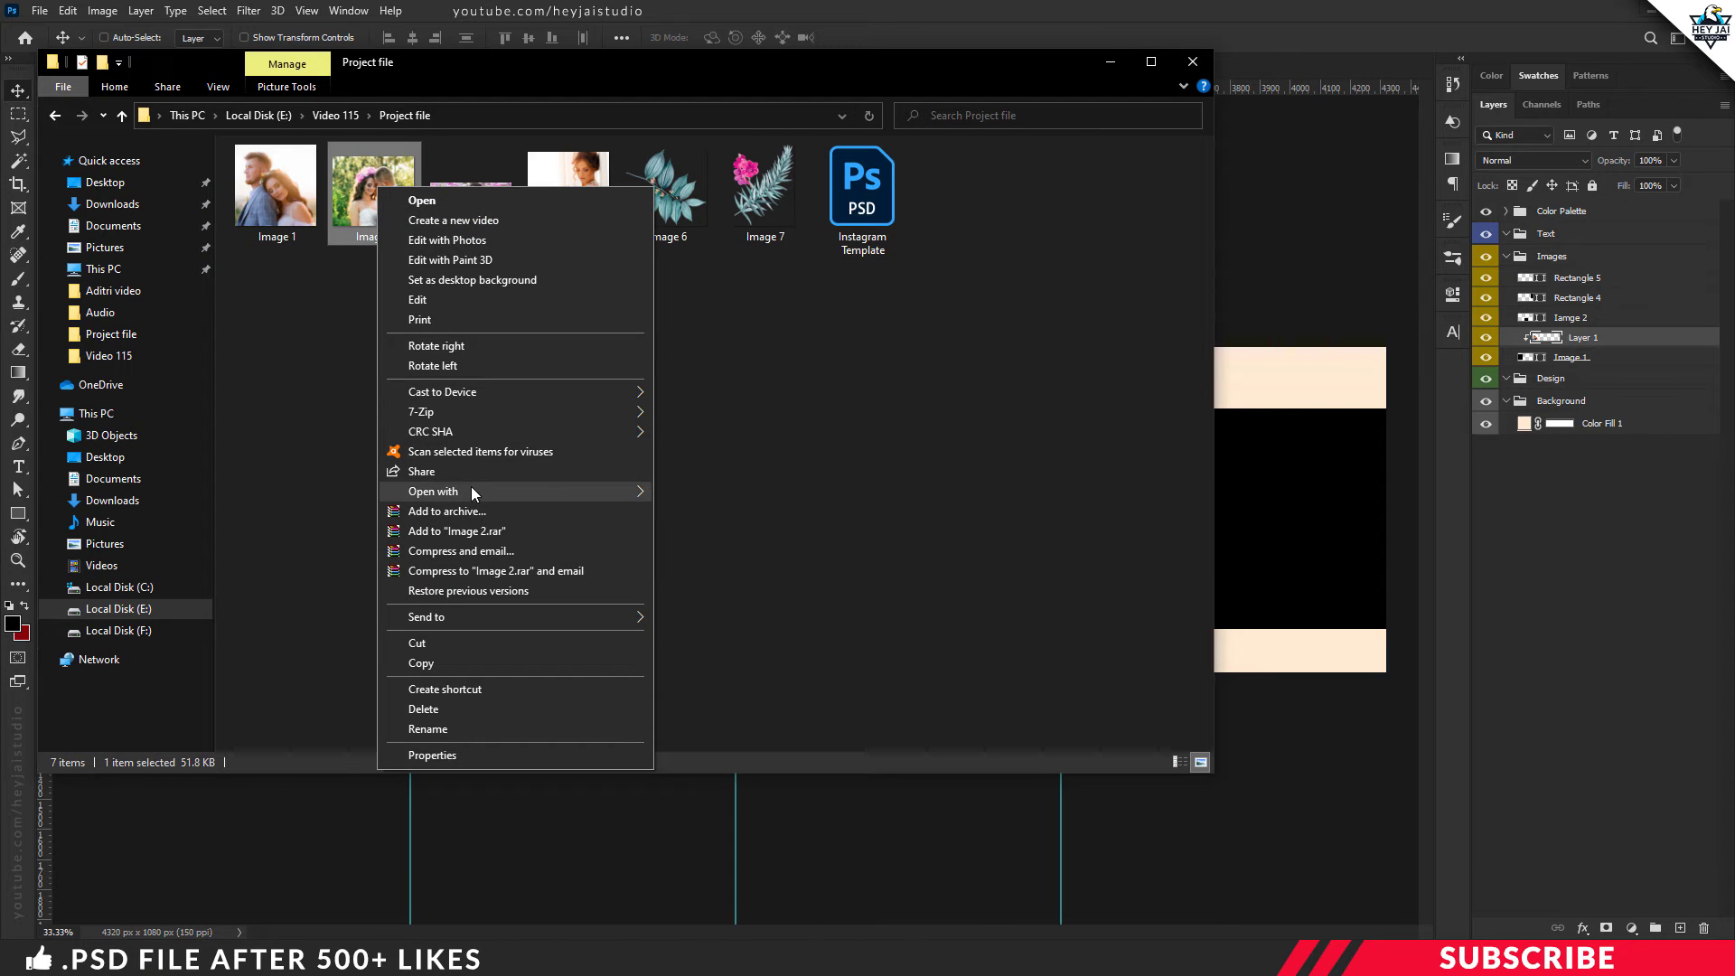
mouse_move(434, 491)
click(739, 490)
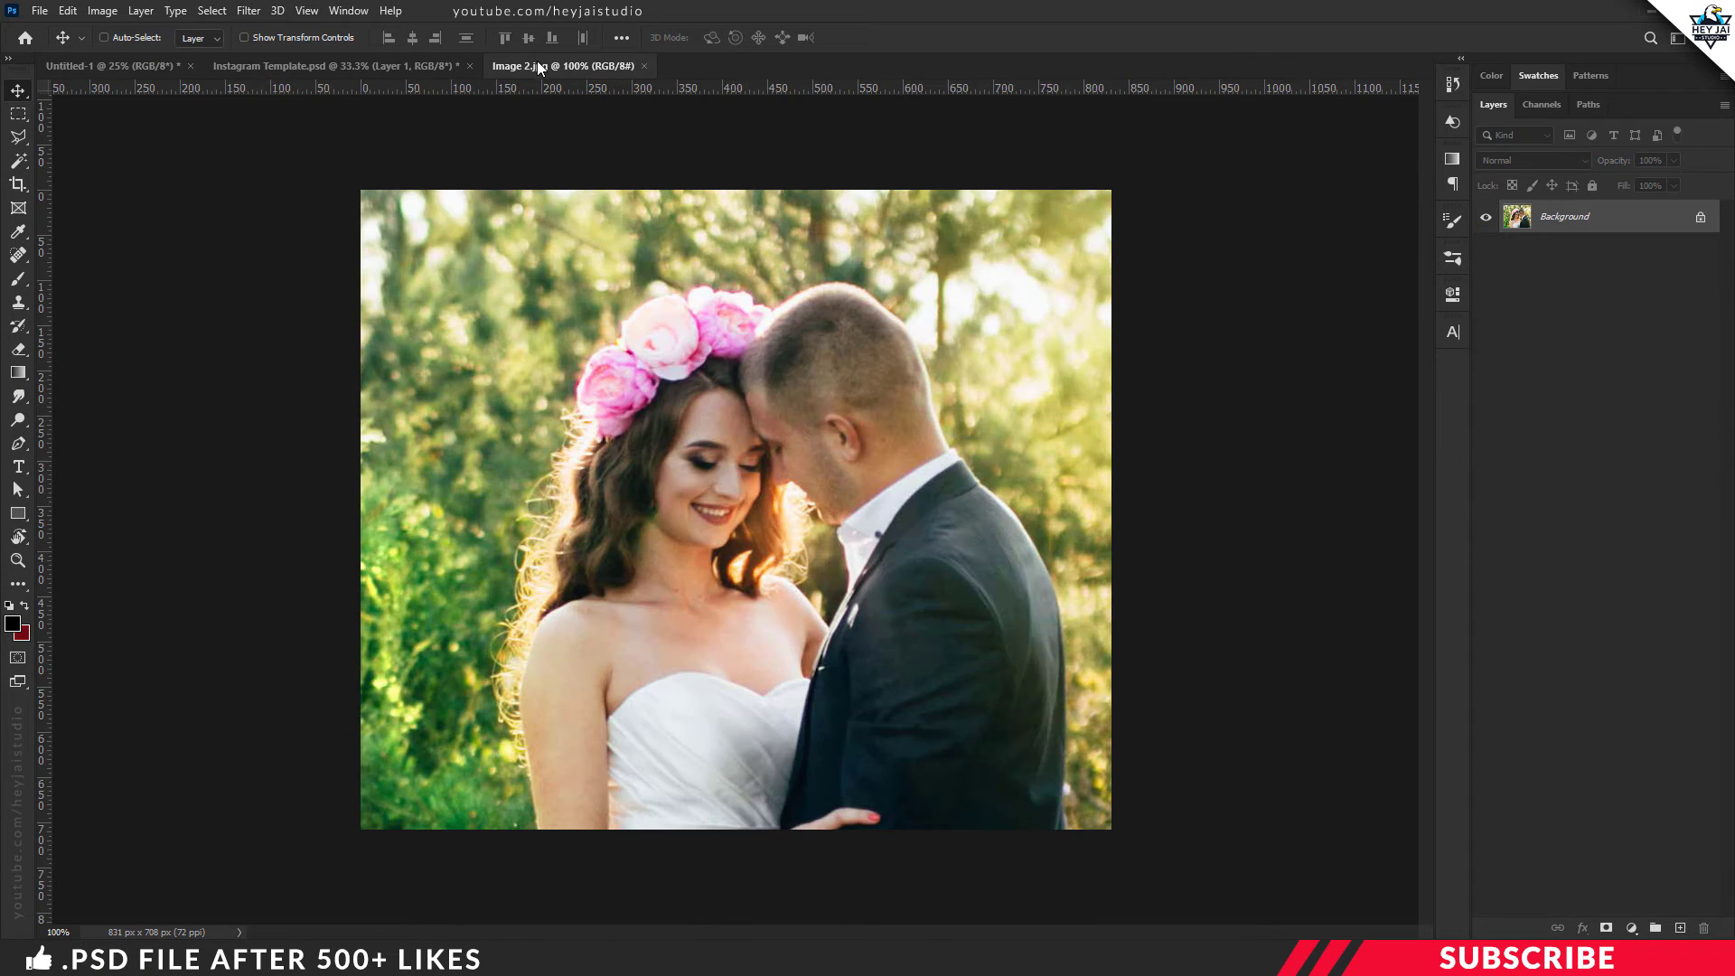
drag(537, 65, 587, 179)
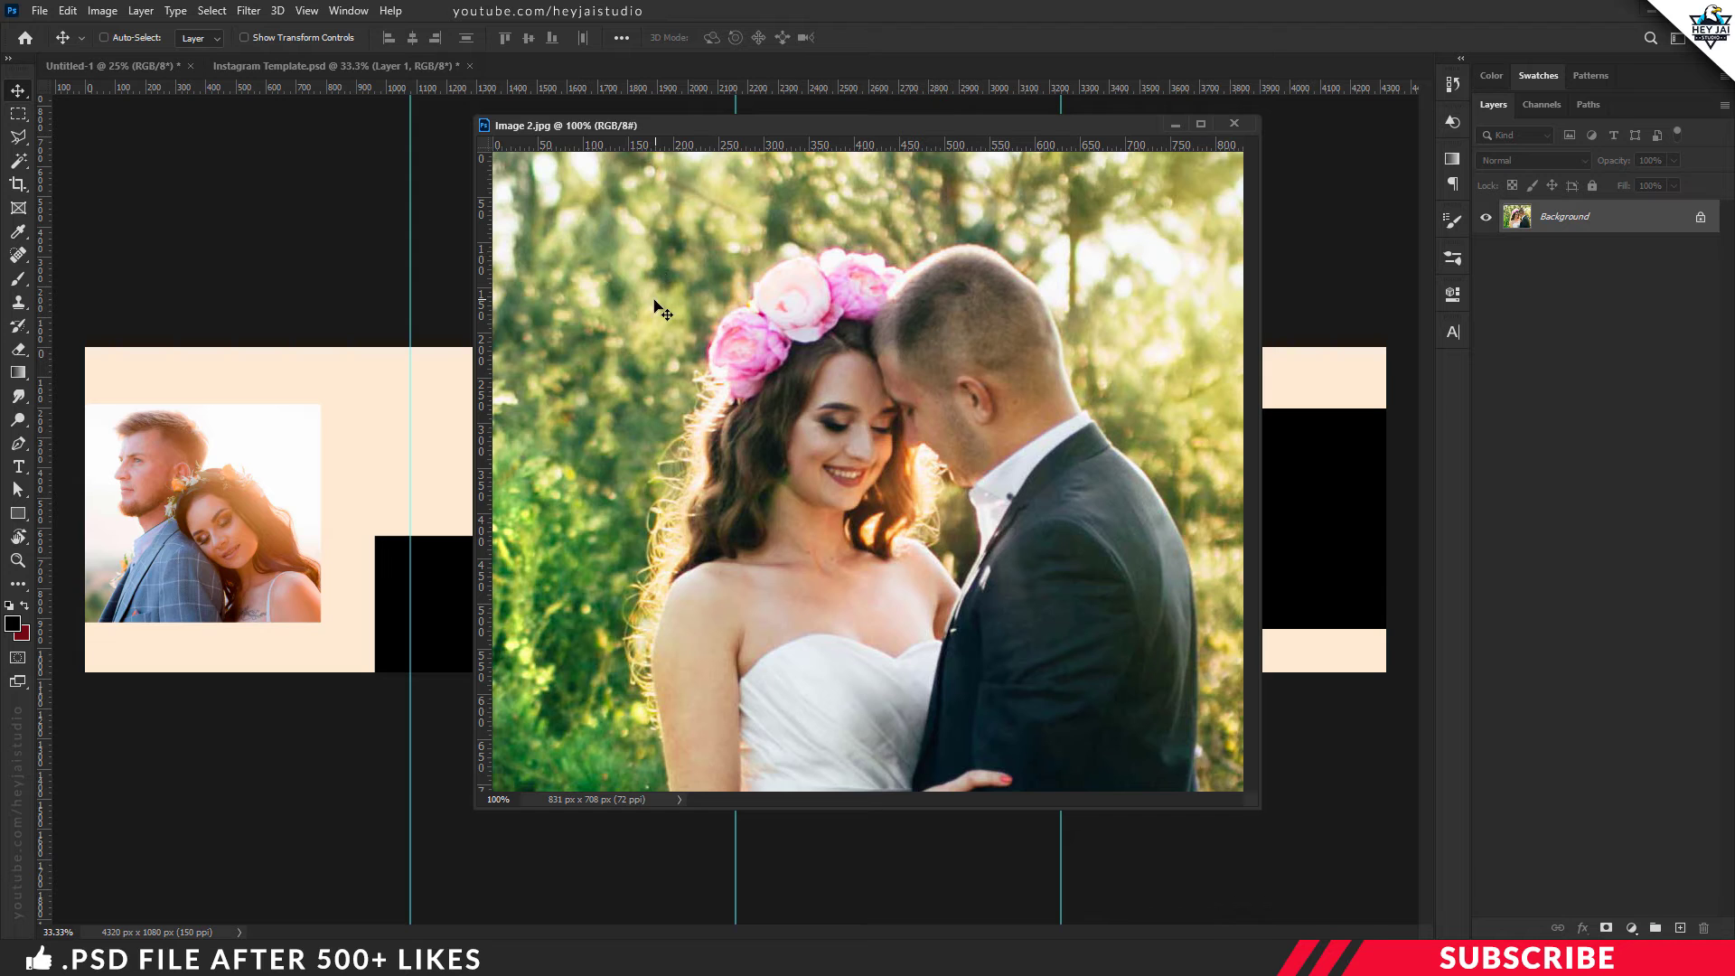
drag(637, 314, 446, 395)
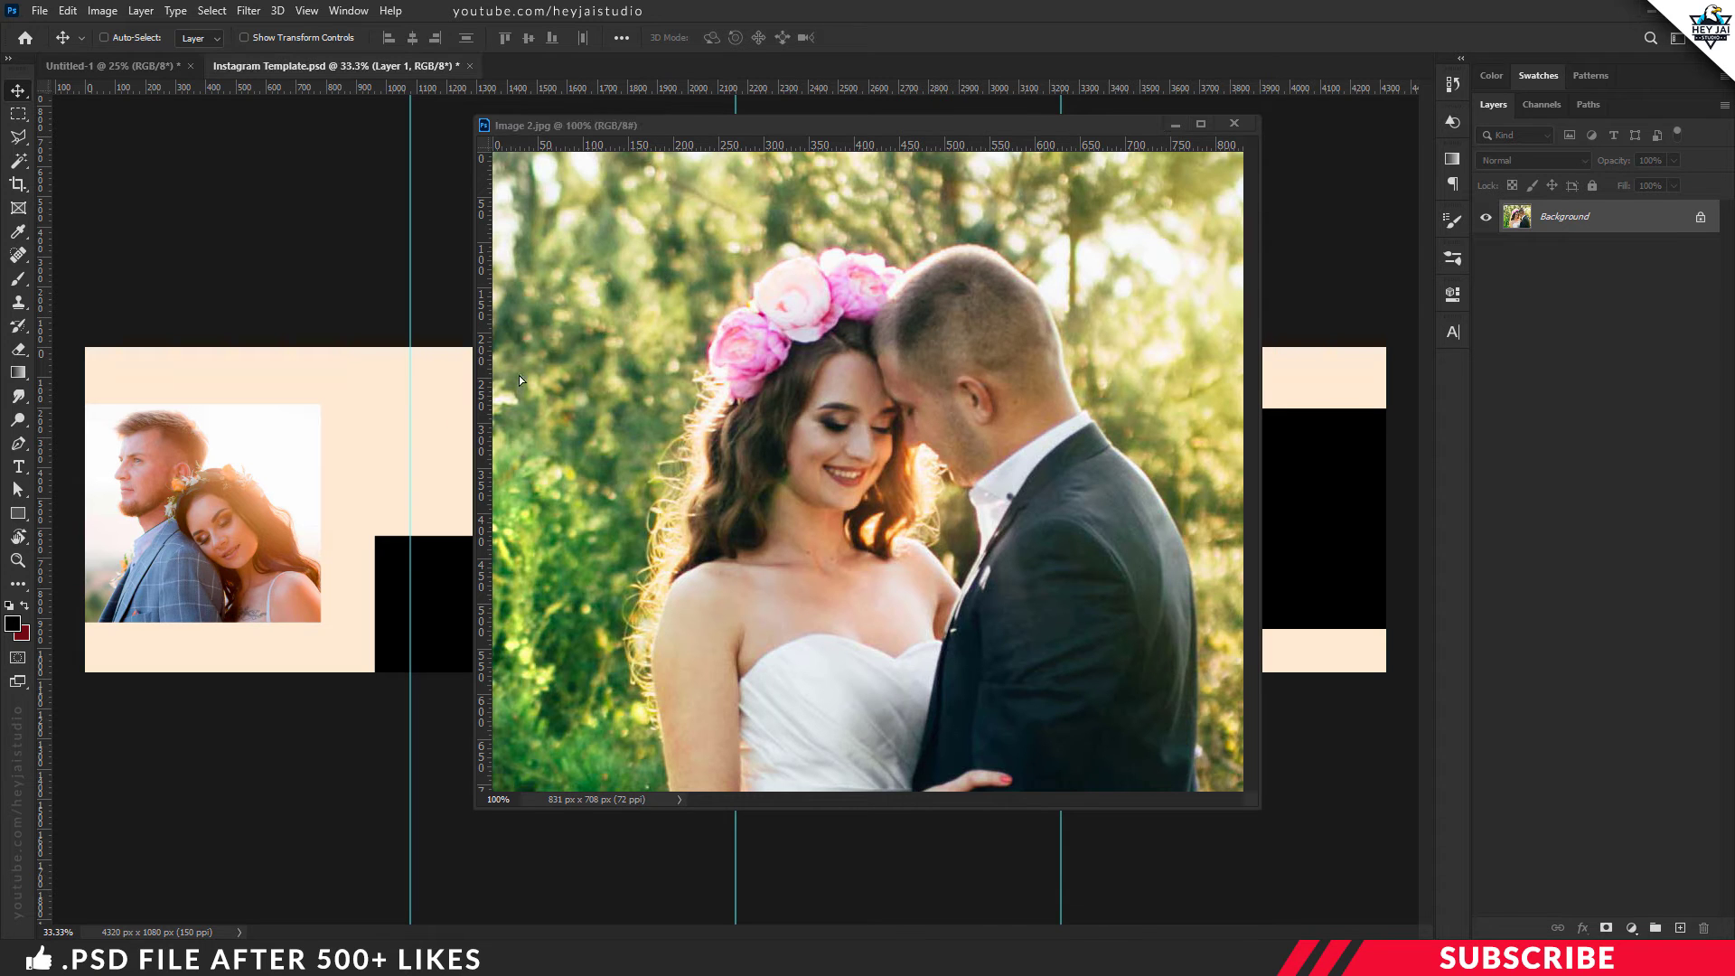
click(1234, 124)
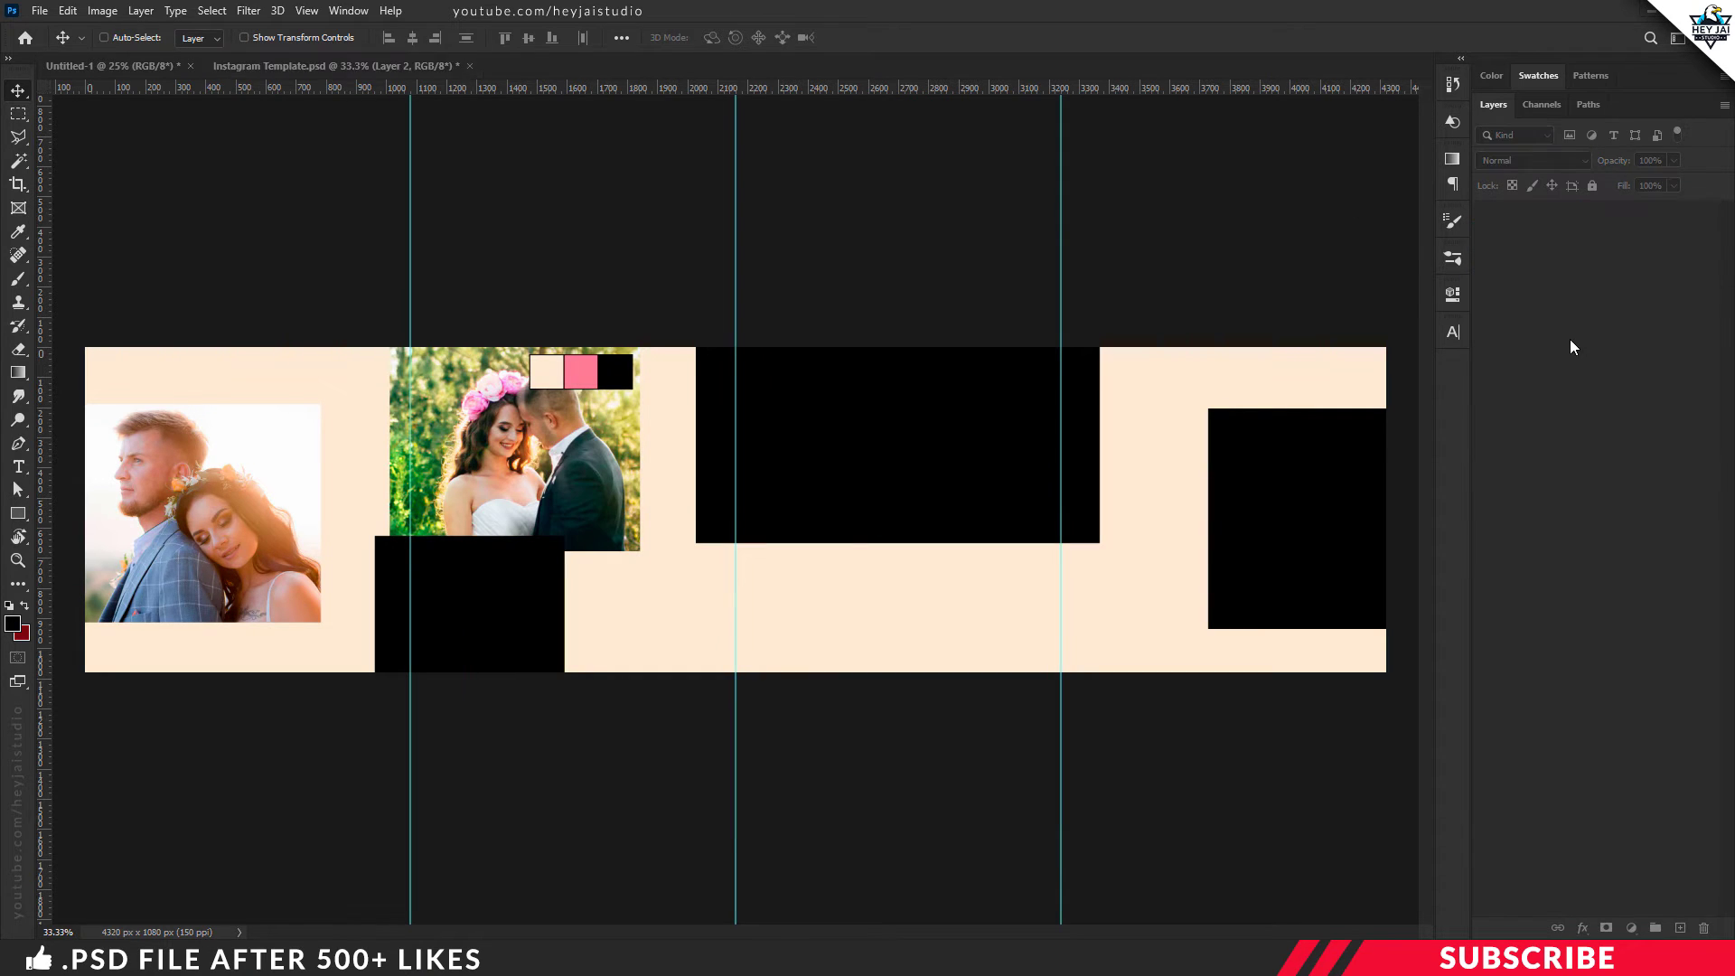
Clip the new photo into the Iamge 2 frame, shift it down and shrink it slightly
drag(1570, 337, 1593, 314)
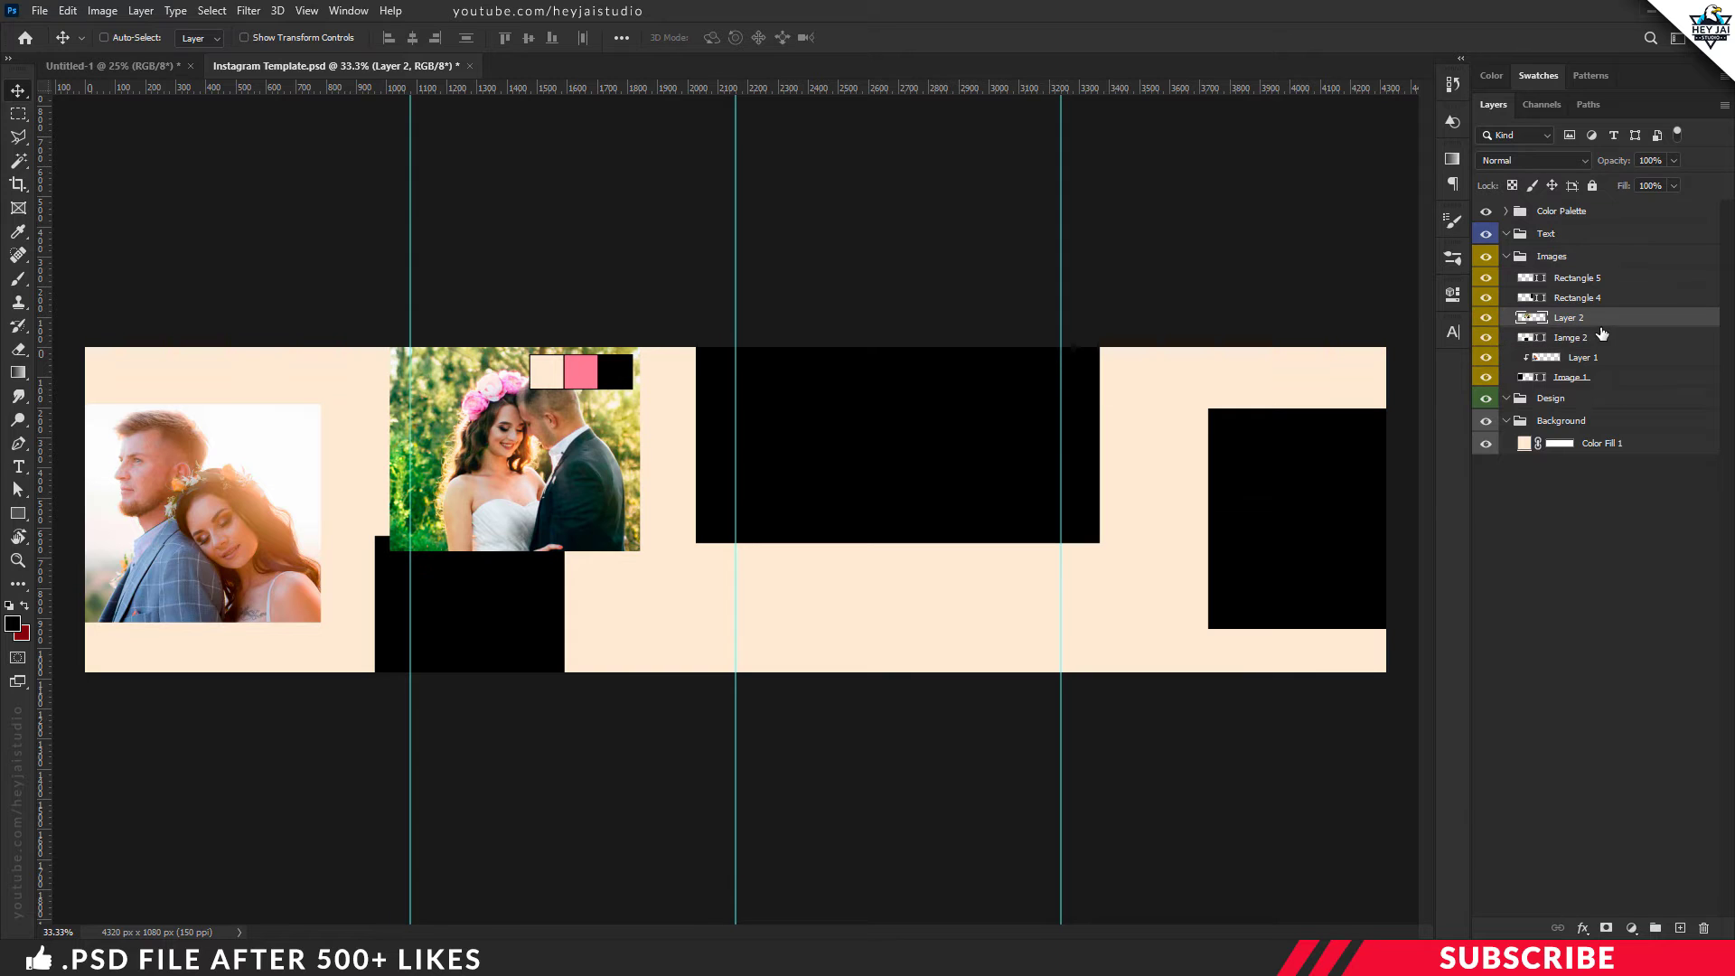
right_click(1623, 327)
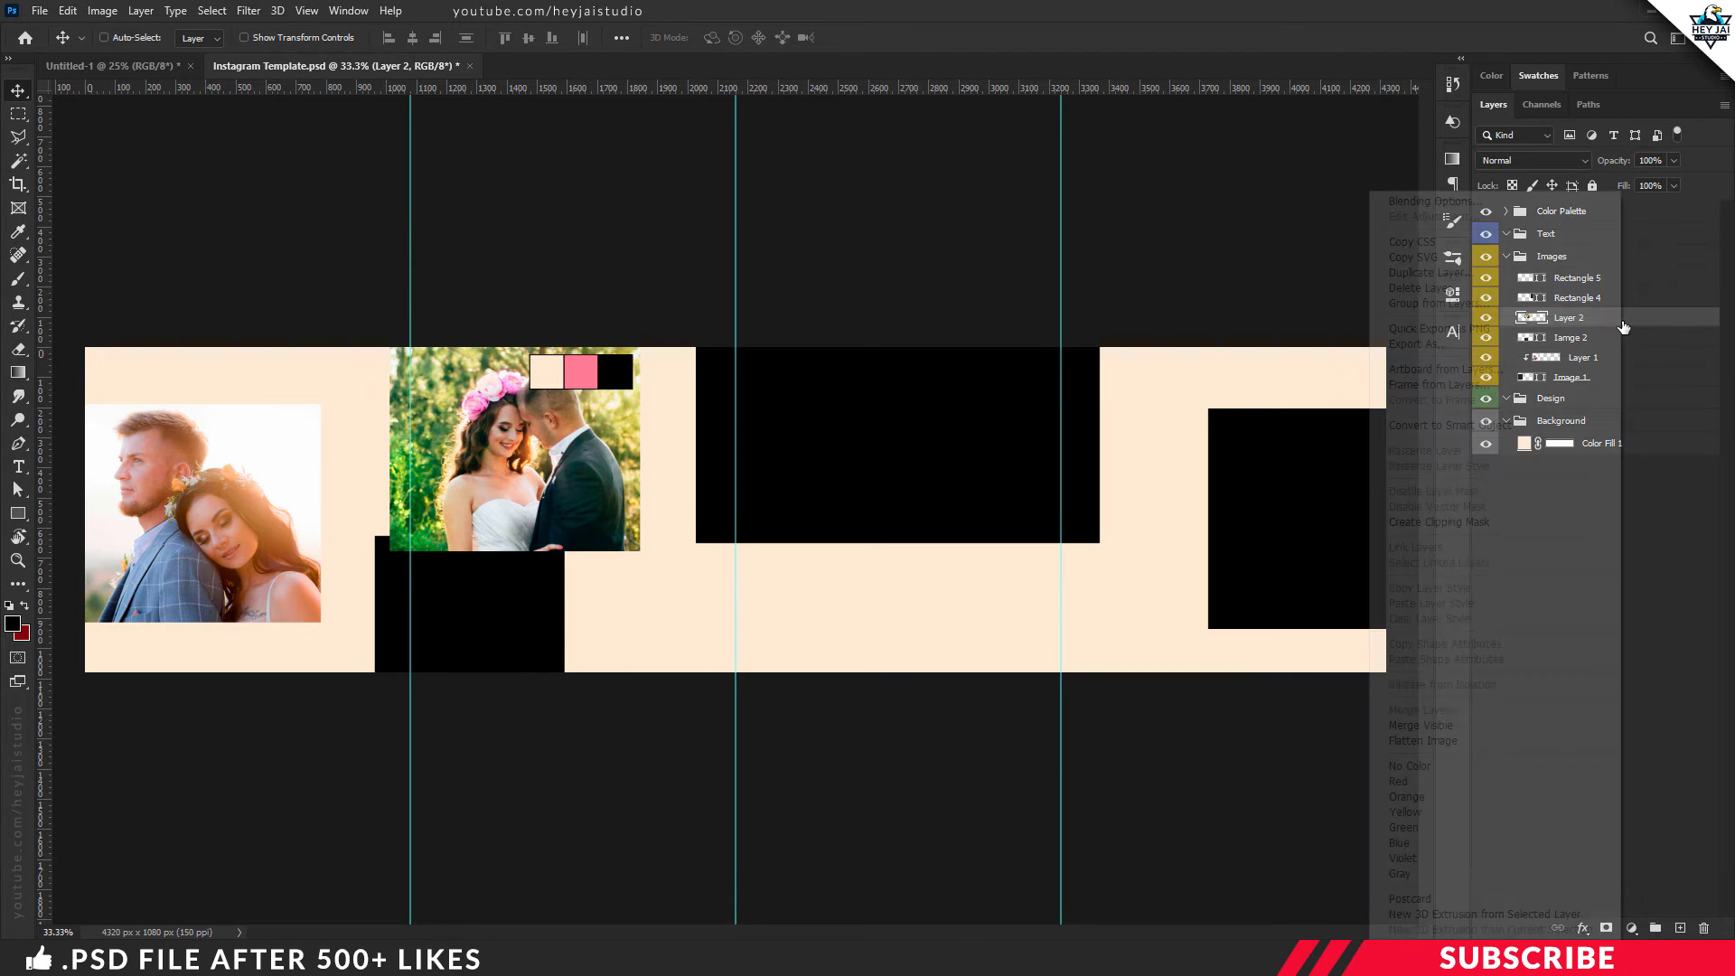
click(1472, 524)
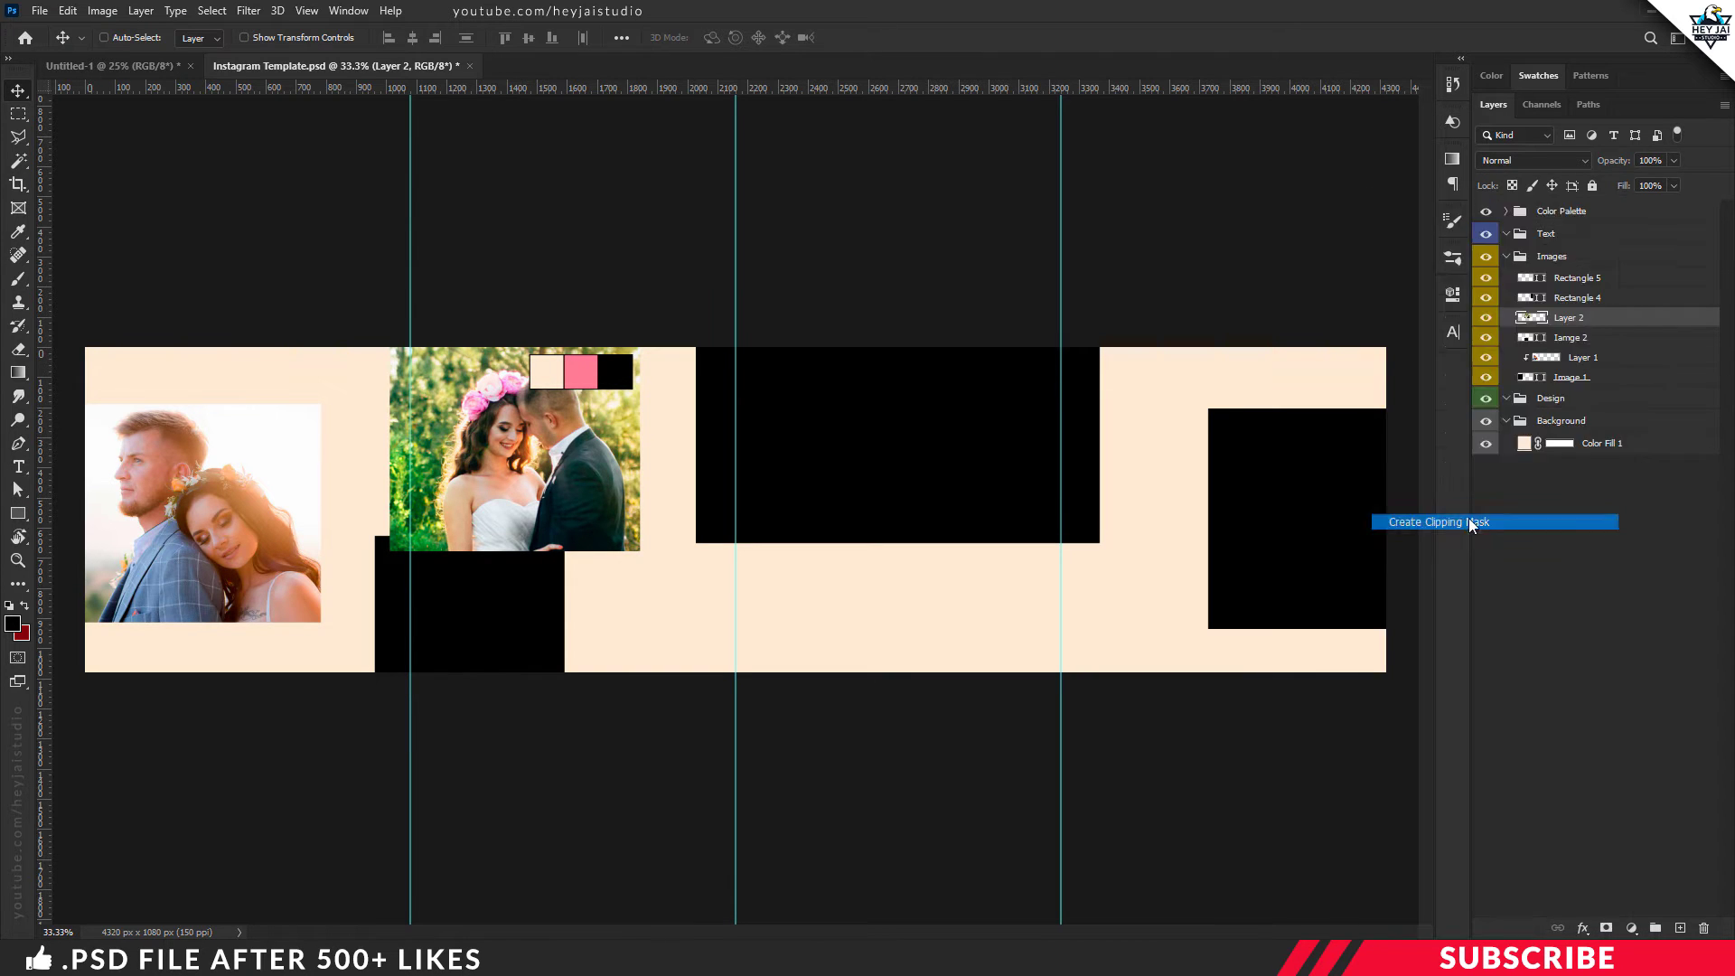
drag(489, 496, 479, 620)
key(ctrl+t)
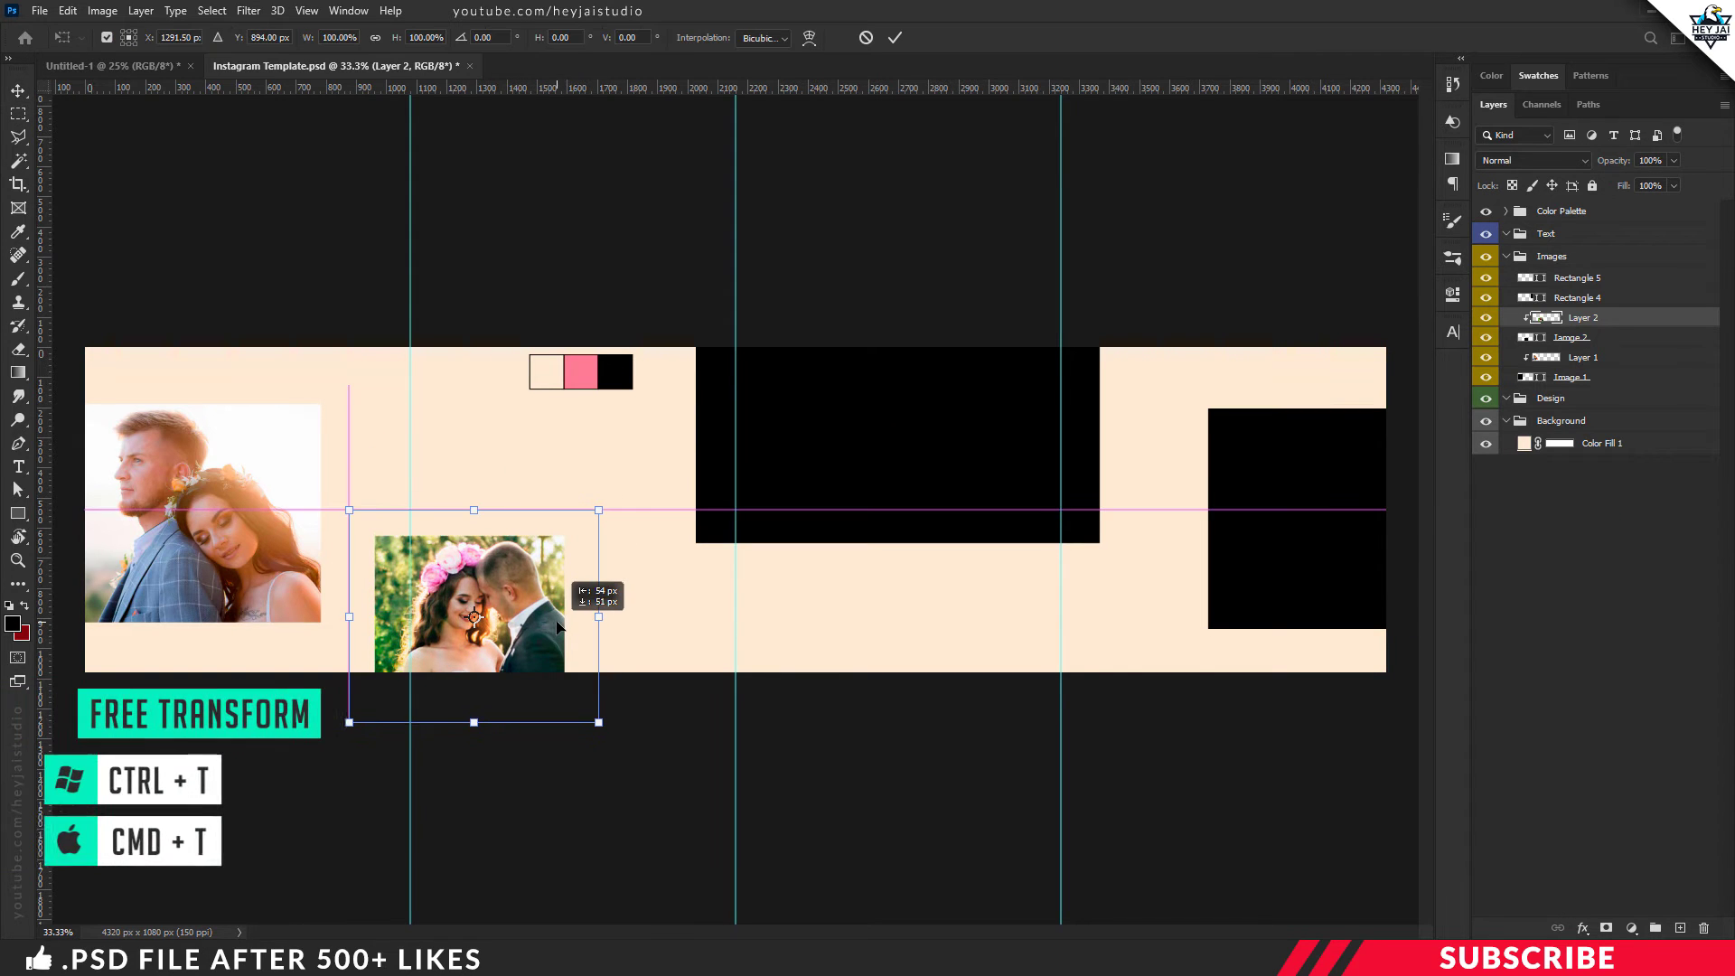
drag(598, 726, 549, 655)
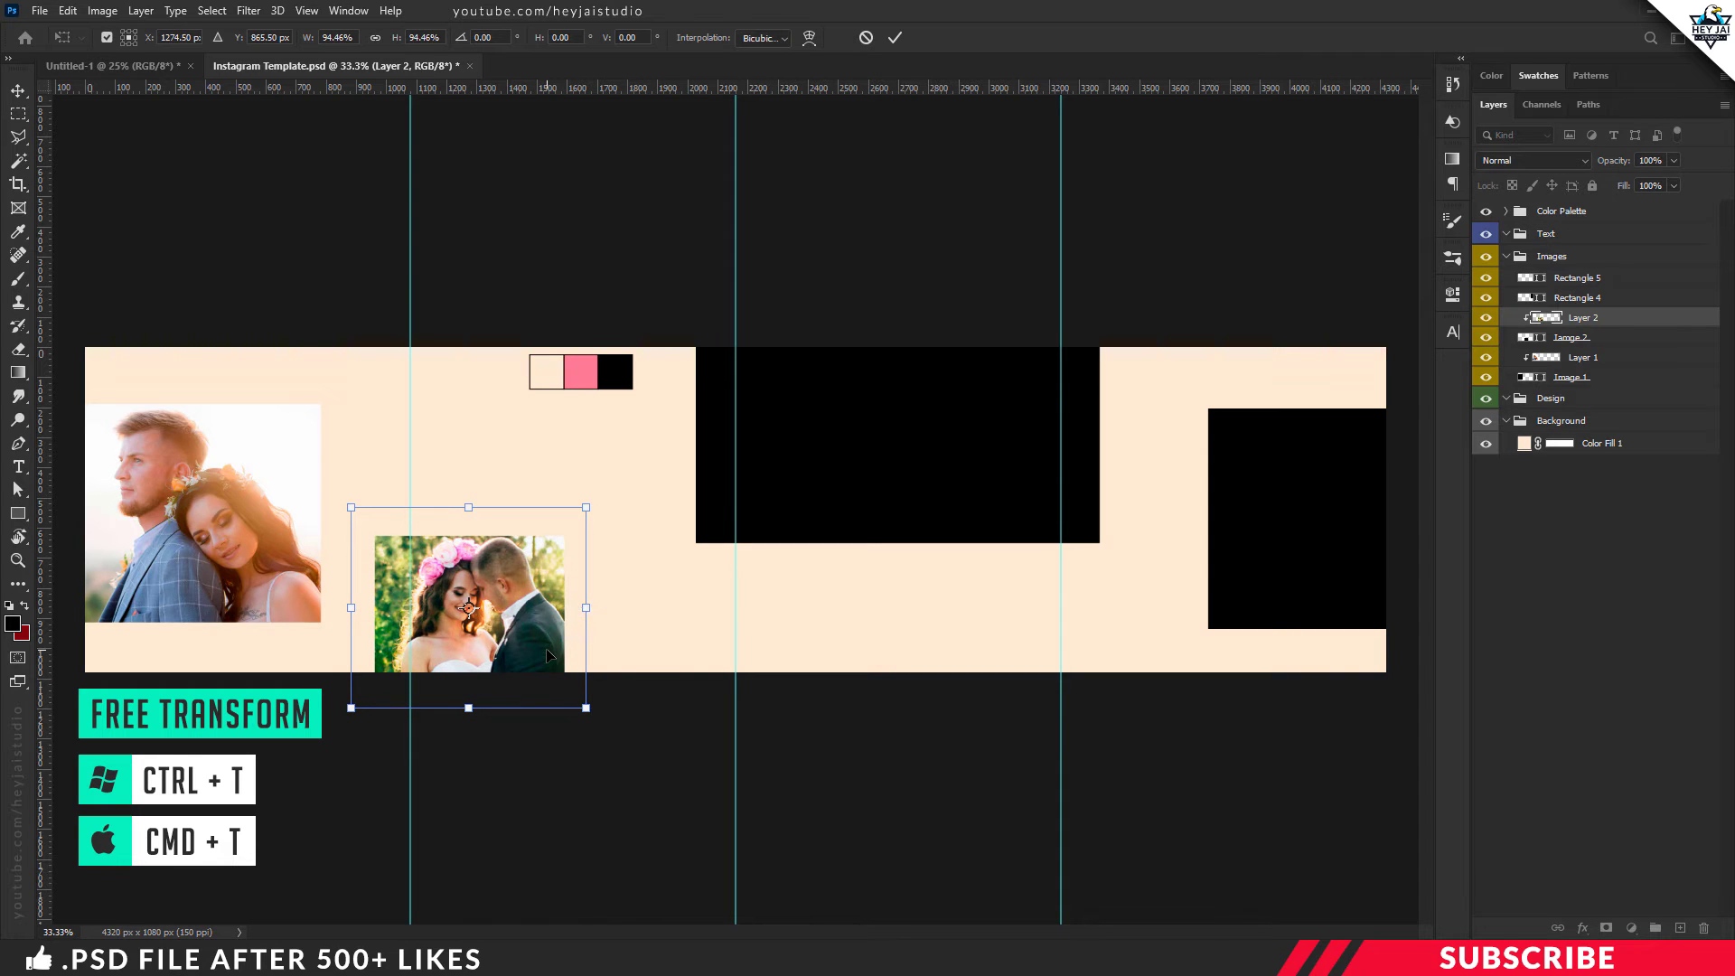
key(Return)
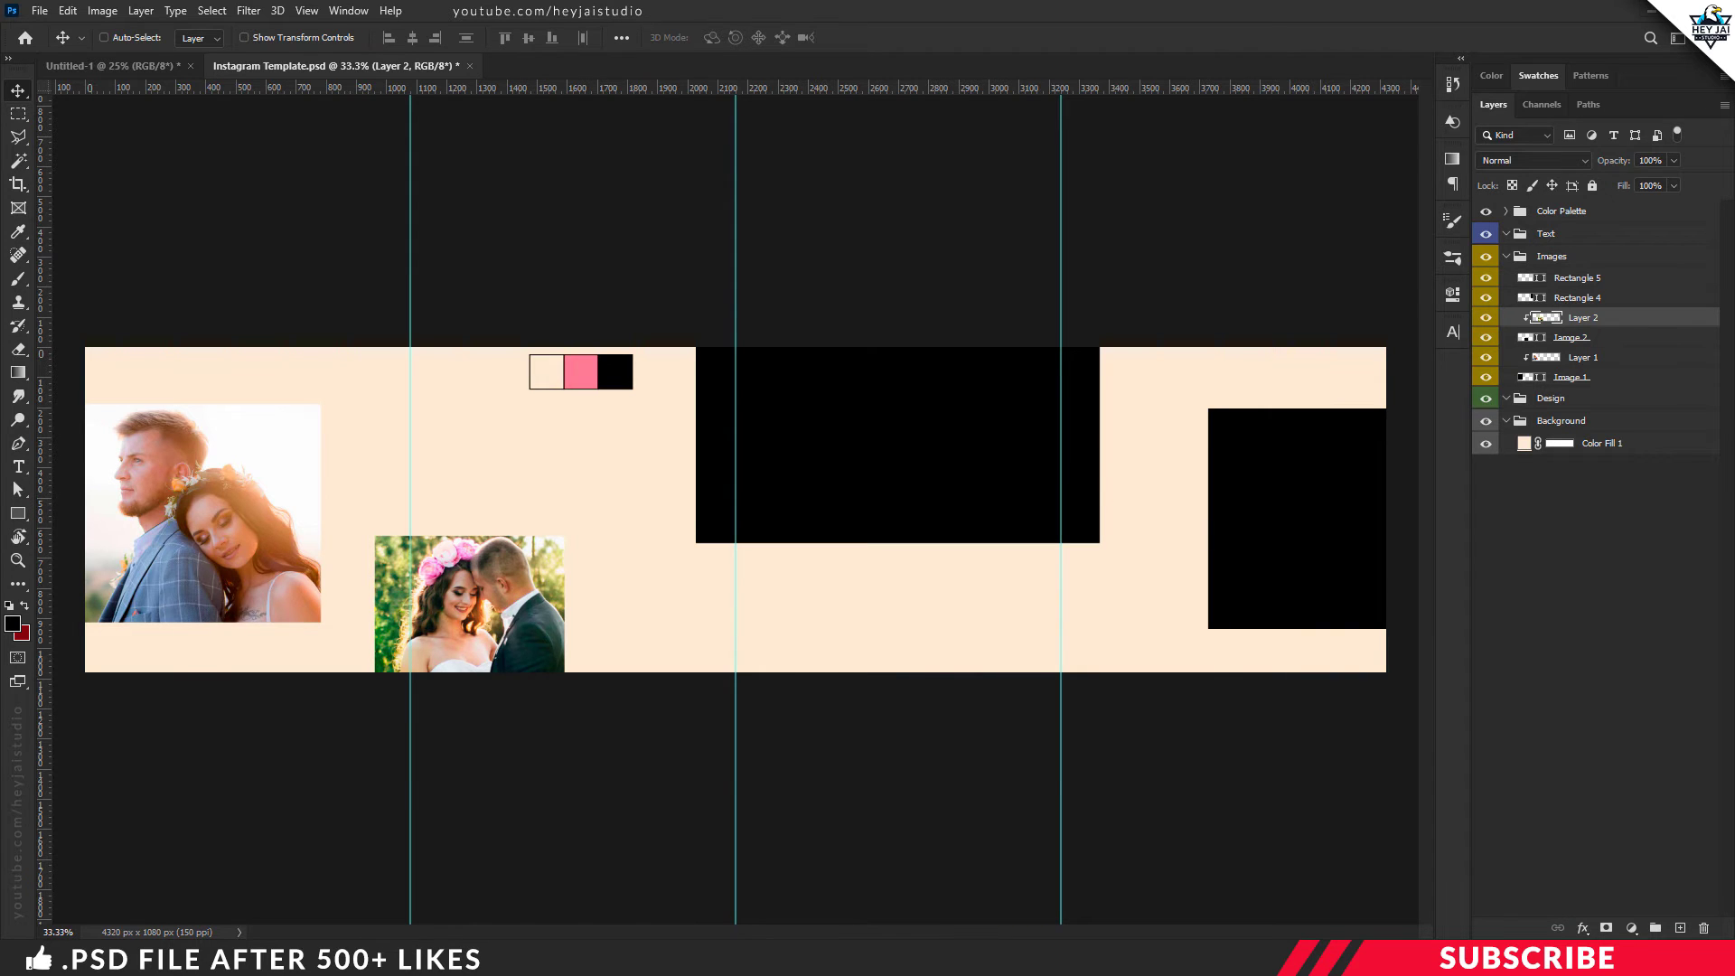
key(alt+Tab)
Open Image 3 and bring the blossom photo into the template as Layer 3
right_click(470, 210)
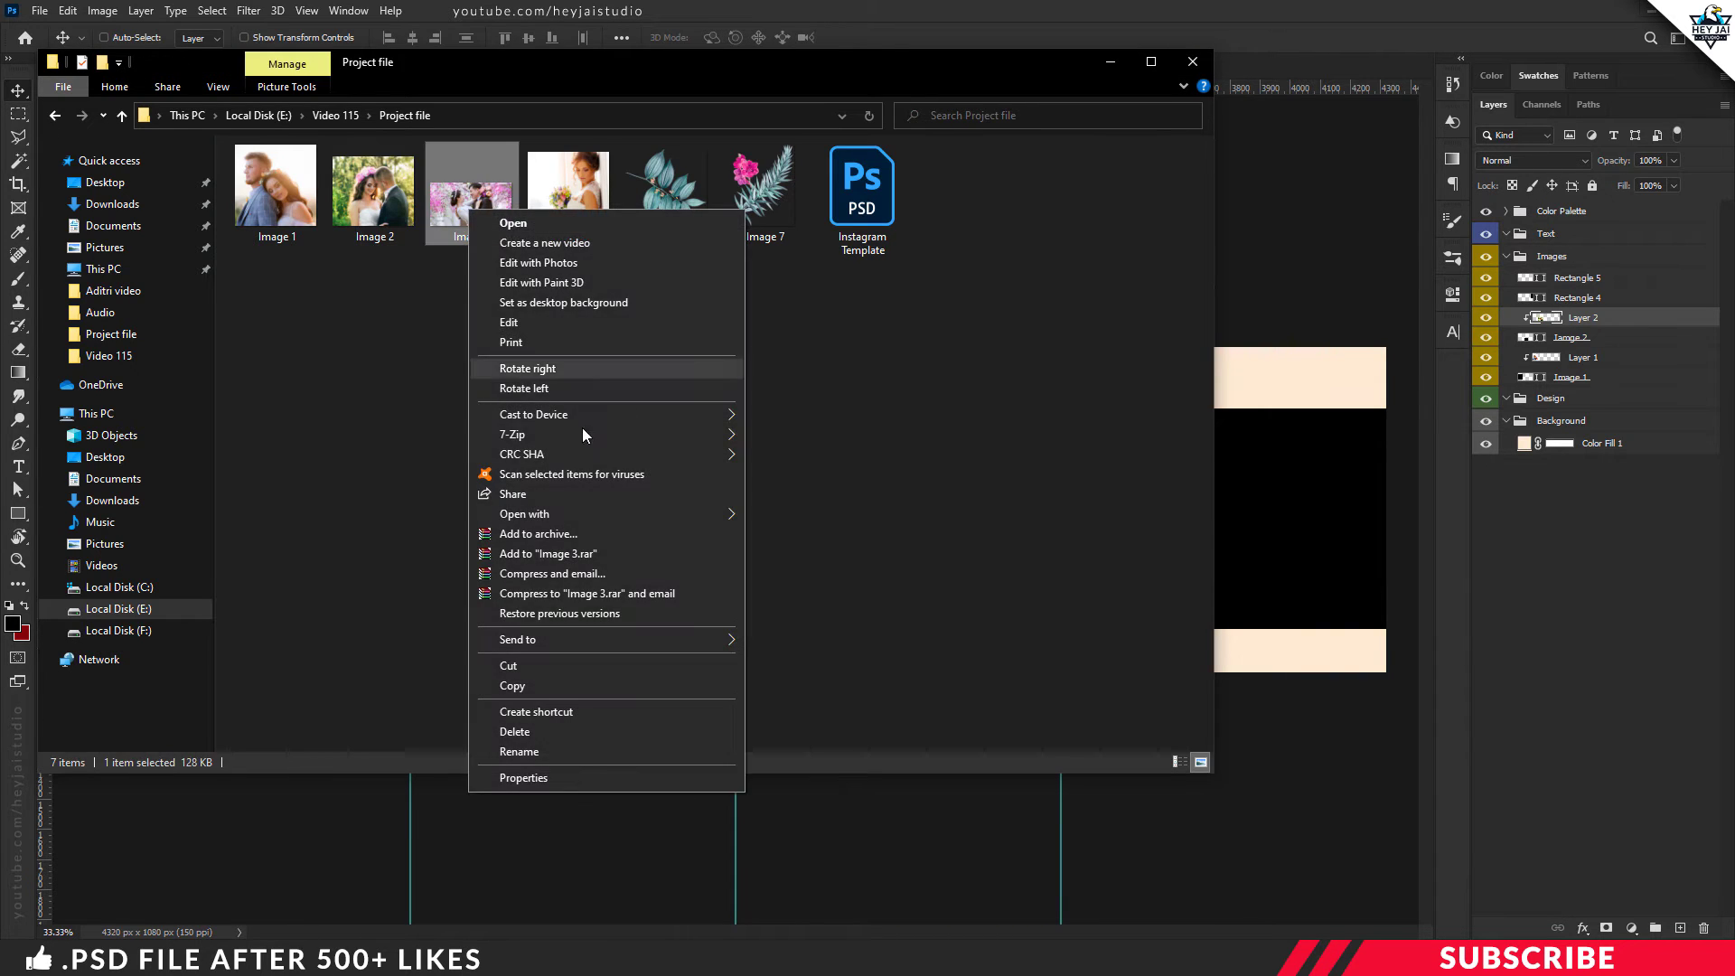
mouse_move(525, 513)
click(821, 515)
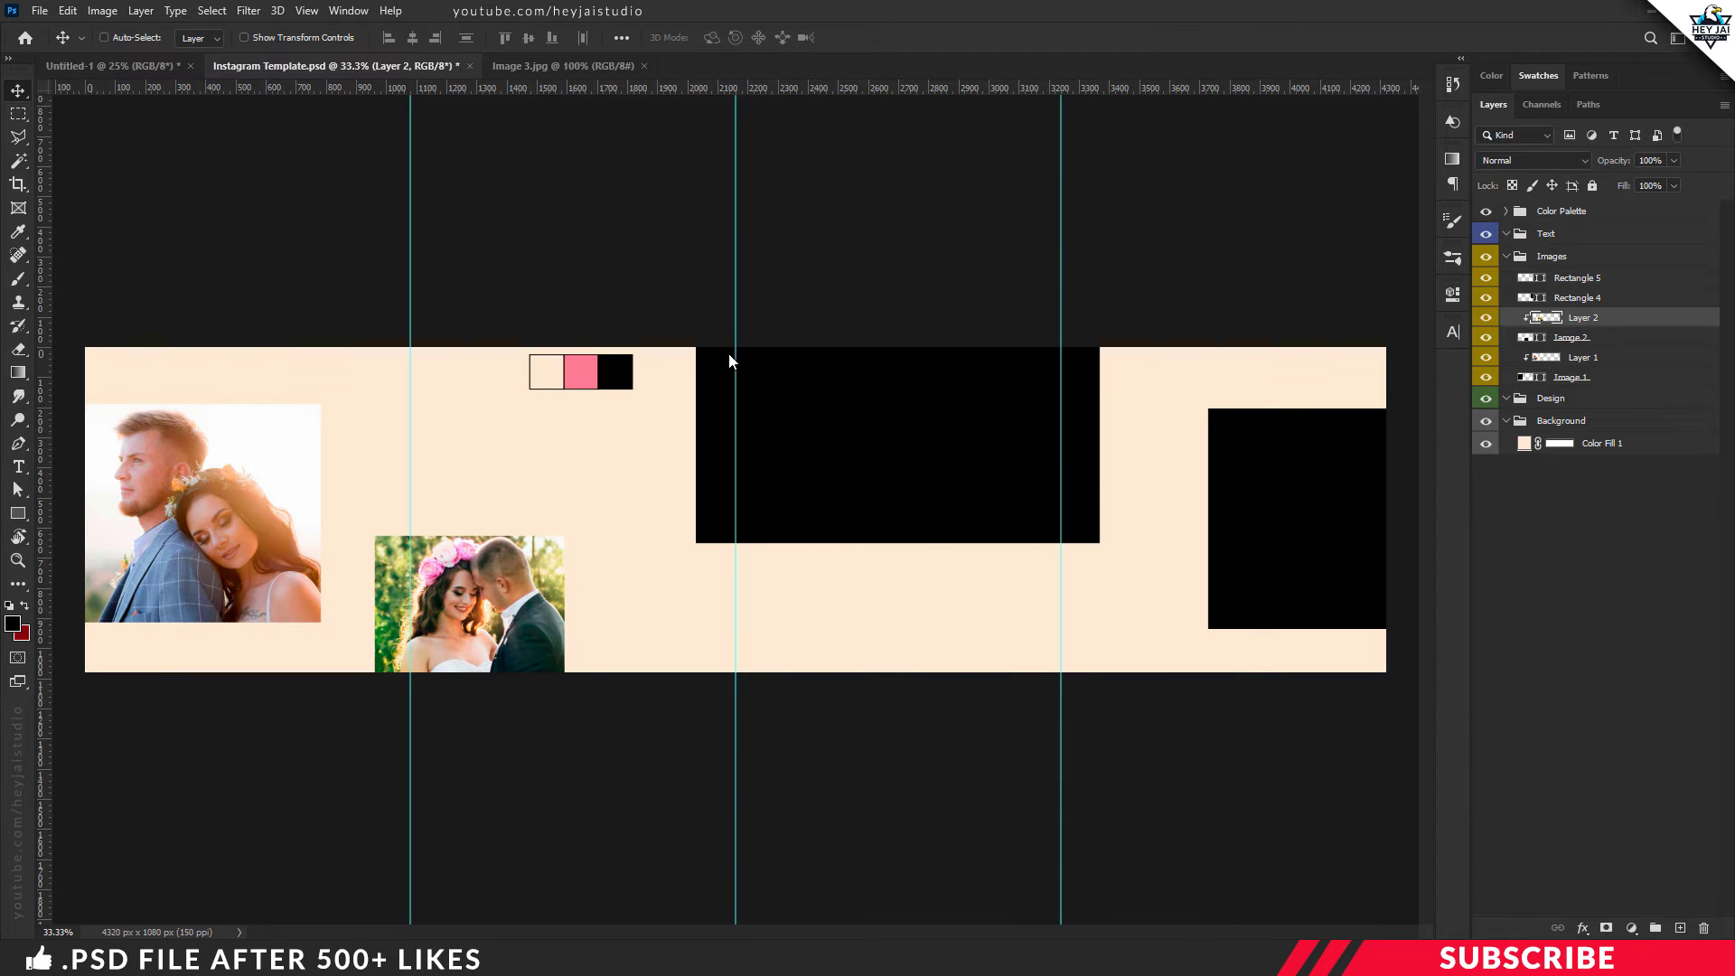
drag(546, 65, 551, 133)
mouse_move(633, 361)
mouse_down()
mouse_move(465, 397)
mouse_move(425, 447)
mouse_up()
click(1473, 129)
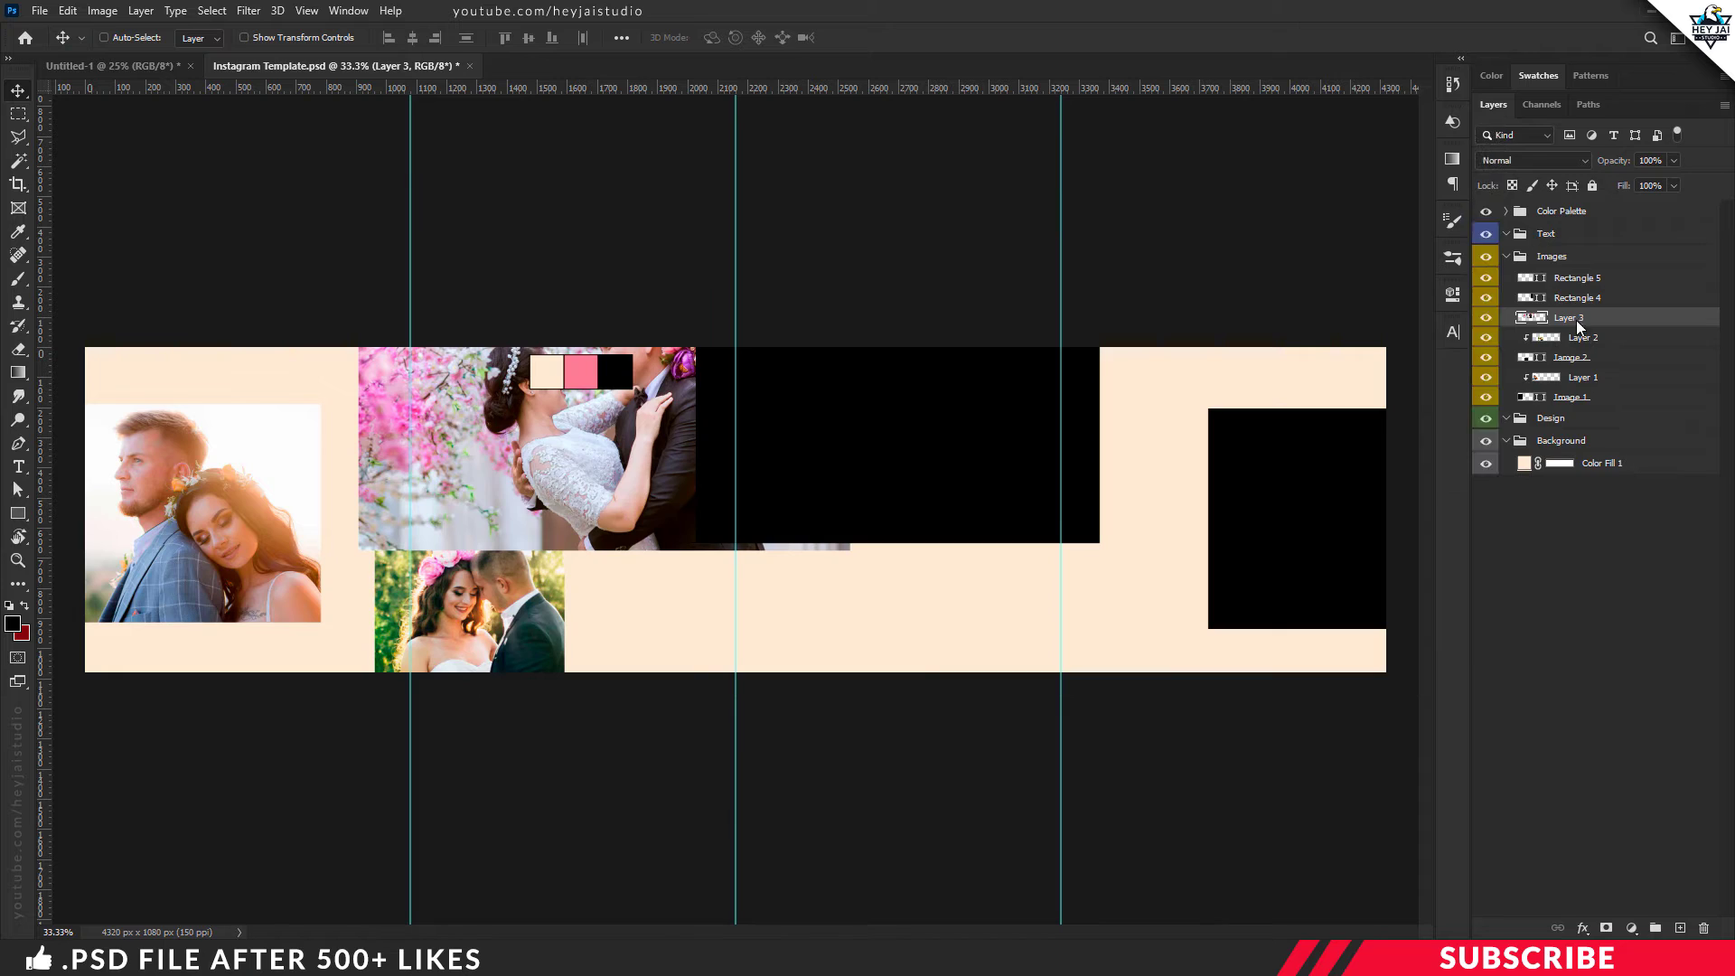
Move Layer 3 above Rectangle 4 and clip it into the top-centre frame
drag(1576, 320, 1577, 287)
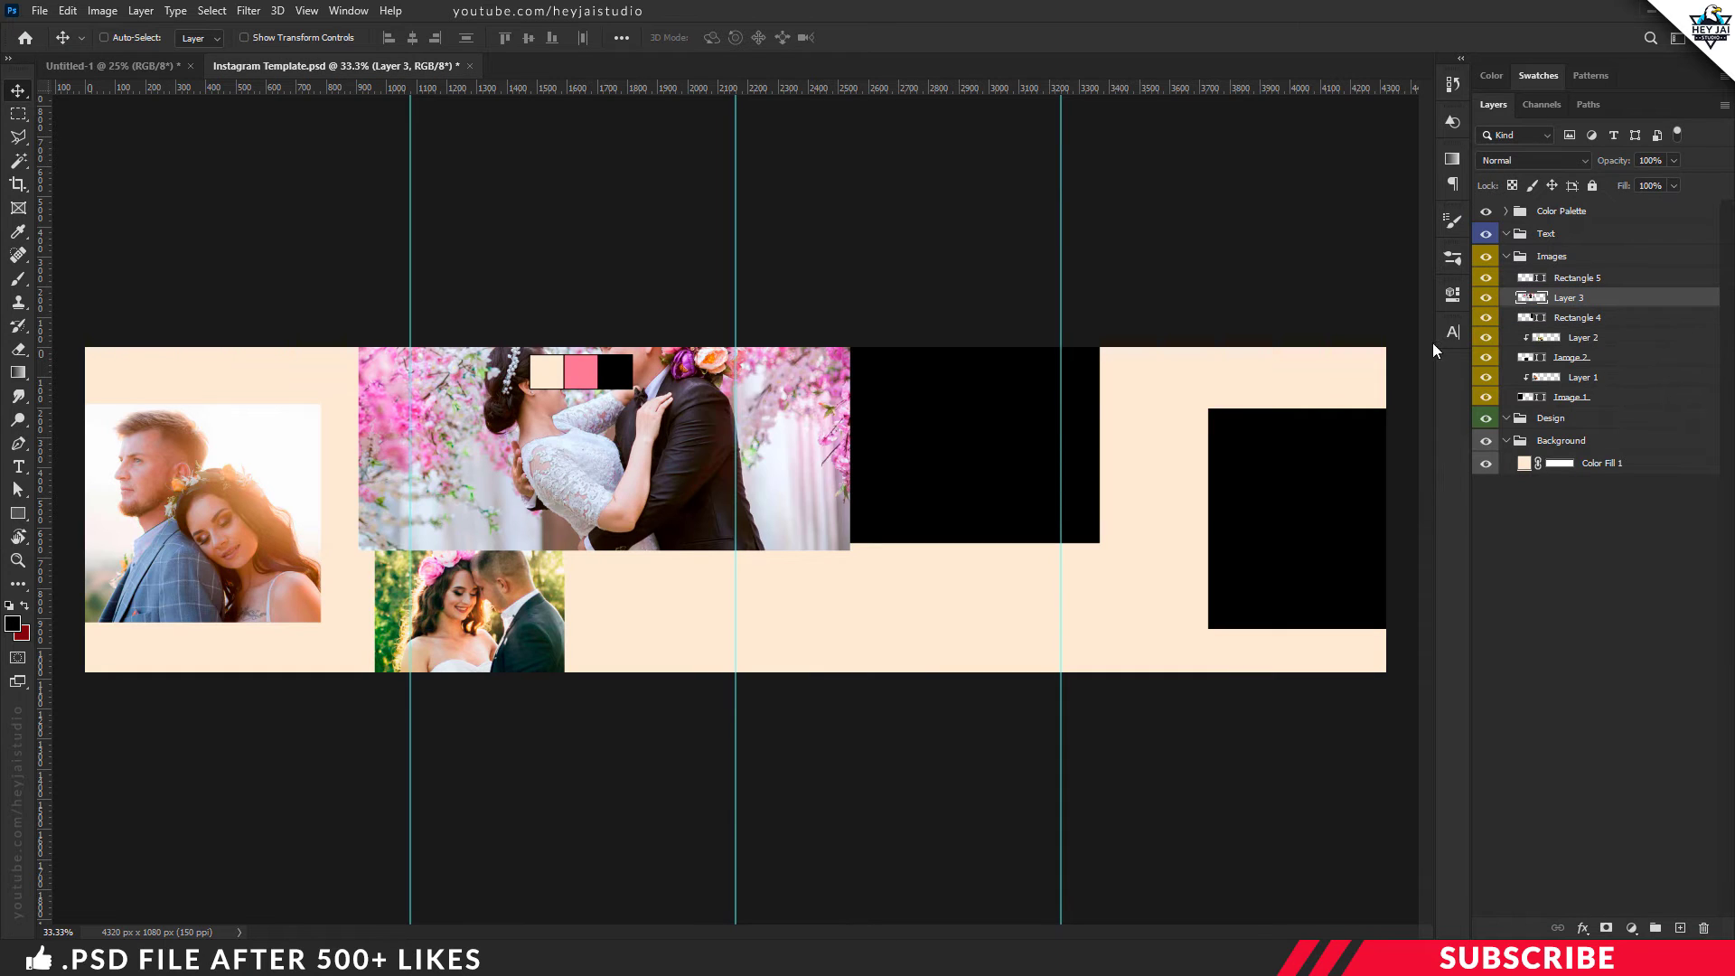
drag(592, 431, 920, 438)
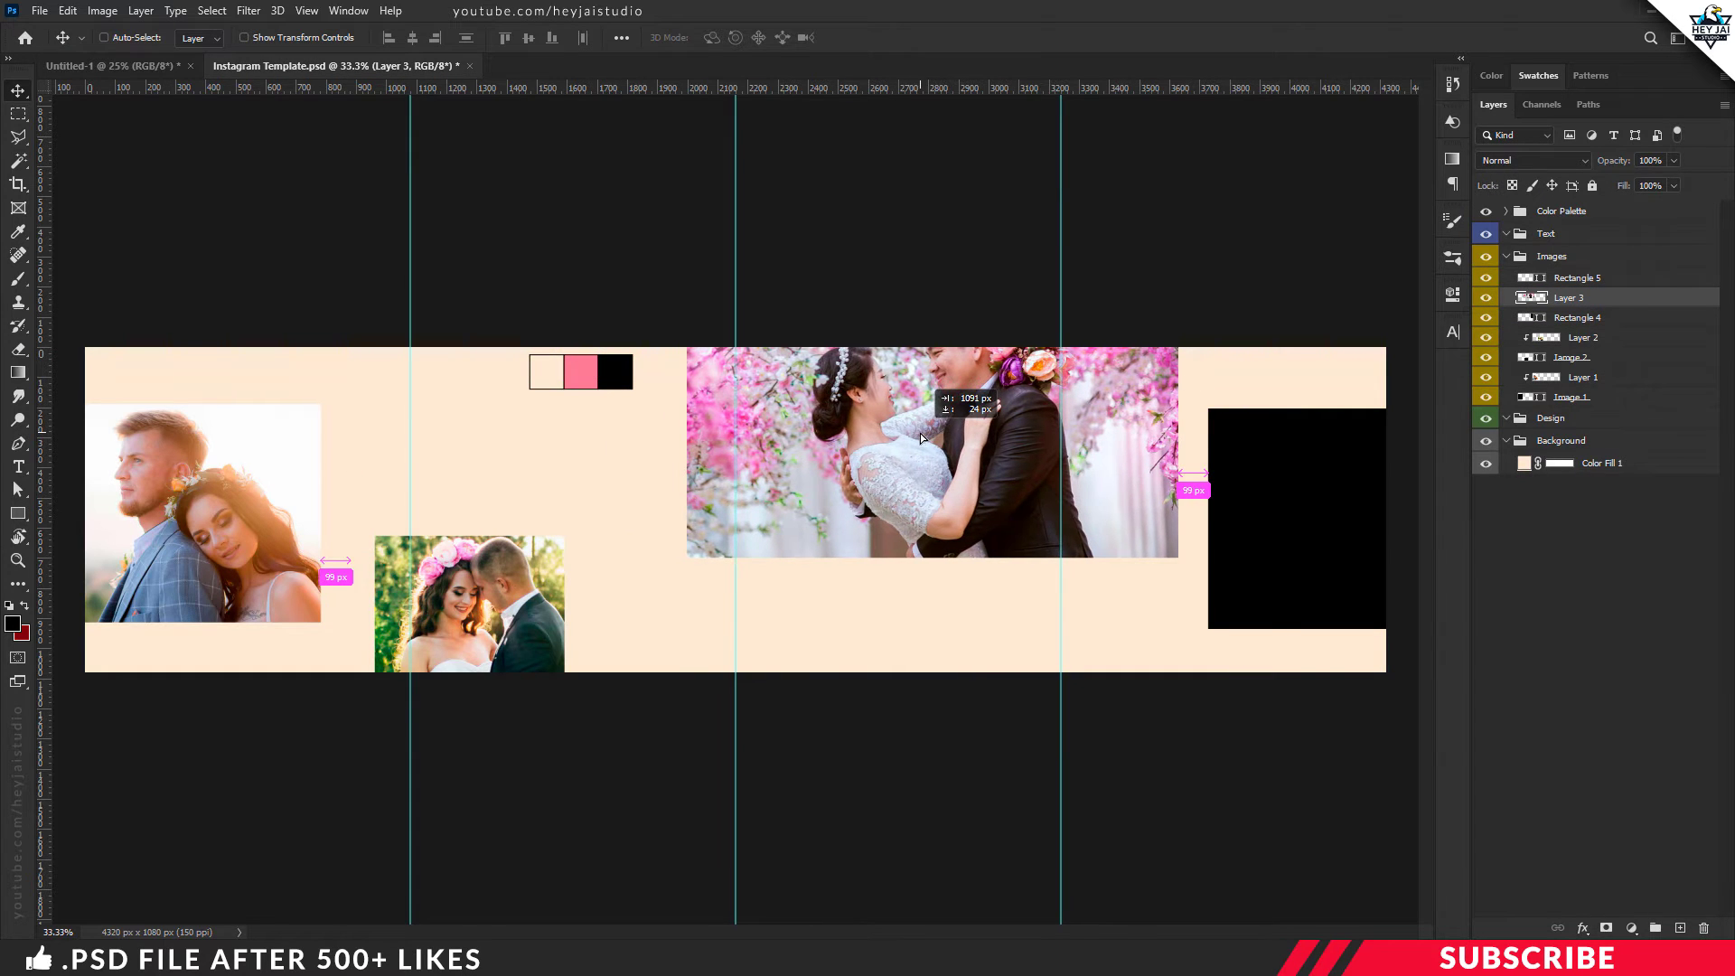
right_click(1605, 305)
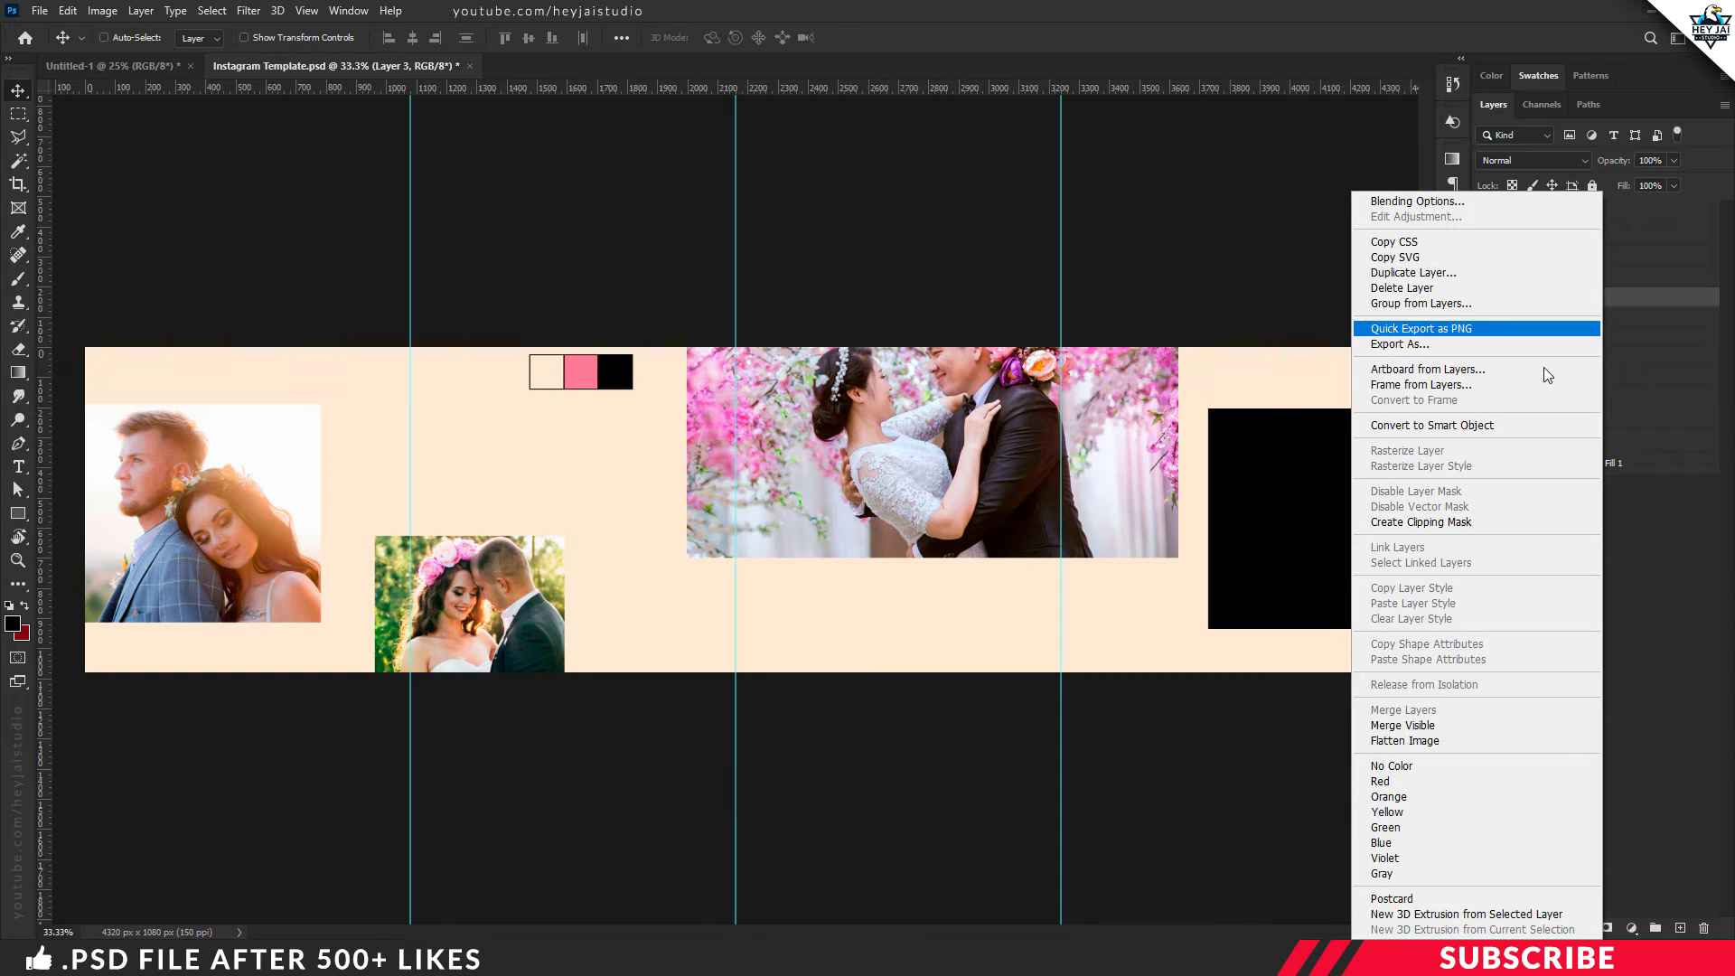
click(1445, 431)
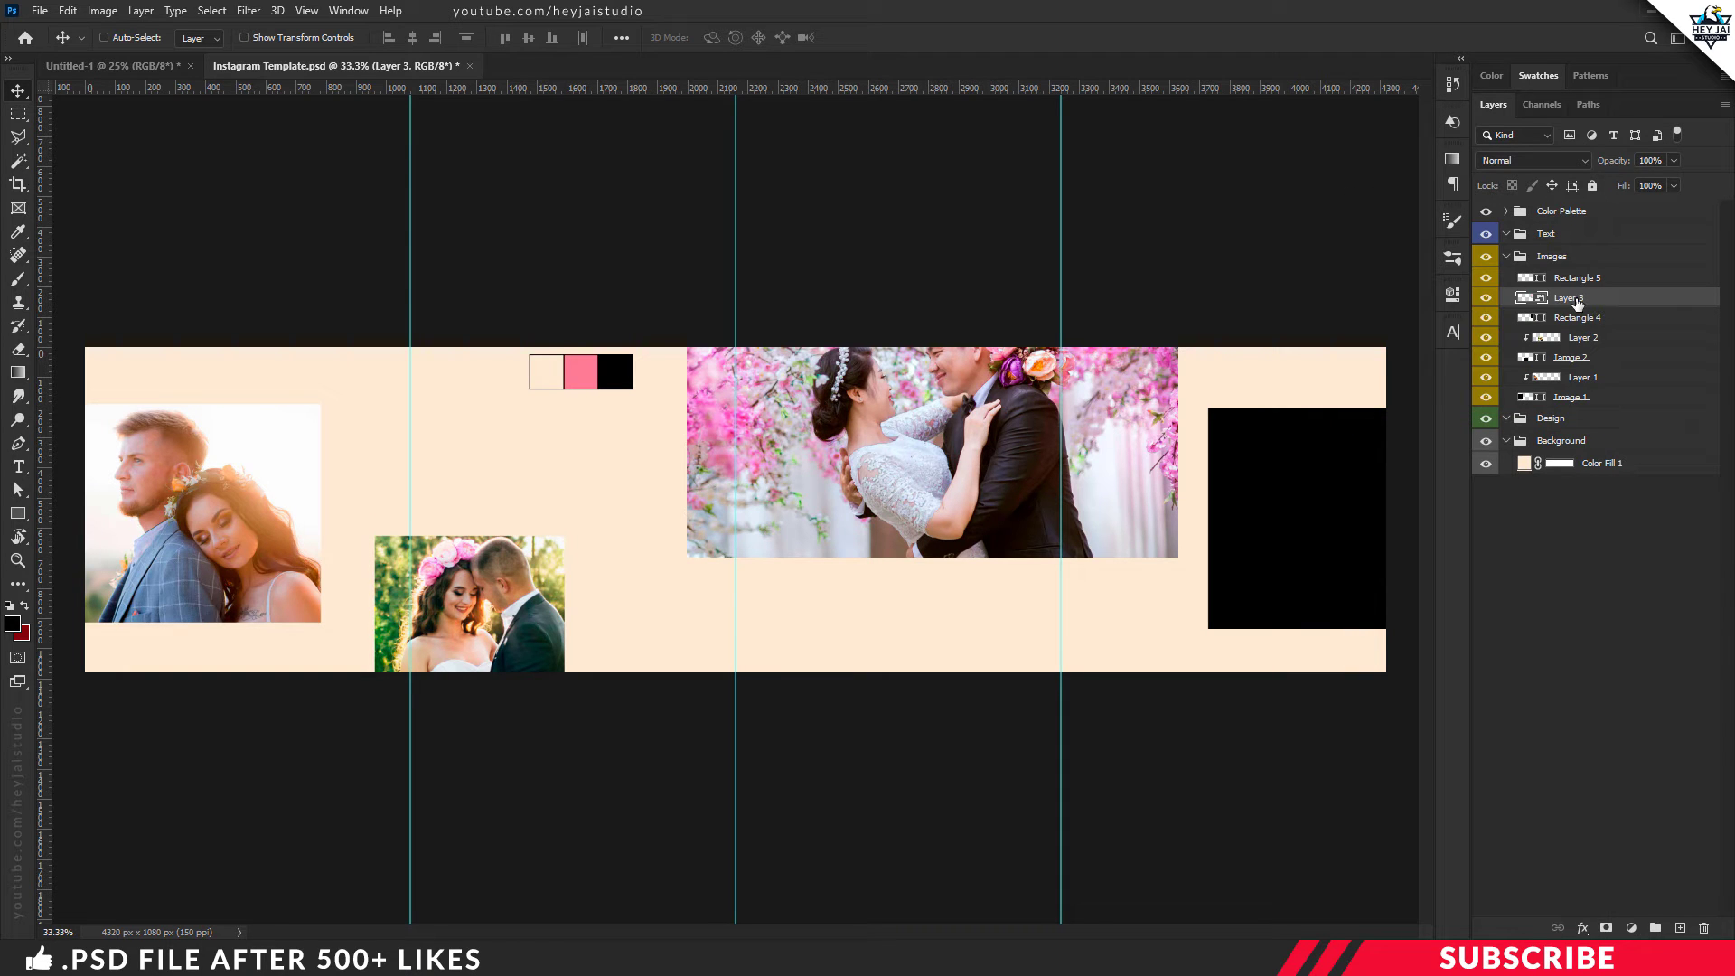
right_click(1581, 304)
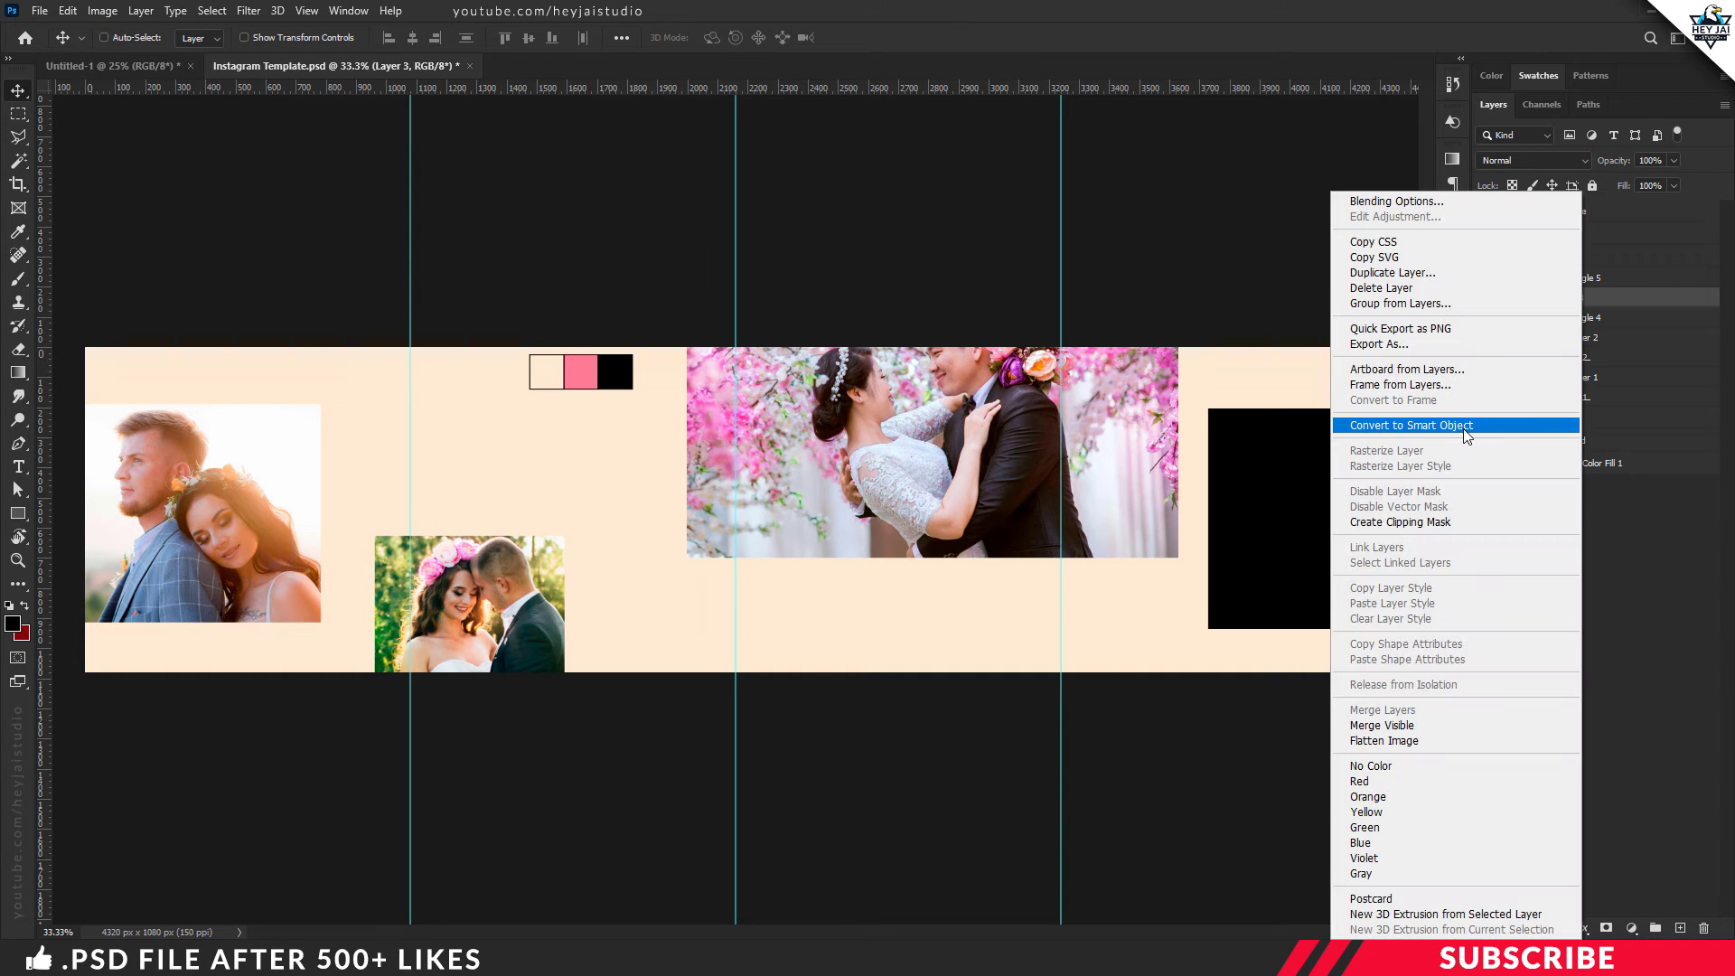
click(1442, 521)
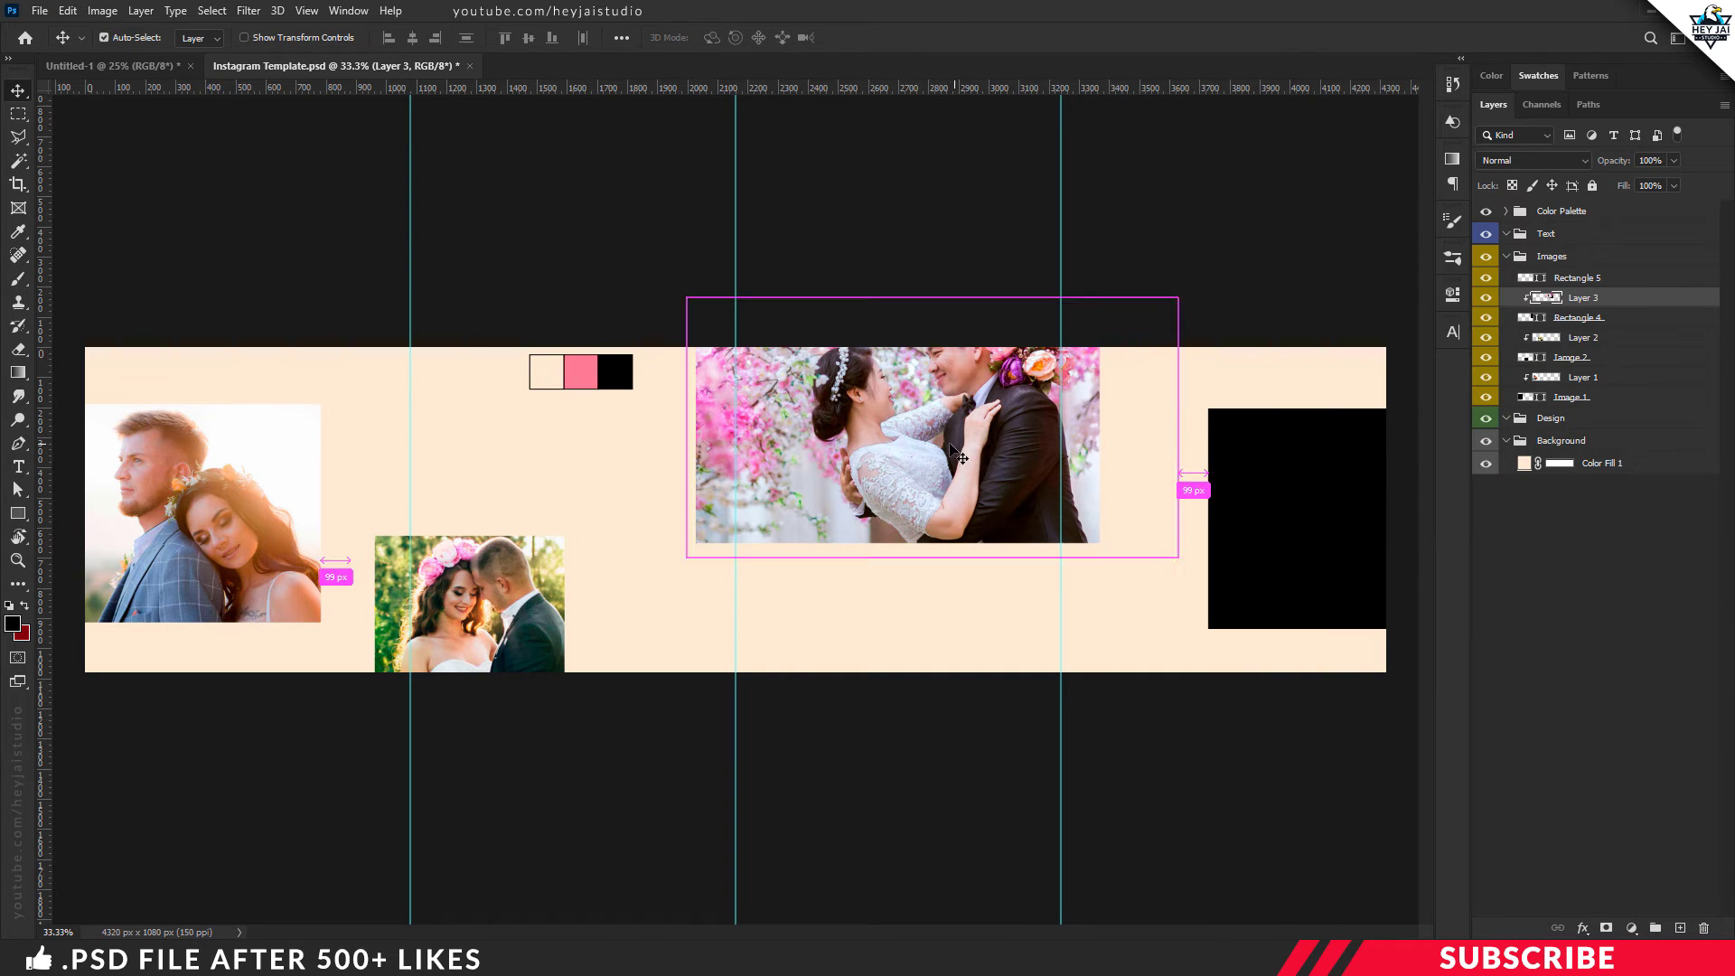
Scale and reposition the blossom photo to fit the top-centre frame, nudging it down
key(ctrl+t)
drag(950, 446, 934, 486)
drag(1172, 592, 1105, 567)
drag(1041, 515, 1062, 519)
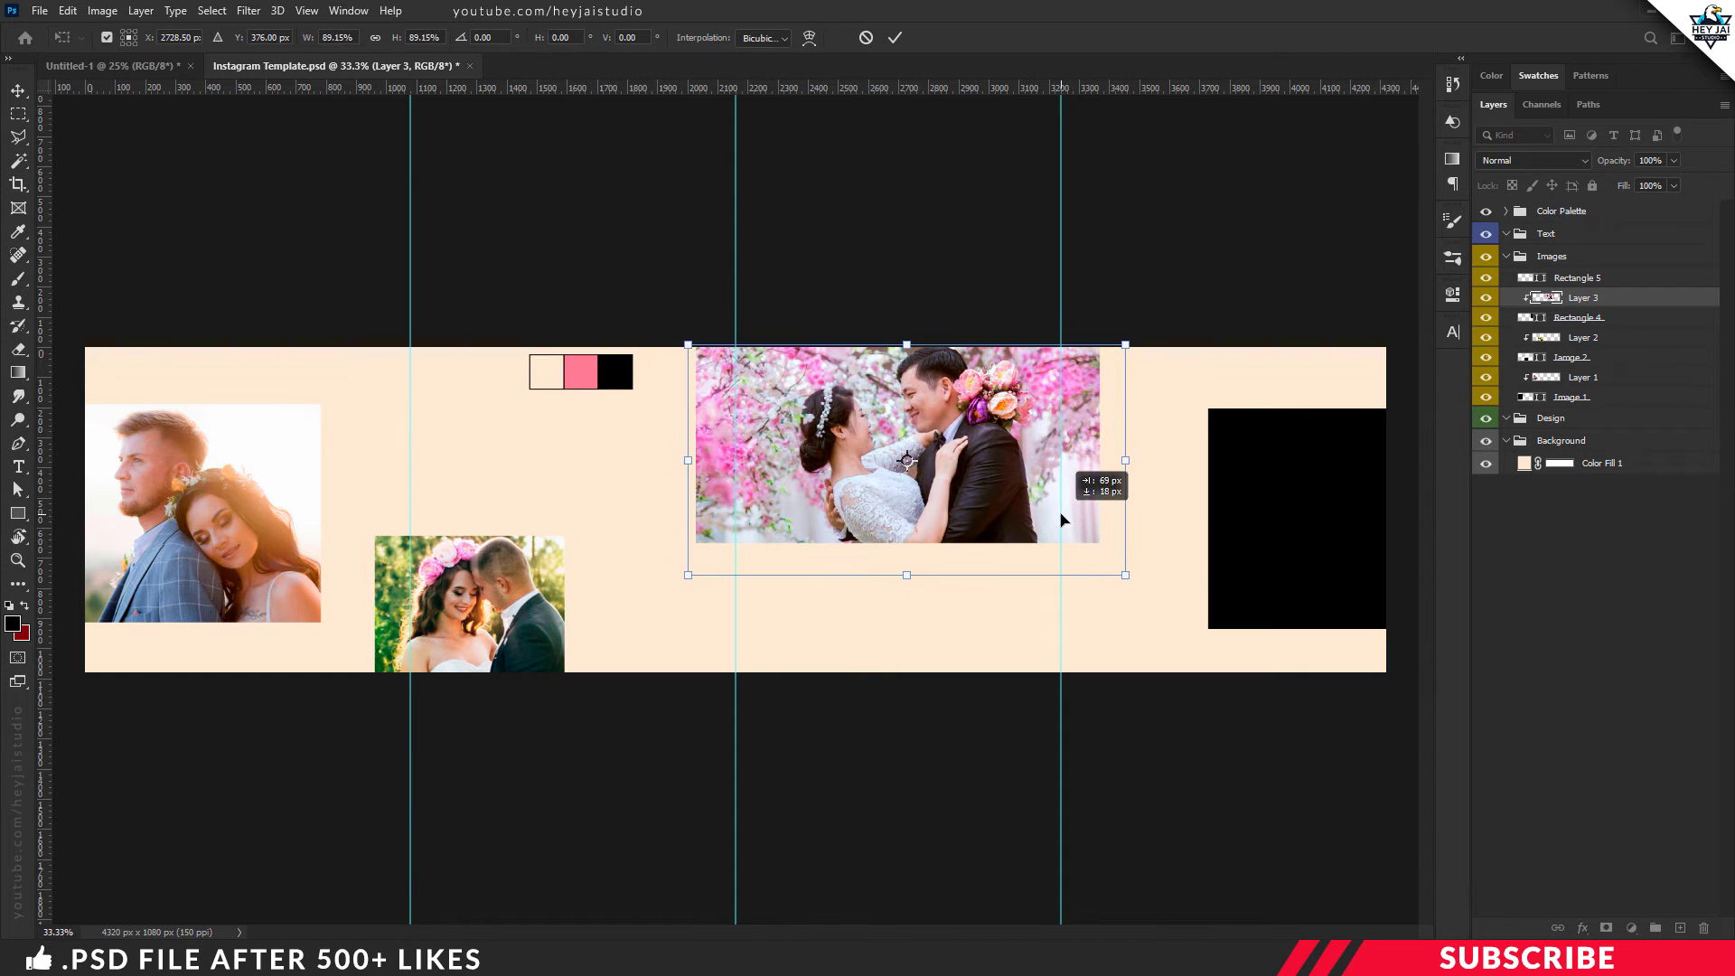
drag(1125, 577, 1108, 566)
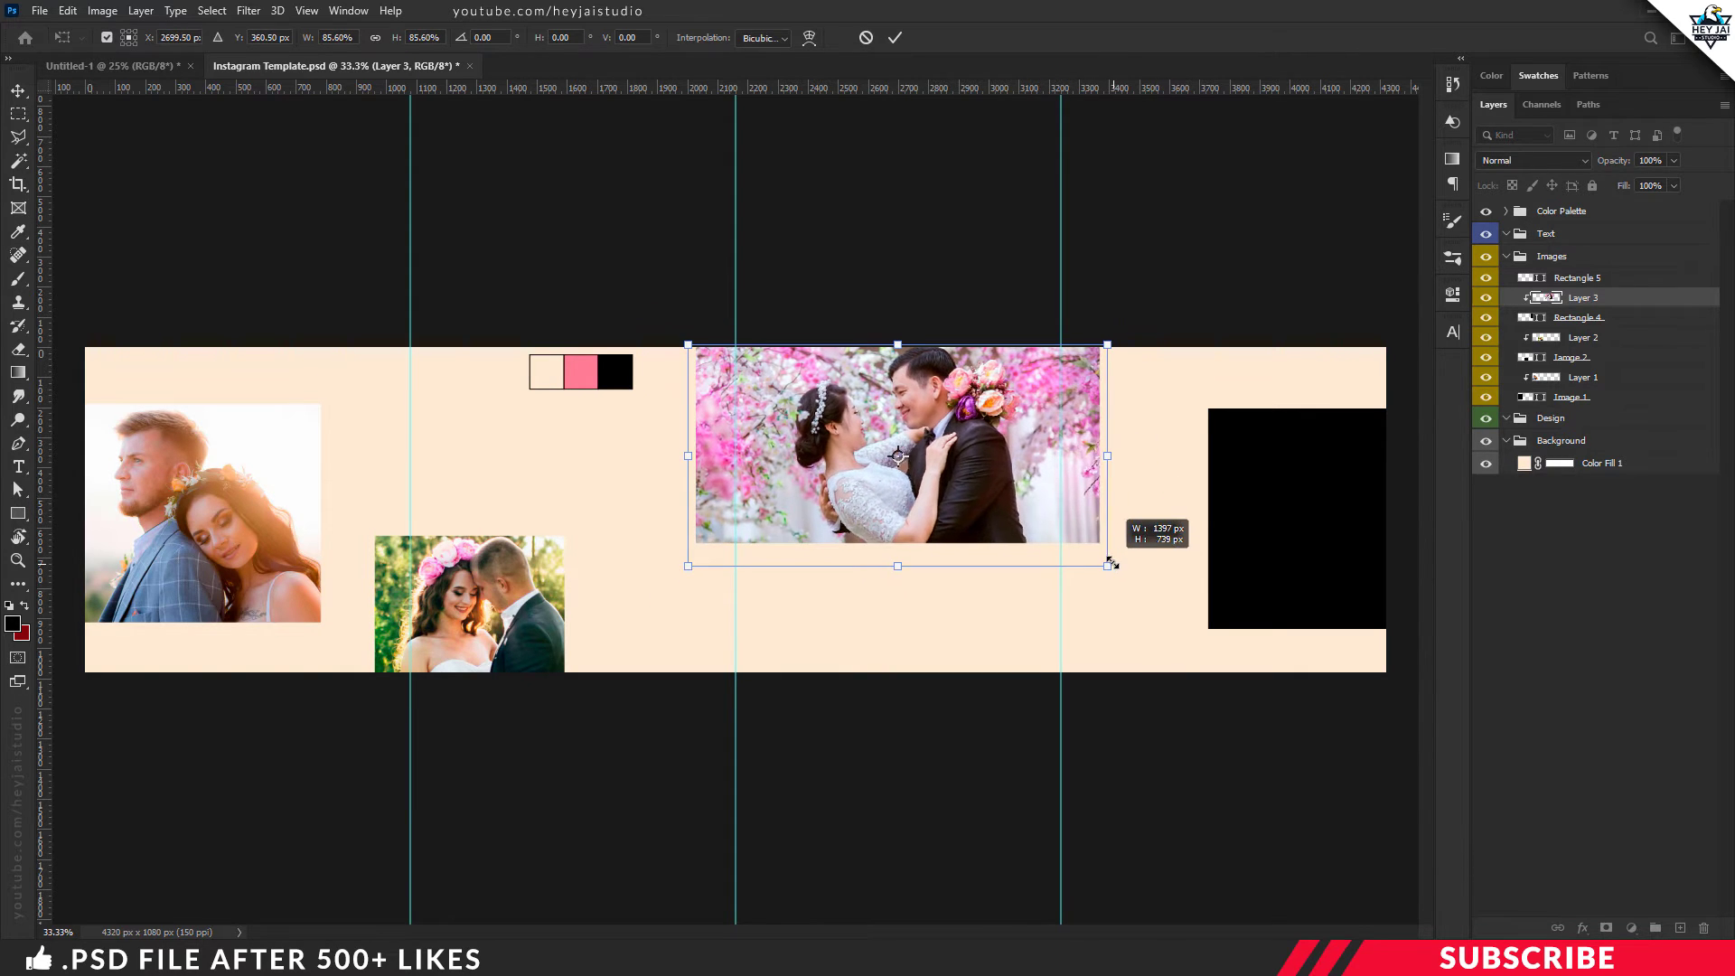
key(Down)
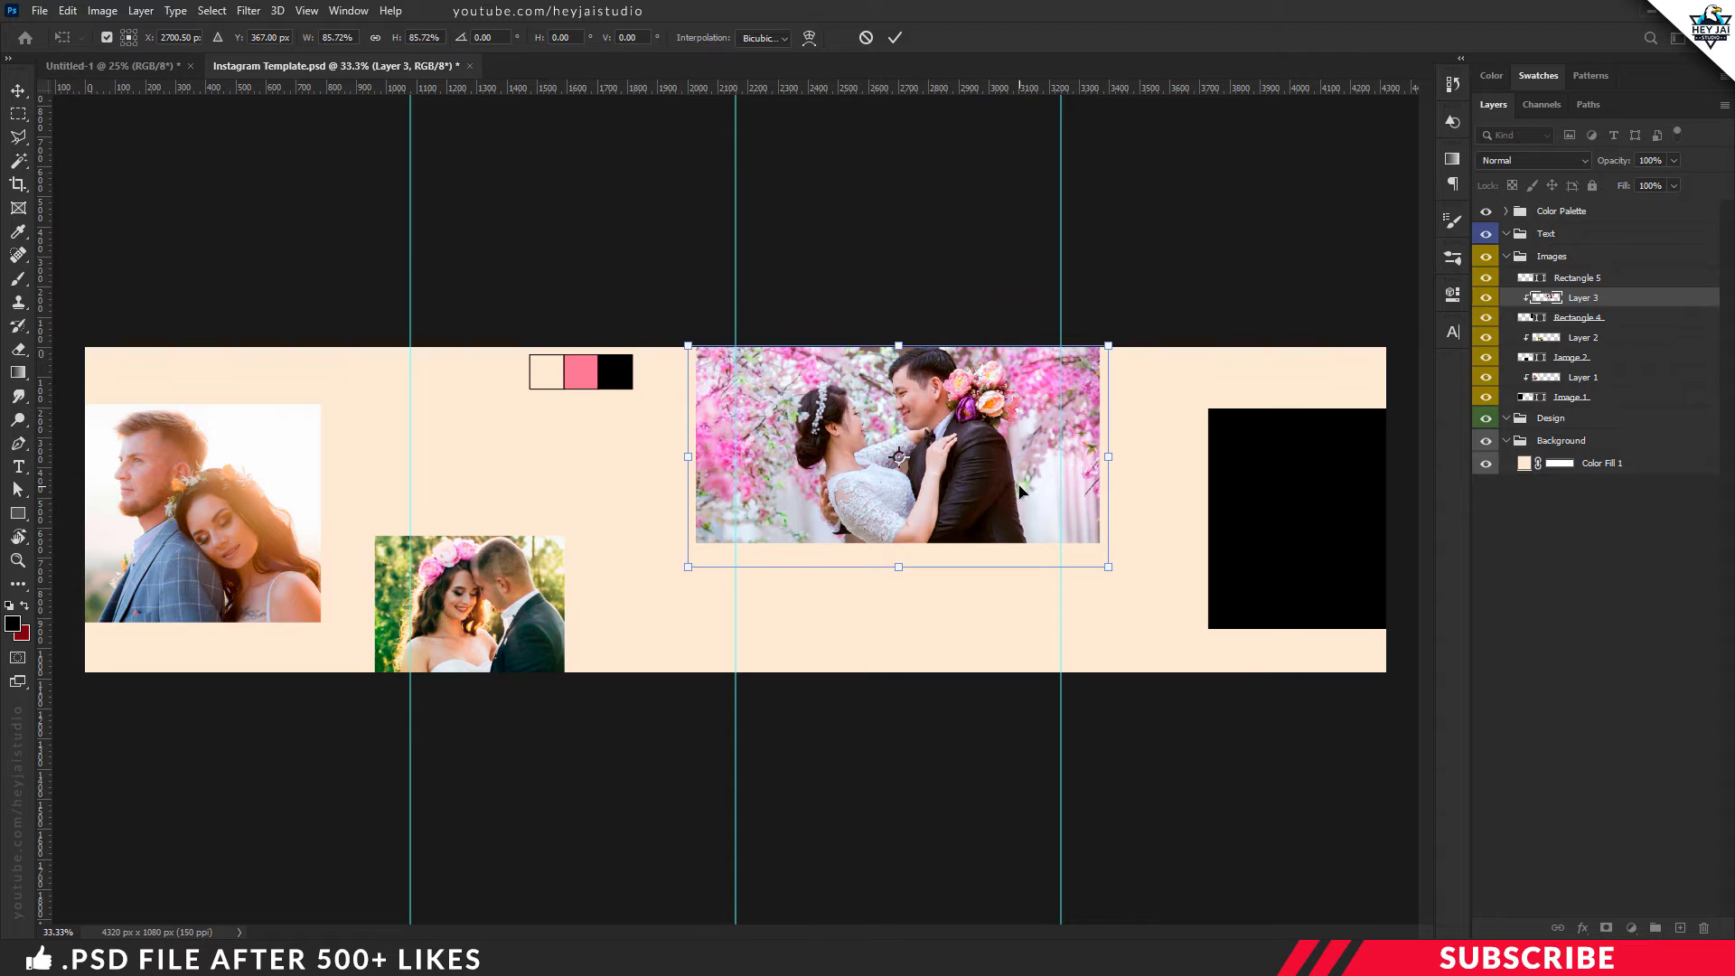
key(Down)
key(Down)
key(Return)
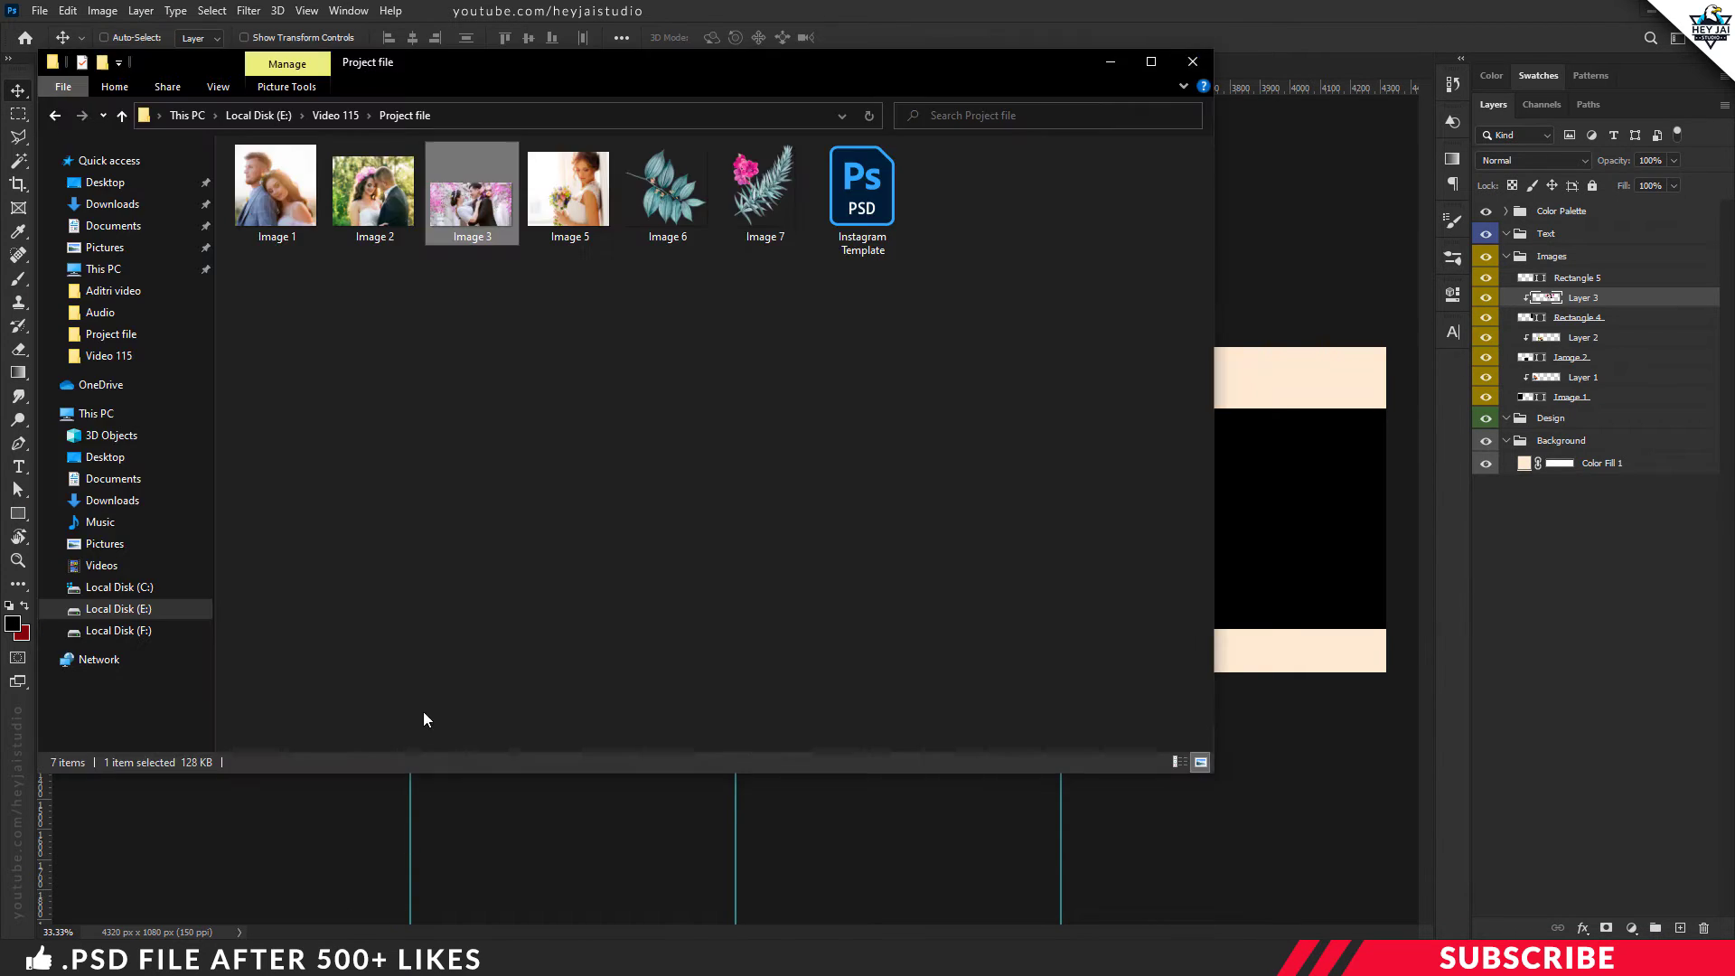
Open the bride-with-bouquet photo and bring it into the carousel template
right_click(572, 188)
mouse_move(718, 496)
click(913, 496)
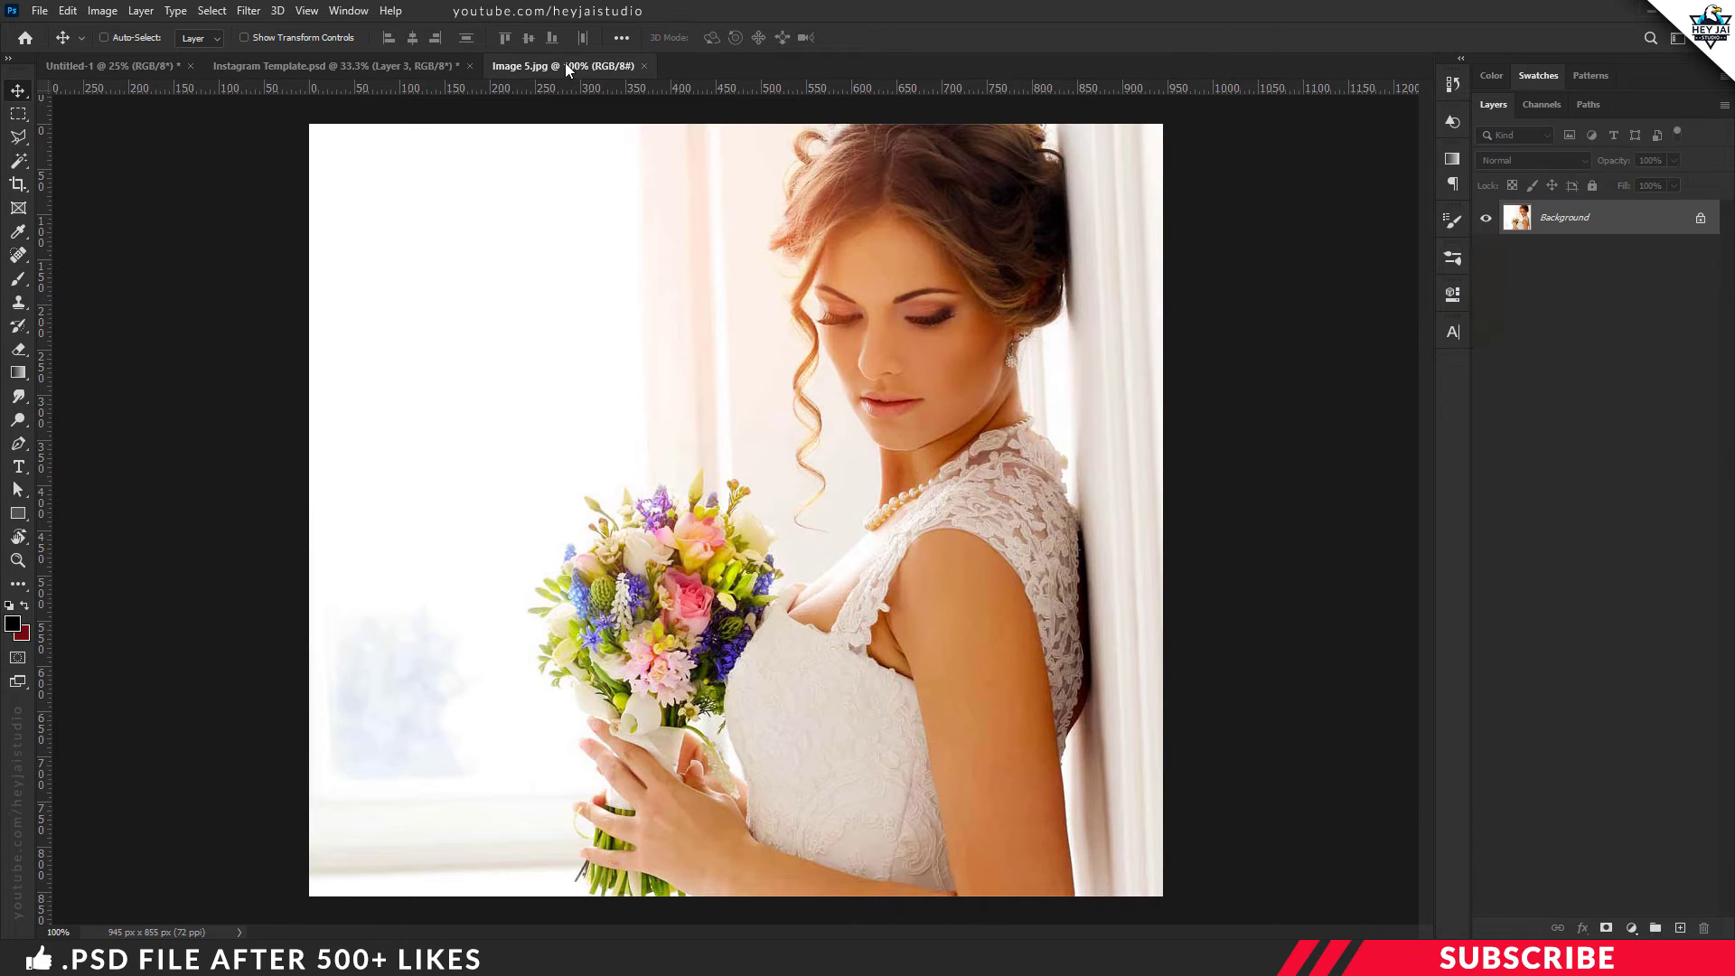
drag(565, 63, 551, 149)
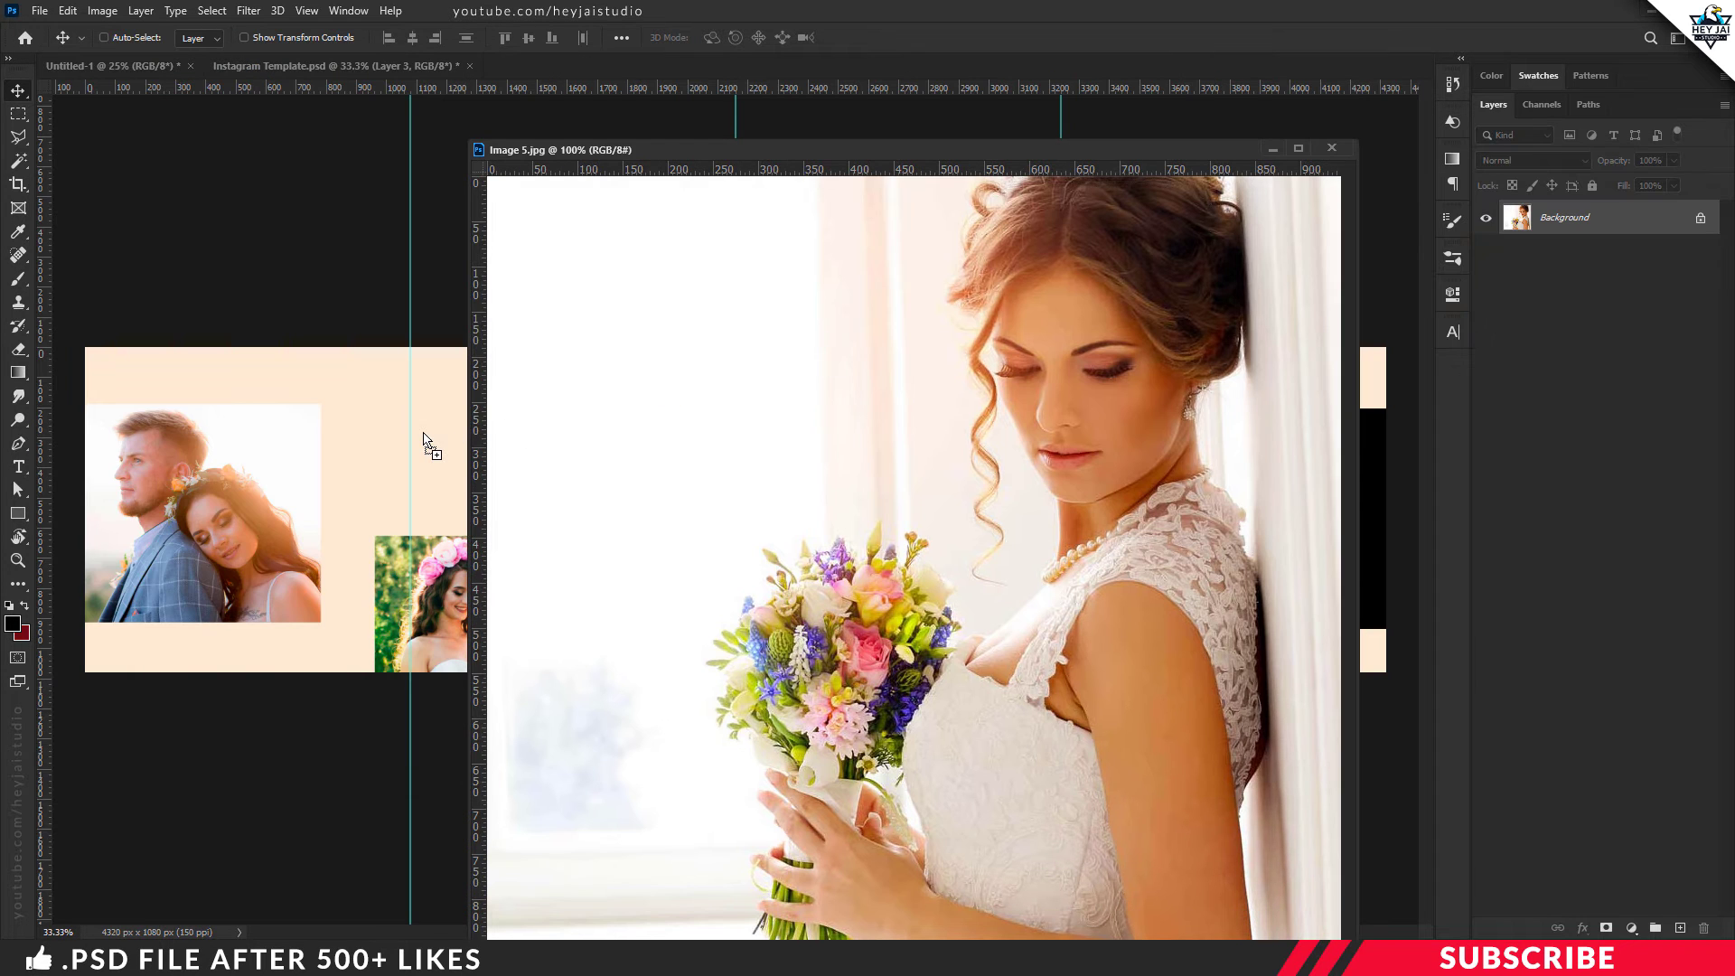
drag(782, 354, 432, 445)
click(1332, 147)
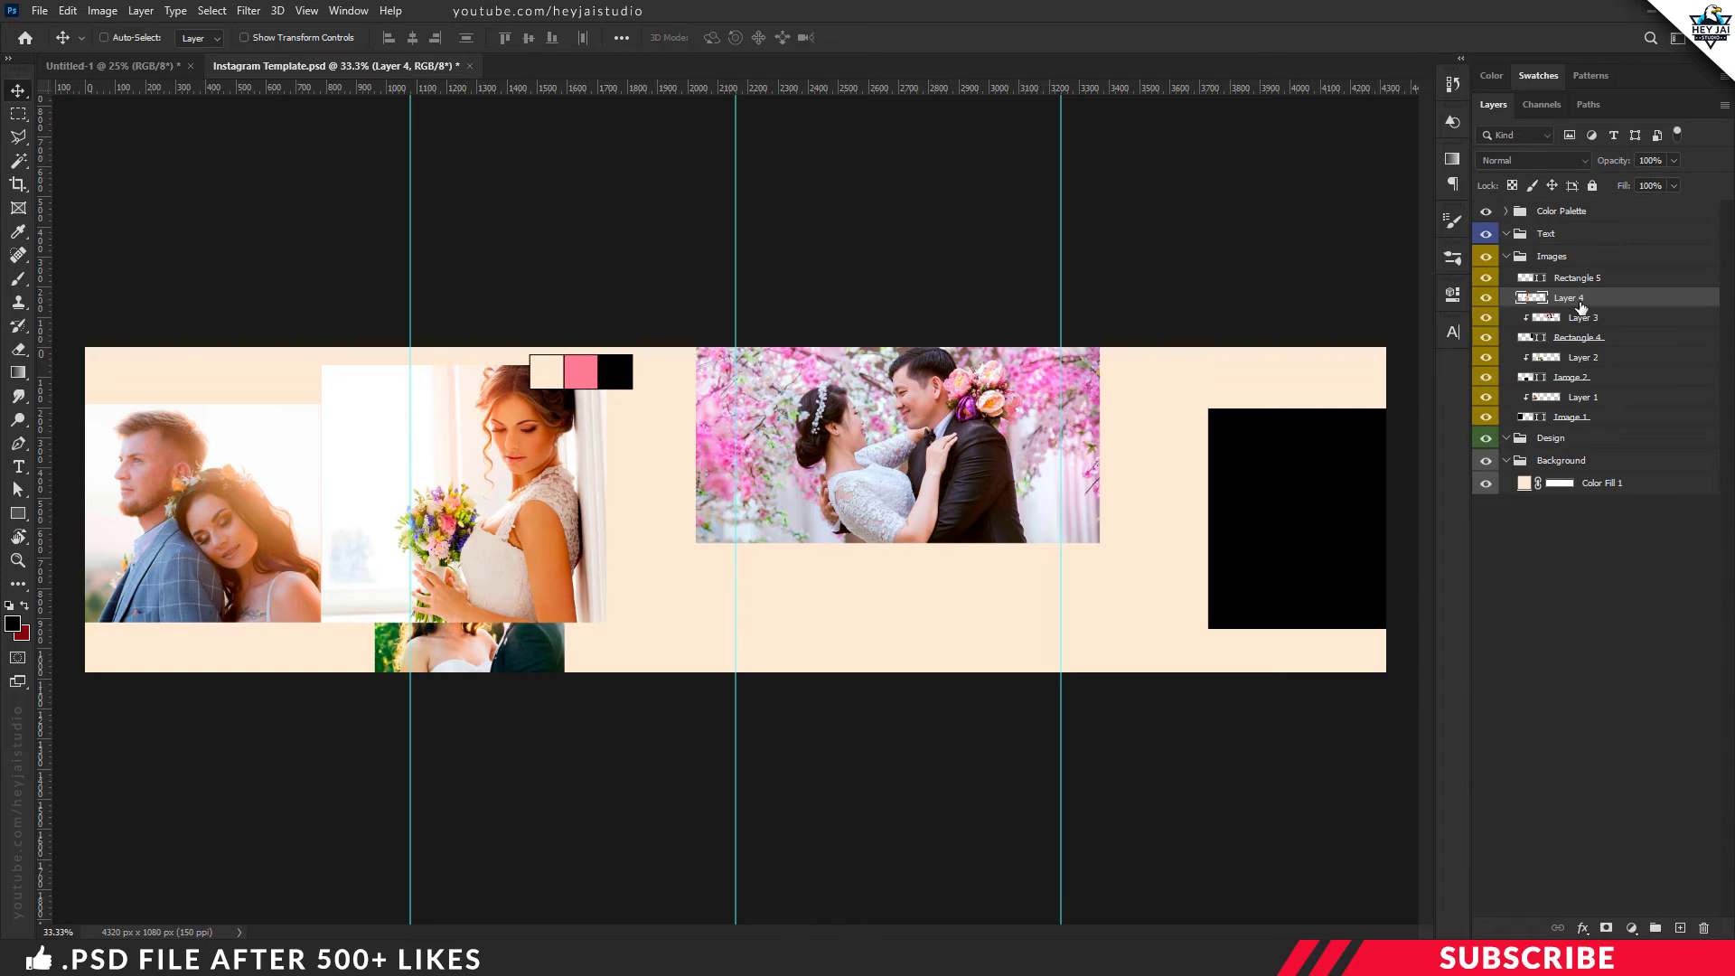
Move Layer 4 above Rectangle 5, over the right-hand frame, and clip it
drag(1583, 299, 1586, 280)
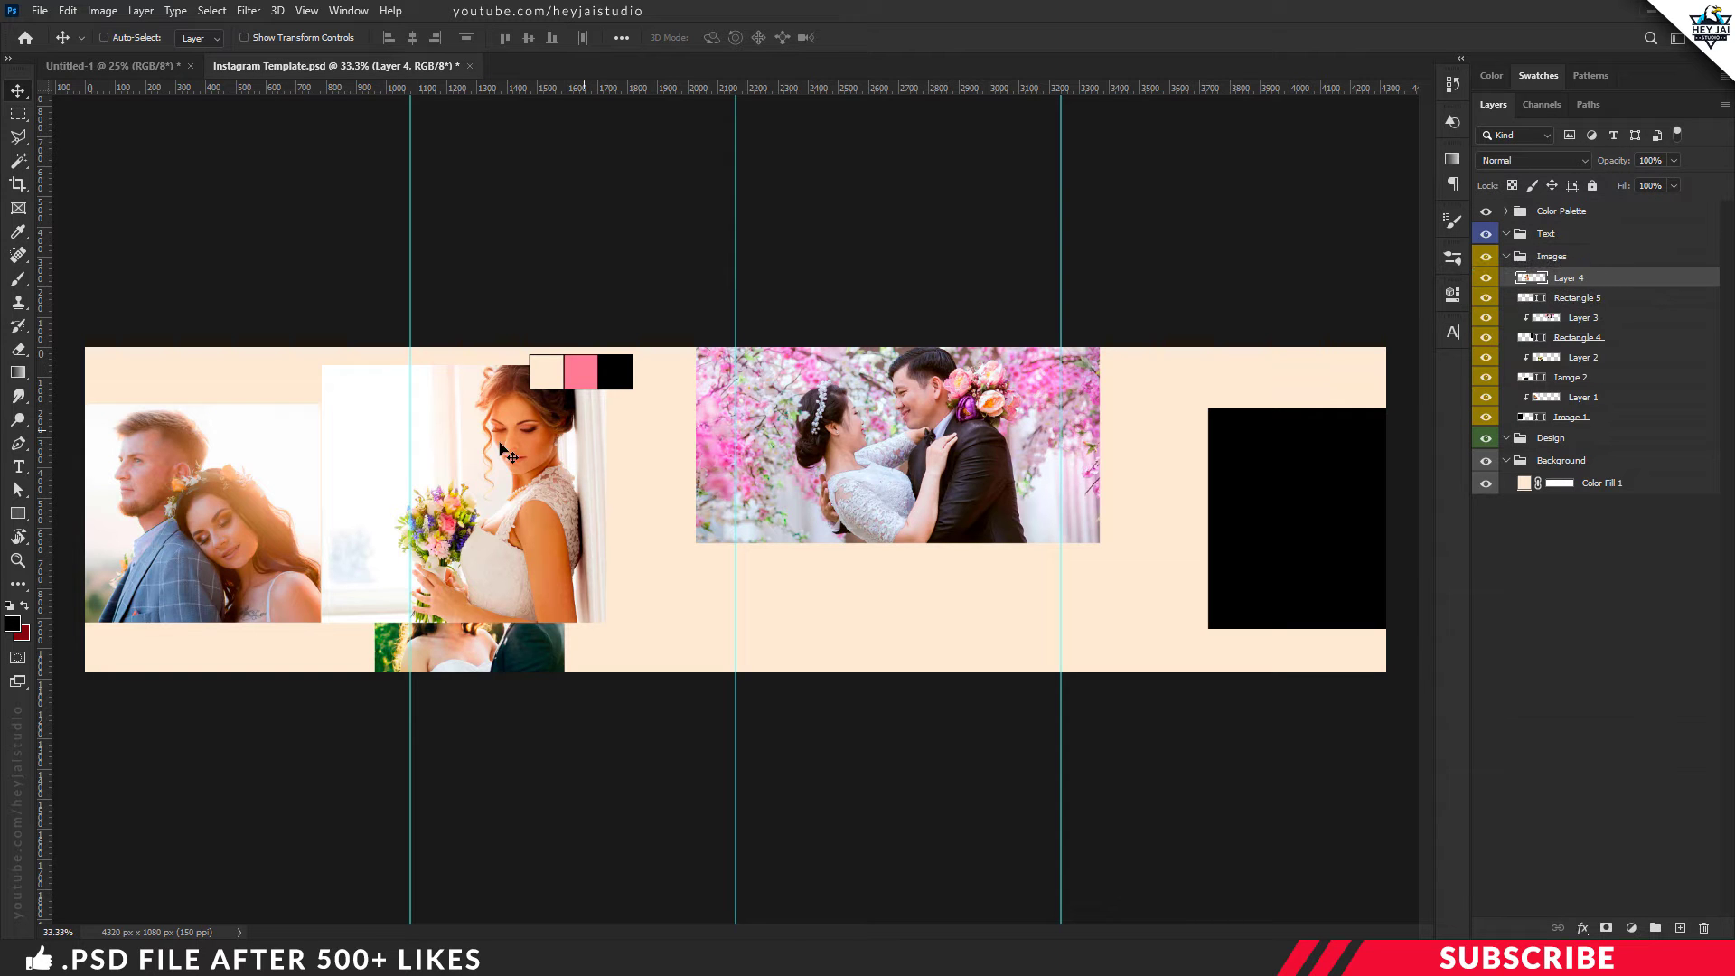
drag(506, 454, 1309, 475)
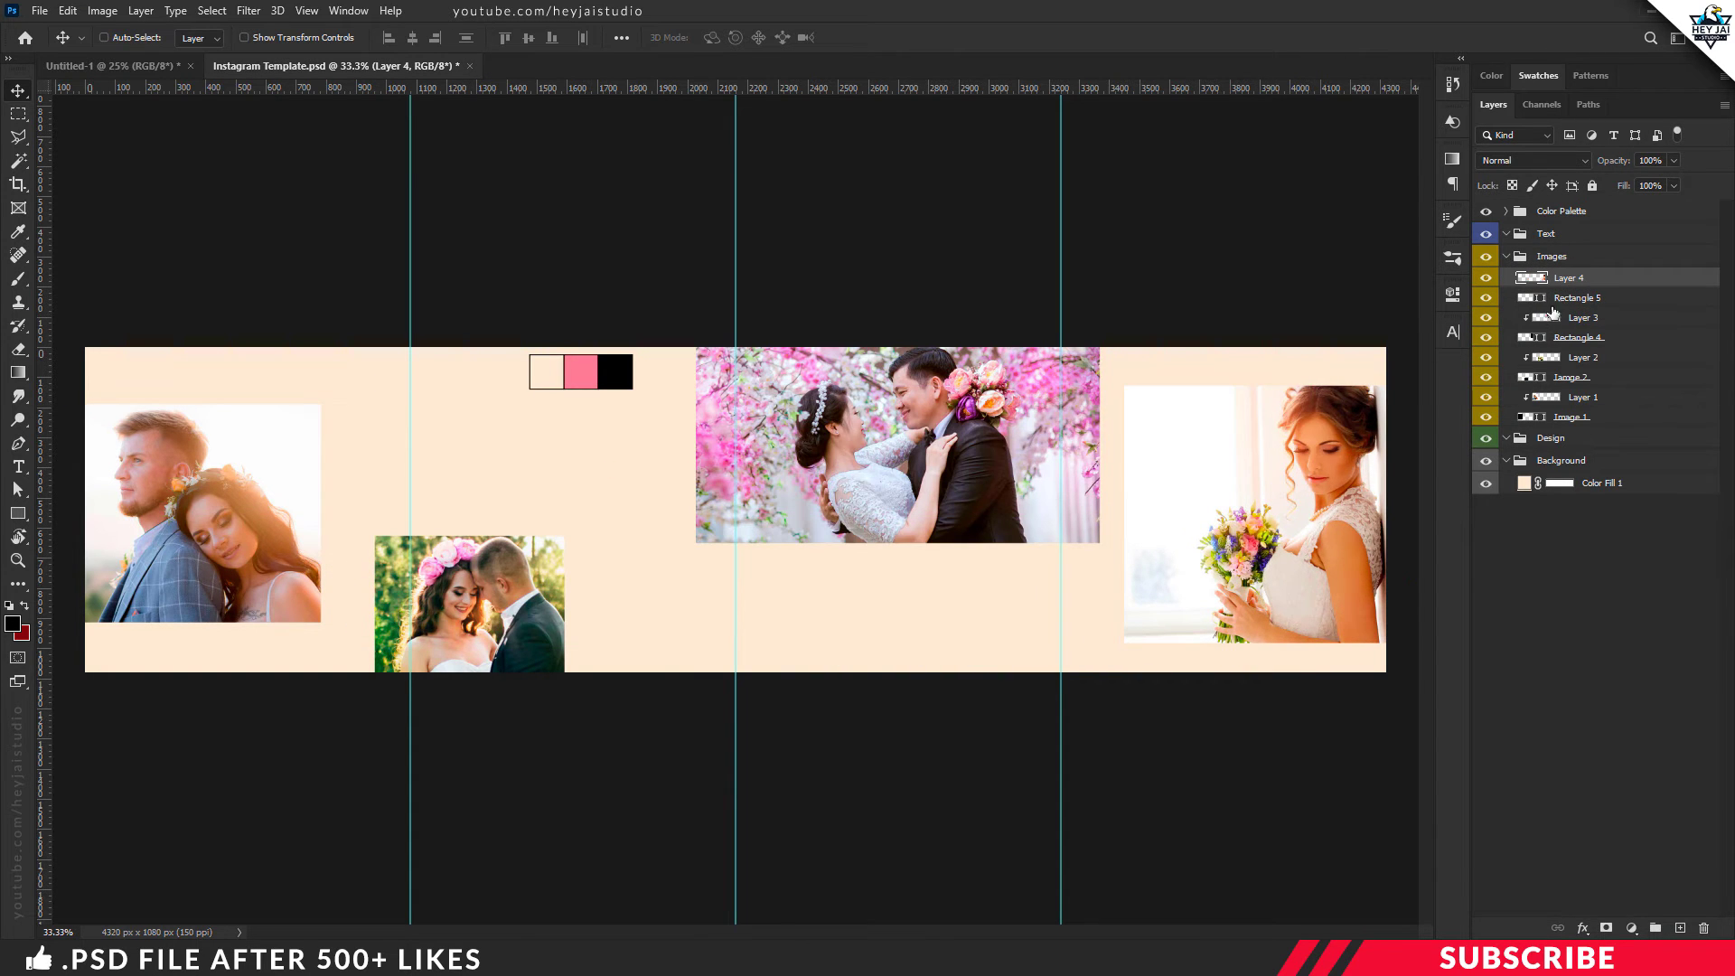
right_click(1591, 279)
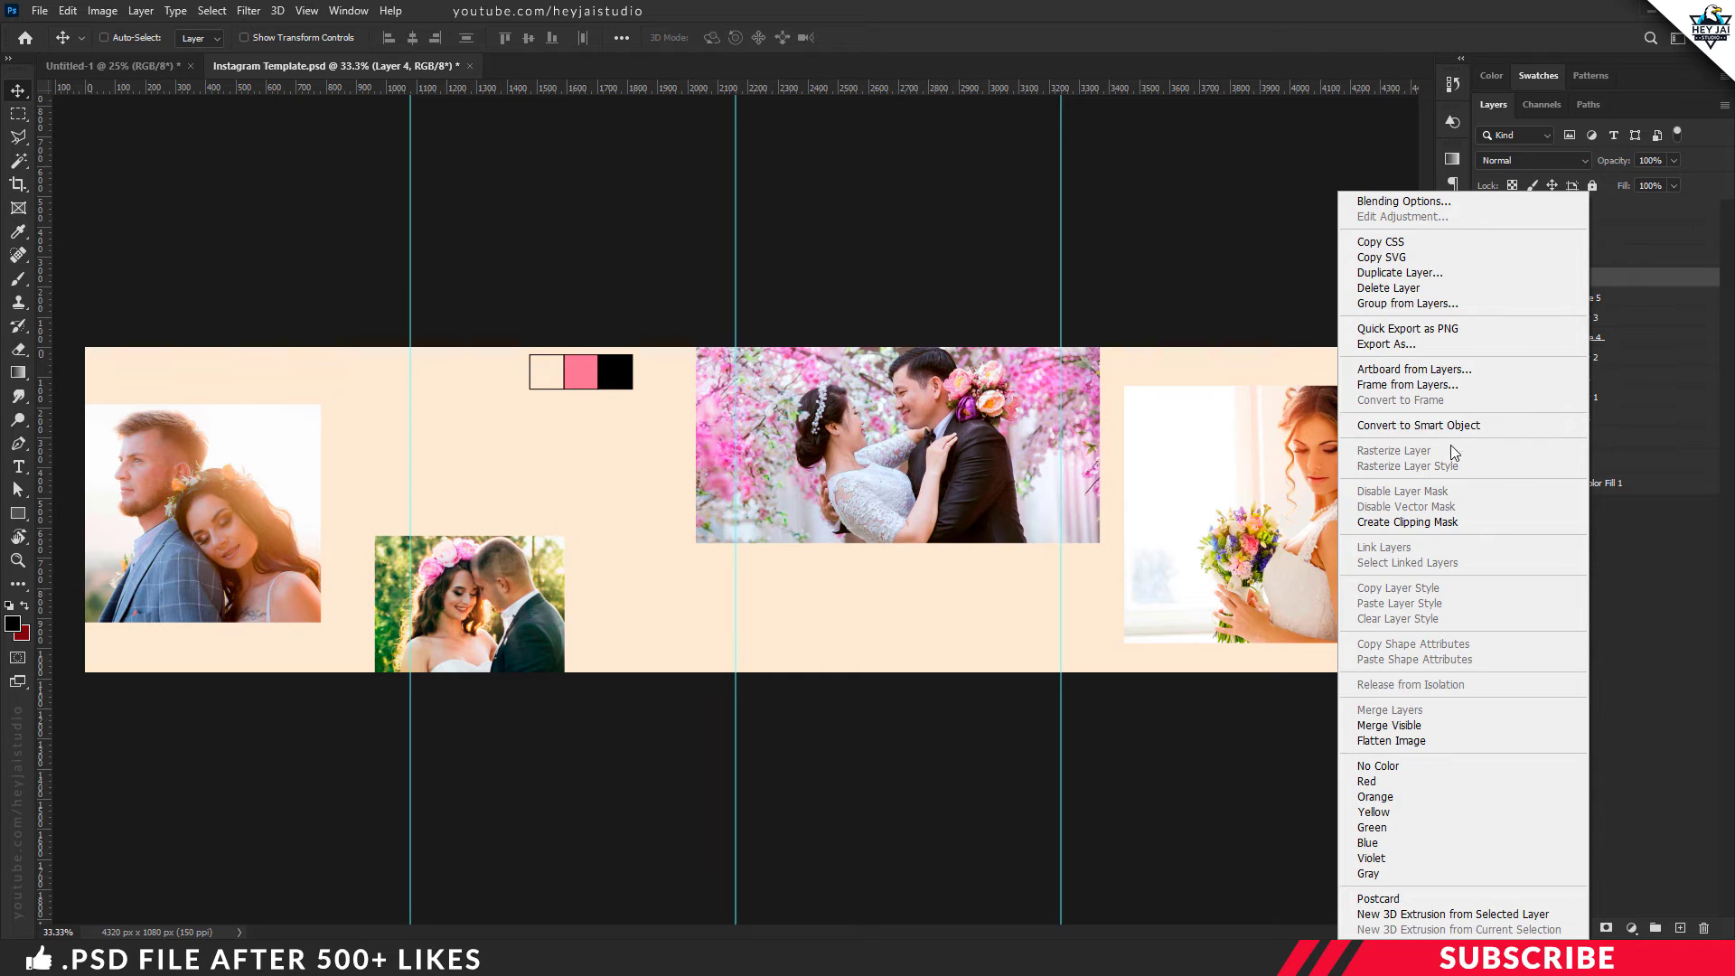
click(1448, 521)
Shrink the bride photo to fit inside the Rectangle 5 frame
key(ctrl+t)
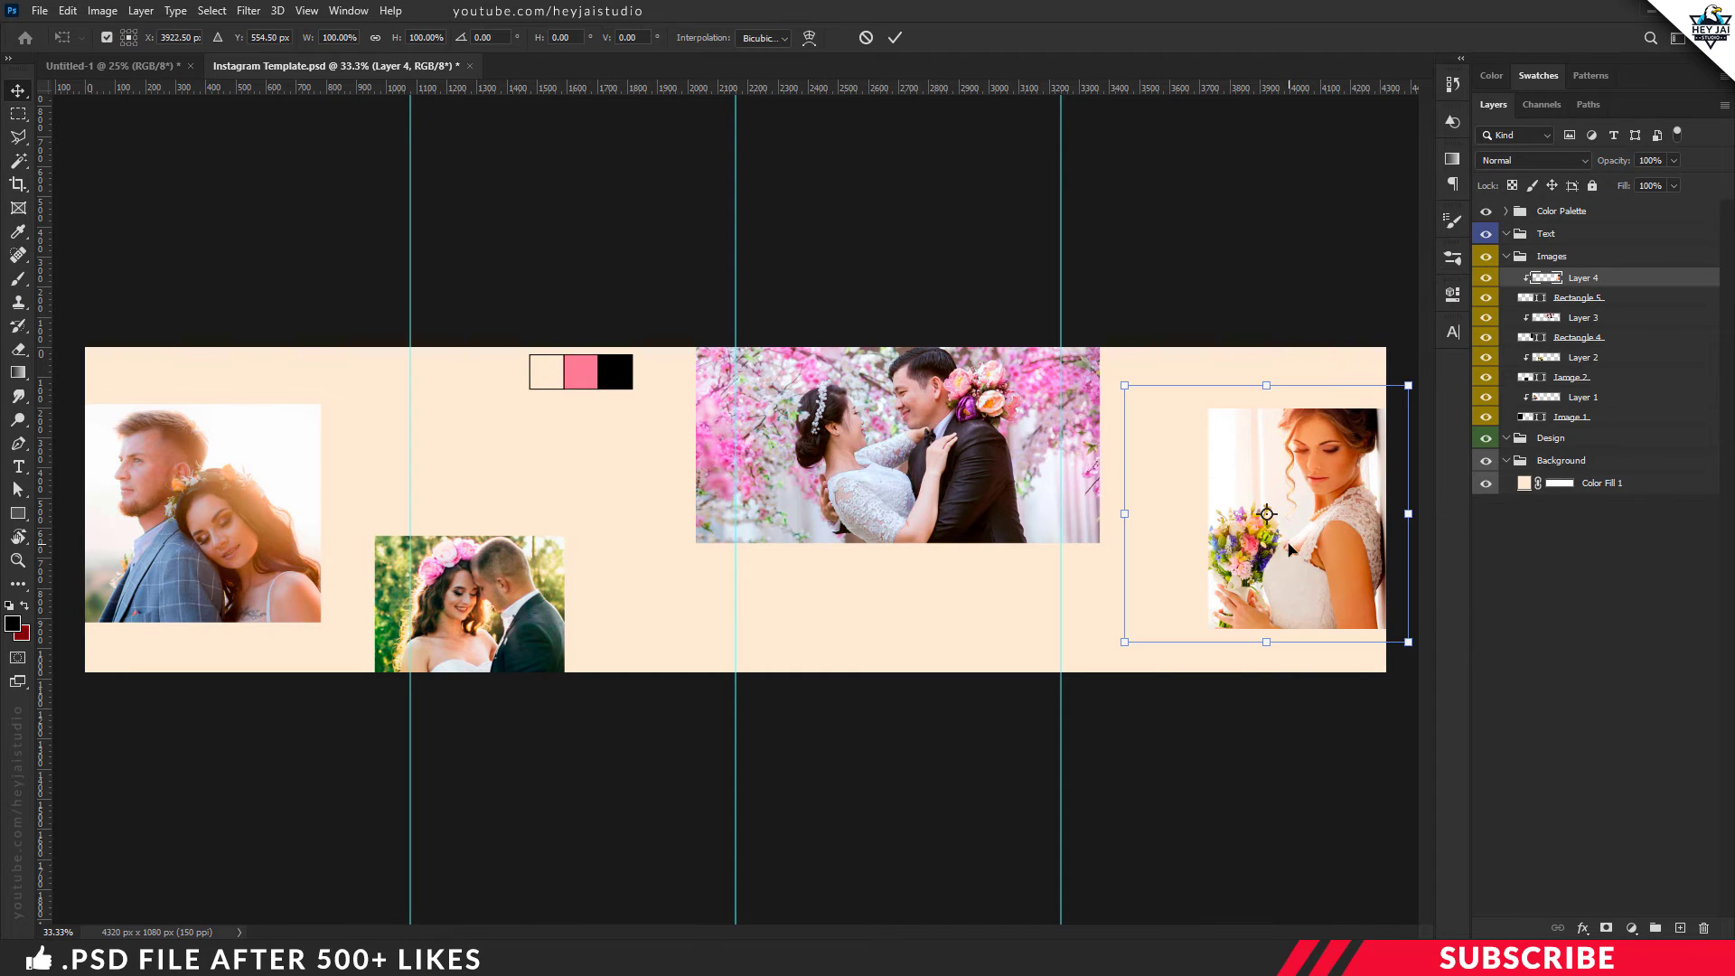
drag(1408, 642, 1396, 640)
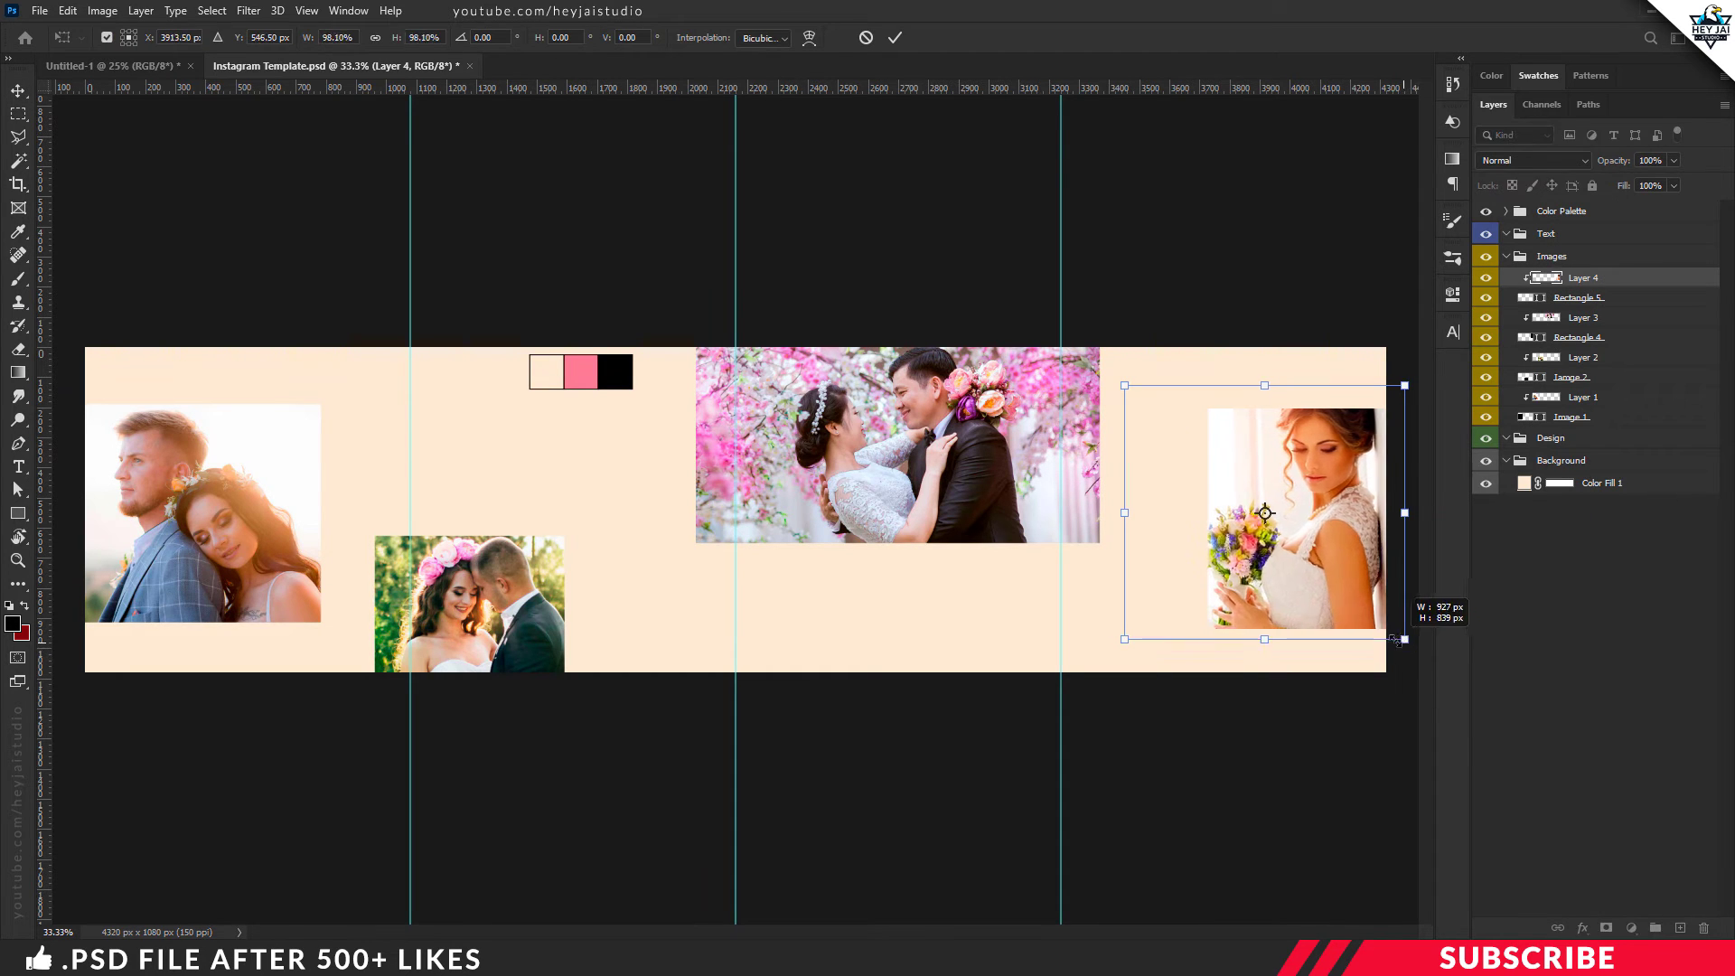
drag(1124, 386, 1143, 406)
drag(1365, 479, 1367, 480)
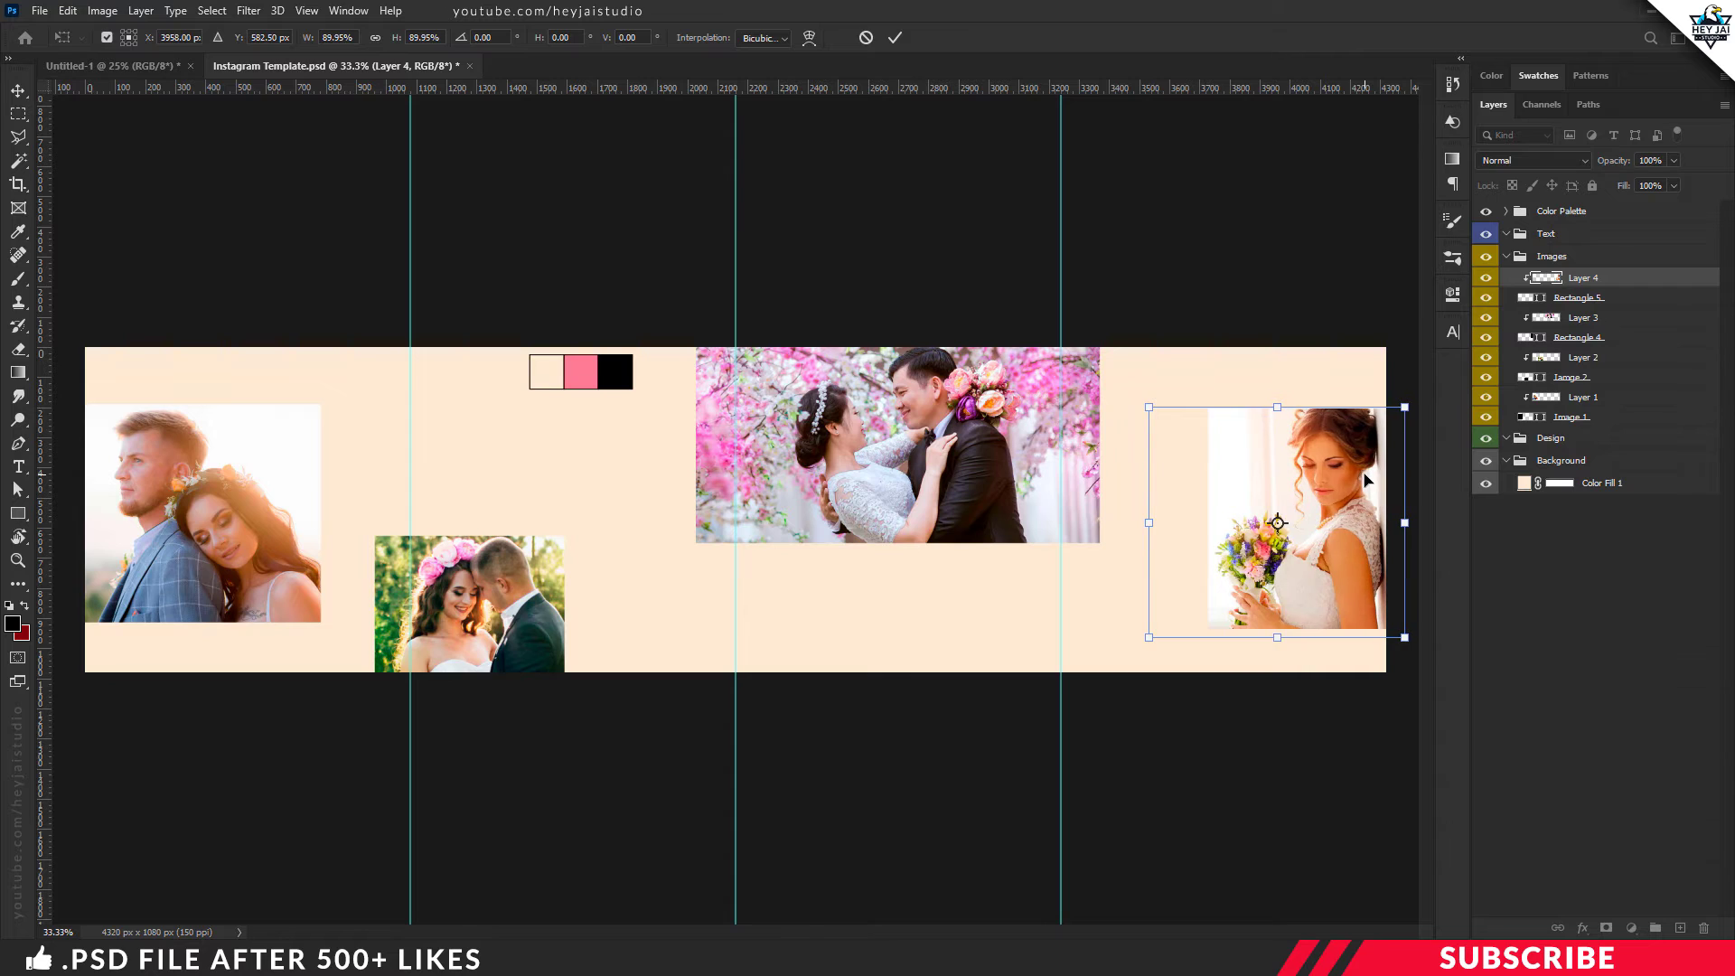
key(Return)
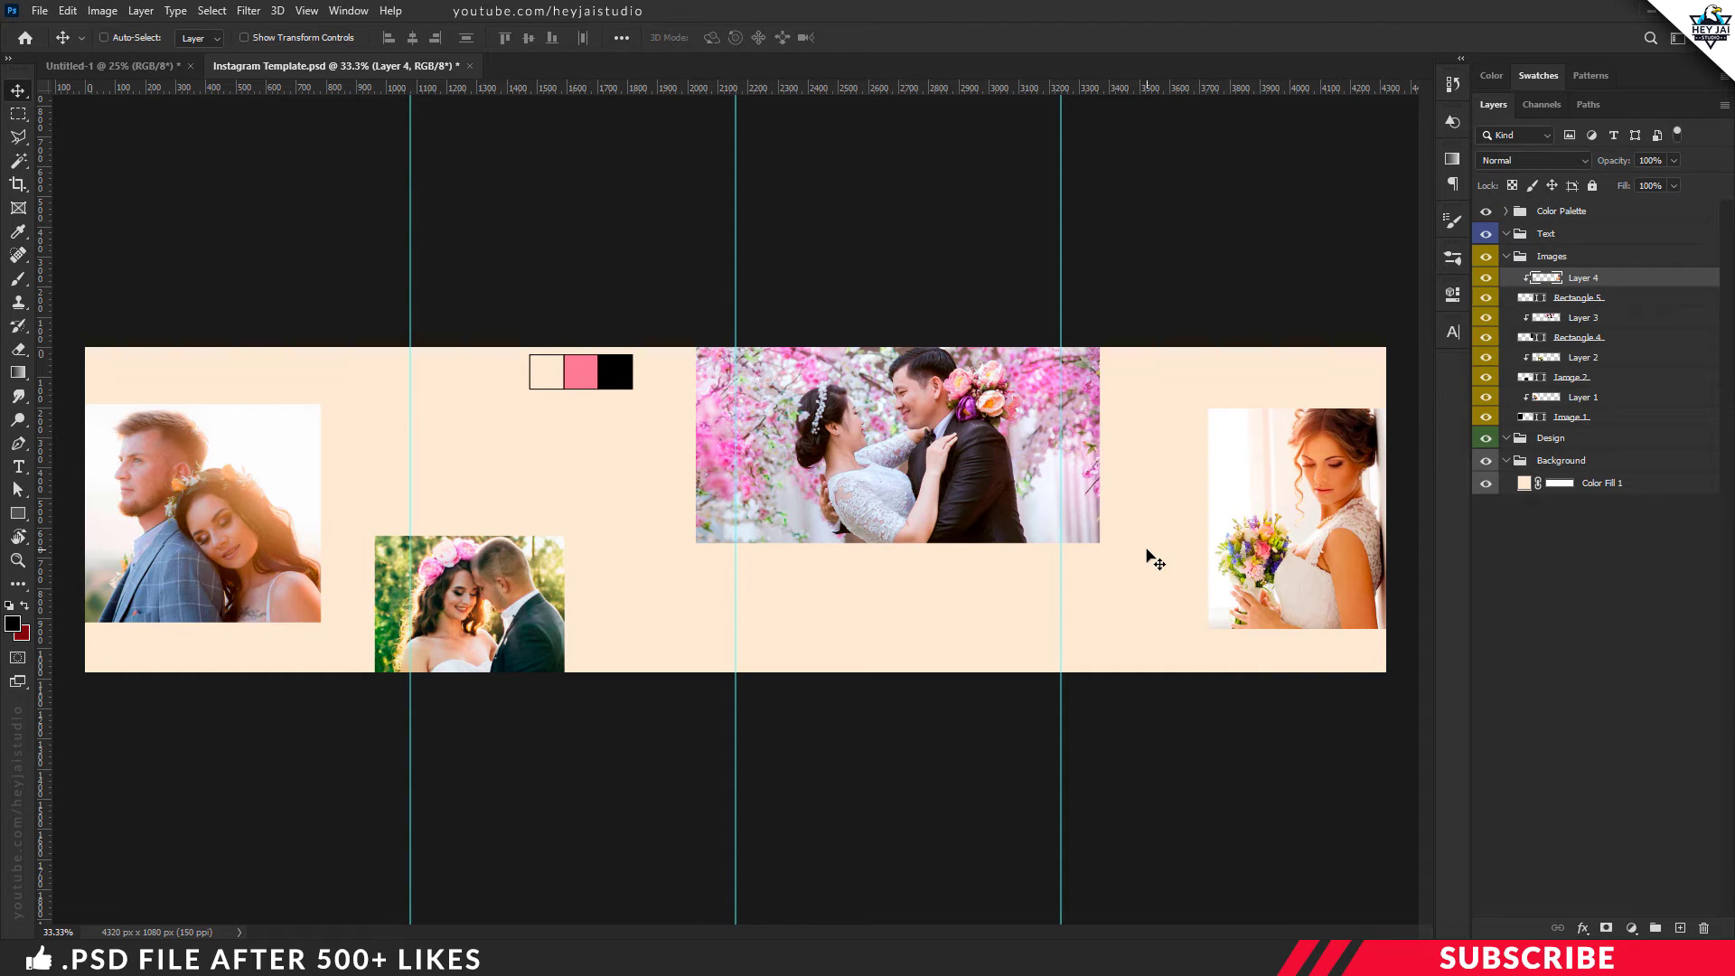
Add a new layer in the Design group and sample the palette pink as foreground colour
click(1506, 258)
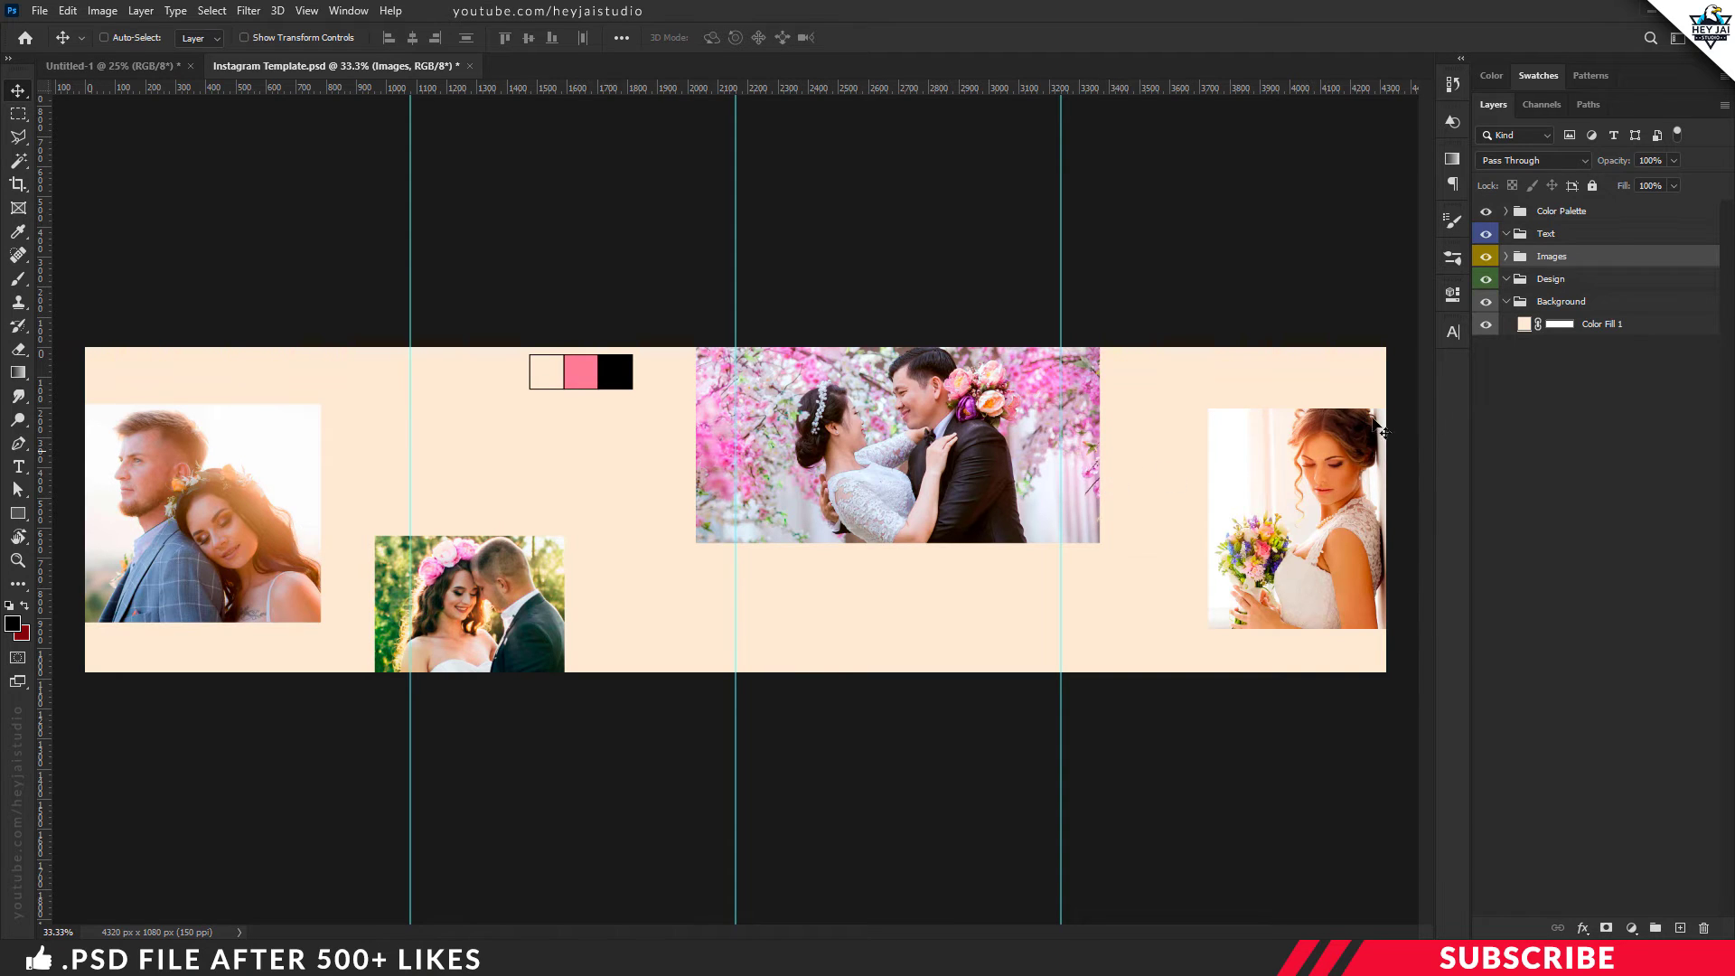
click(1551, 280)
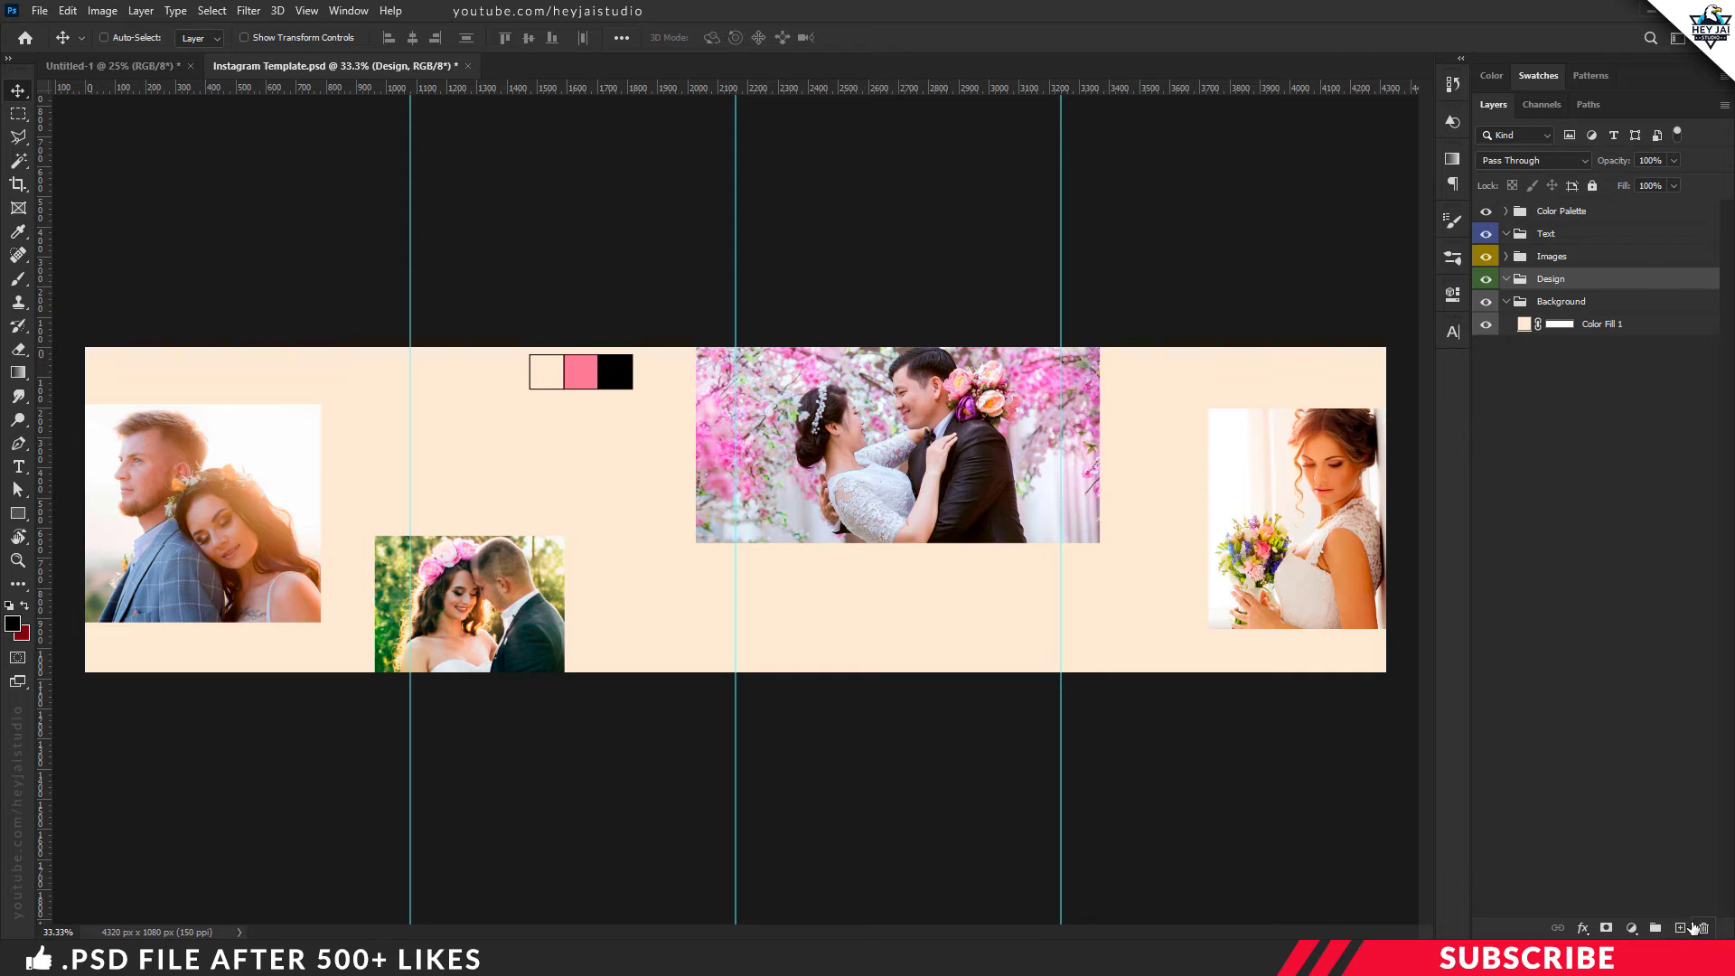
click(1679, 930)
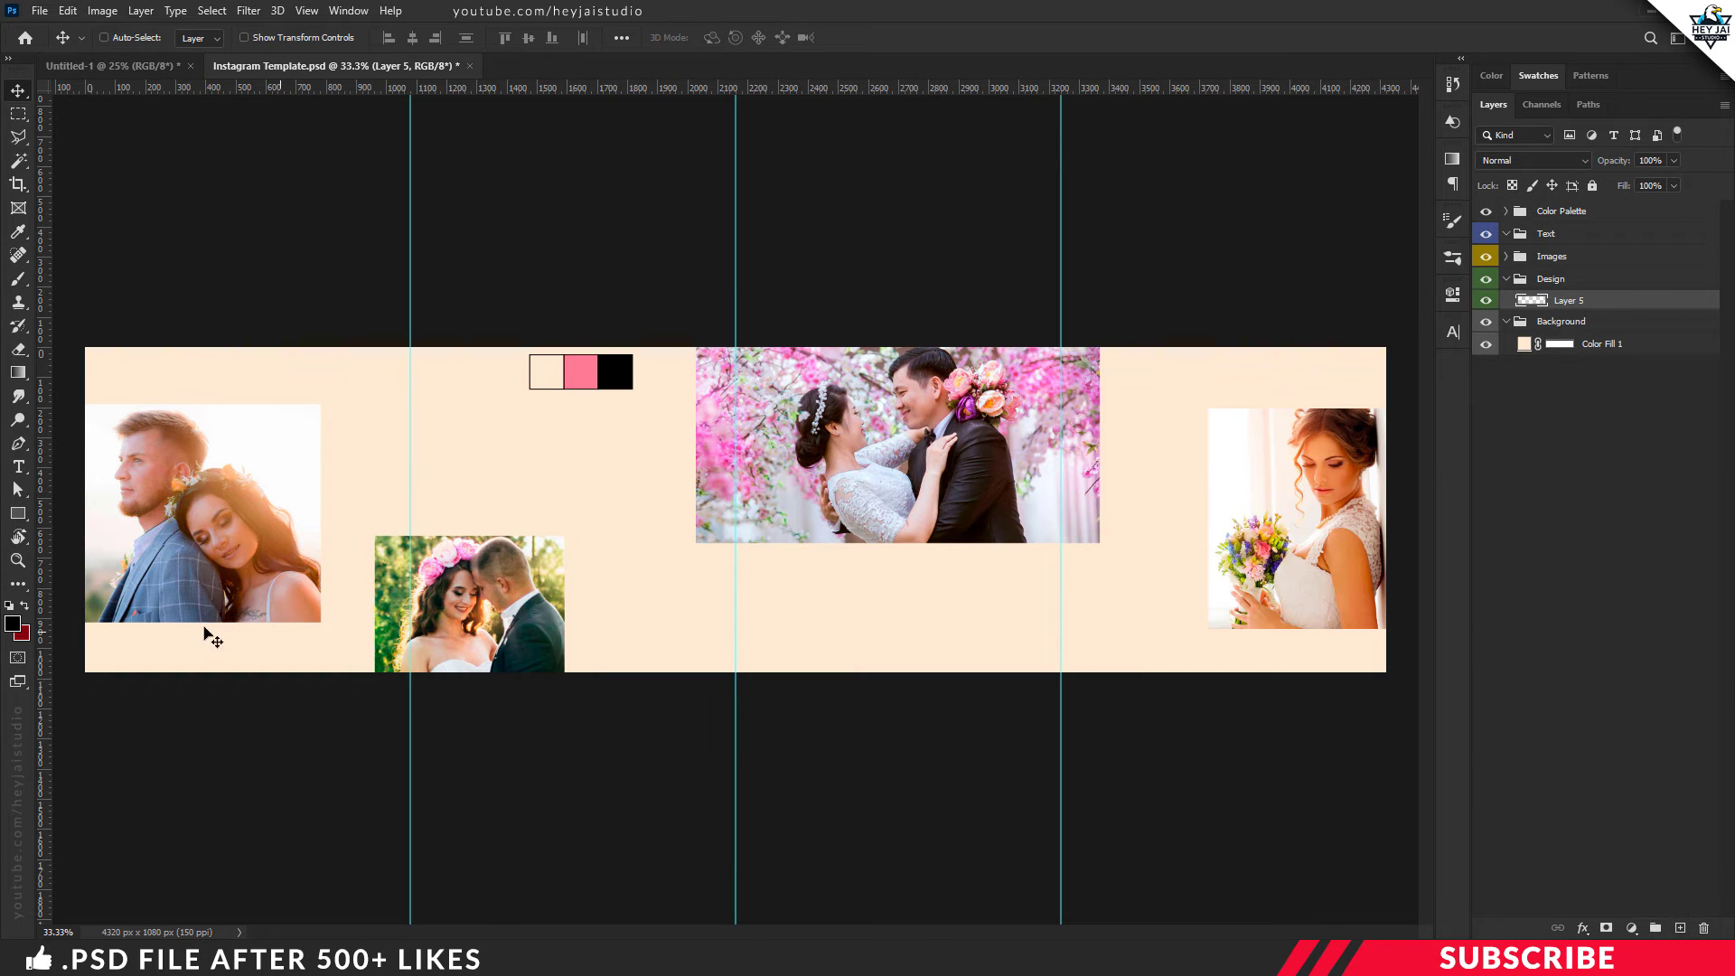
click(21, 630)
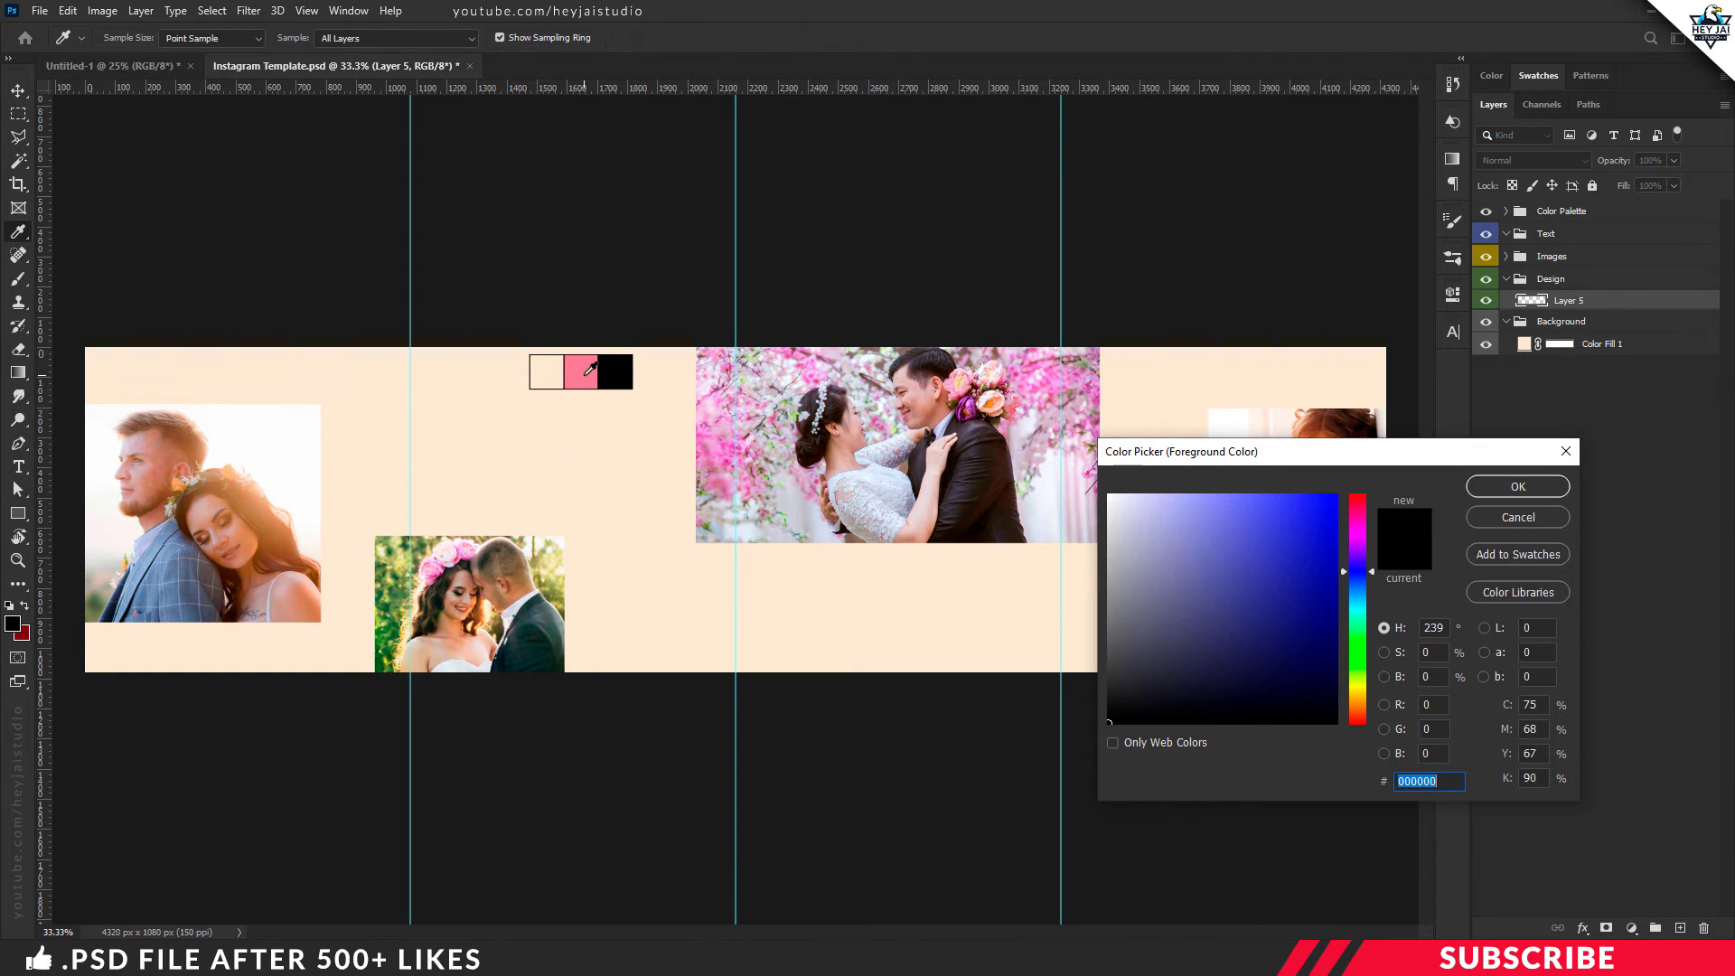
click(581, 373)
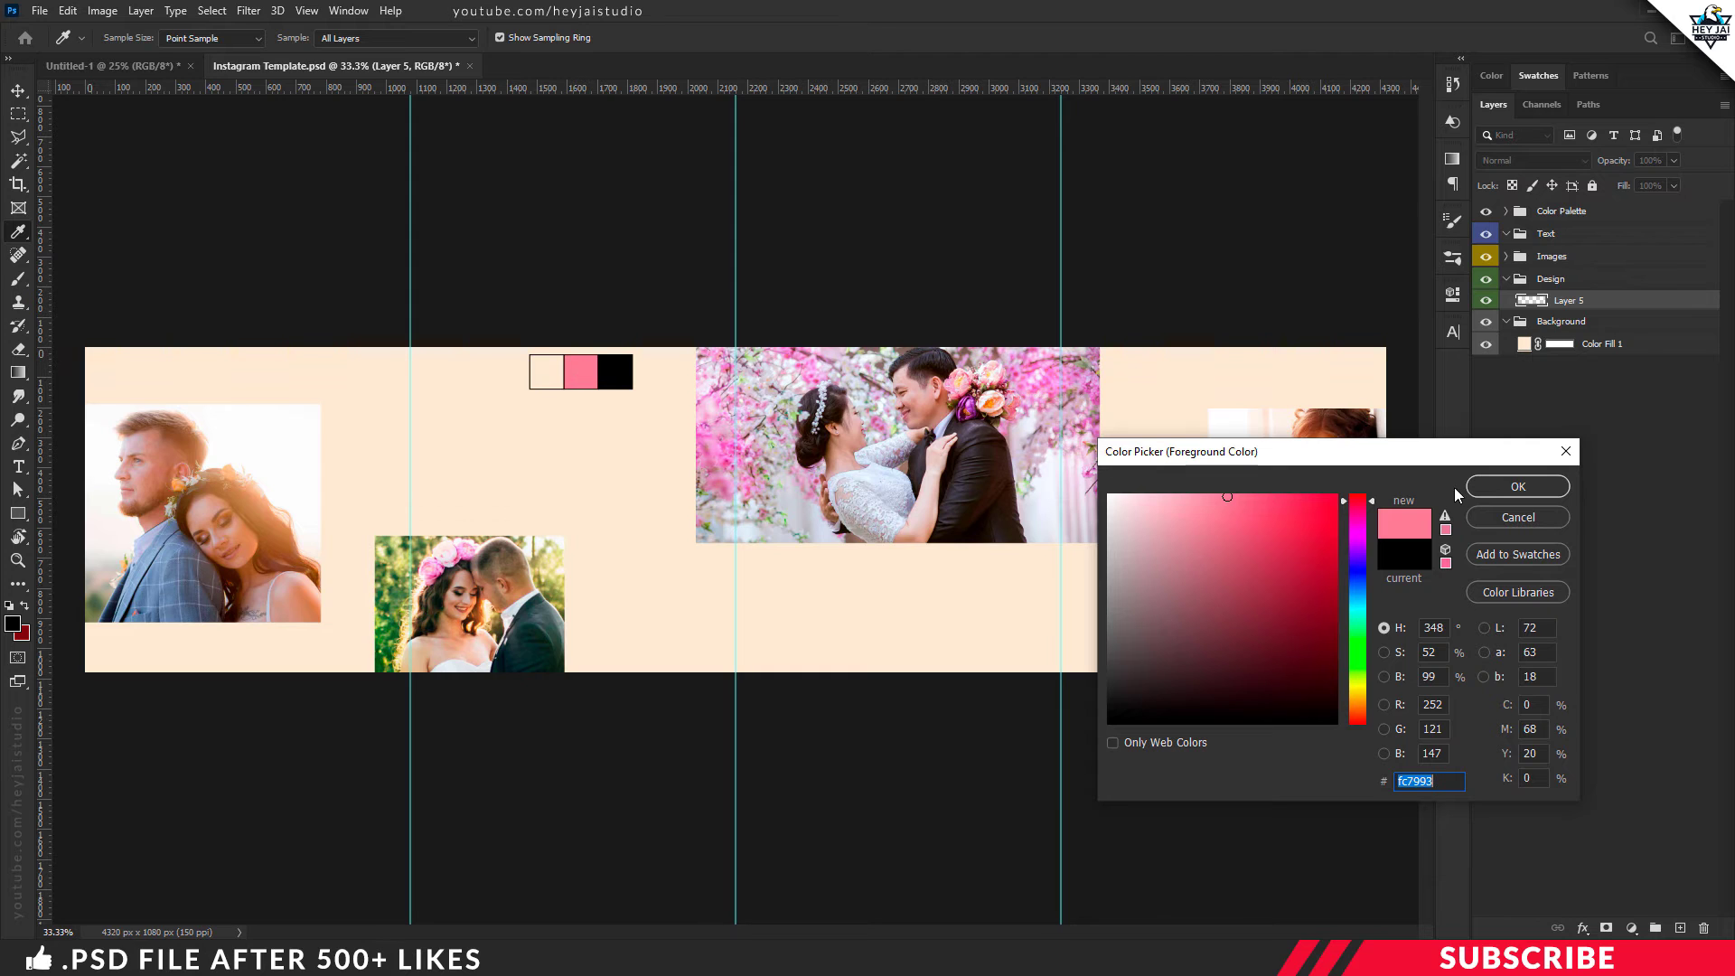
click(1505, 488)
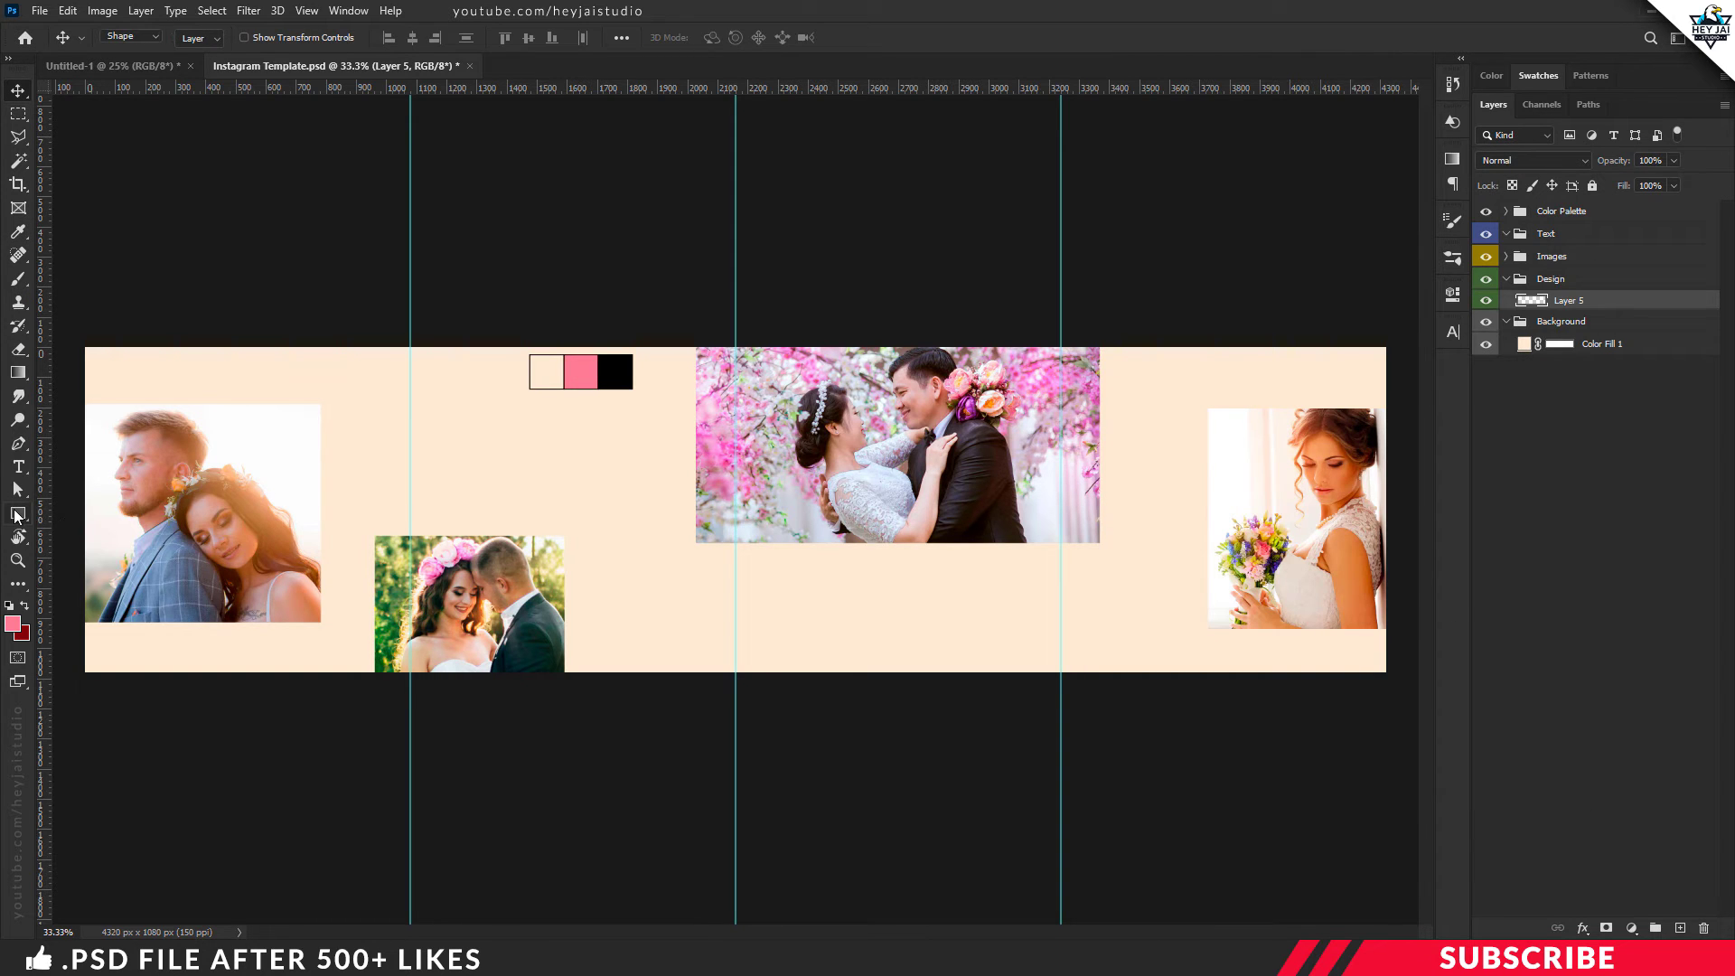
Draw pink Rectangle 6 (153 × 855 px) behind the first photo and Rectangle 7 beside the second
drag(17, 517, 70, 524)
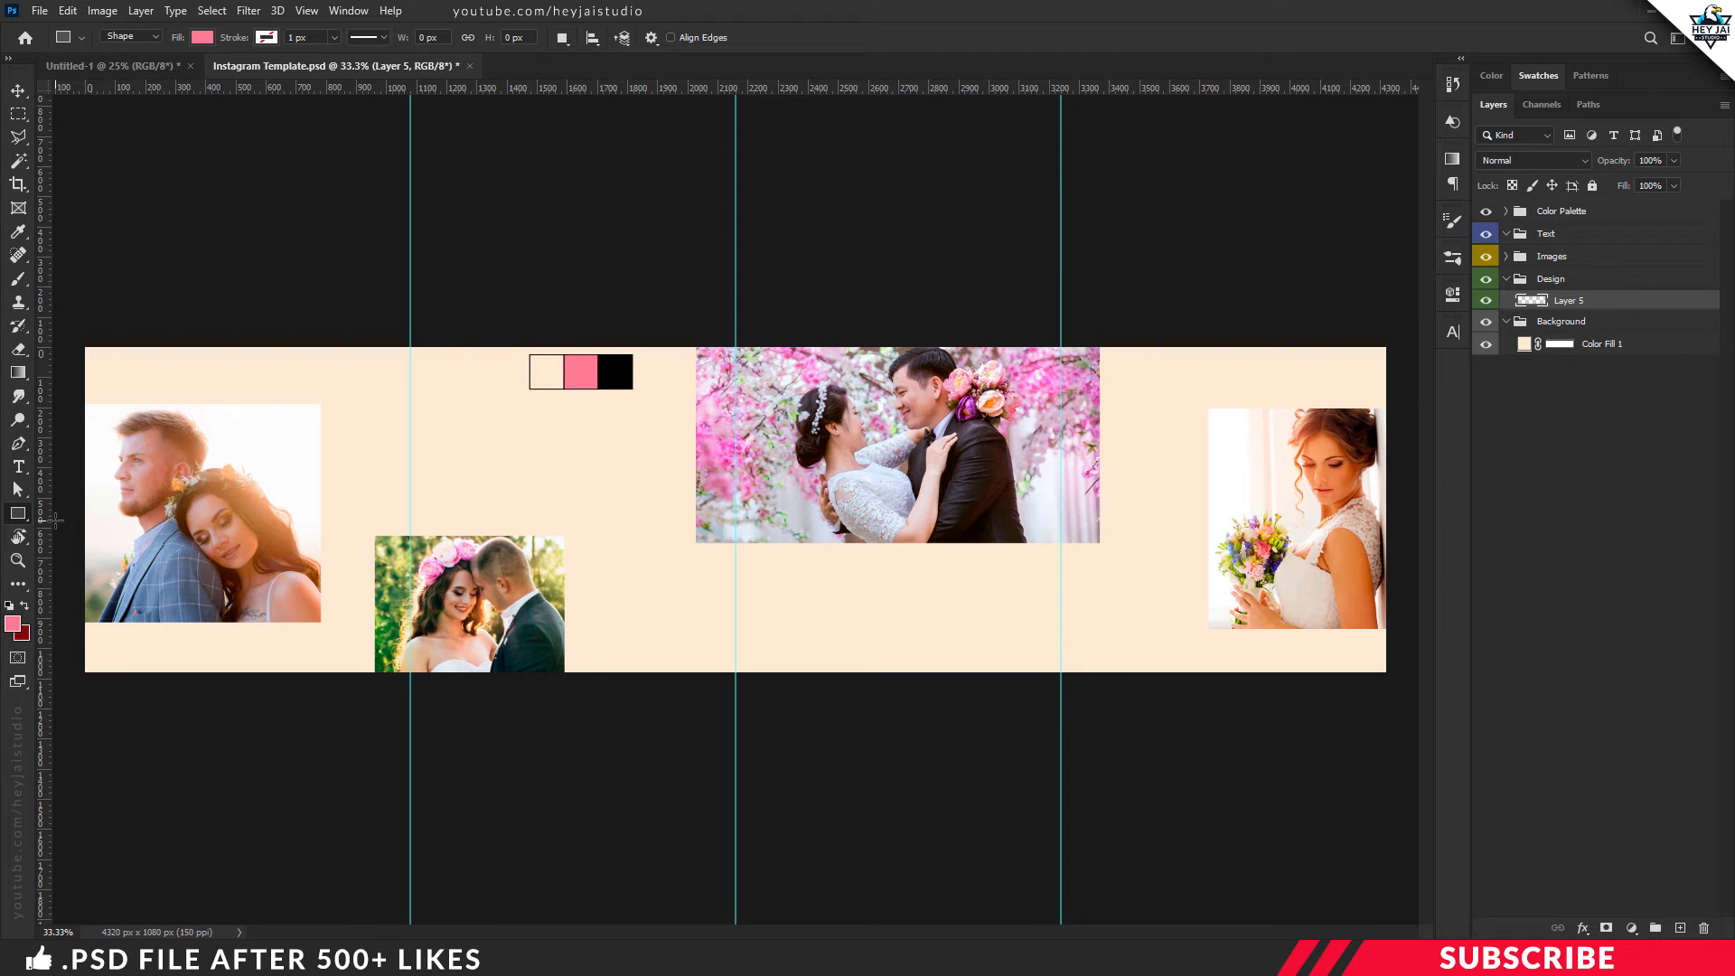
drag(73, 389, 117, 646)
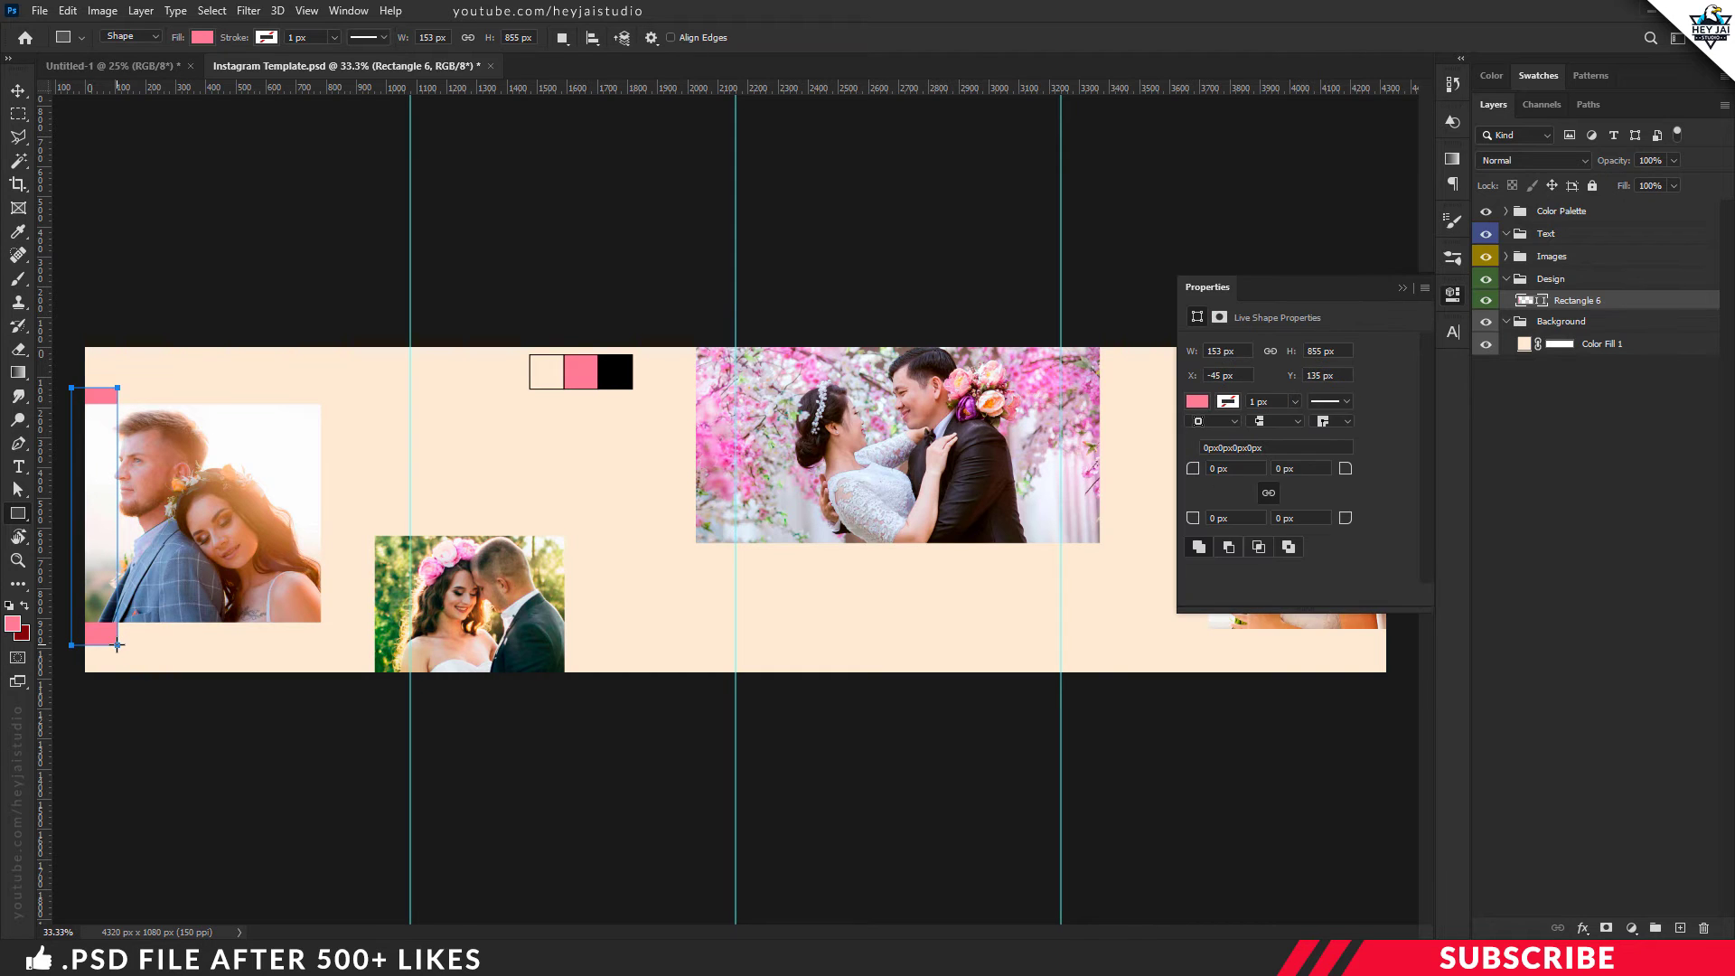
key(ctrl+t)
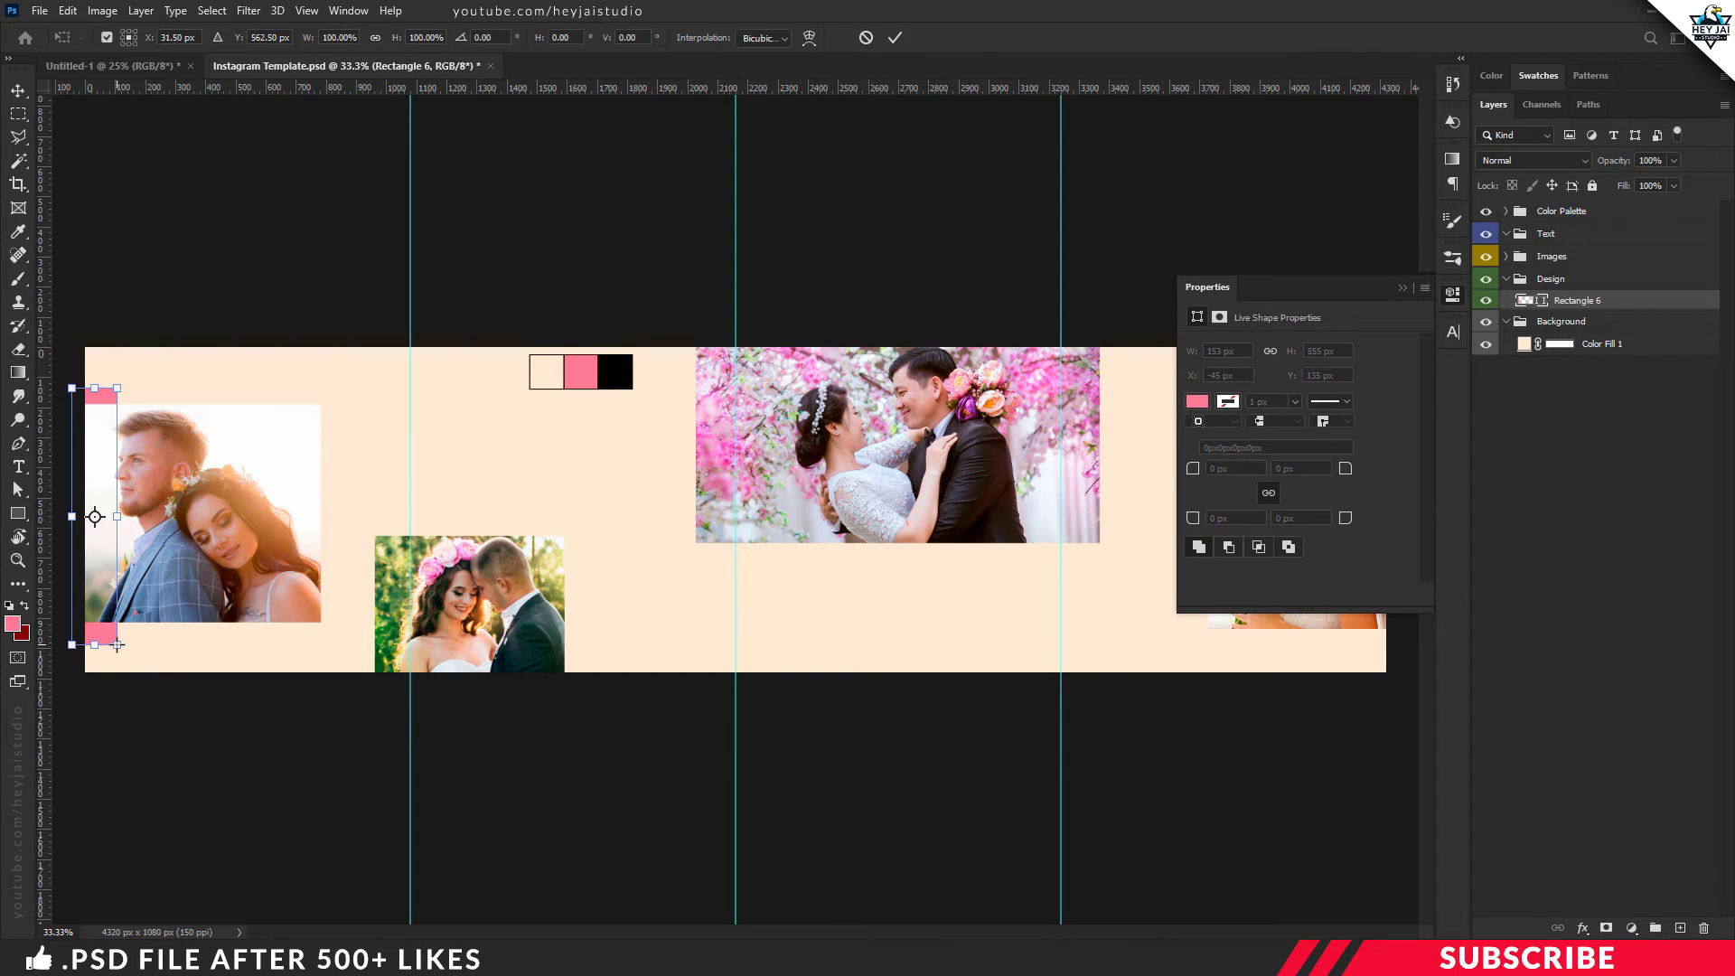
key(Return)
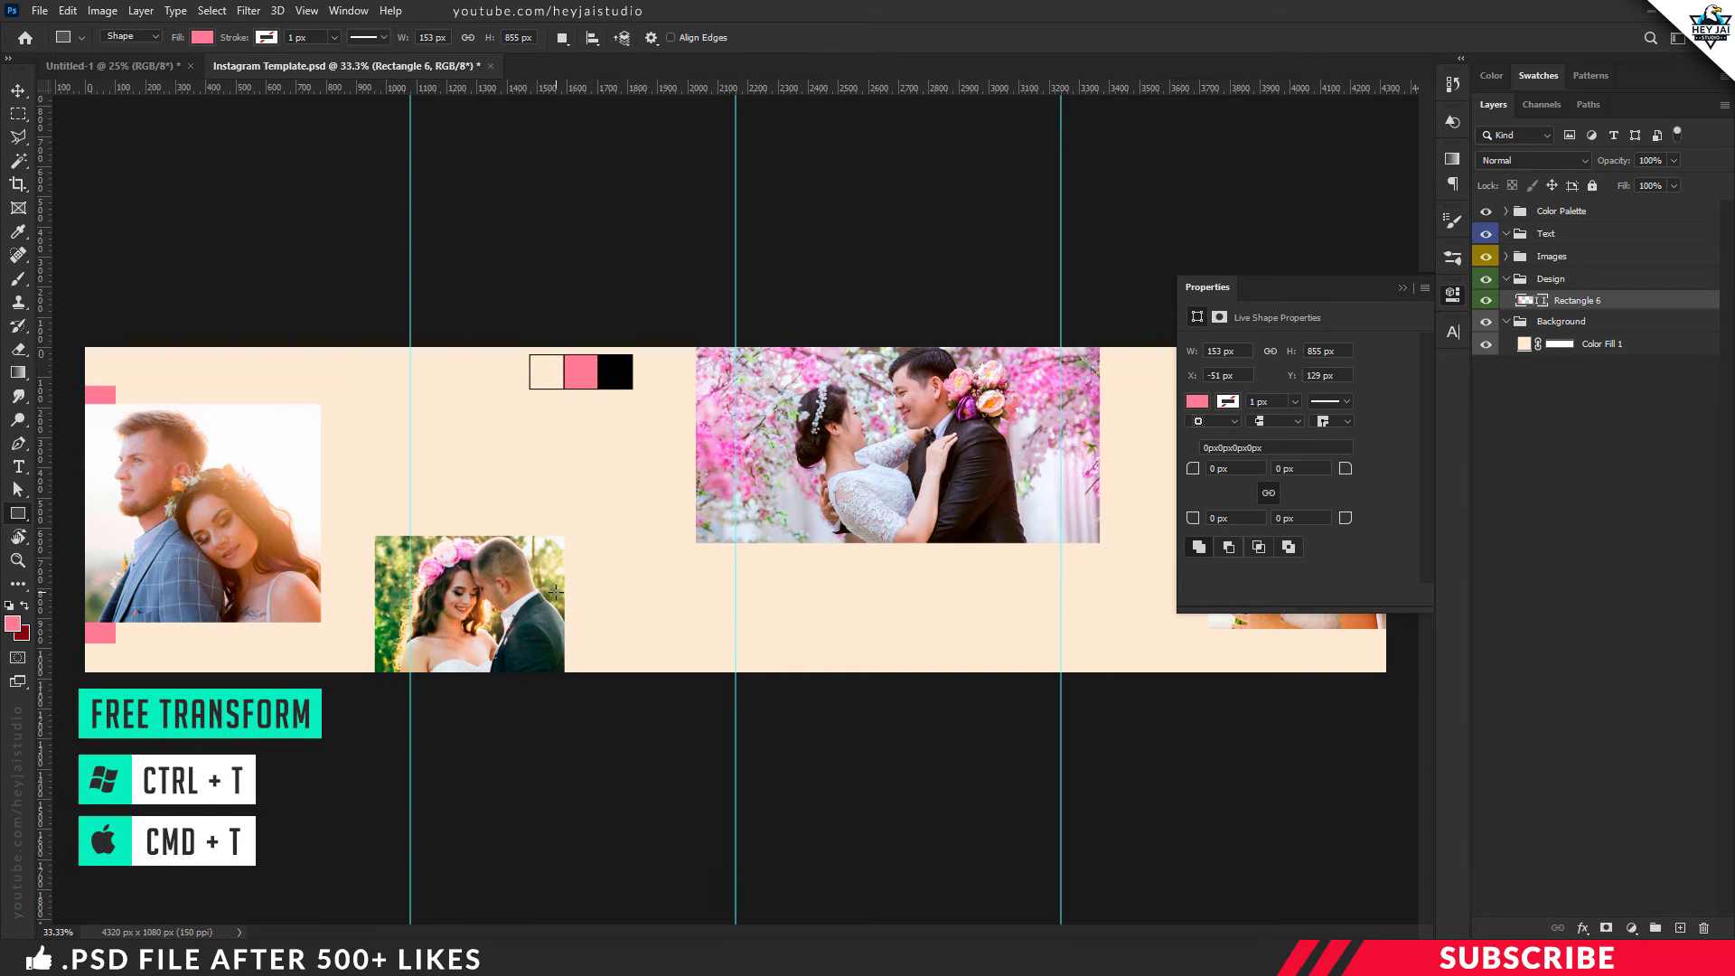
drag(533, 581, 581, 689)
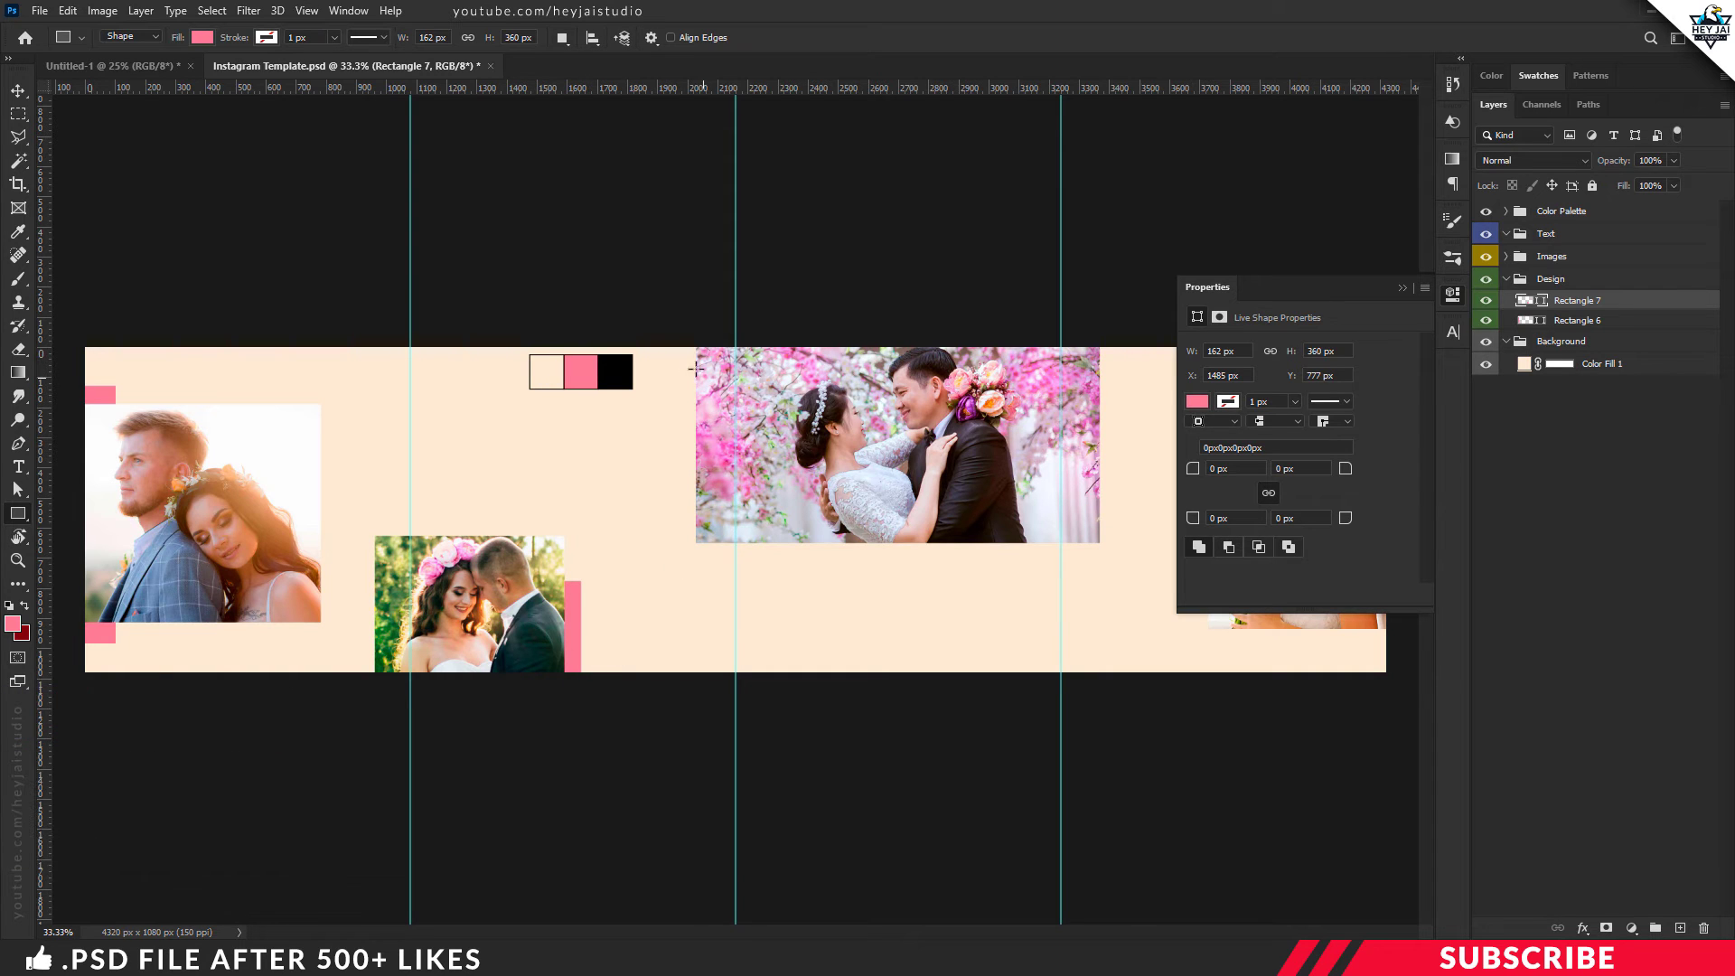
Draw pink bars left of the large couple photo and at its bottom-right corner
drag(683, 333, 723, 446)
key(Return)
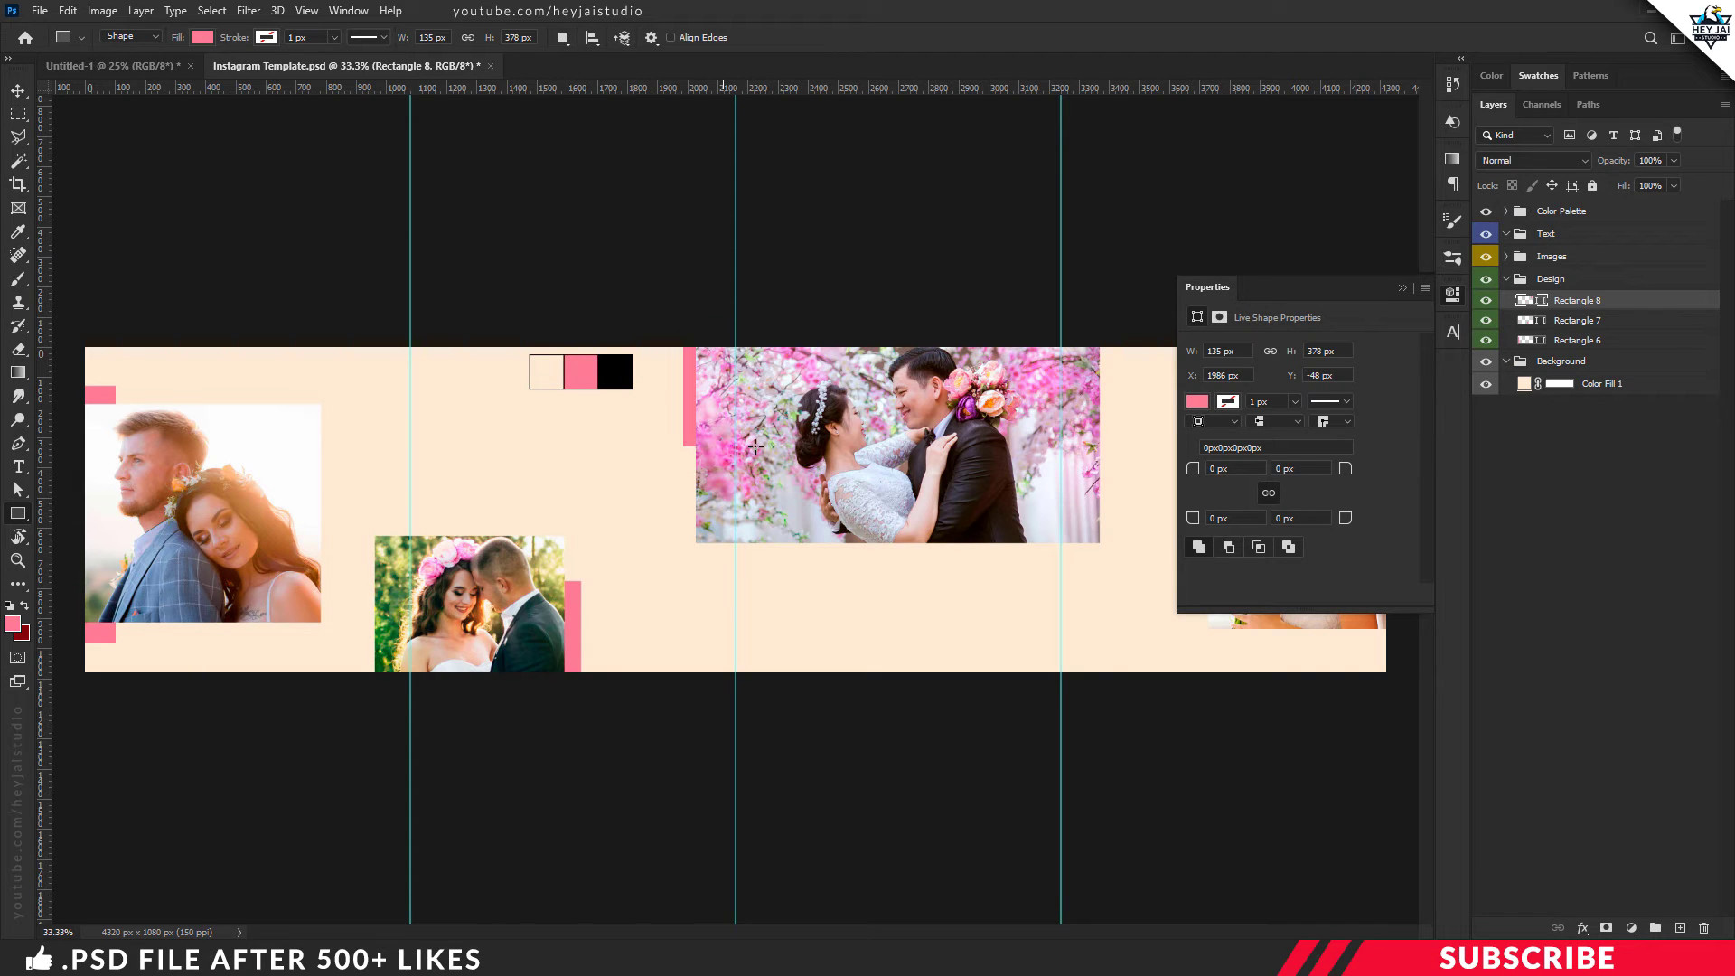
drag(1079, 438, 1122, 560)
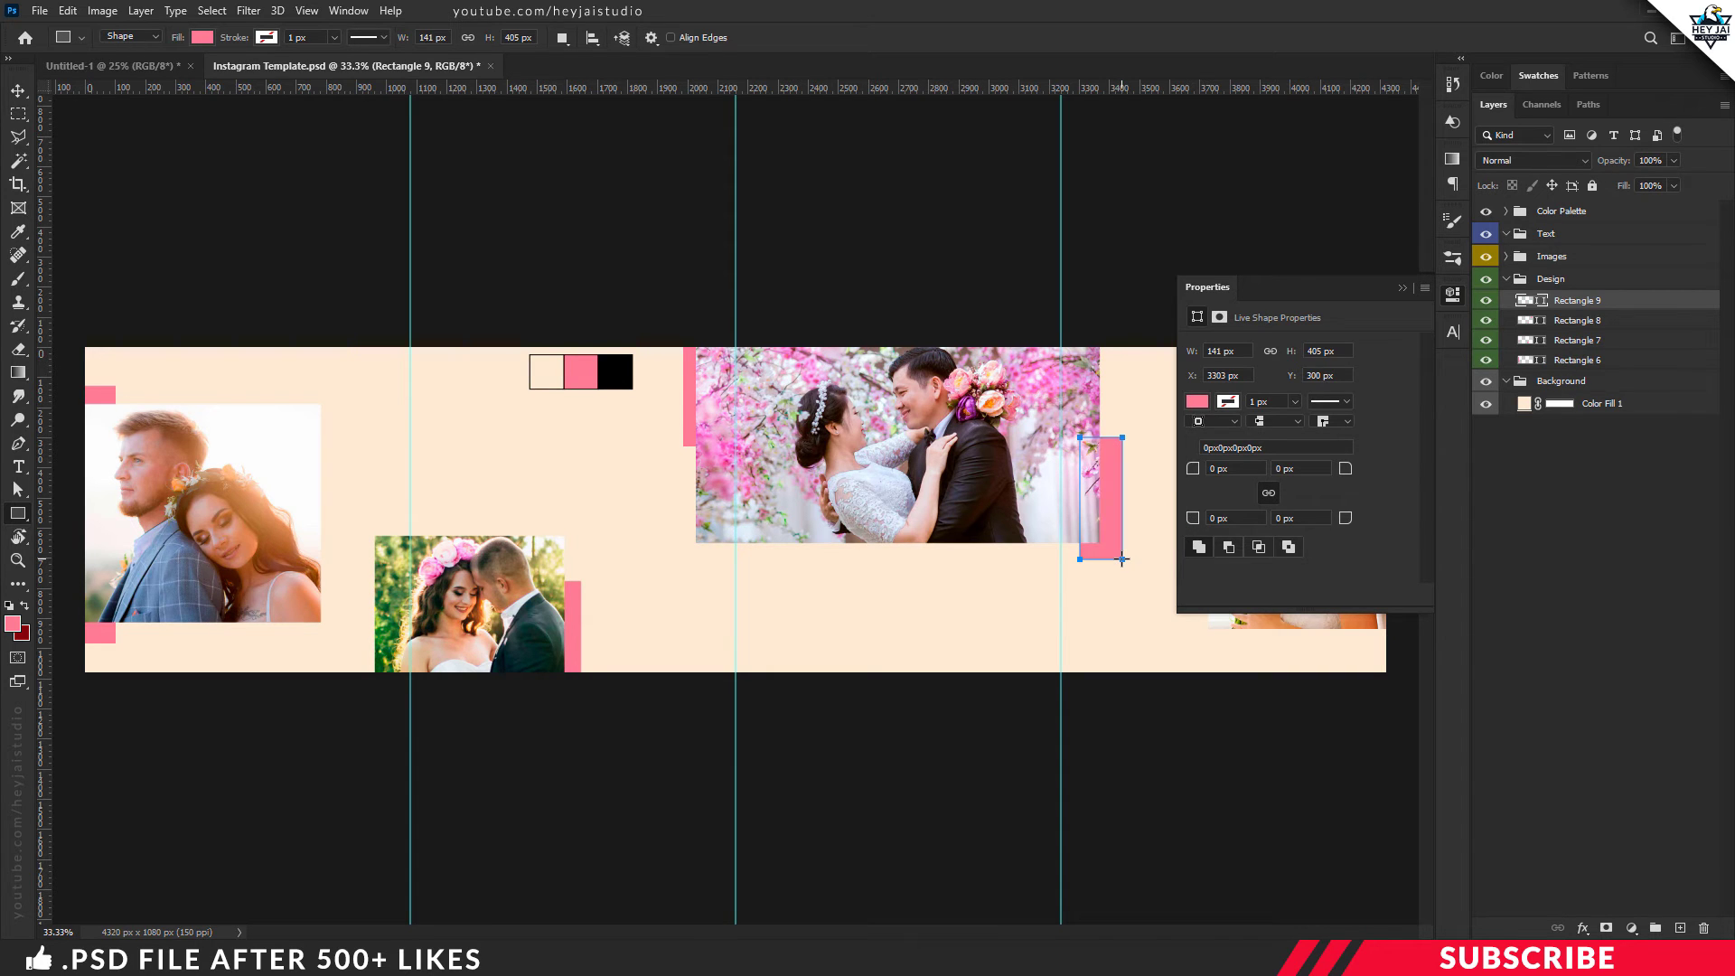
key(Return)
key(ctrl+t)
drag(1113, 502, 1106, 499)
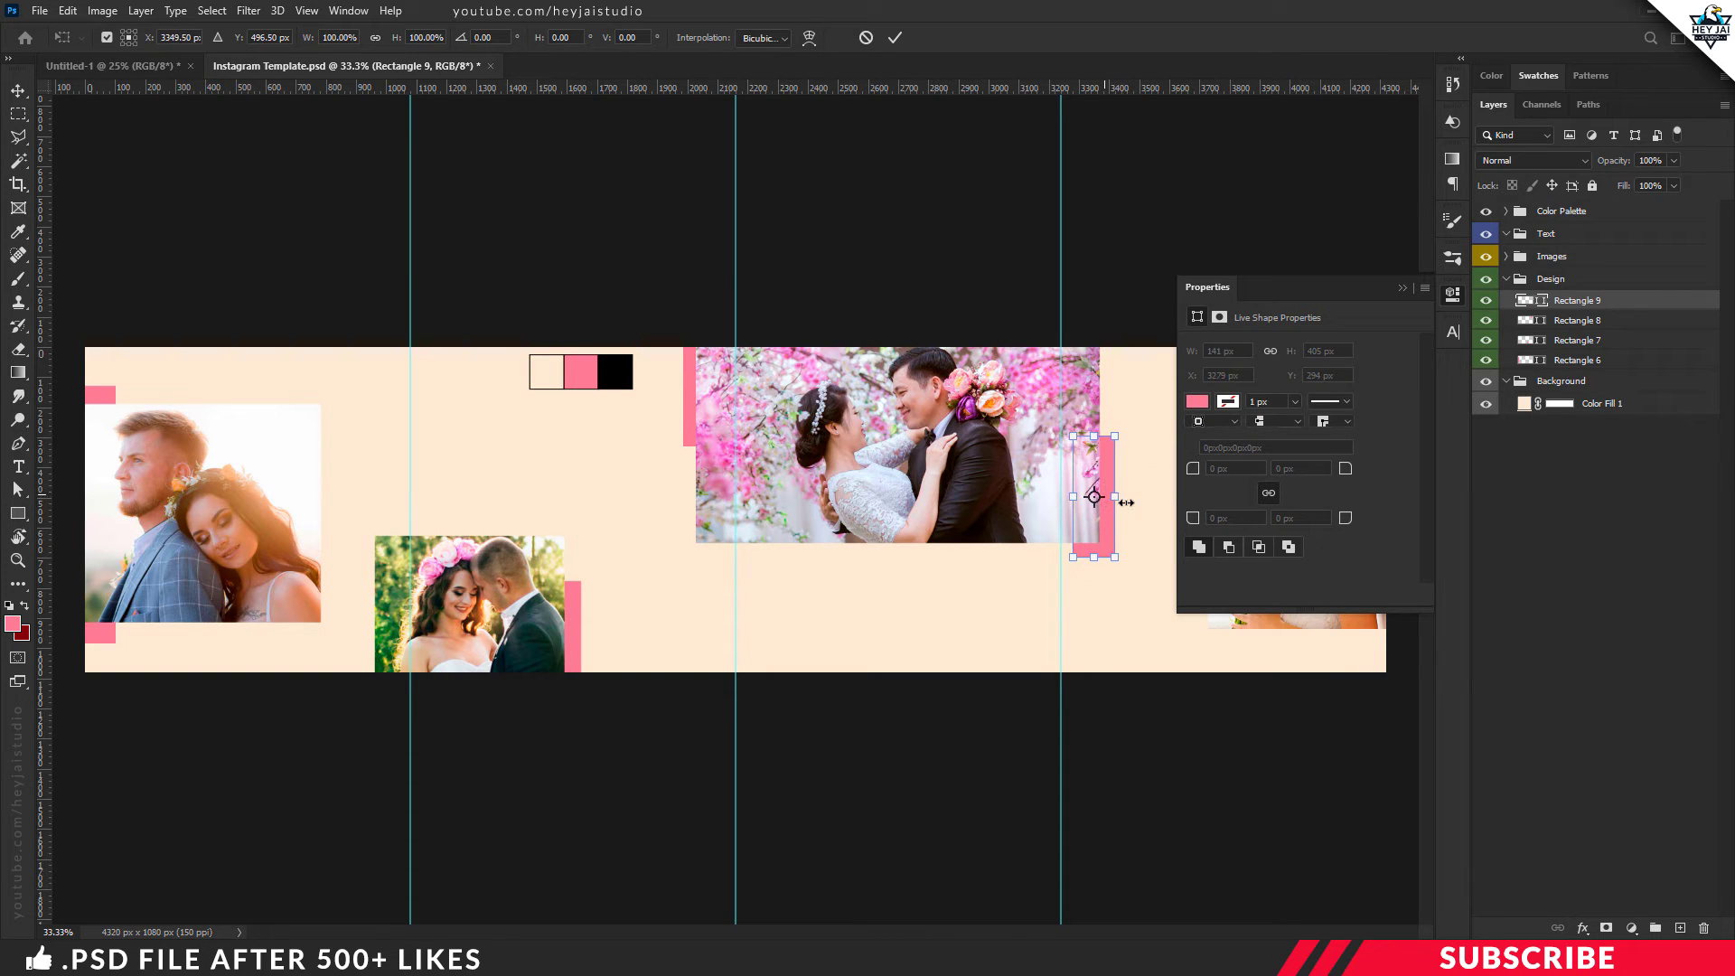
key(Return)
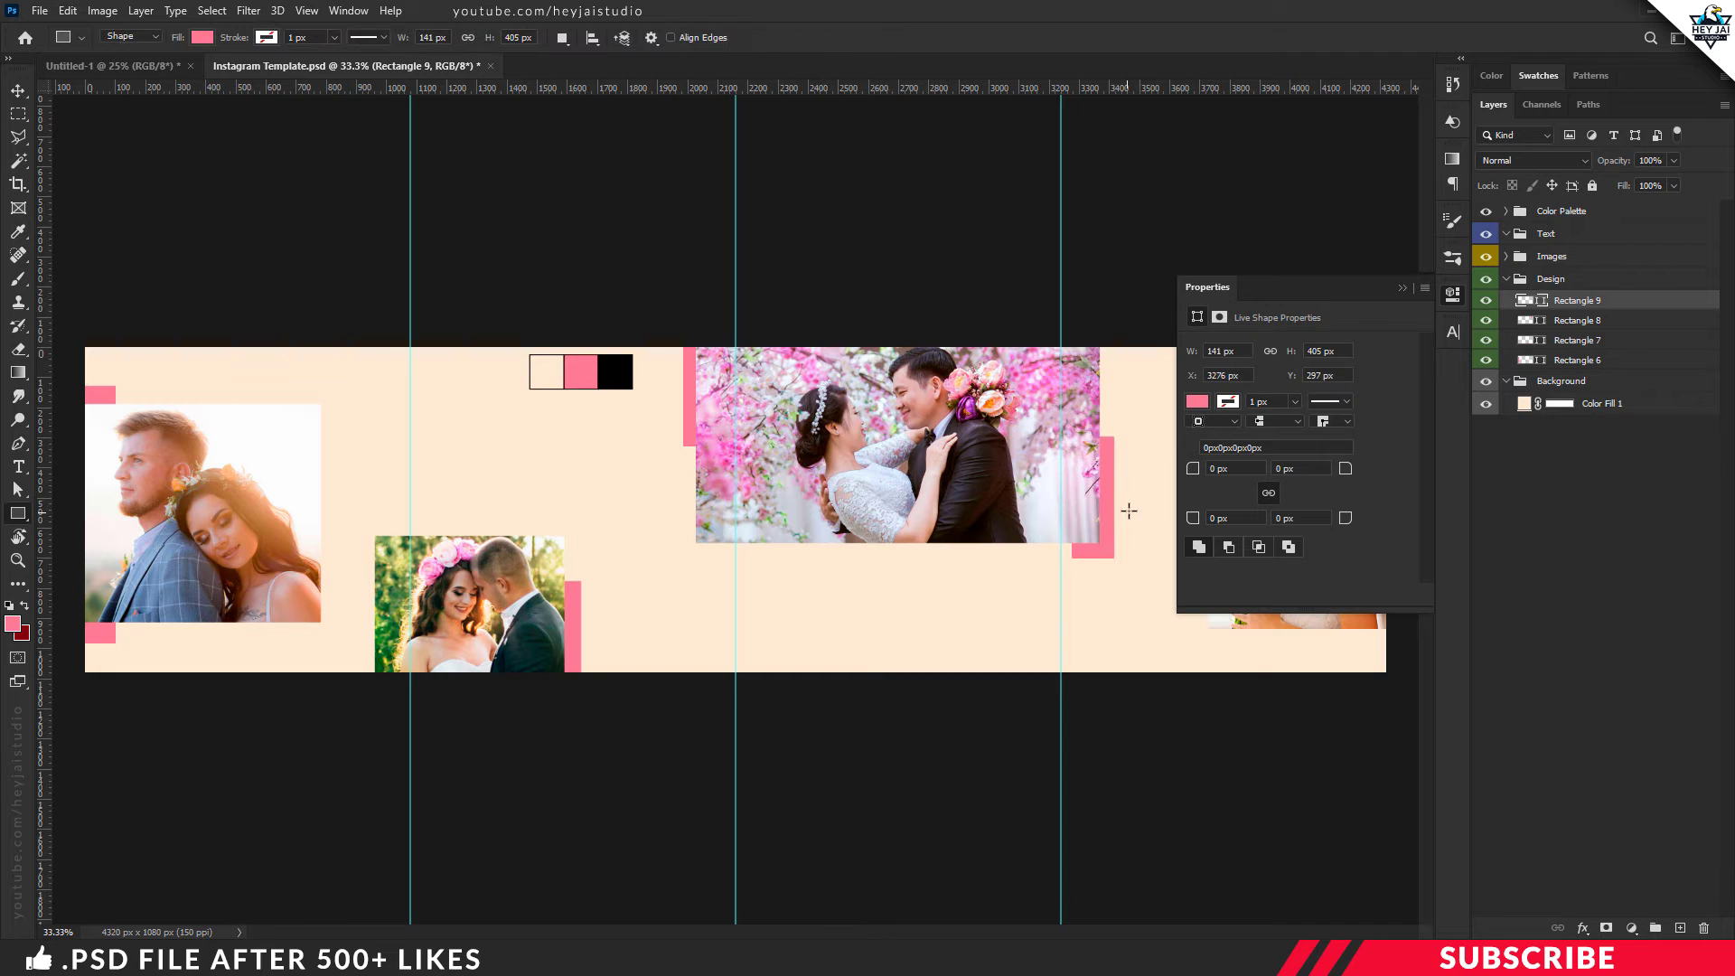
click(1455, 296)
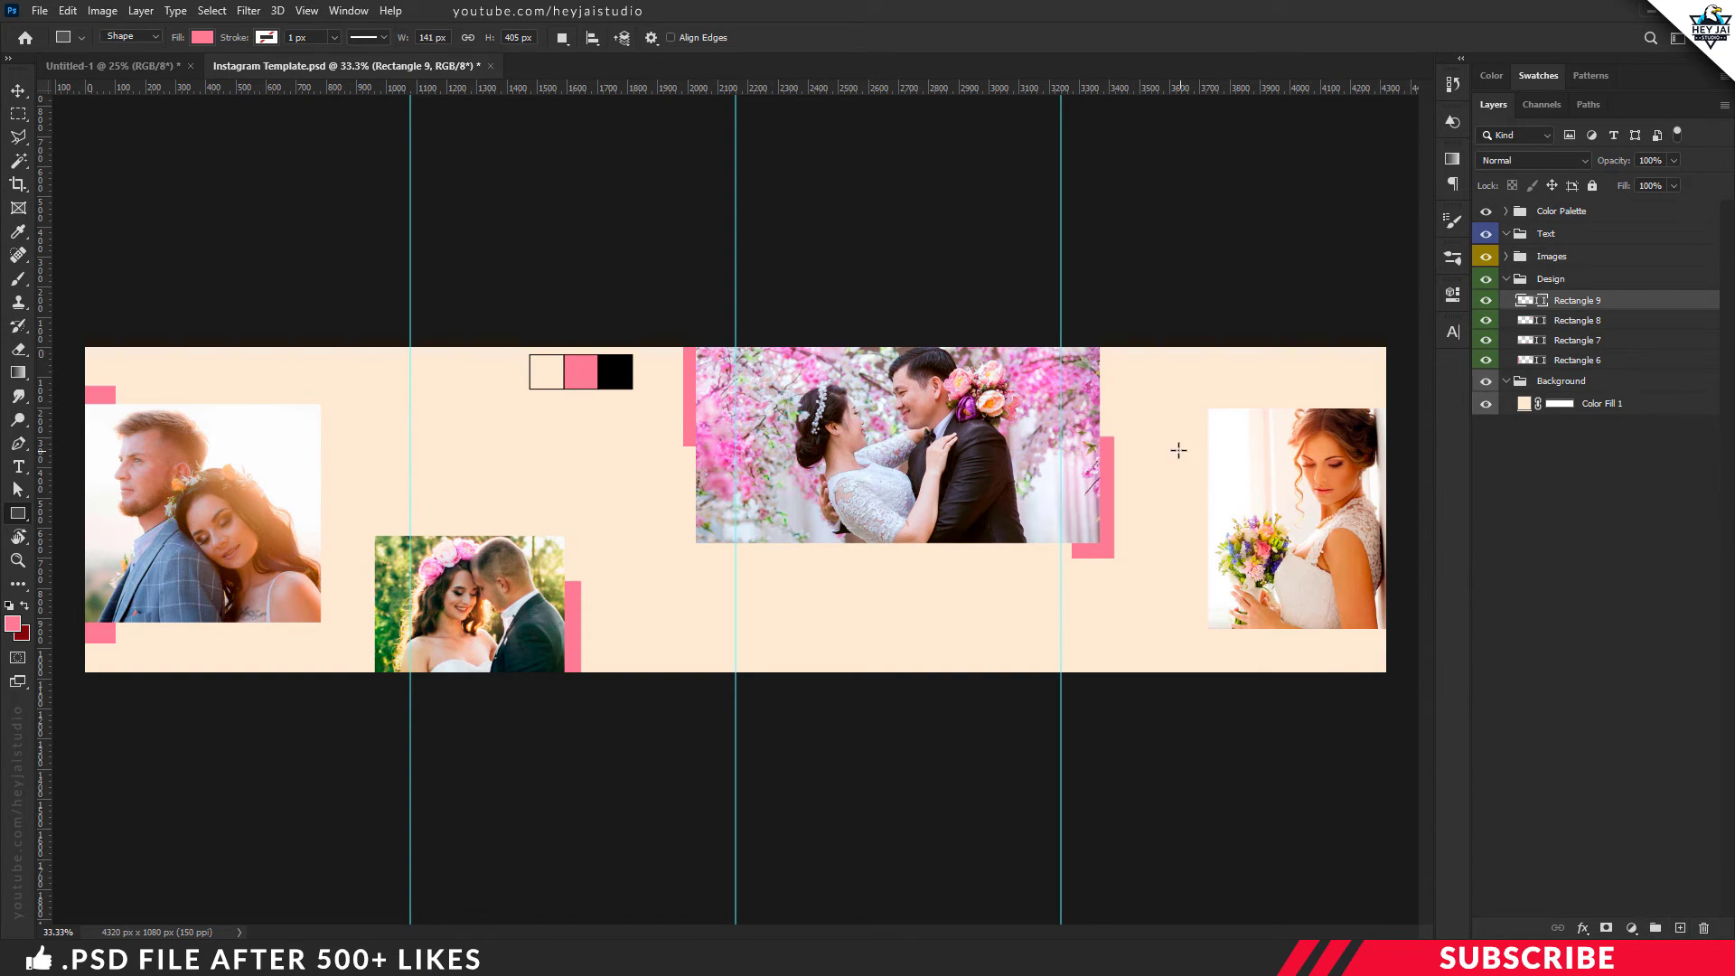
Draw a pink bar, Rectangle 10, to the left of the bride photo
mouse_move(1178, 450)
mouse_down()
mouse_move(1224, 557)
mouse_move(1284, 597)
mouse_up()
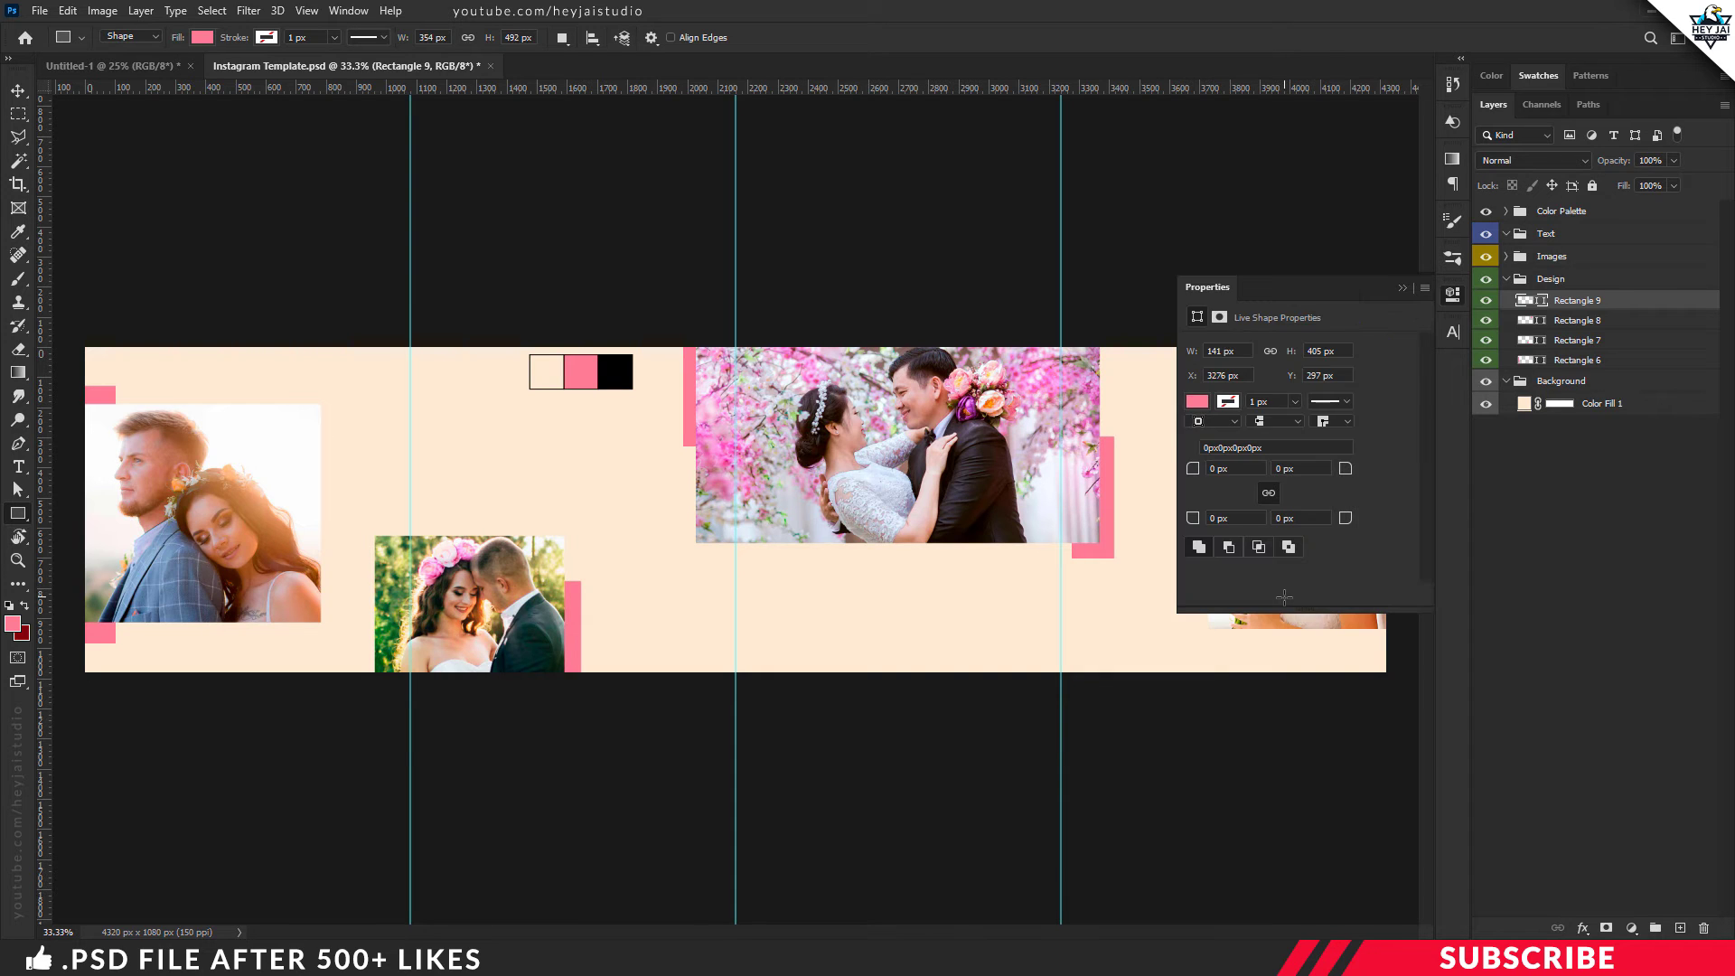
click(1453, 298)
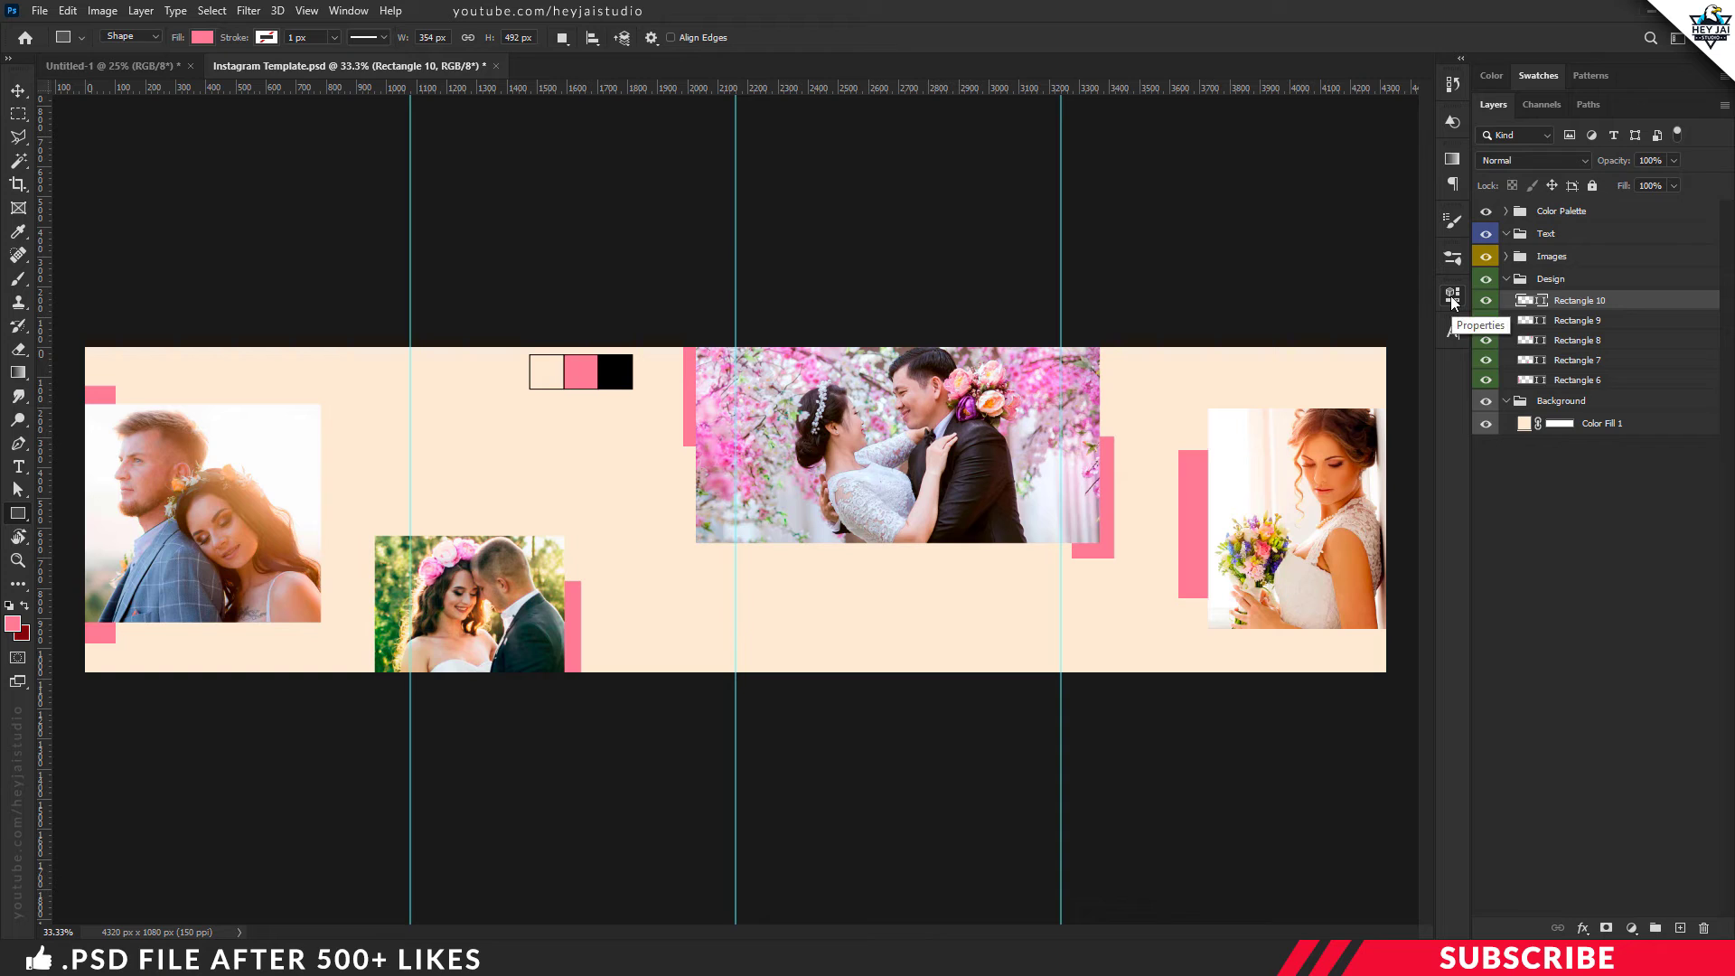
key(ctrl+t)
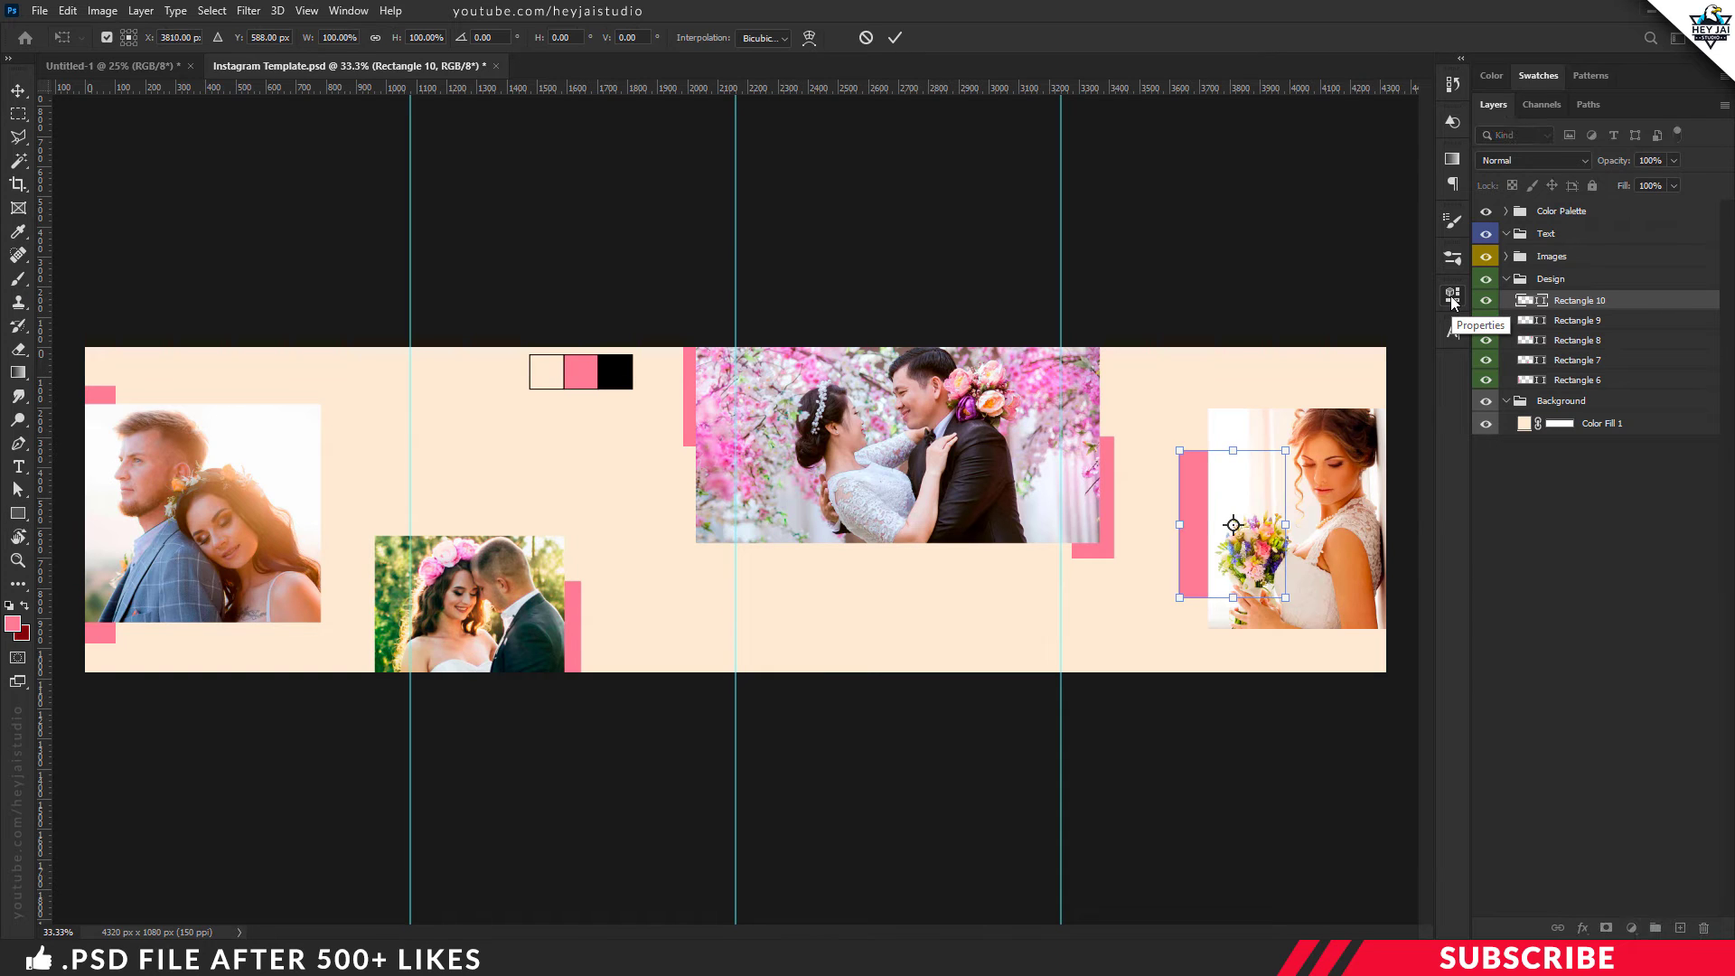
key(Return)
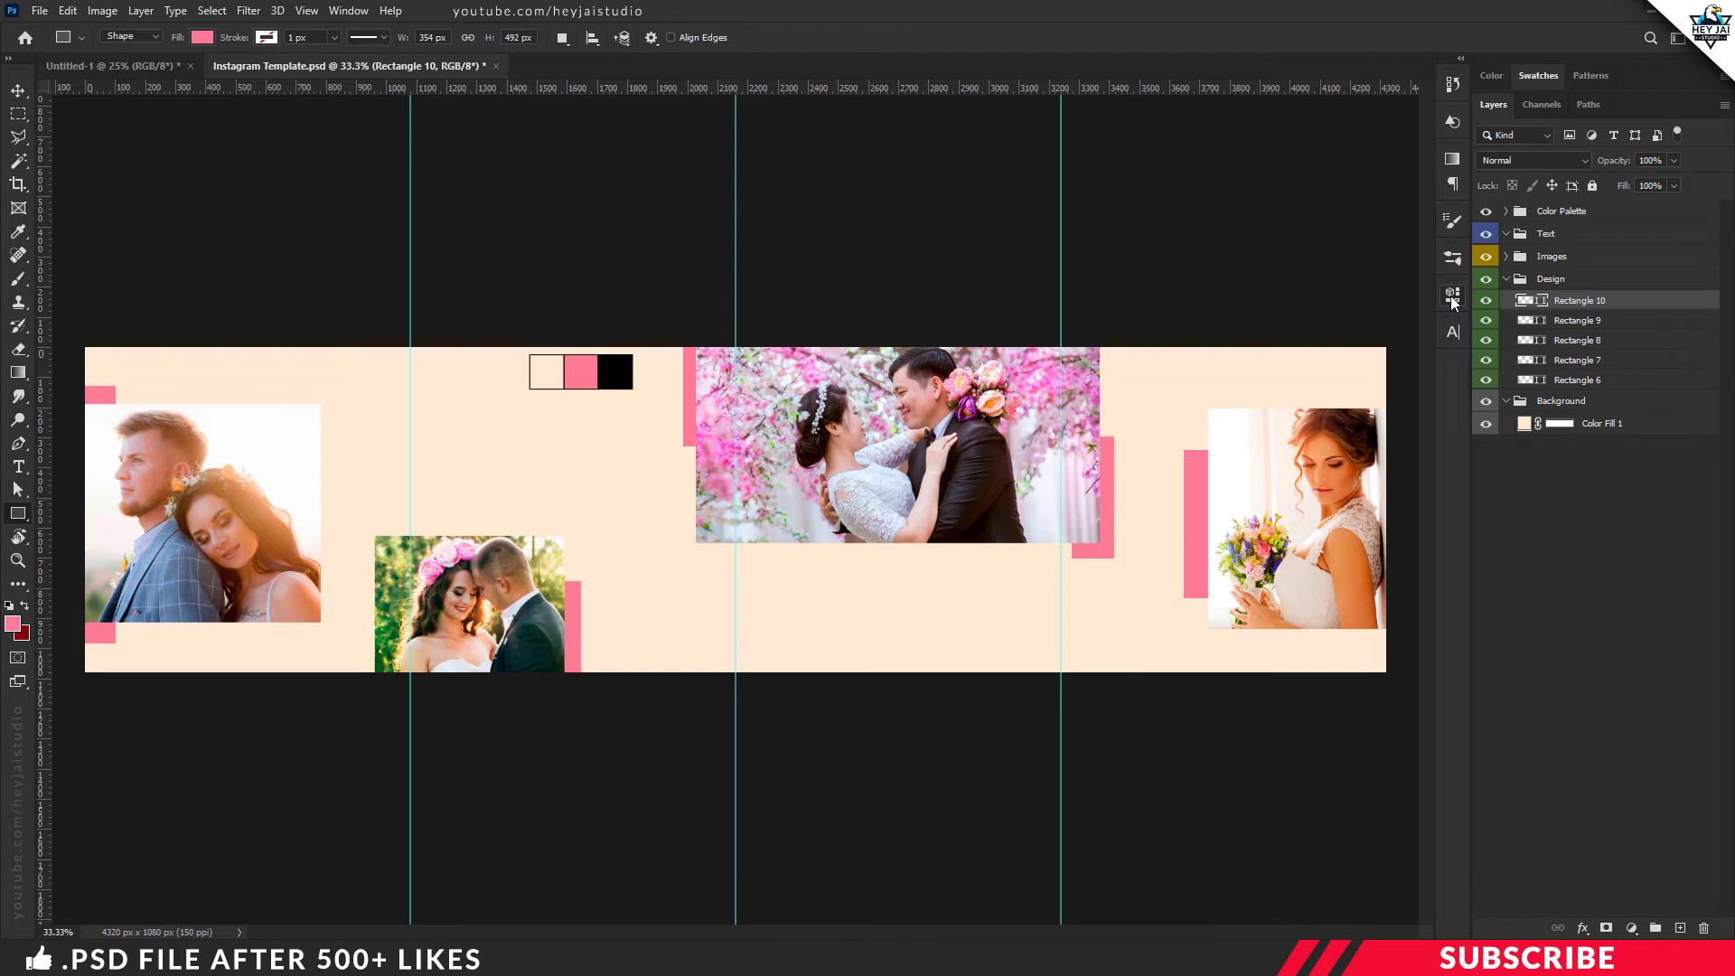
click(15, 94)
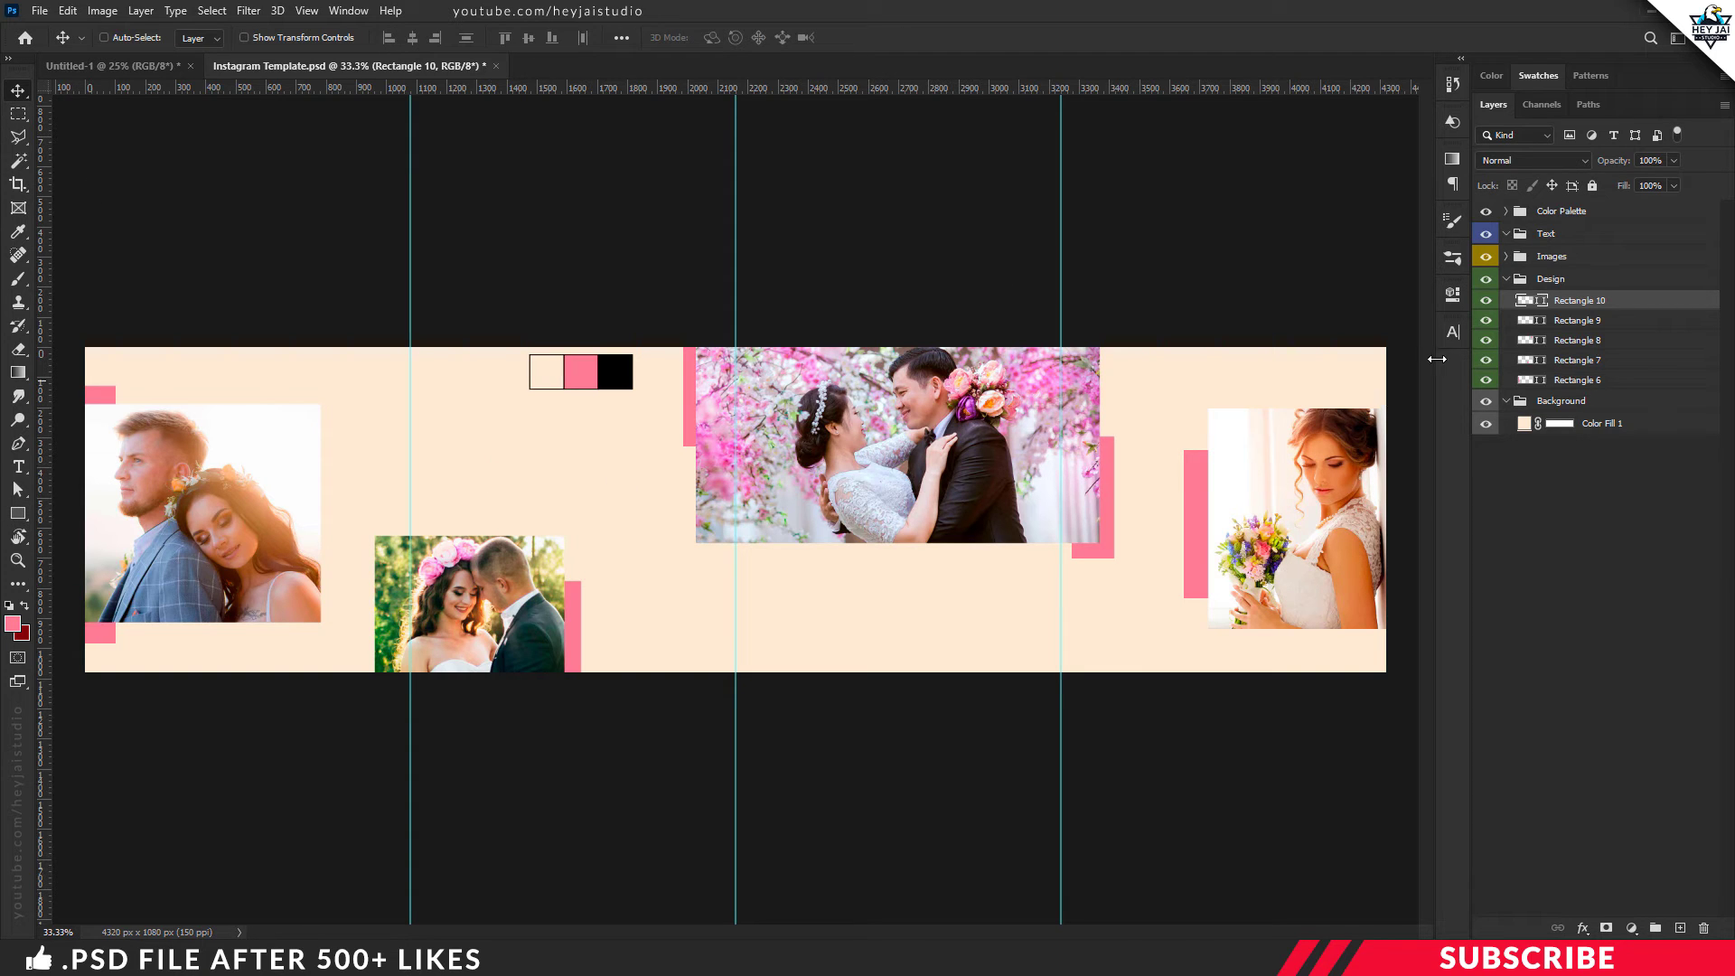
Add a new layer in the Text group and set the foreground colour to the palette black
click(1527, 280)
click(1573, 237)
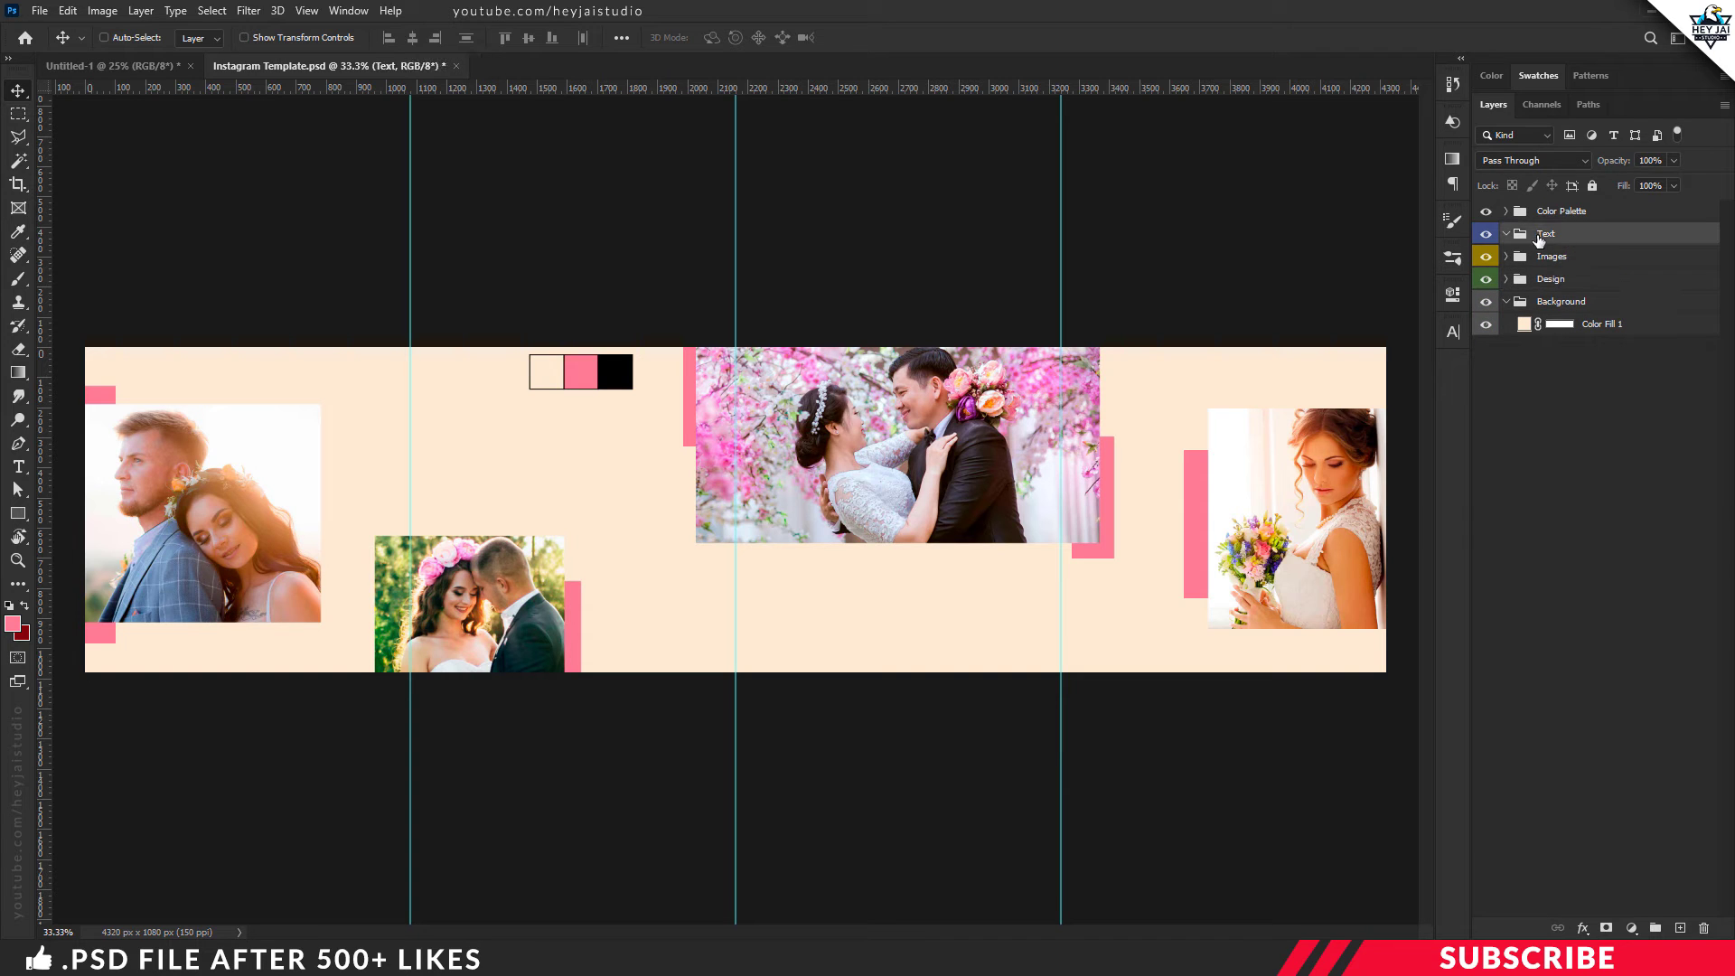
click(1680, 928)
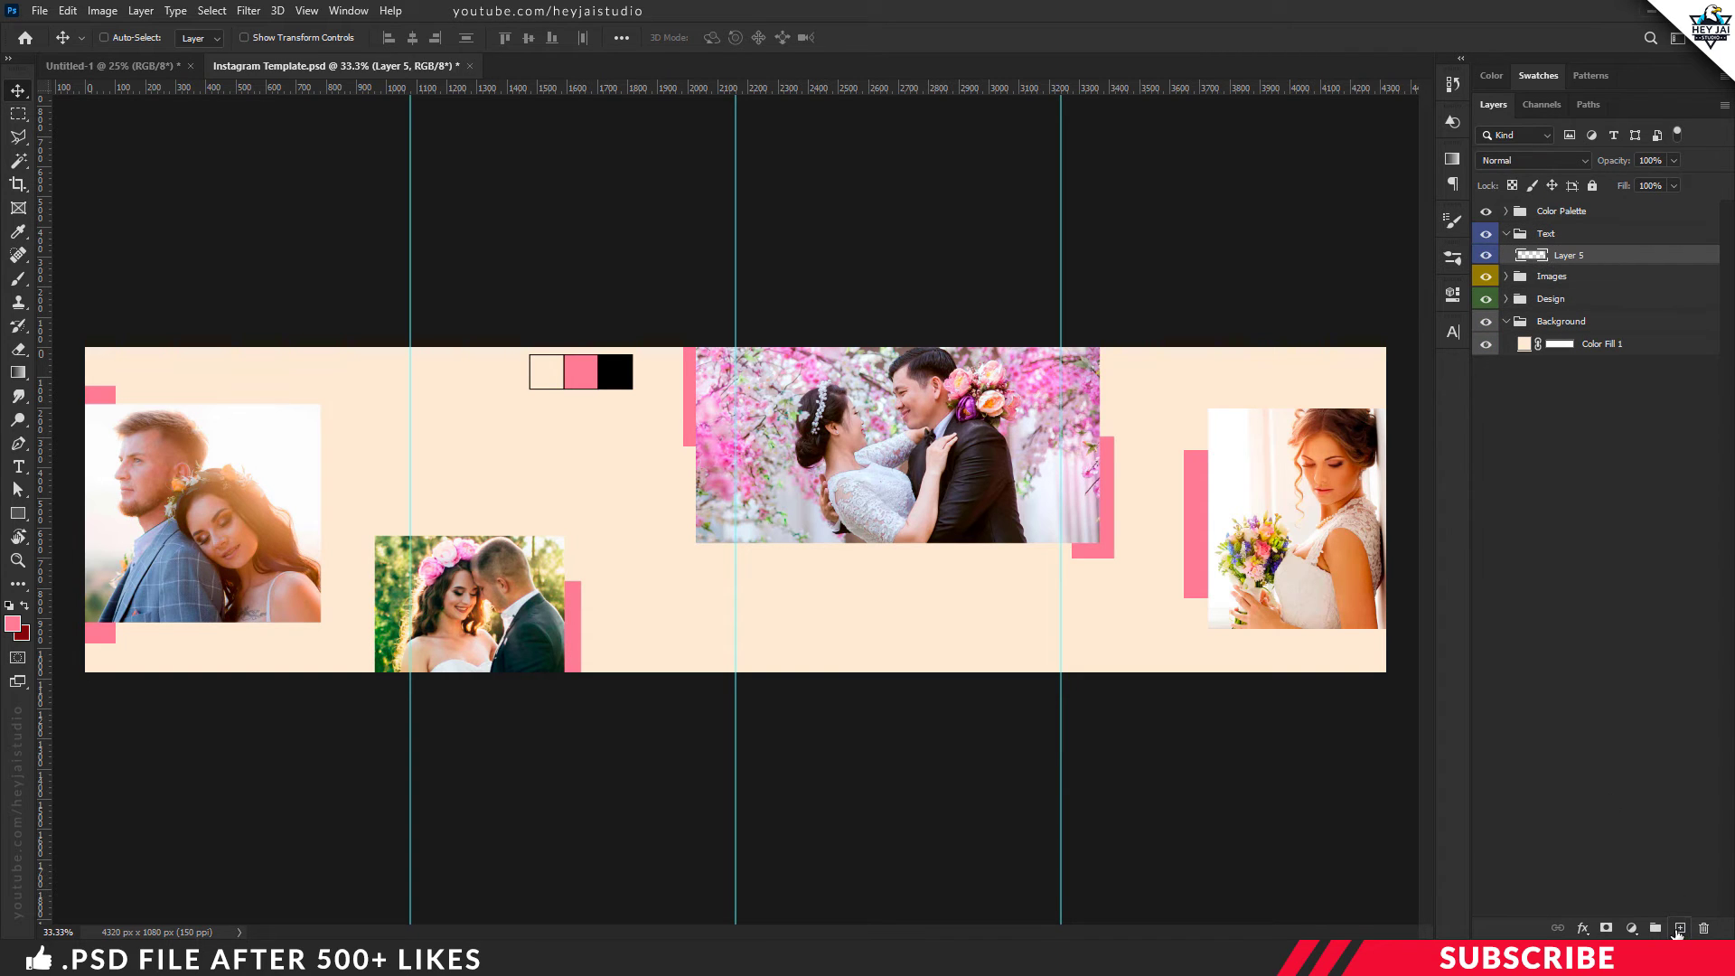
click(12, 623)
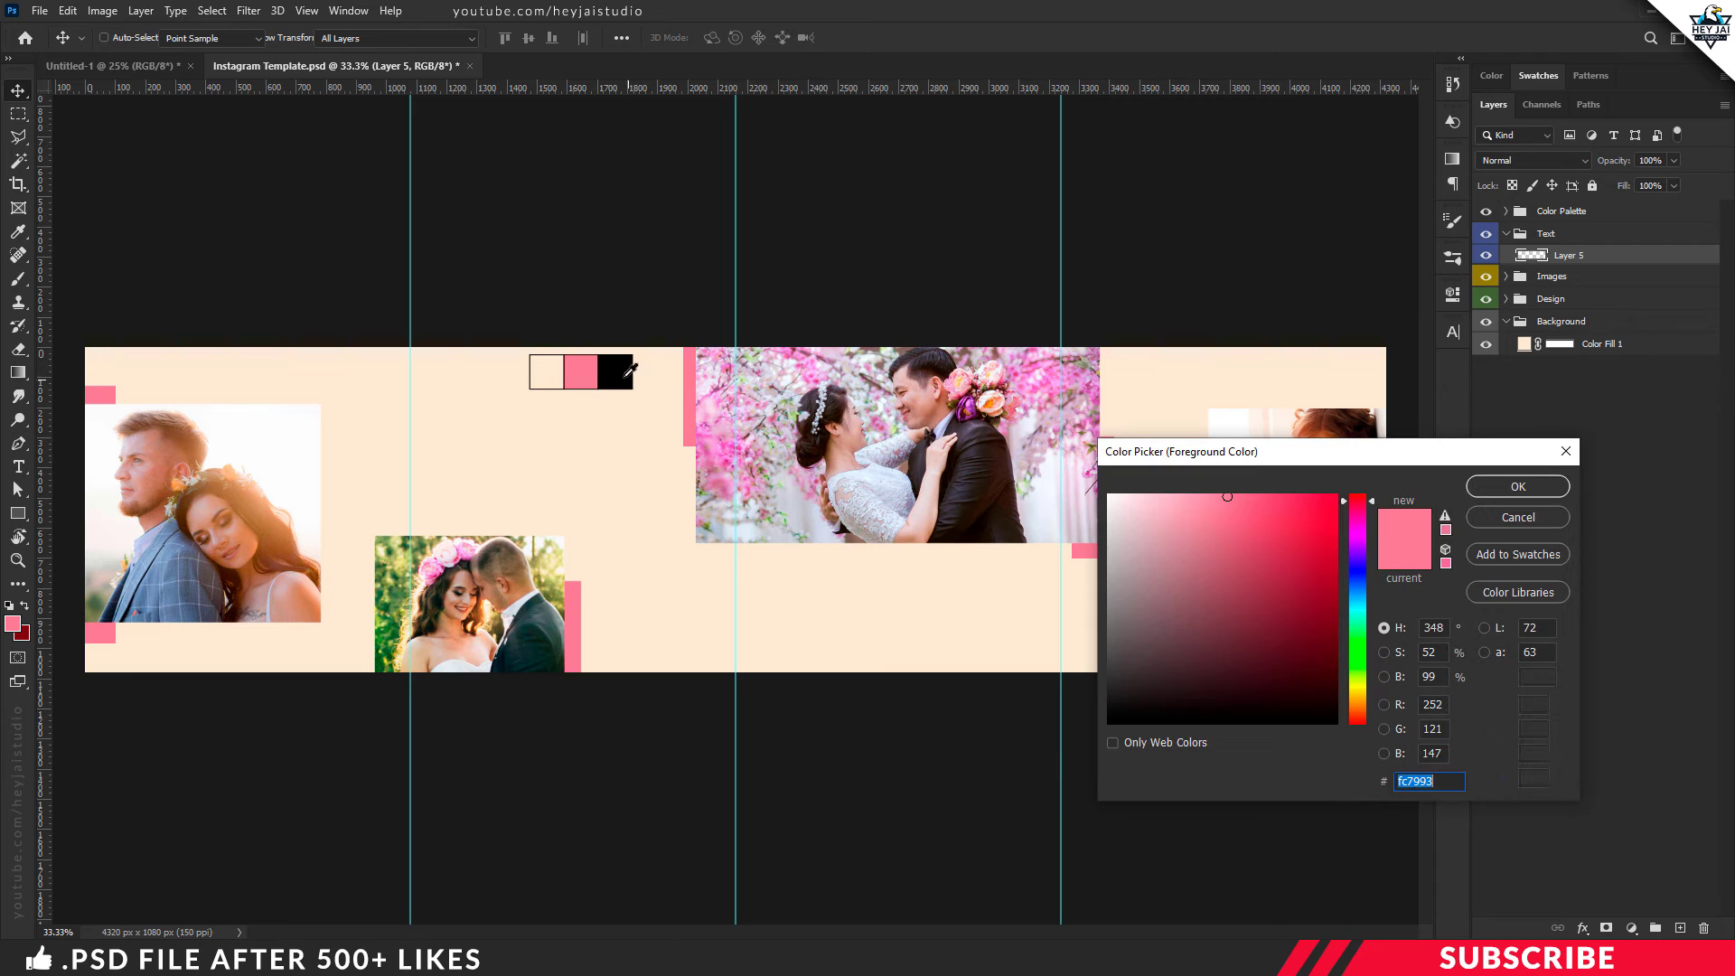
click(623, 378)
click(1518, 487)
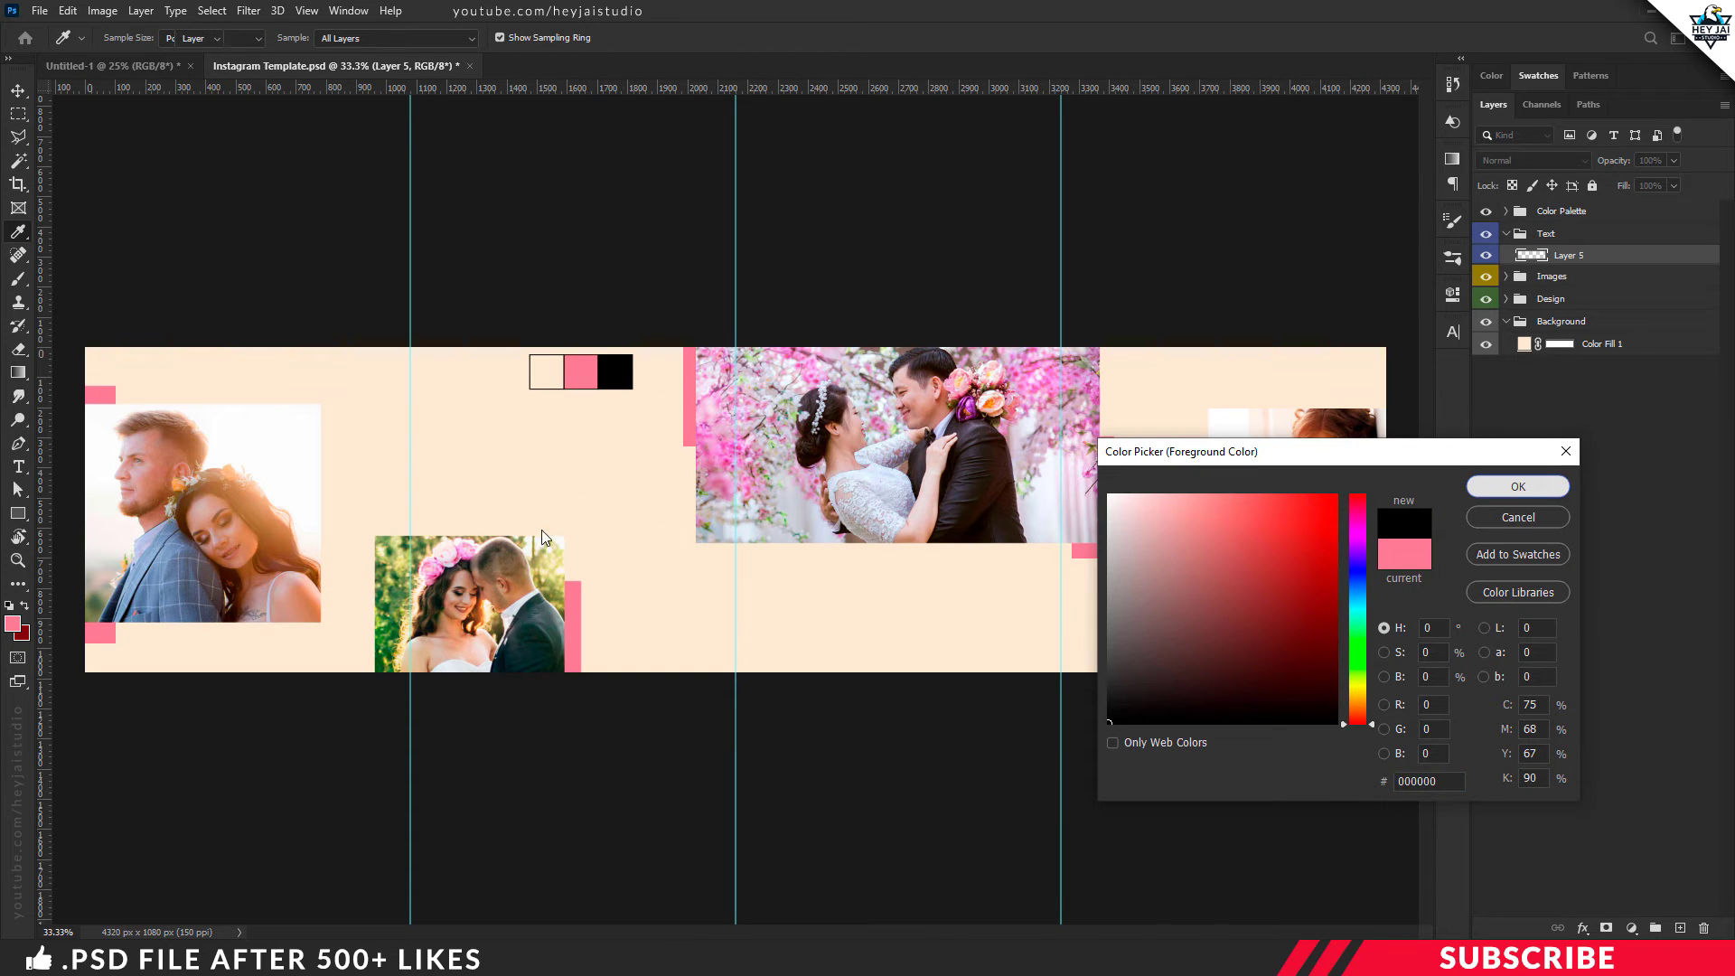
Type the couple's names as a text line above the first photo
click(20, 466)
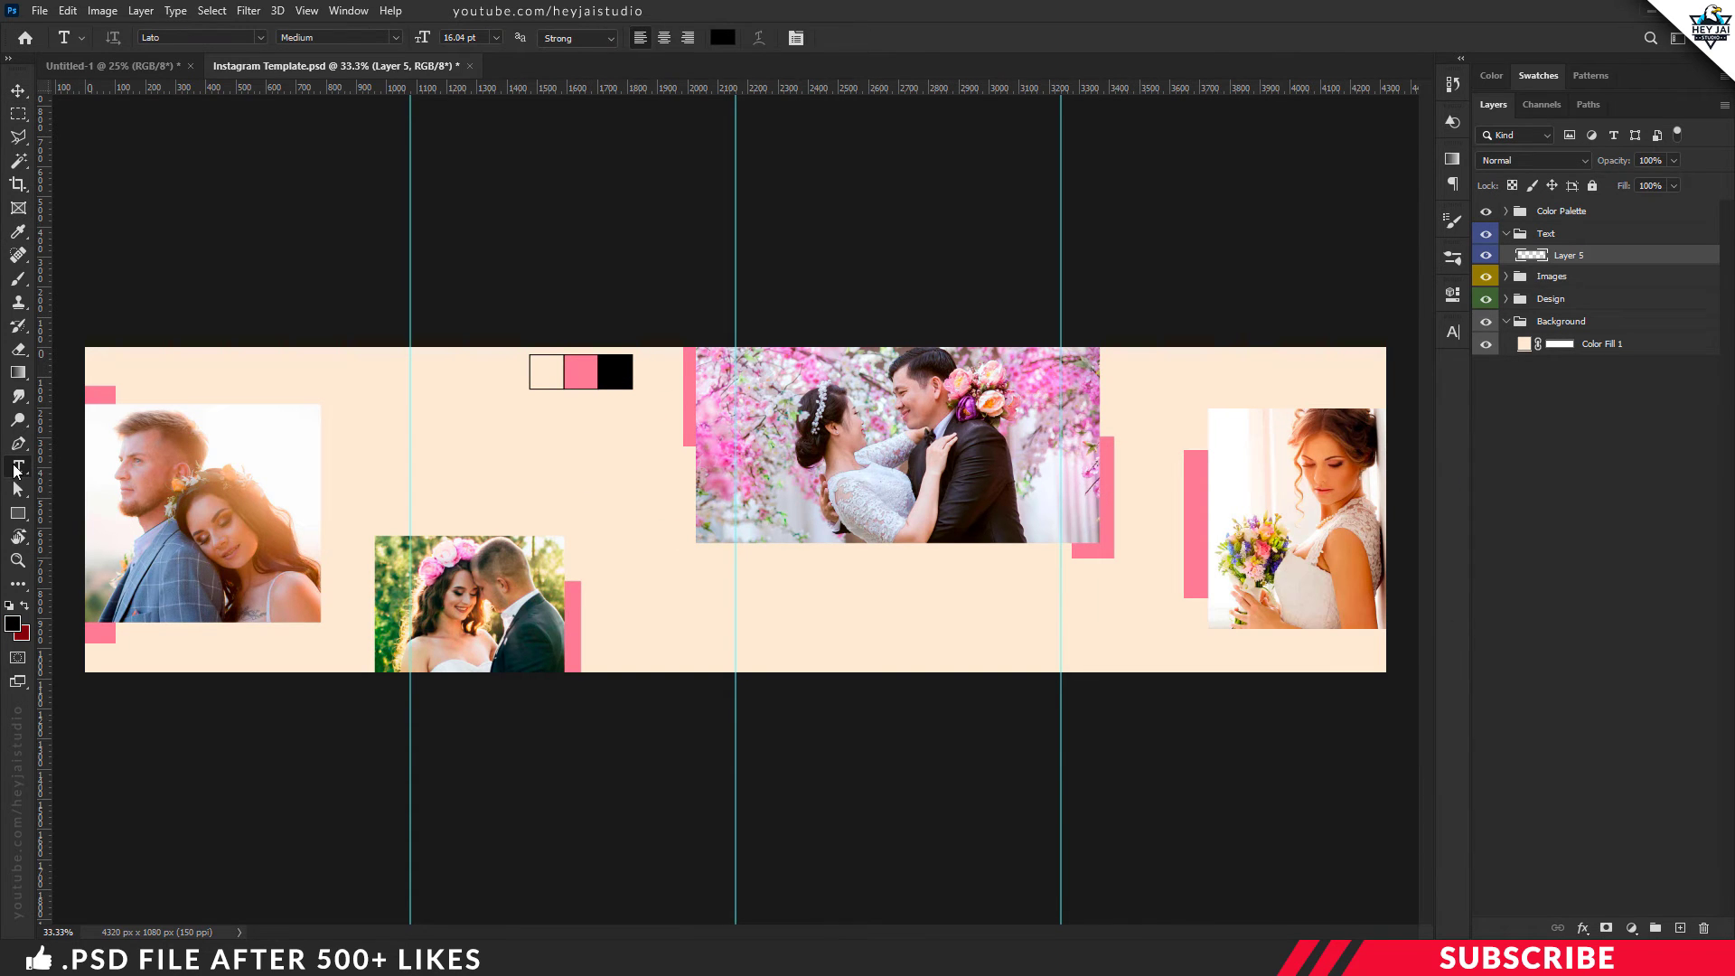
click(15, 470)
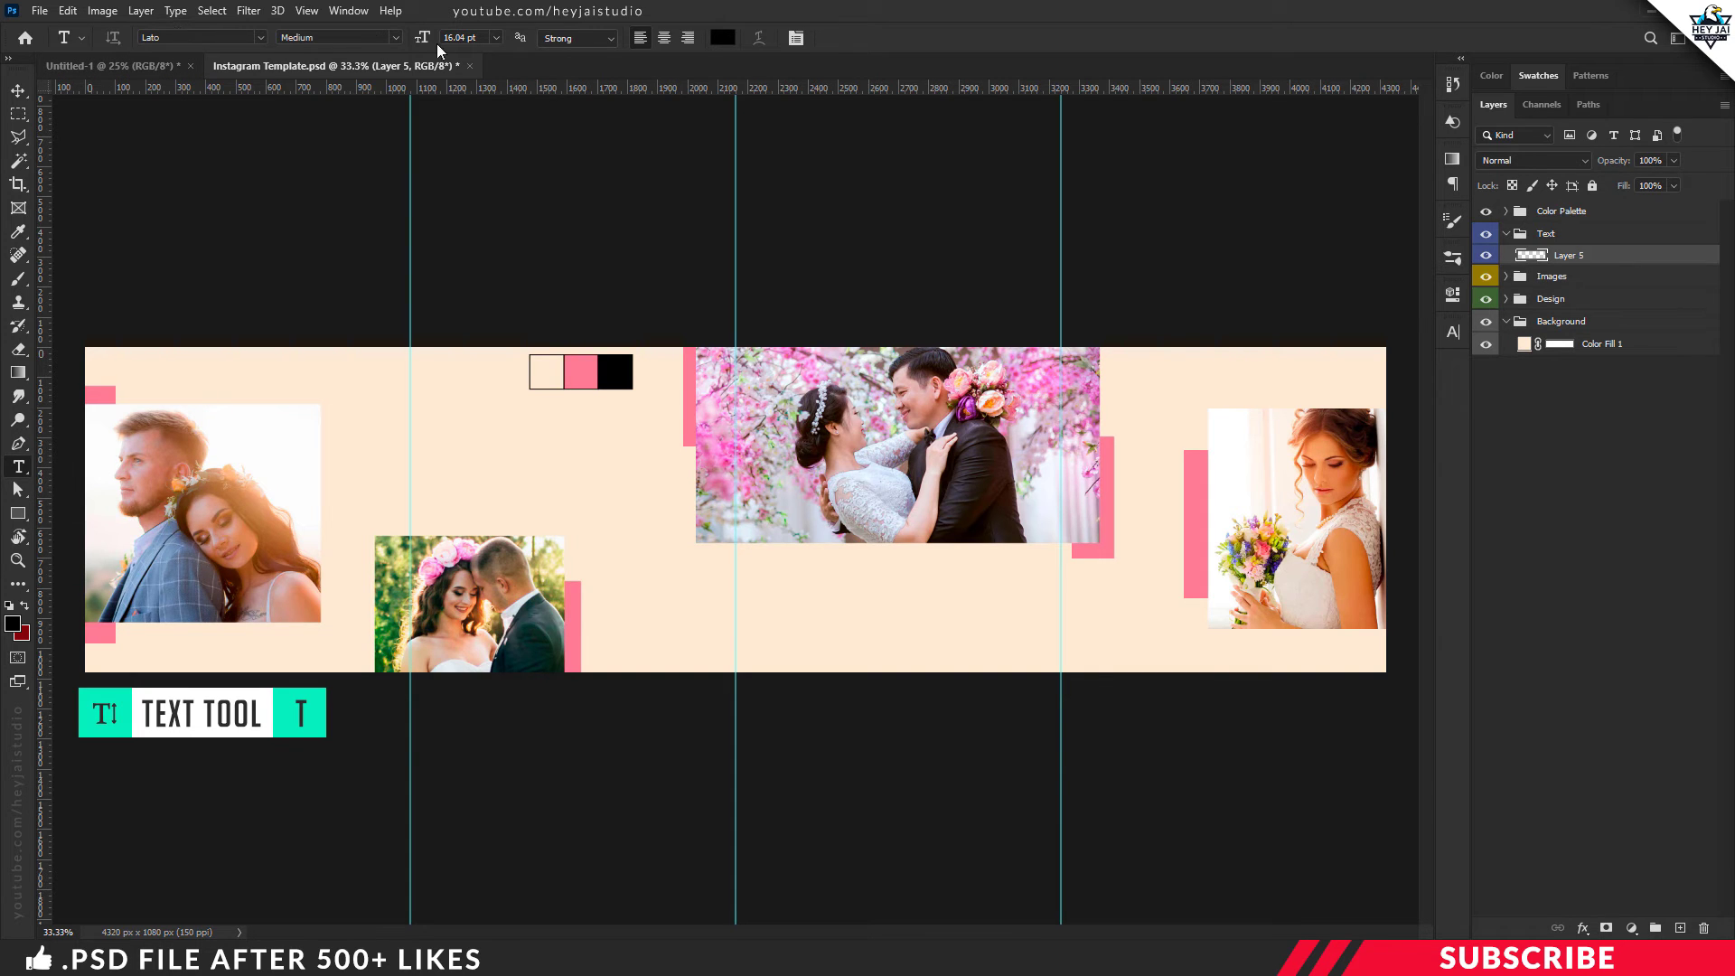
click(229, 387)
text(JOHN | SARA)
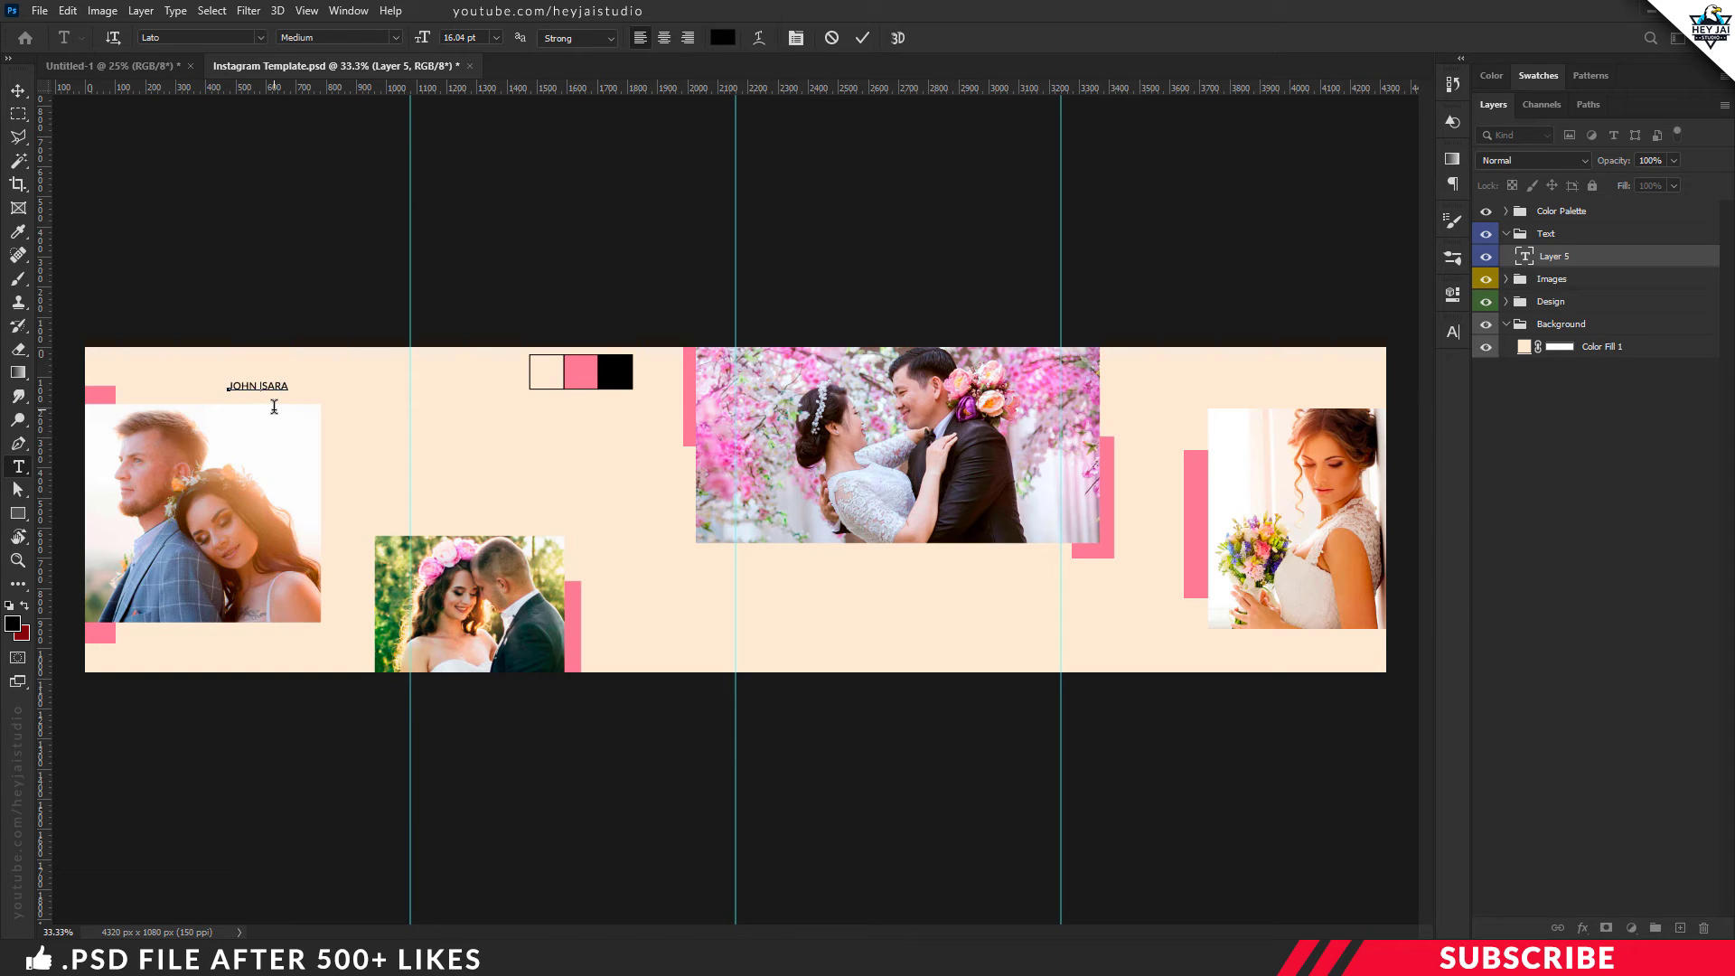
click(264, 386)
Enlarge the names text to about 132% and align it with the photo's right edge
key(ctrl+plus)
drag(692, 929, 569, 931)
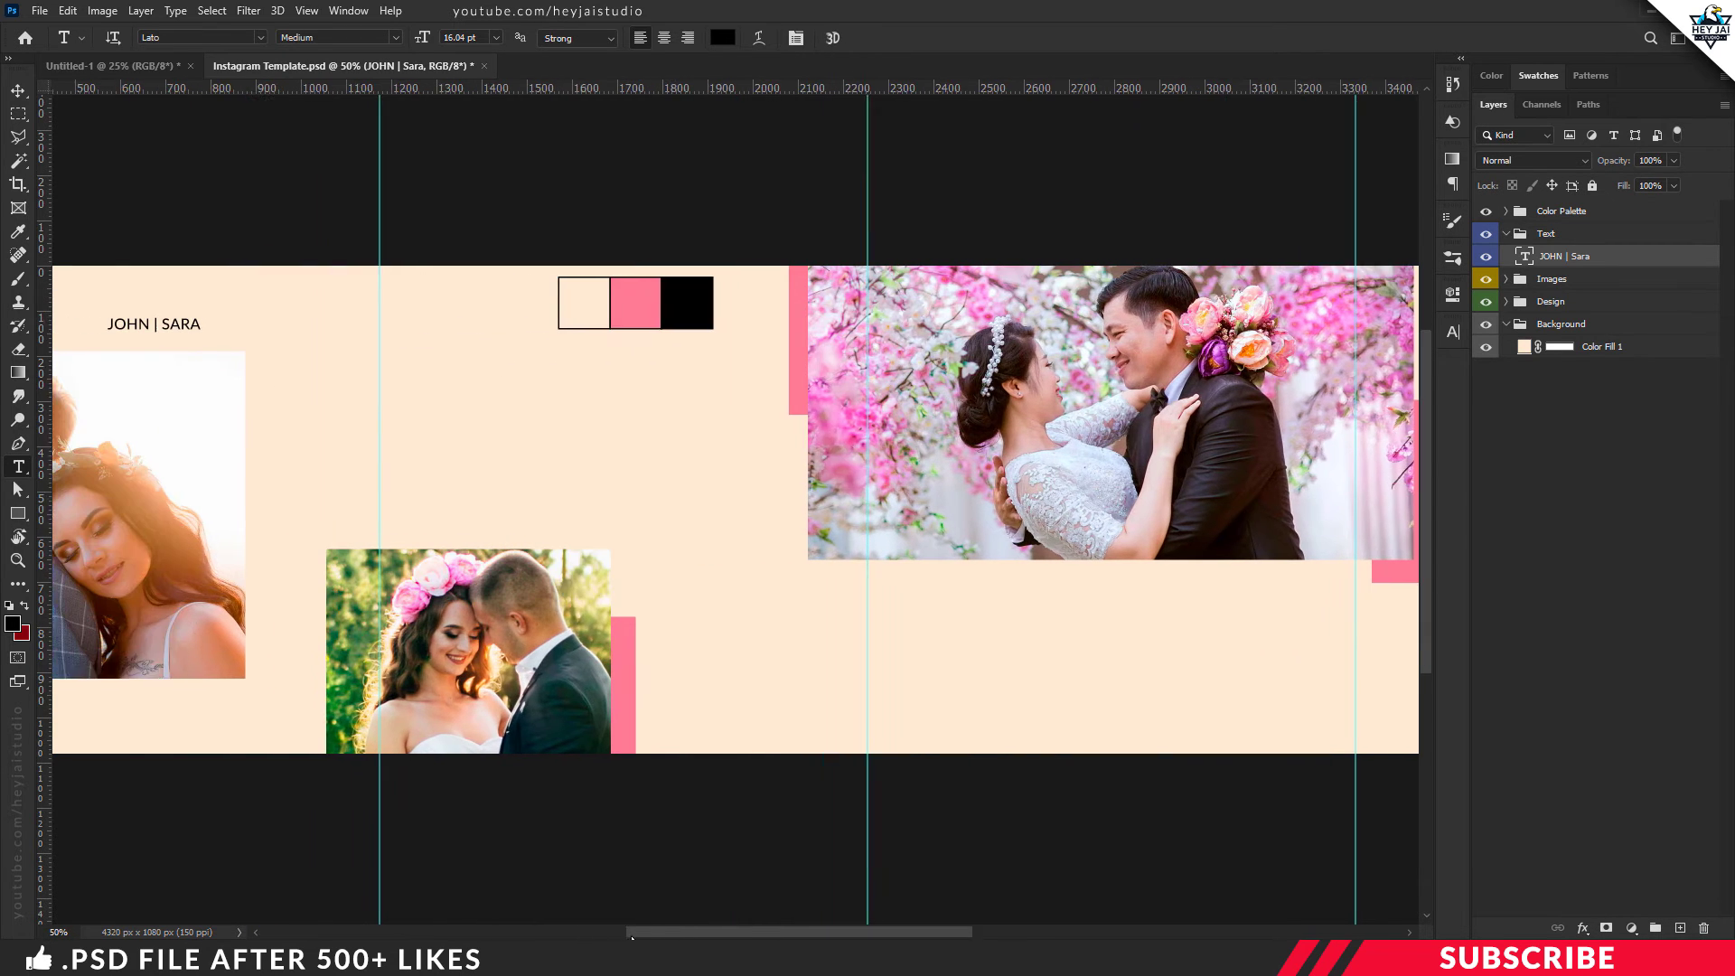
double_click(519, 323)
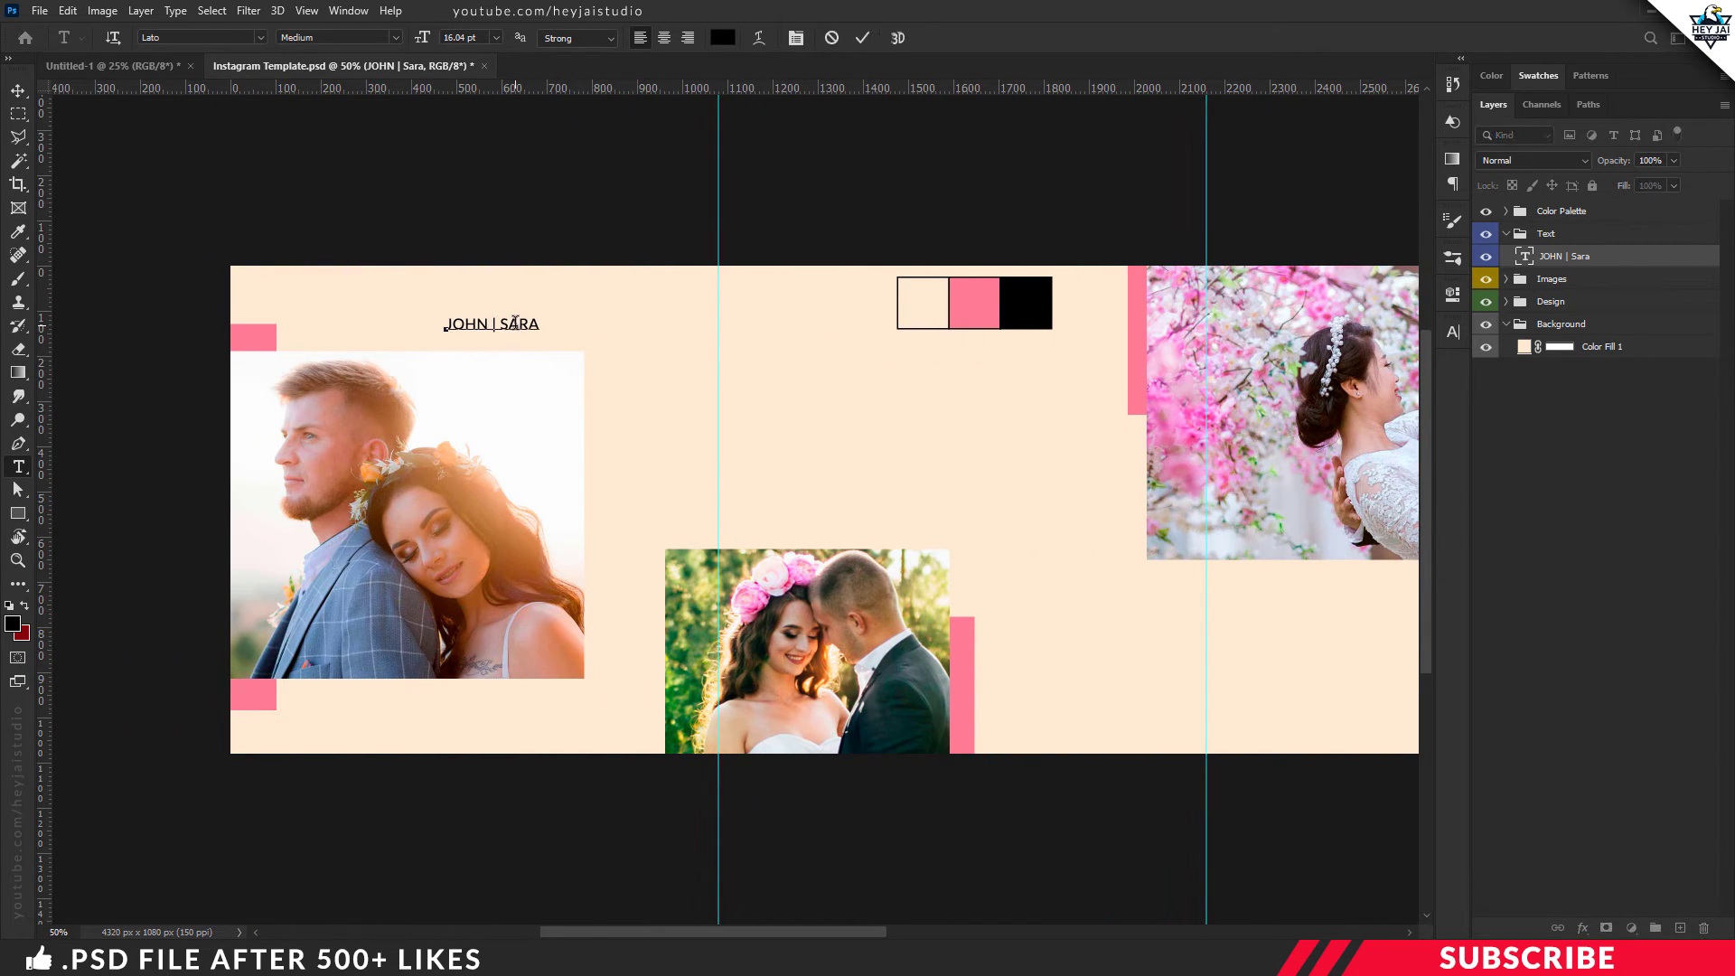
key(Escape)
double_click(519, 323)
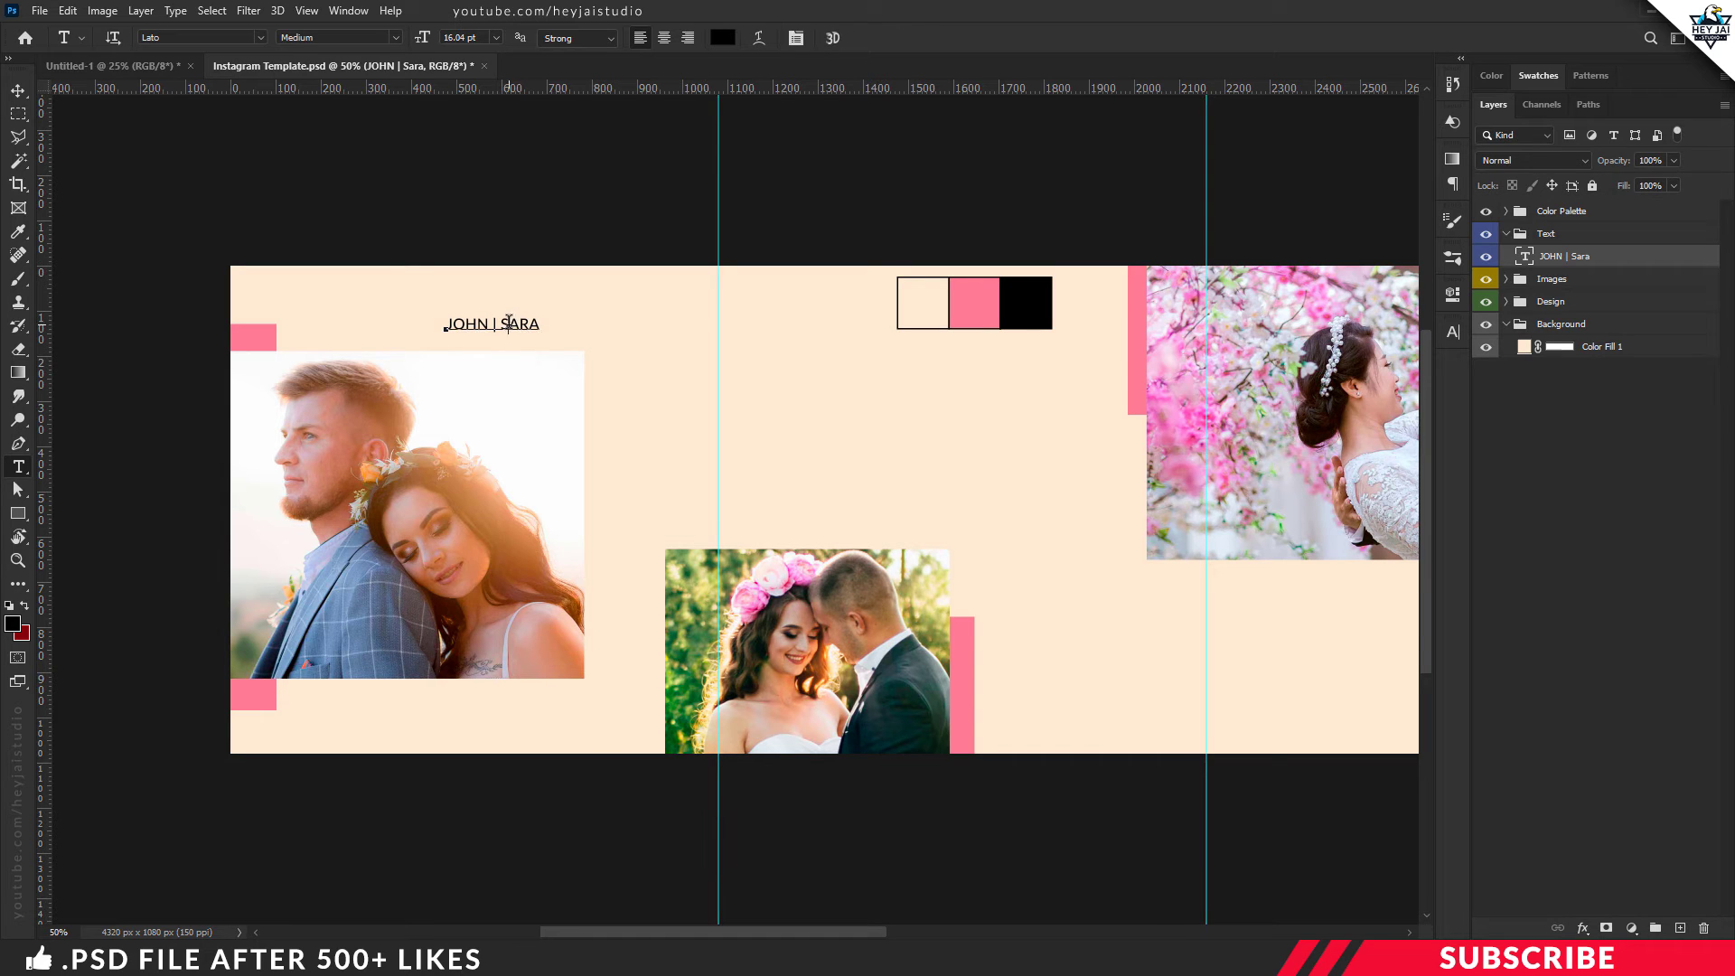
key(Escape)
key(ctrl+t)
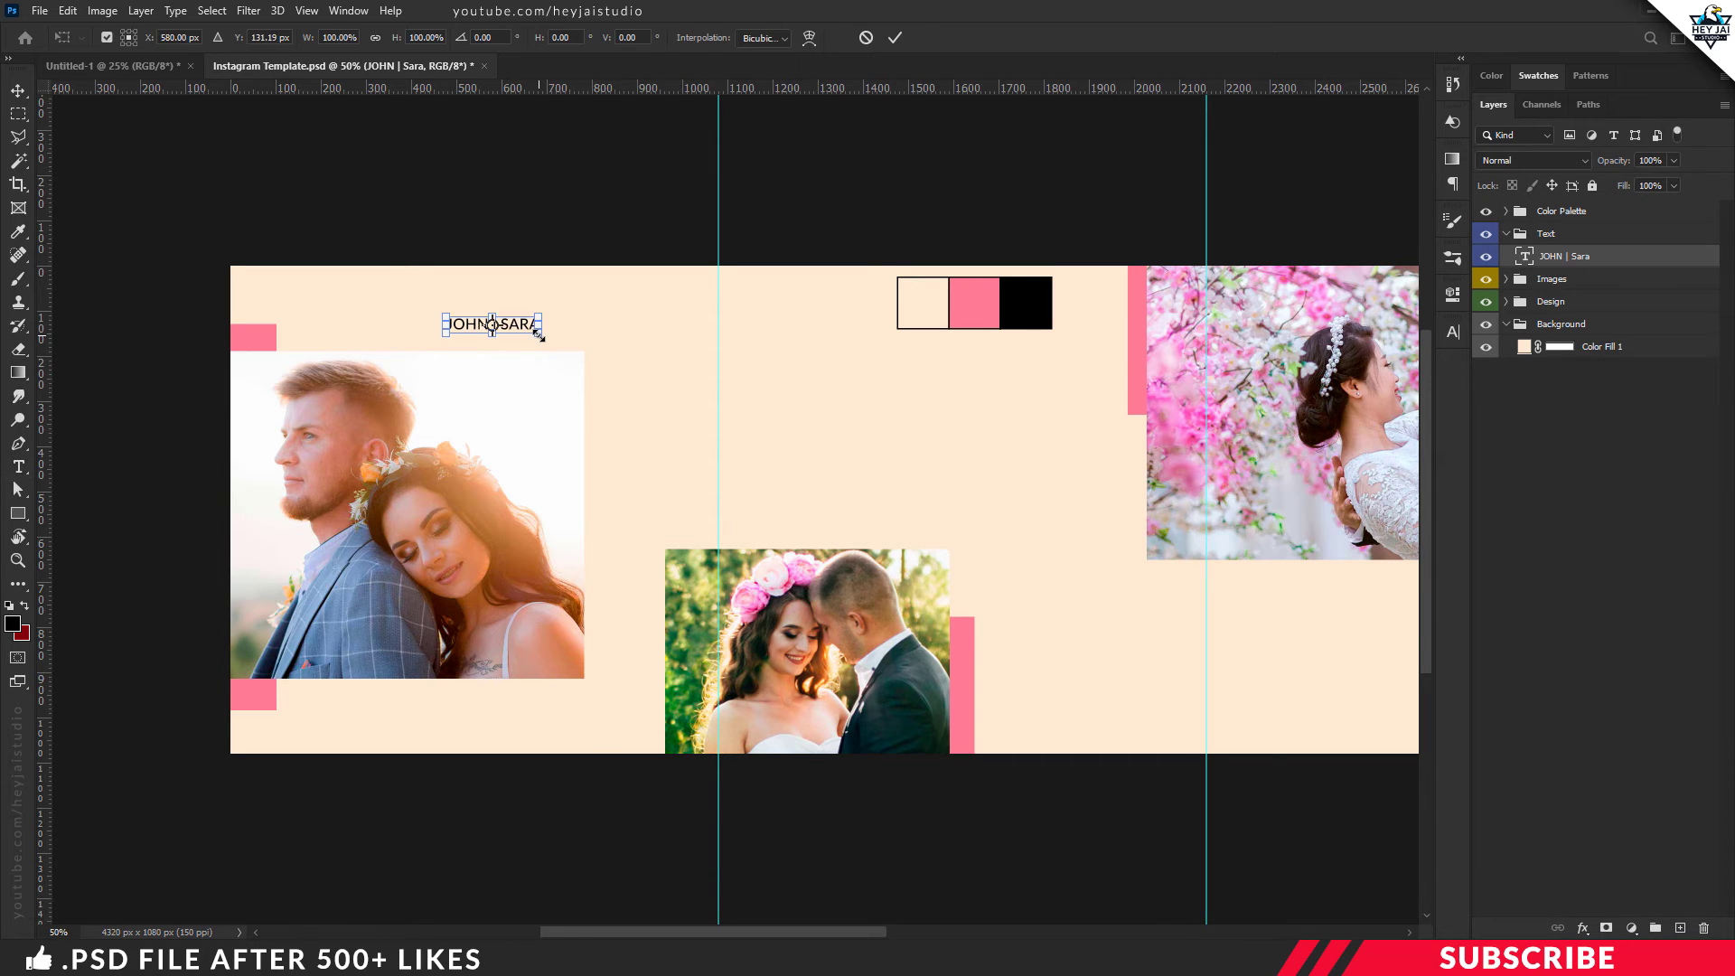
drag(539, 334, 567, 344)
key(Return)
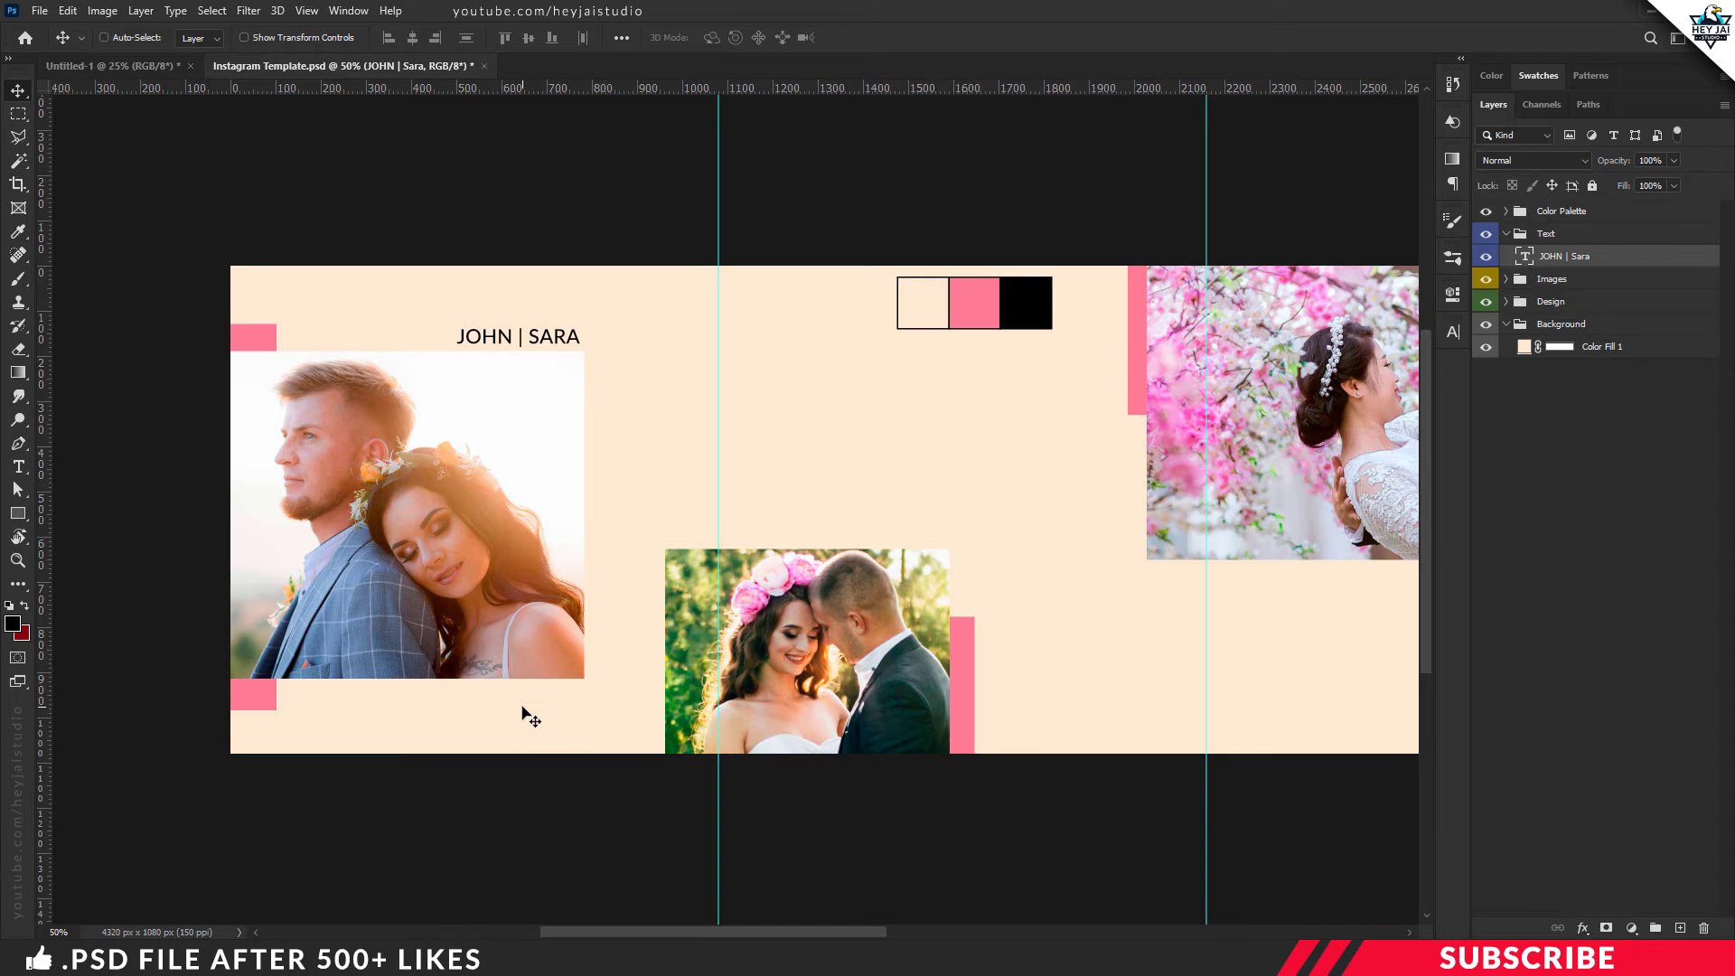
Duplicate the names layer below the first photo and change it to 'DEC 24TH | 11:00'
key(ctrl+j)
drag(522, 339, 506, 696)
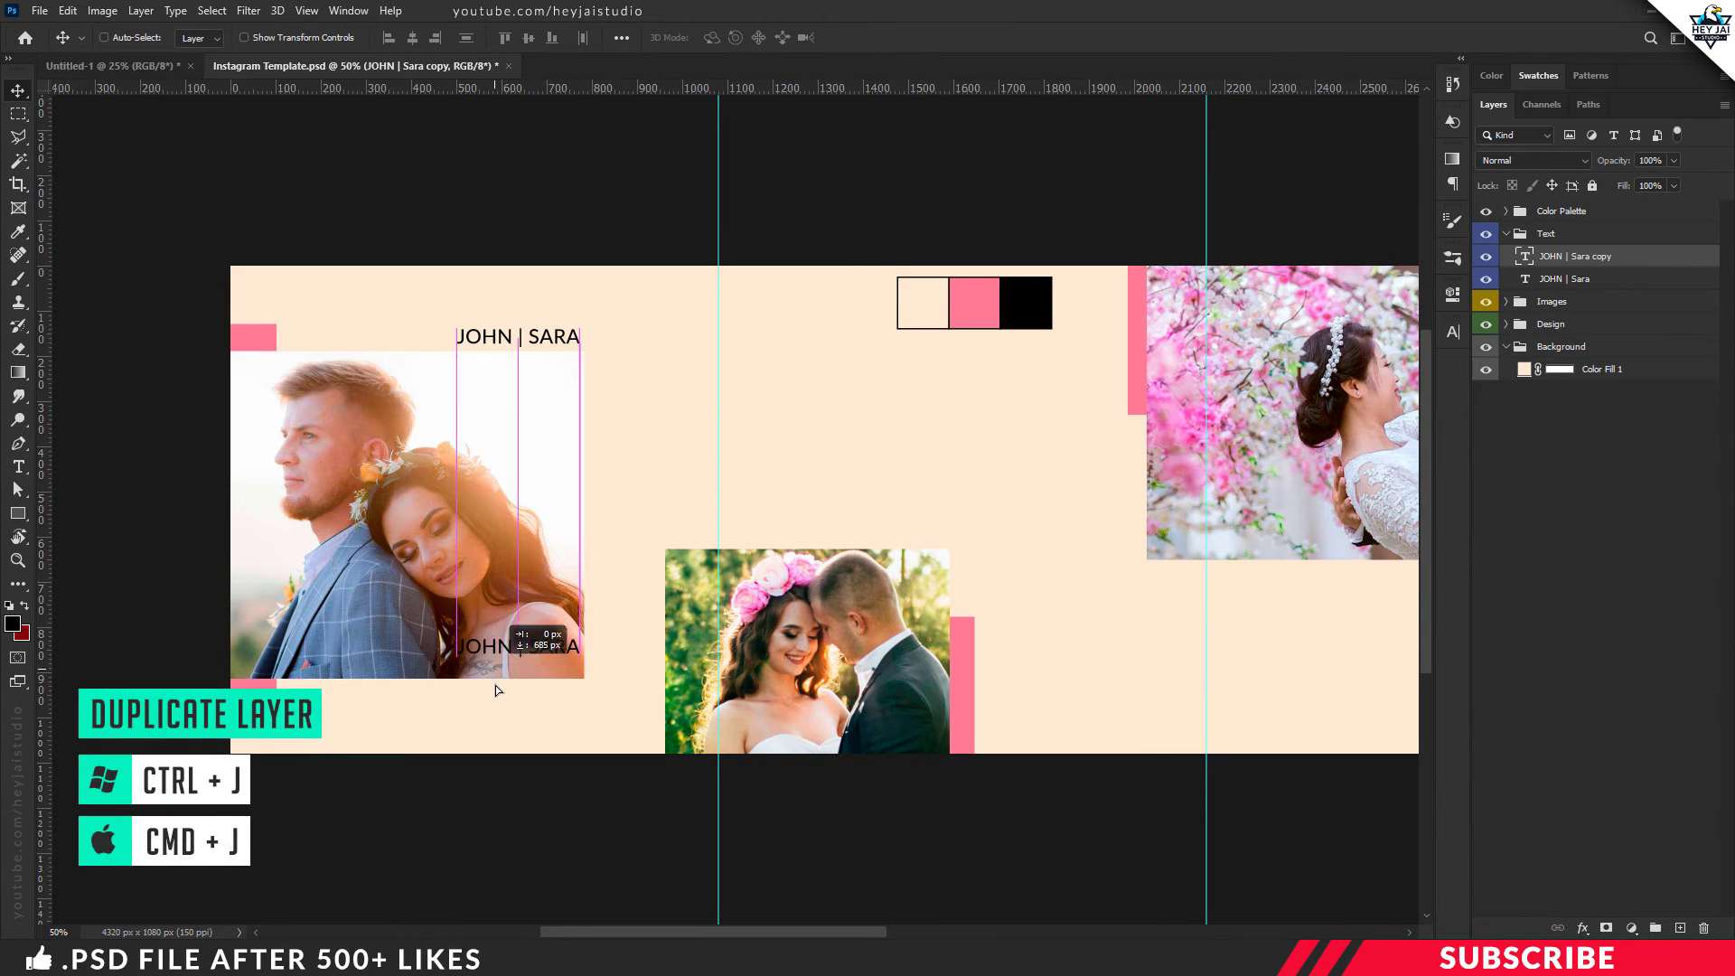
double_click(509, 694)
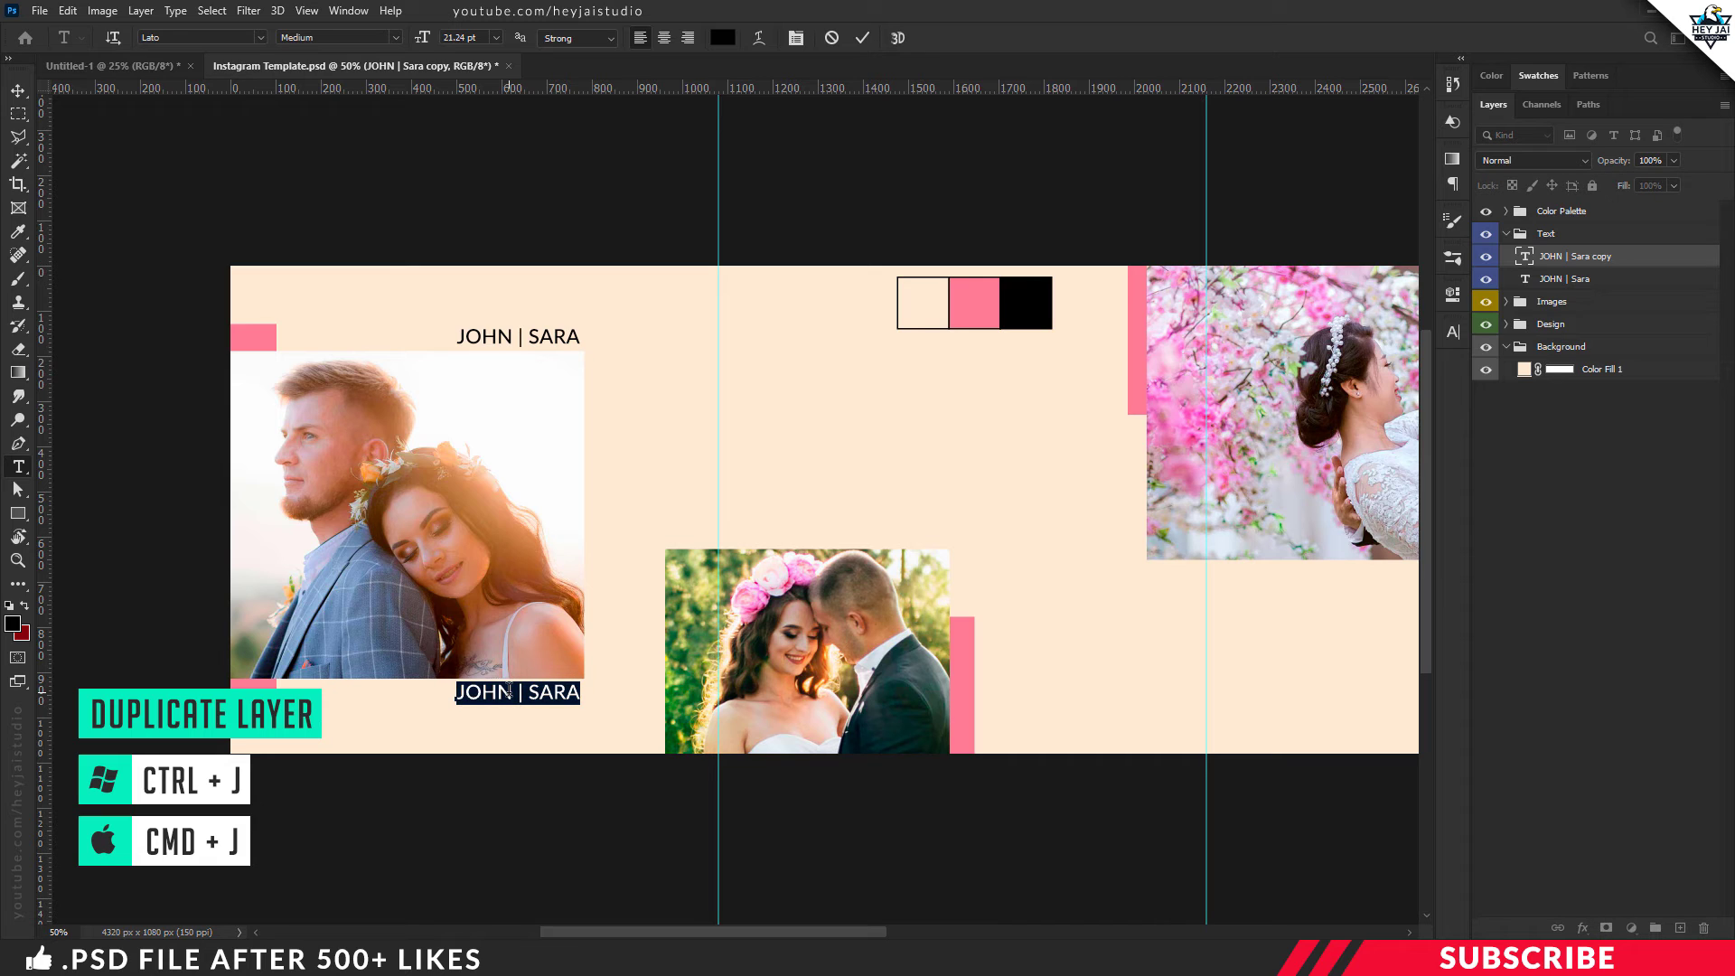
text(DEC )
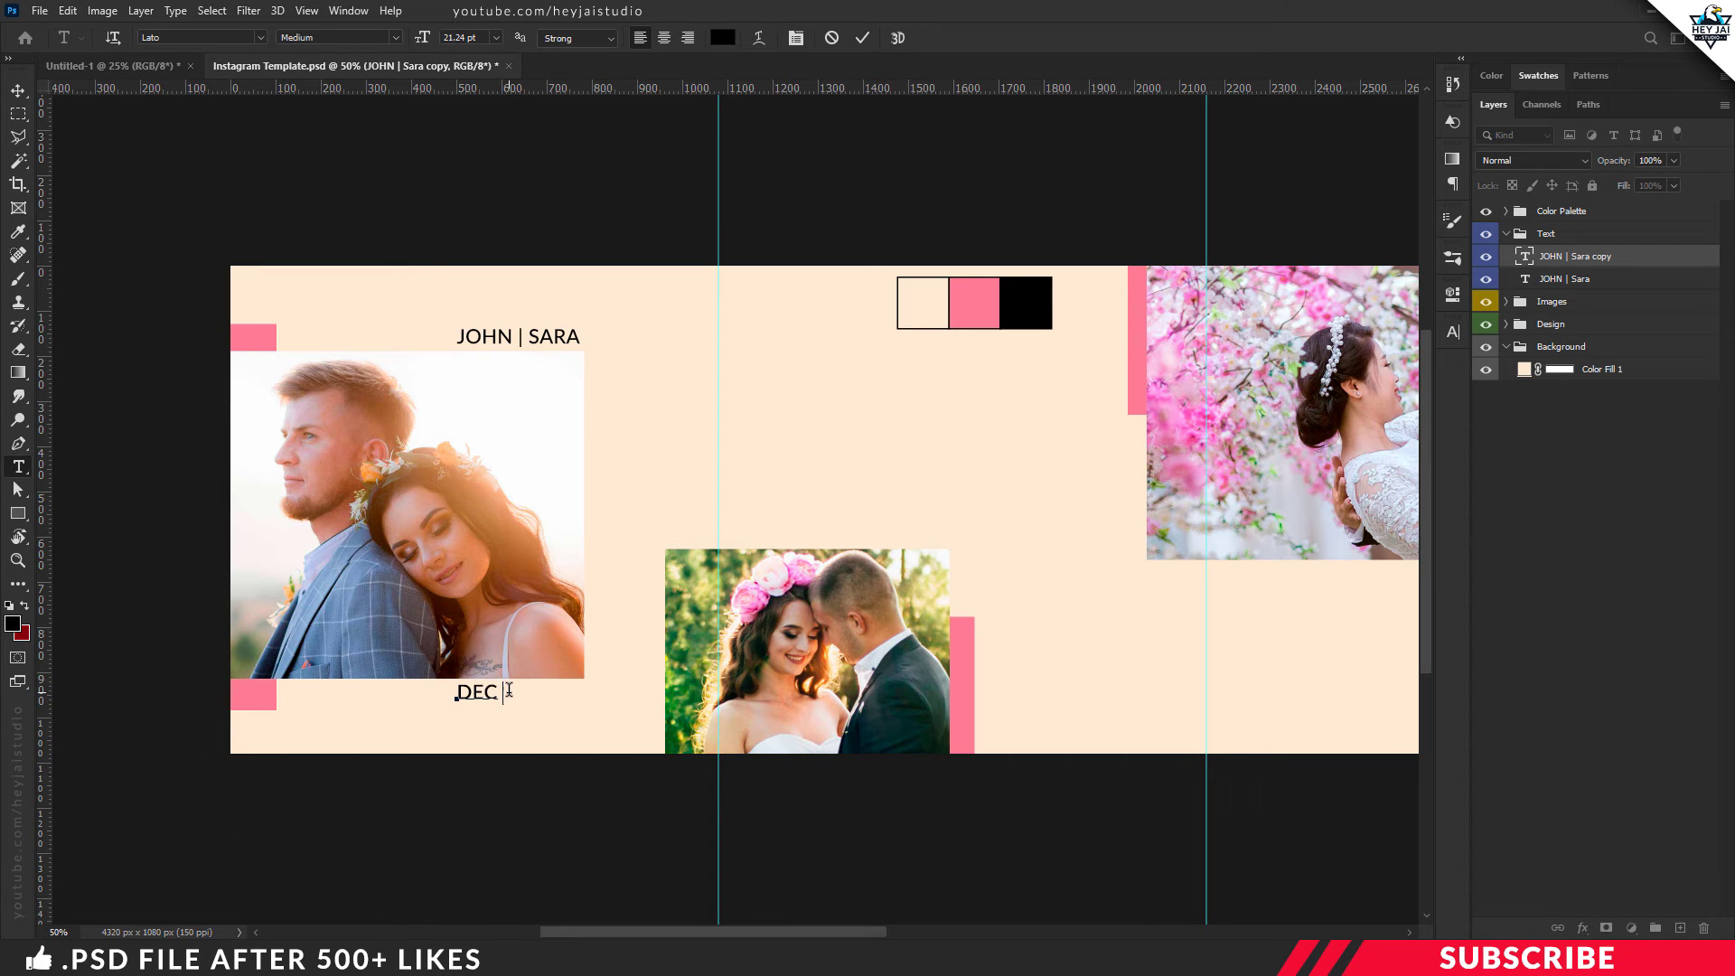
text(24TH)
text( | 11:00)
key(ctrl+Return)
key(v)
drag(576, 702, 539, 701)
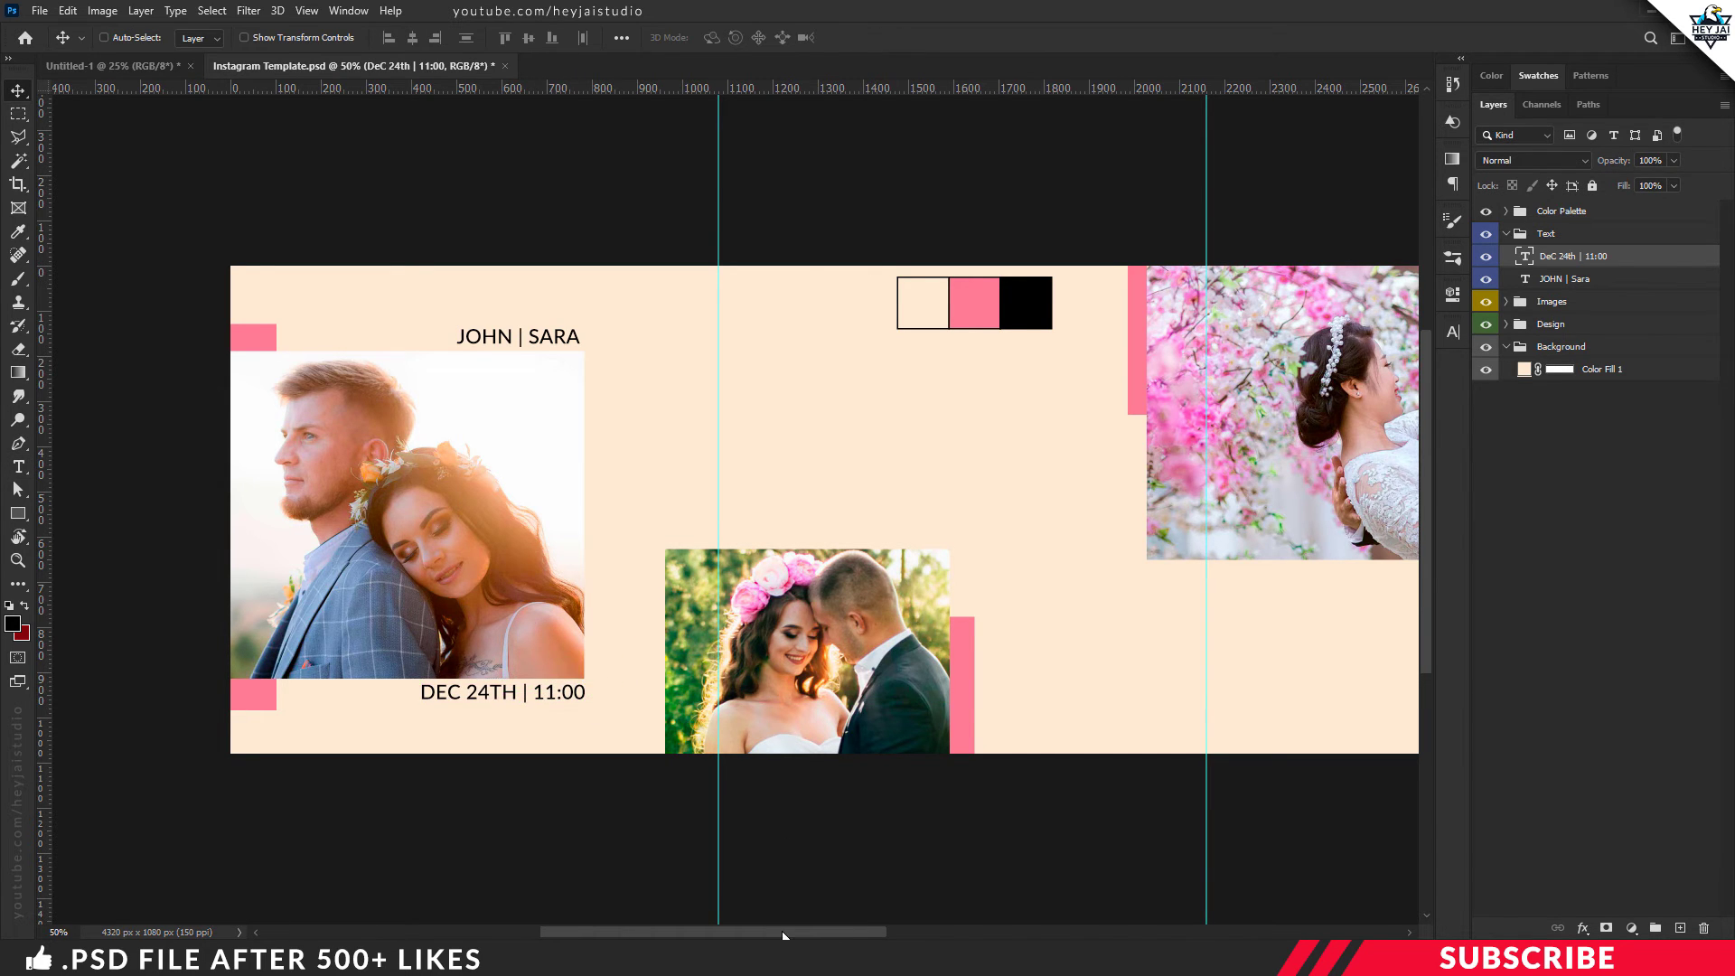
drag(784, 932, 920, 932)
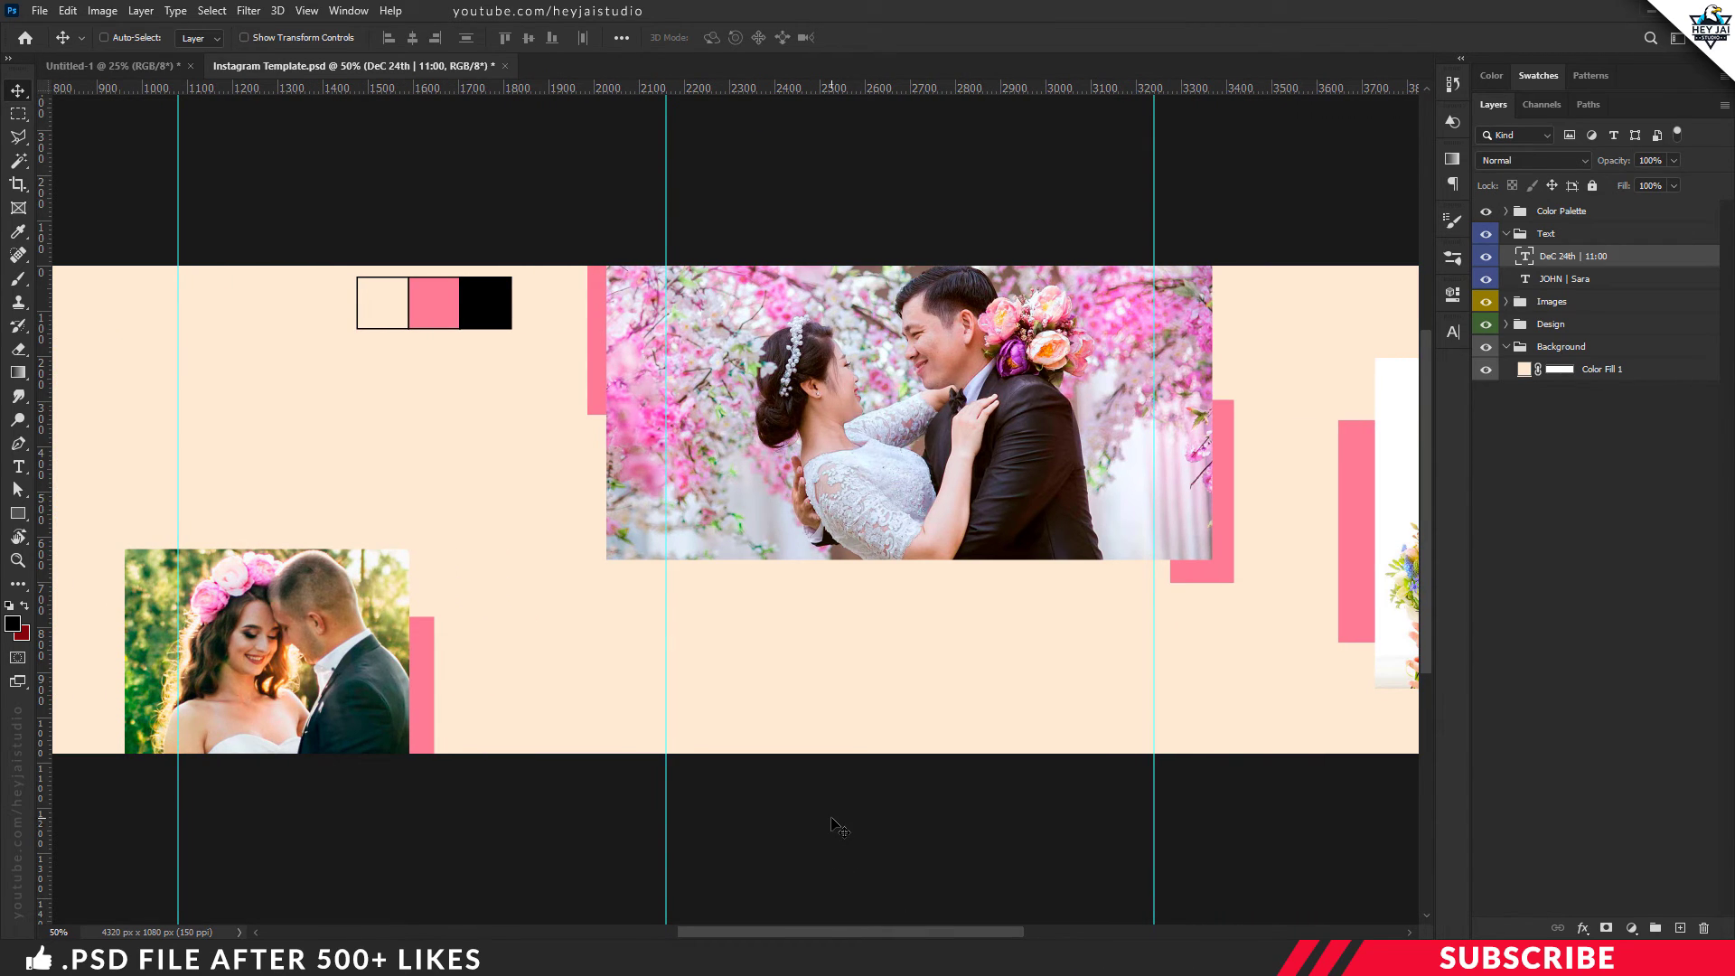
Paste the two-line tagline 'TRUE LOVE STORIES NEVER HAVE ENDINGS' beneath the large blossom photo
key(t)
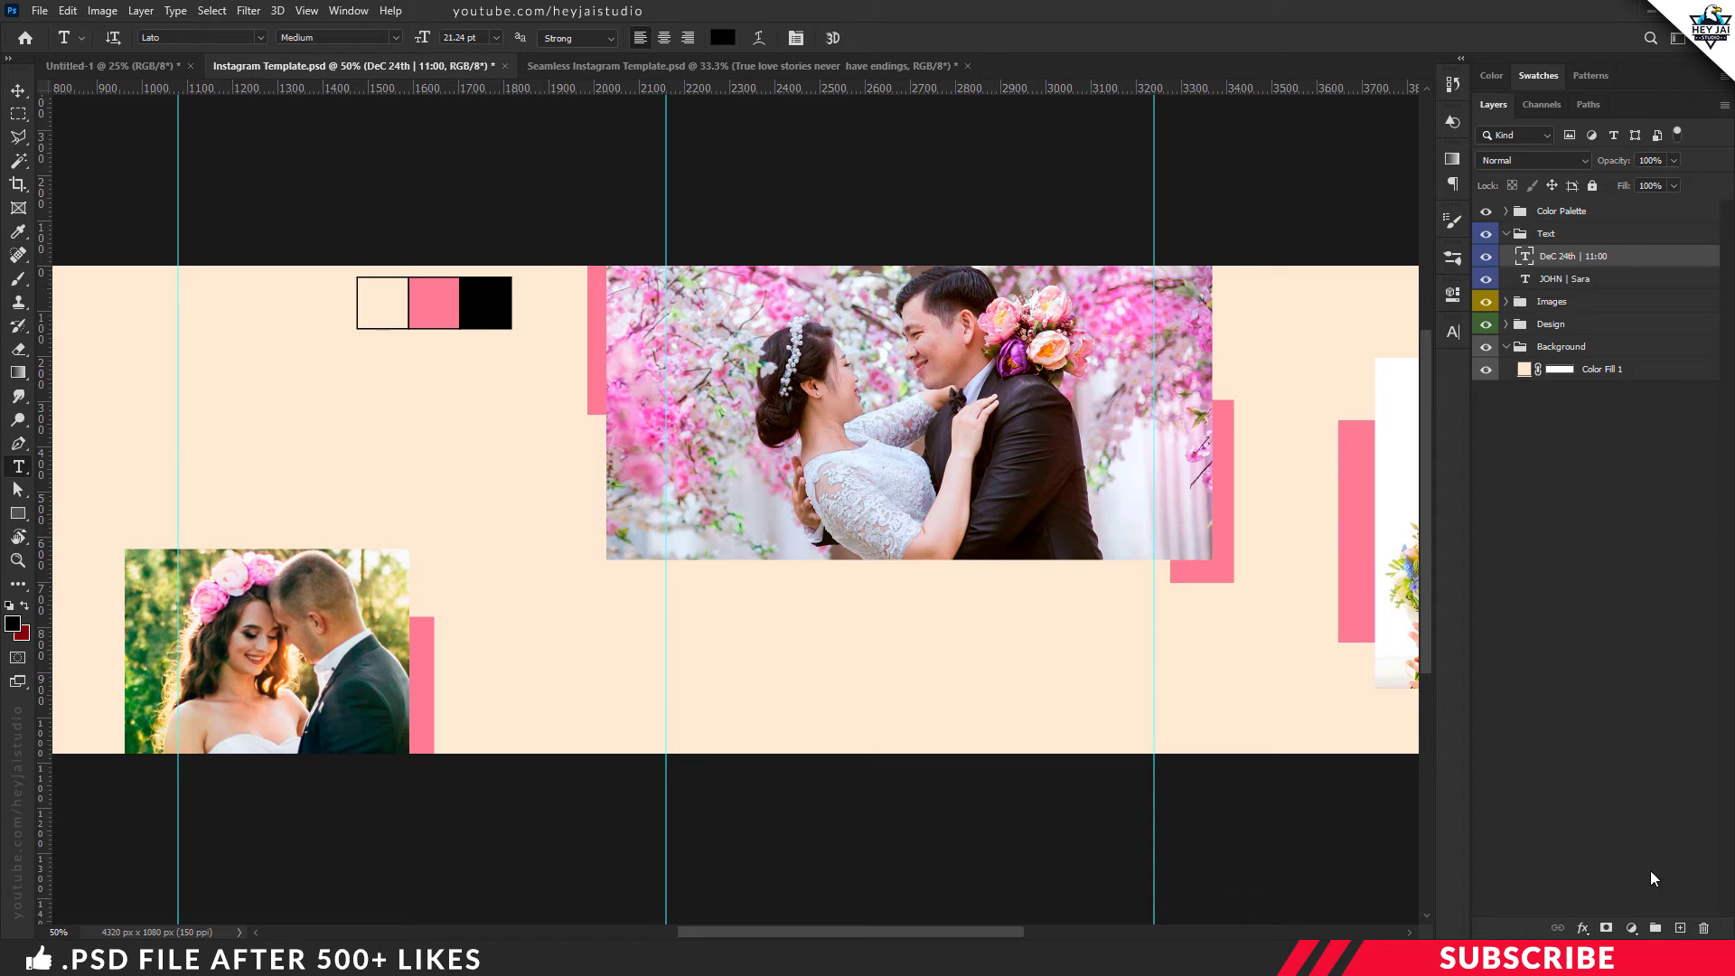
click(1683, 928)
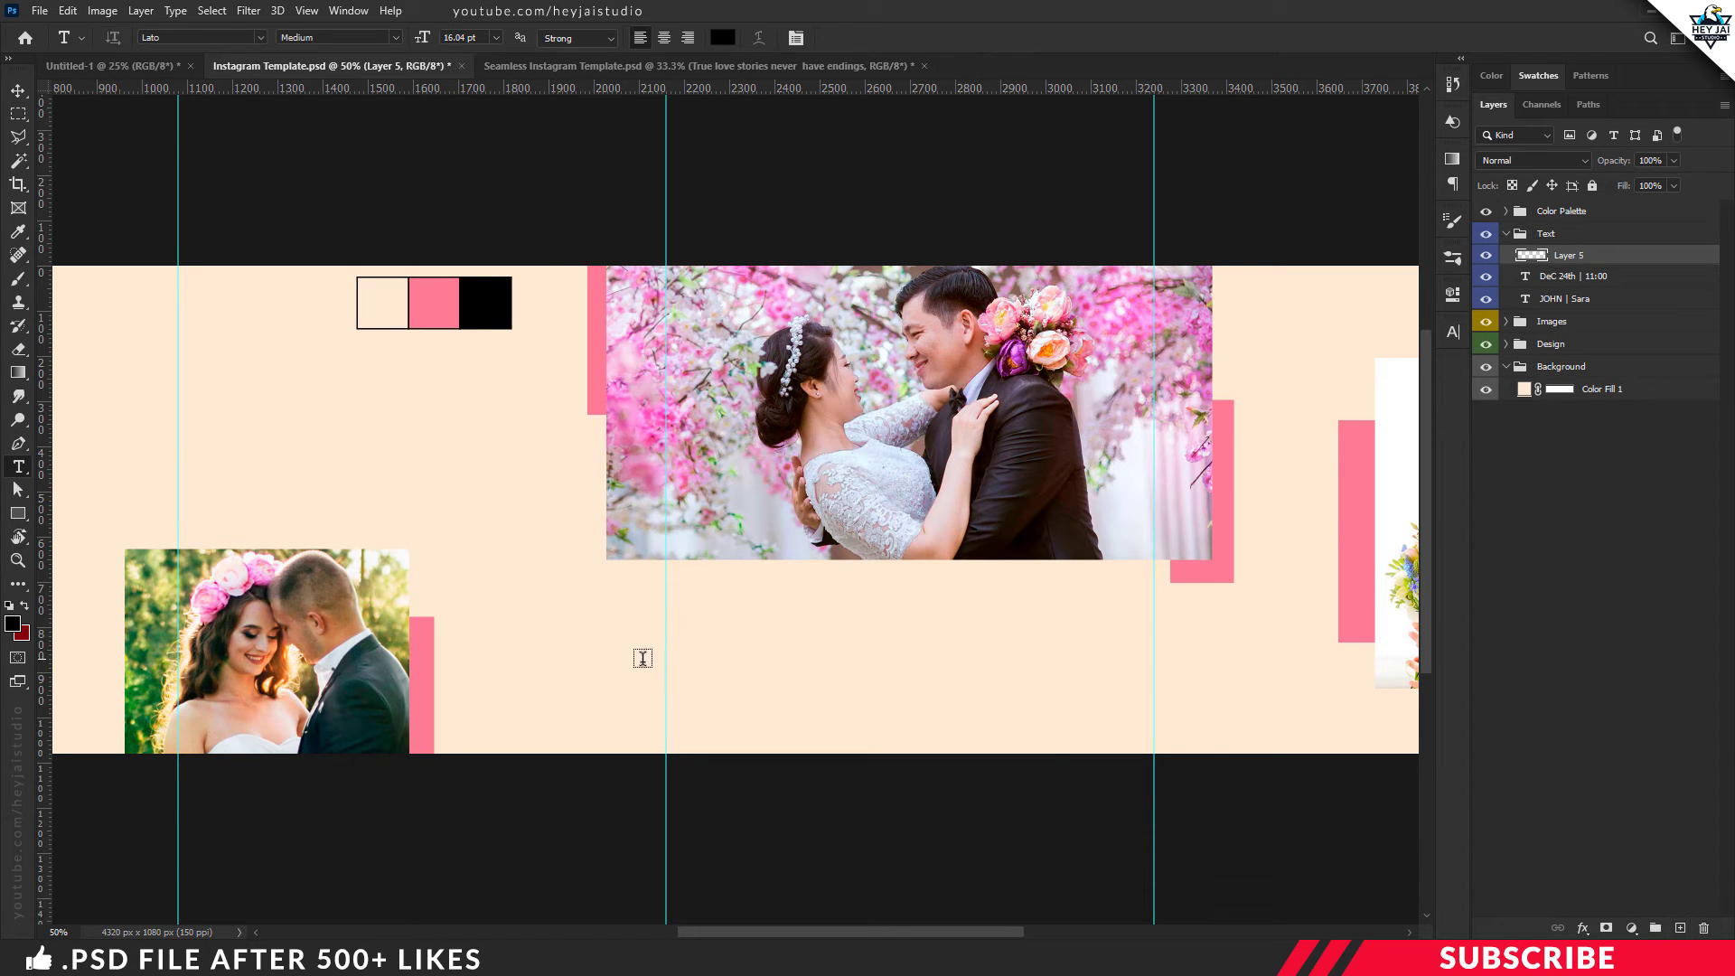
click(609, 662)
text(TRU LOVE STORIES)
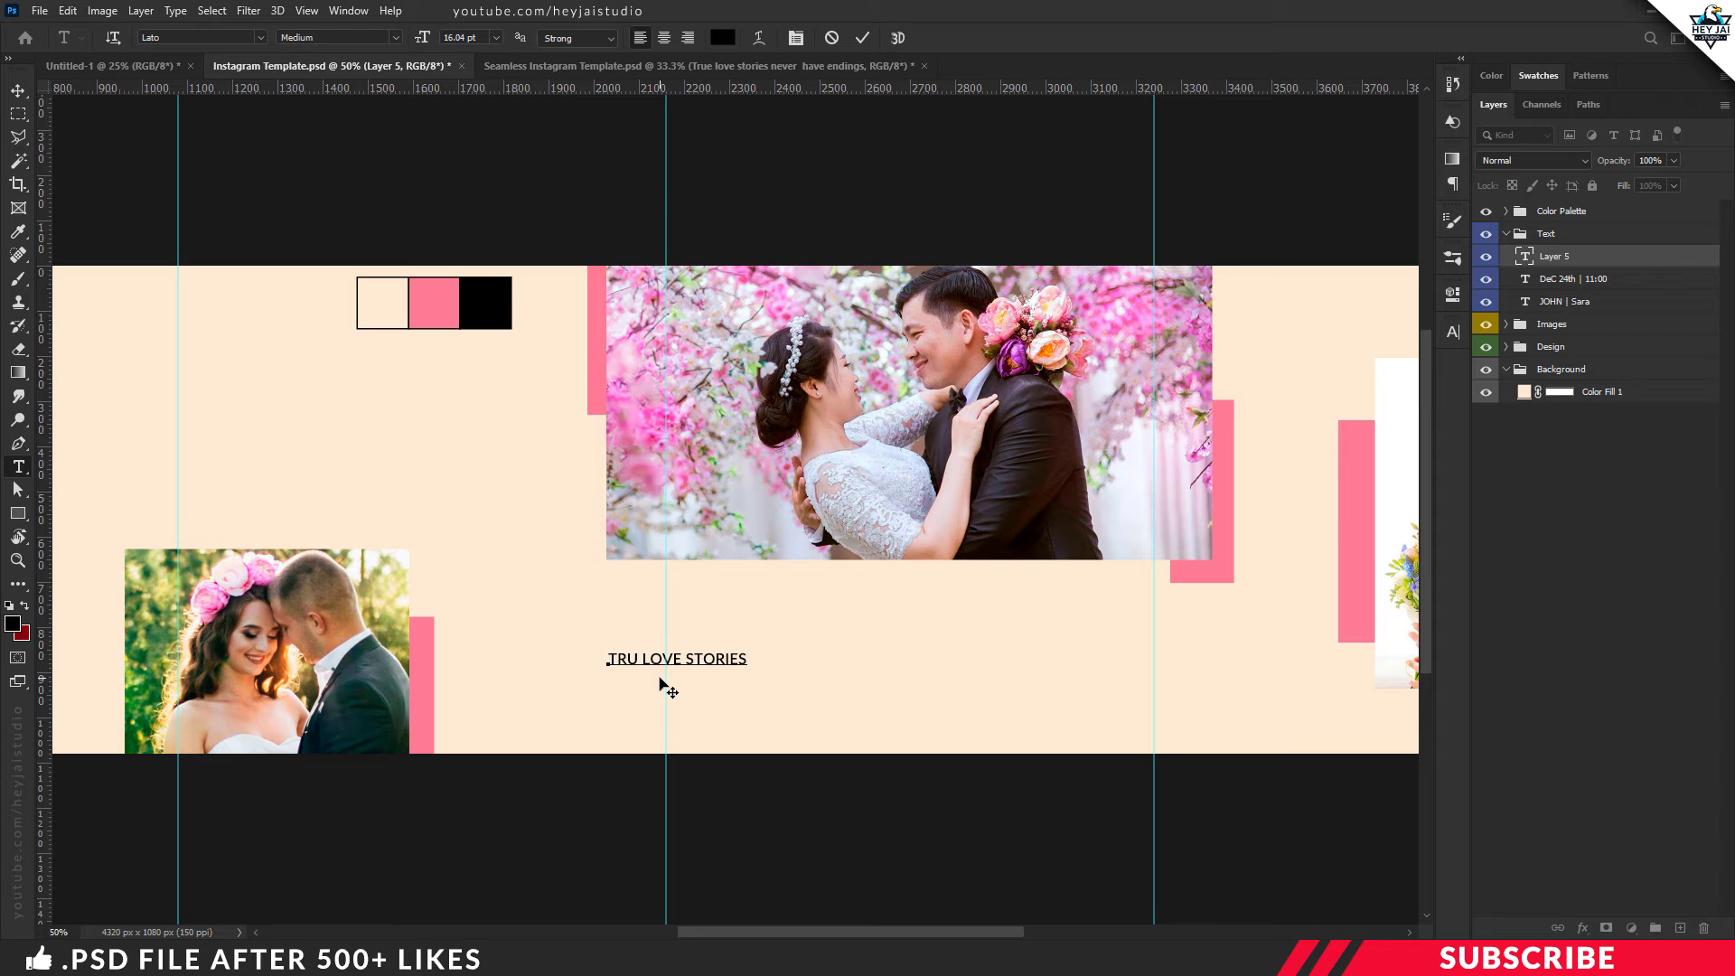
key(ctrl+a)
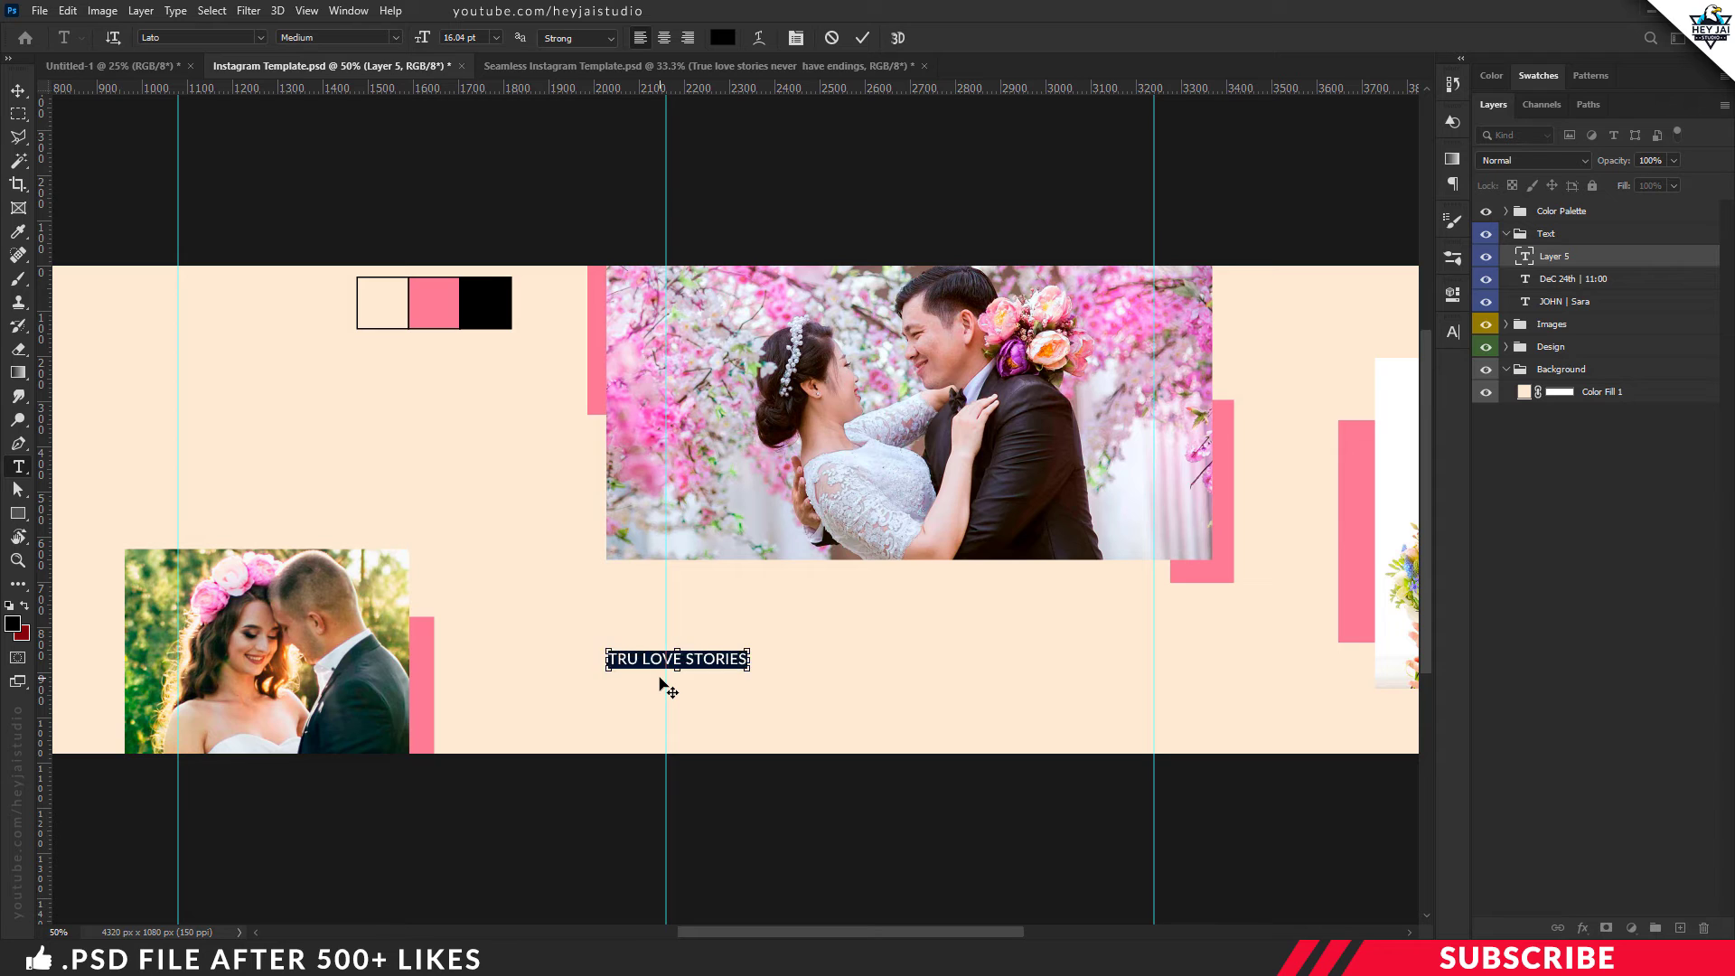
key(ctrl+v)
key(ctrl+Return)
key(v)
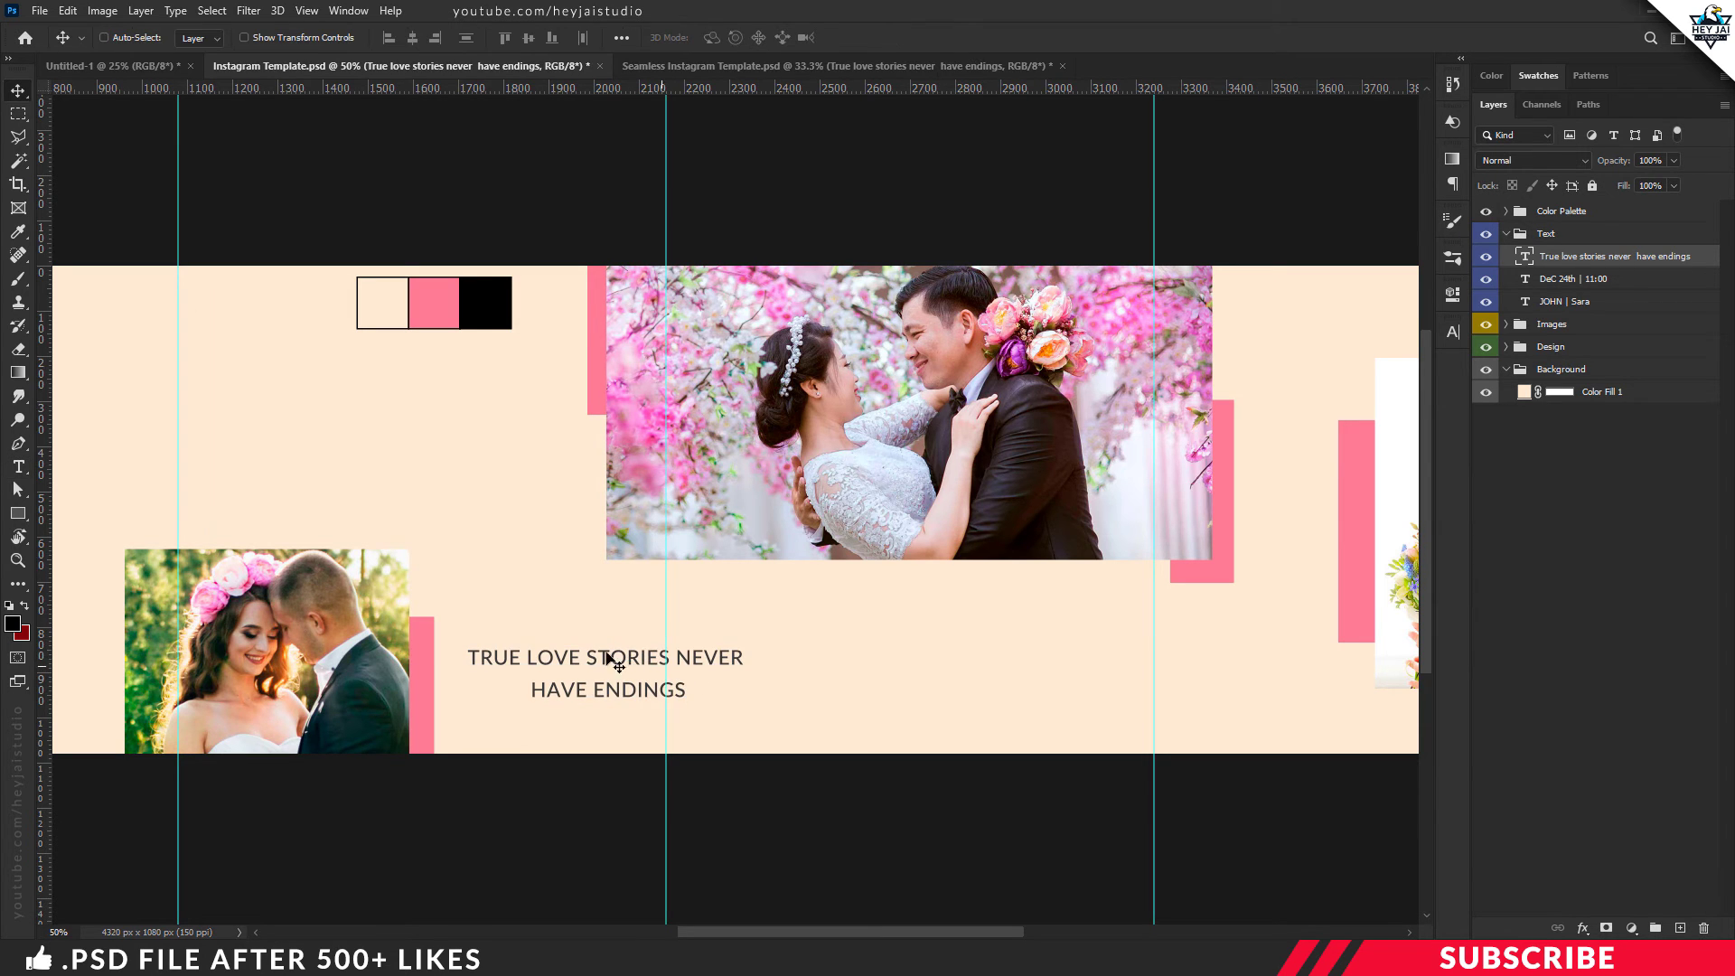
drag(608, 660, 696, 657)
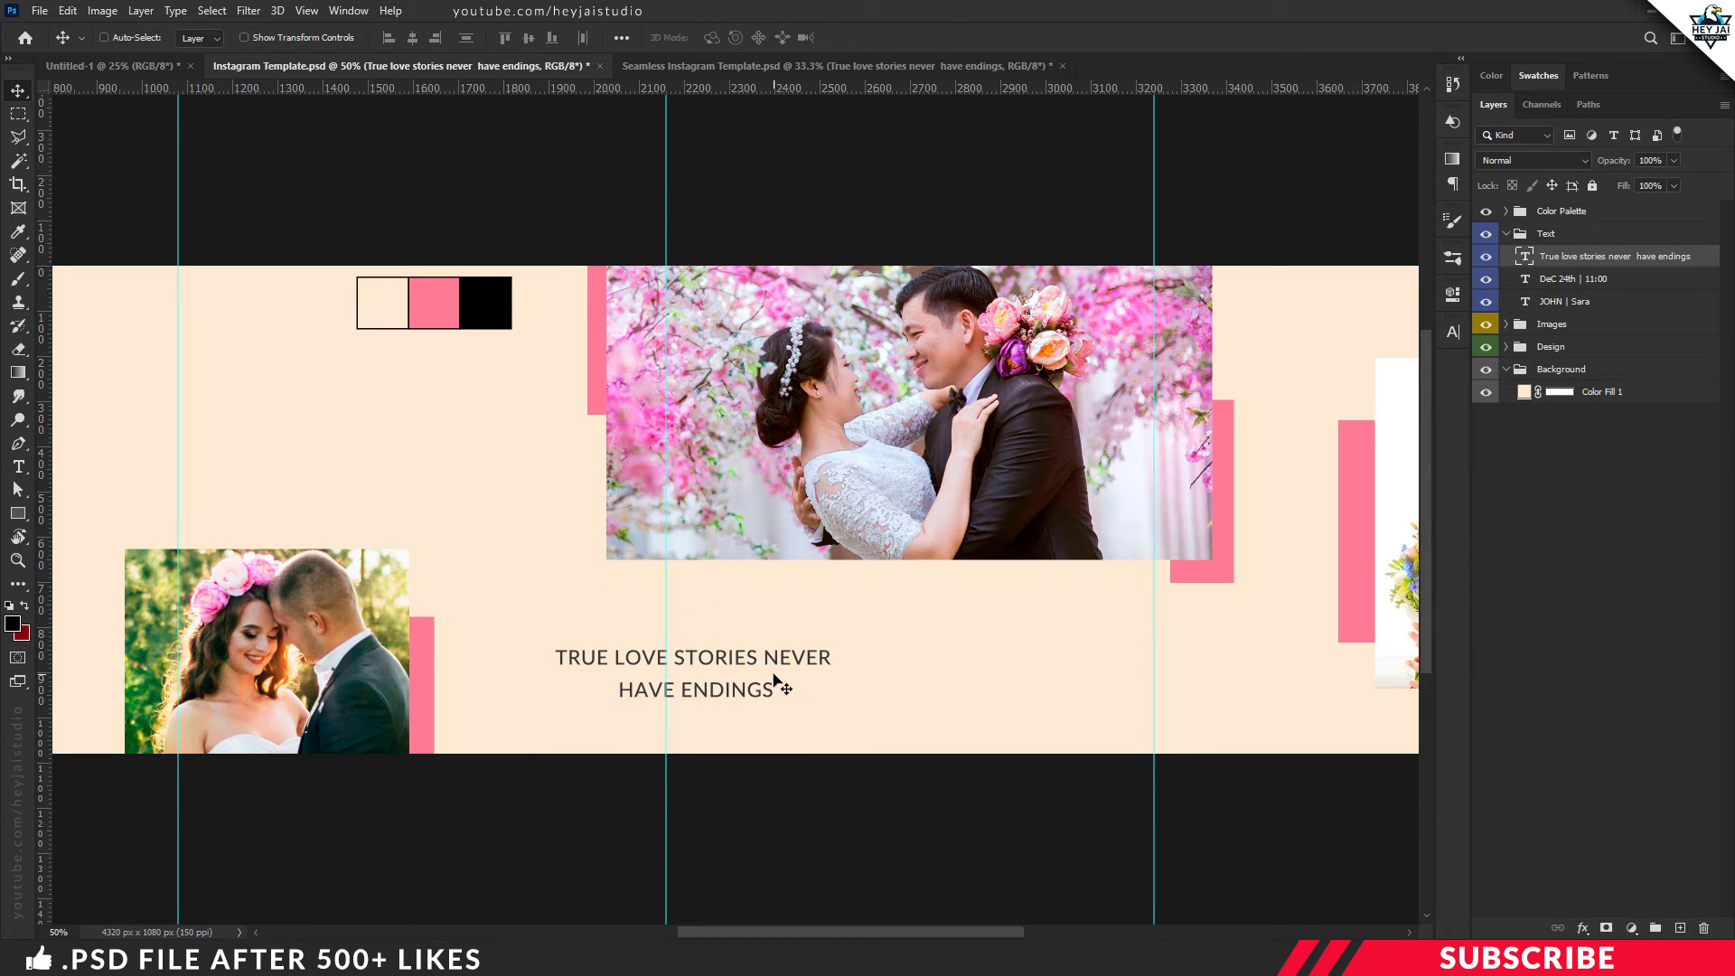
key(ctrl+minus)
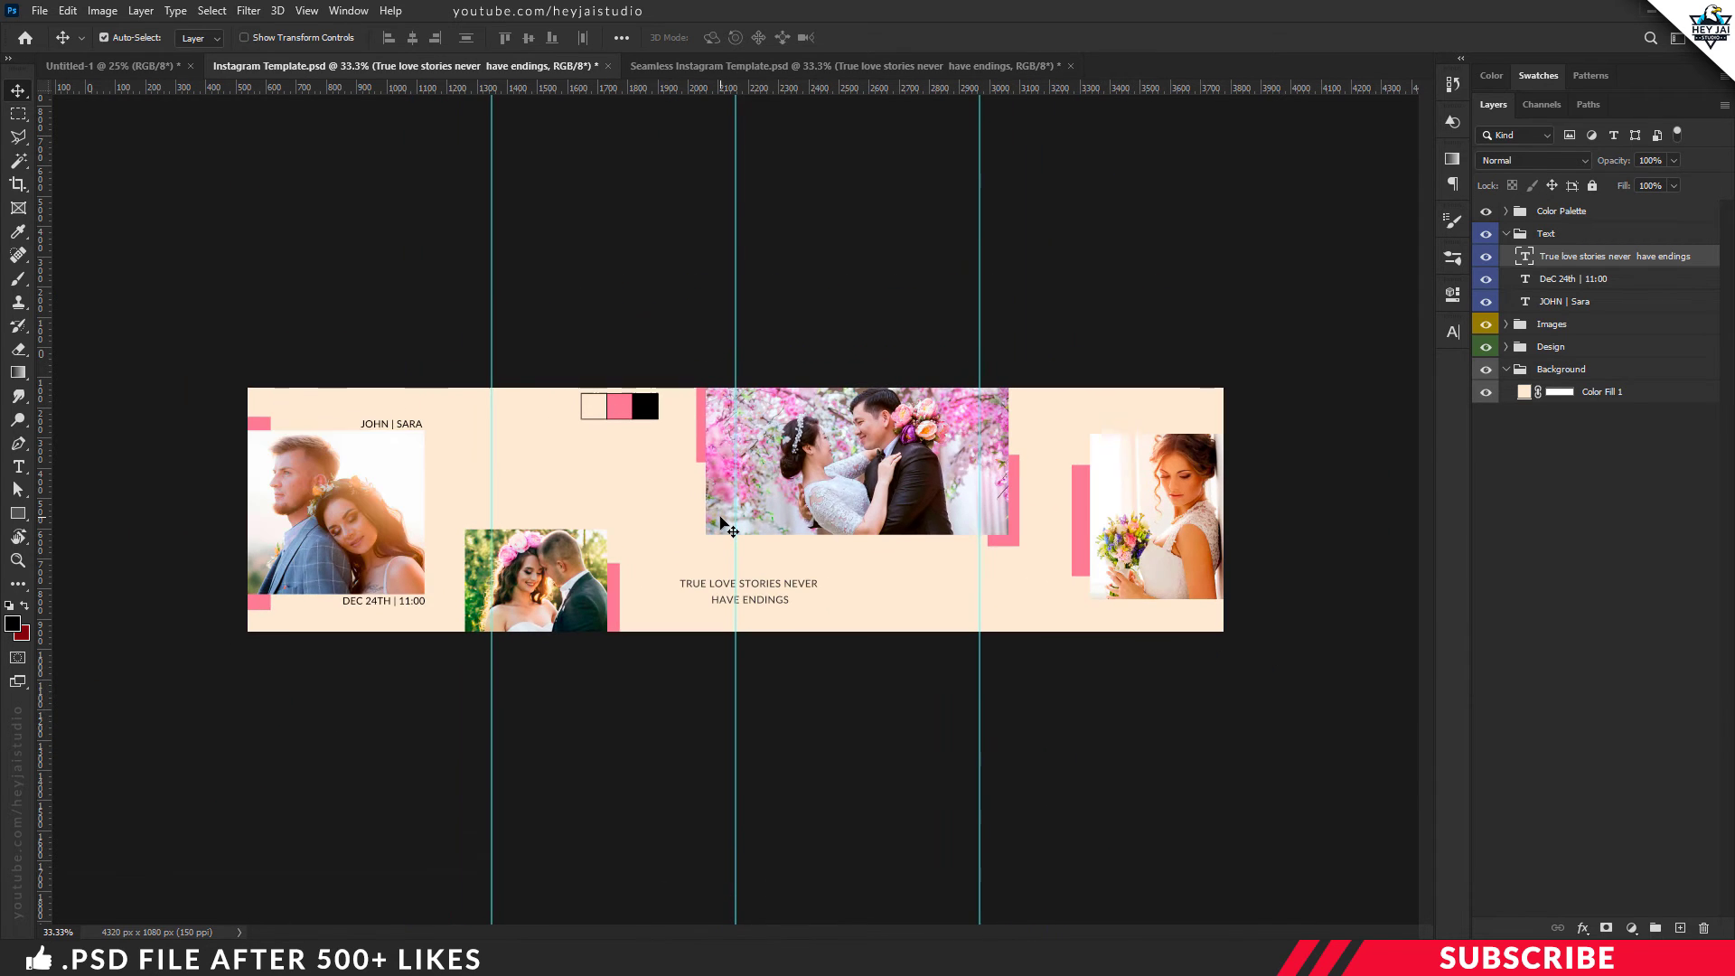
key(ctrl+minus)
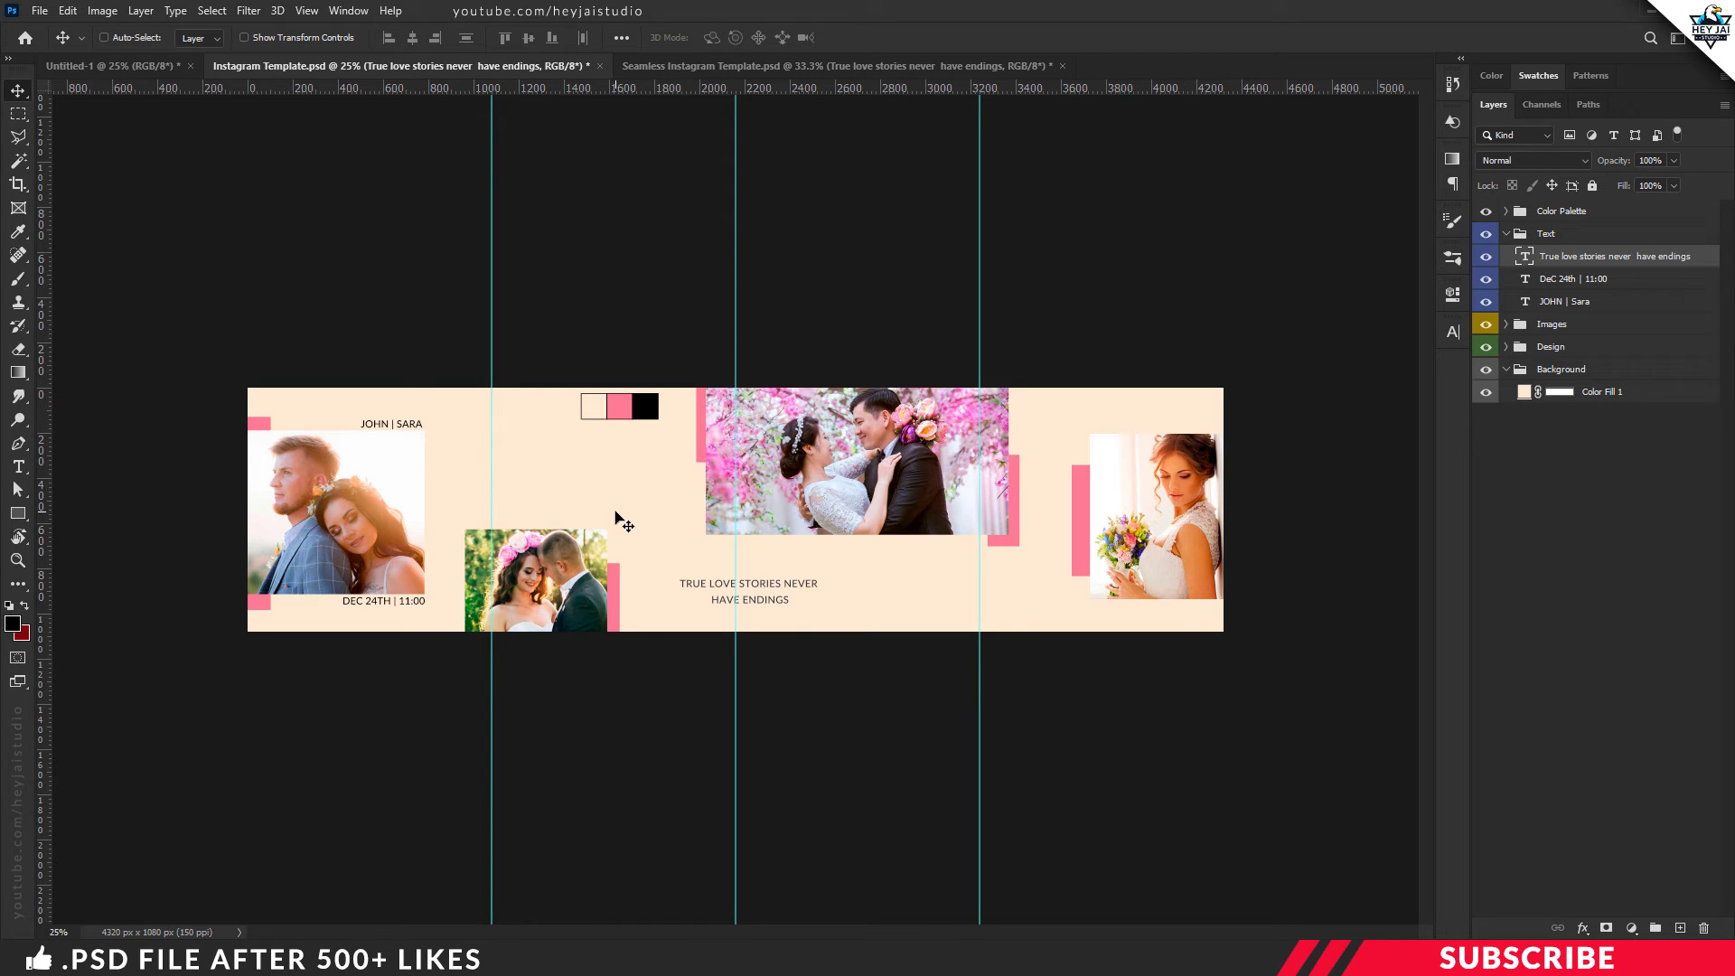
Collapse the Text group and select Rectangle 10 inside the Design group
click(1487, 215)
click(1518, 237)
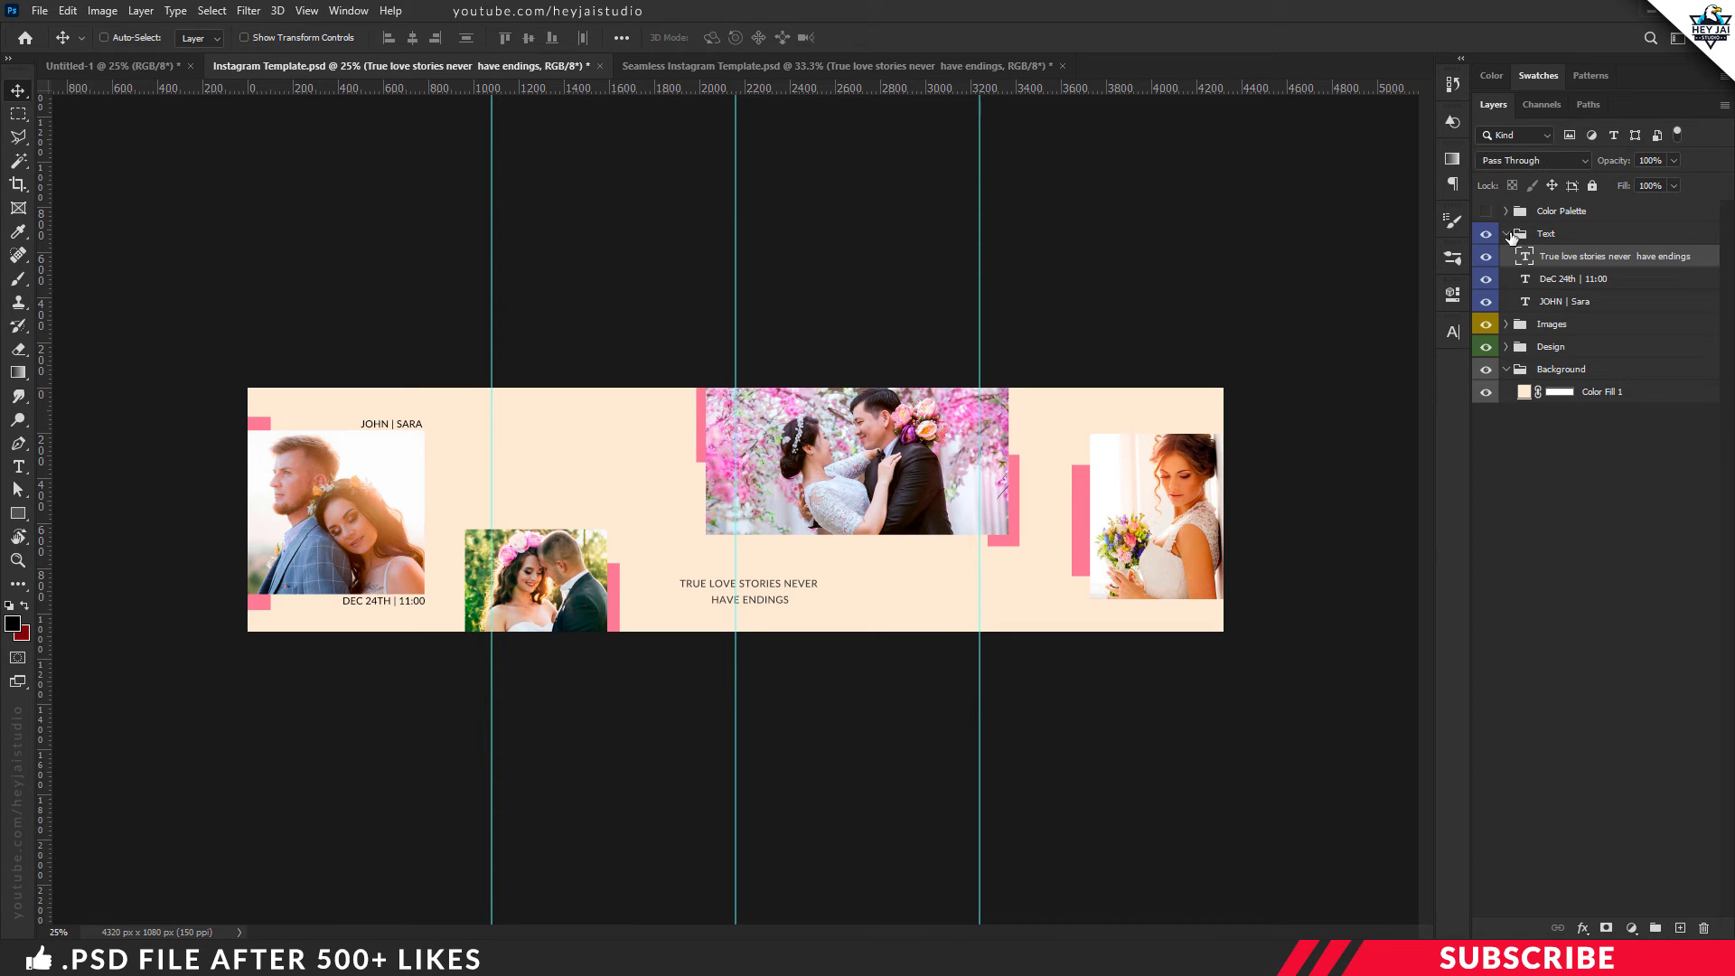
click(1554, 280)
click(1507, 280)
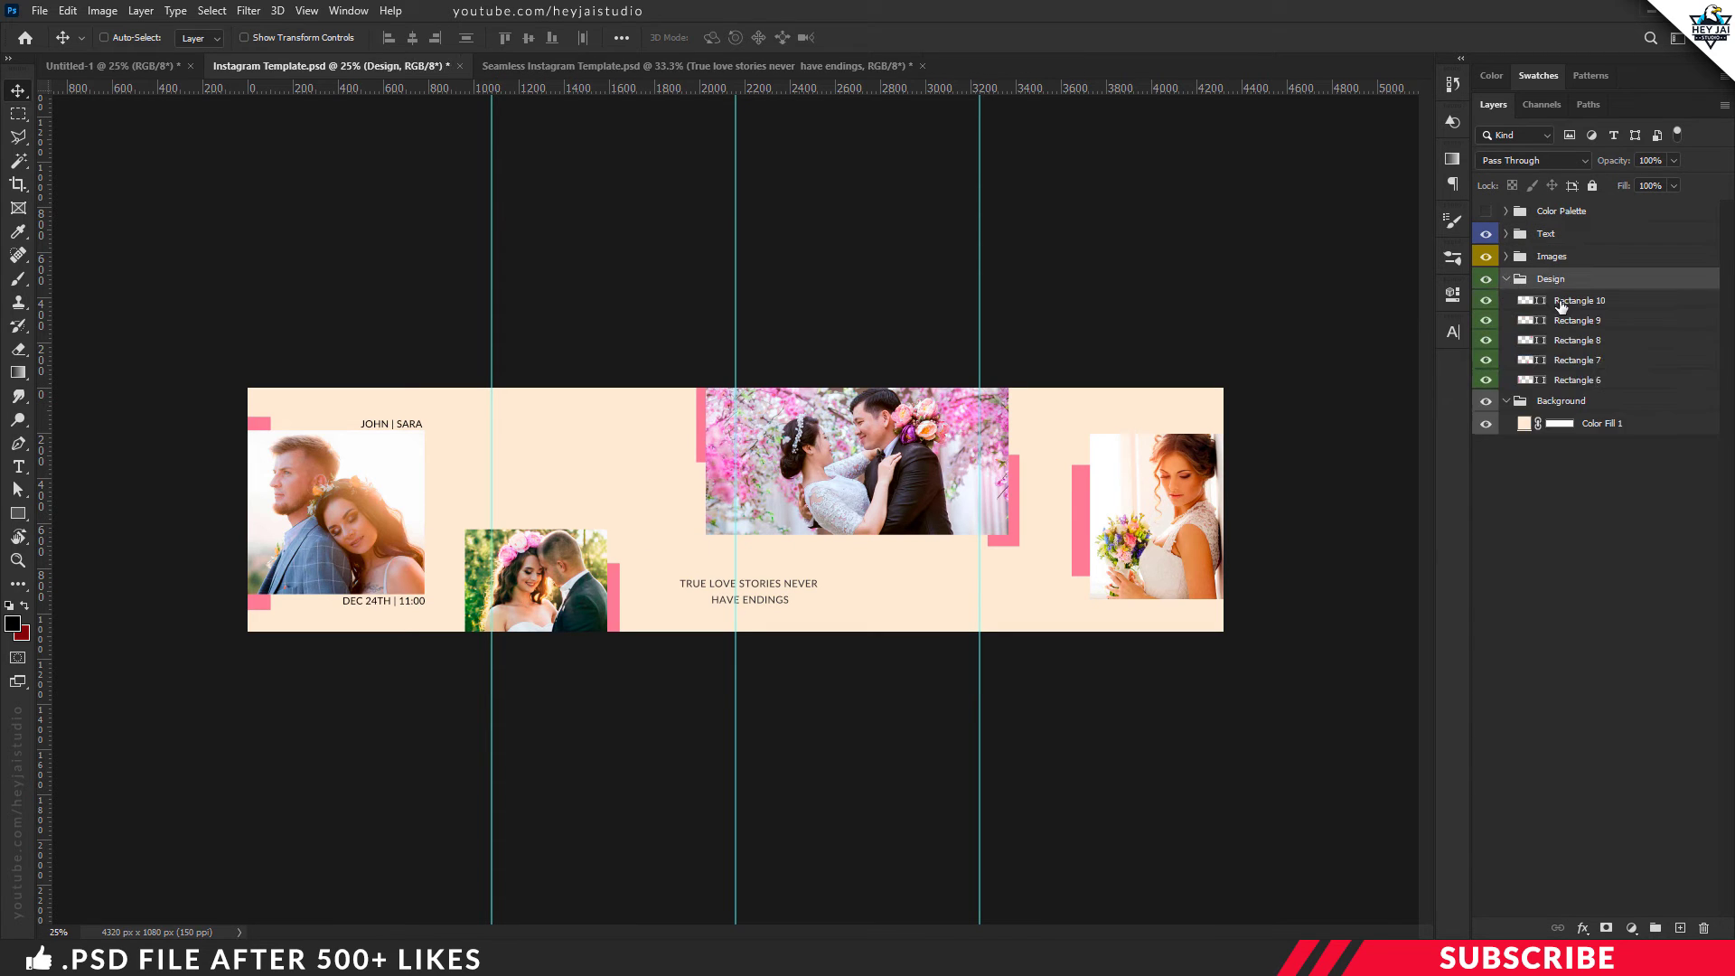
click(1559, 303)
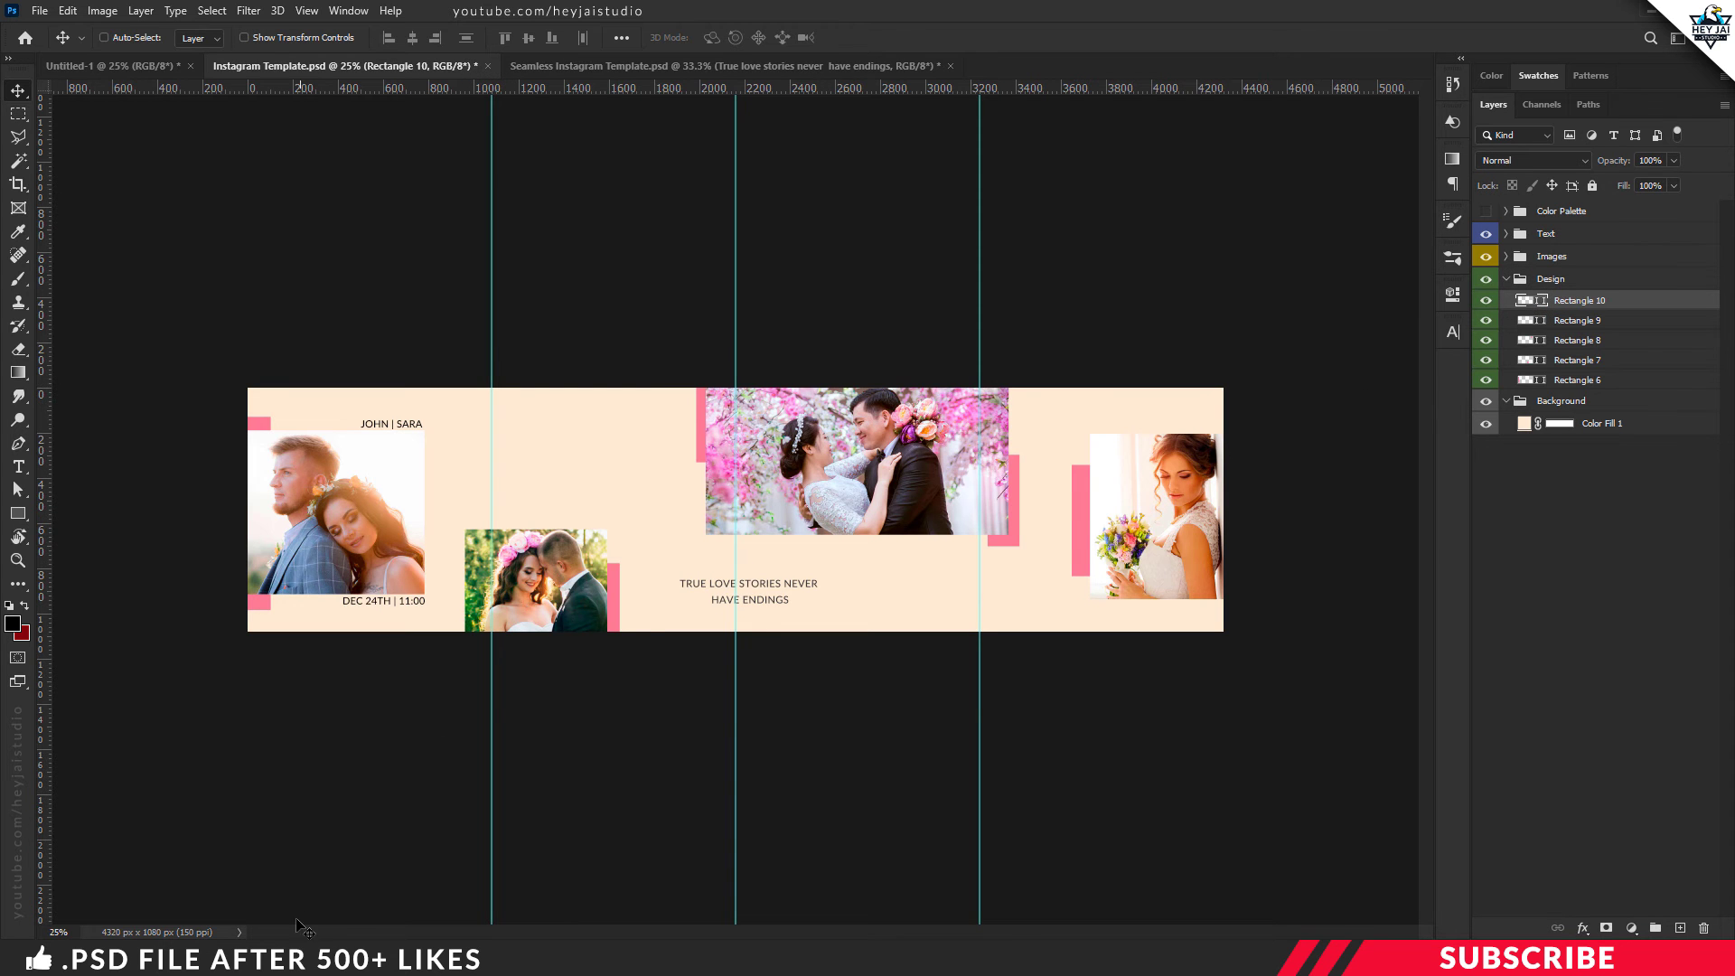
Bring the teal leaf illustration into the template and push it against the banner's top edge
right_click(684, 224)
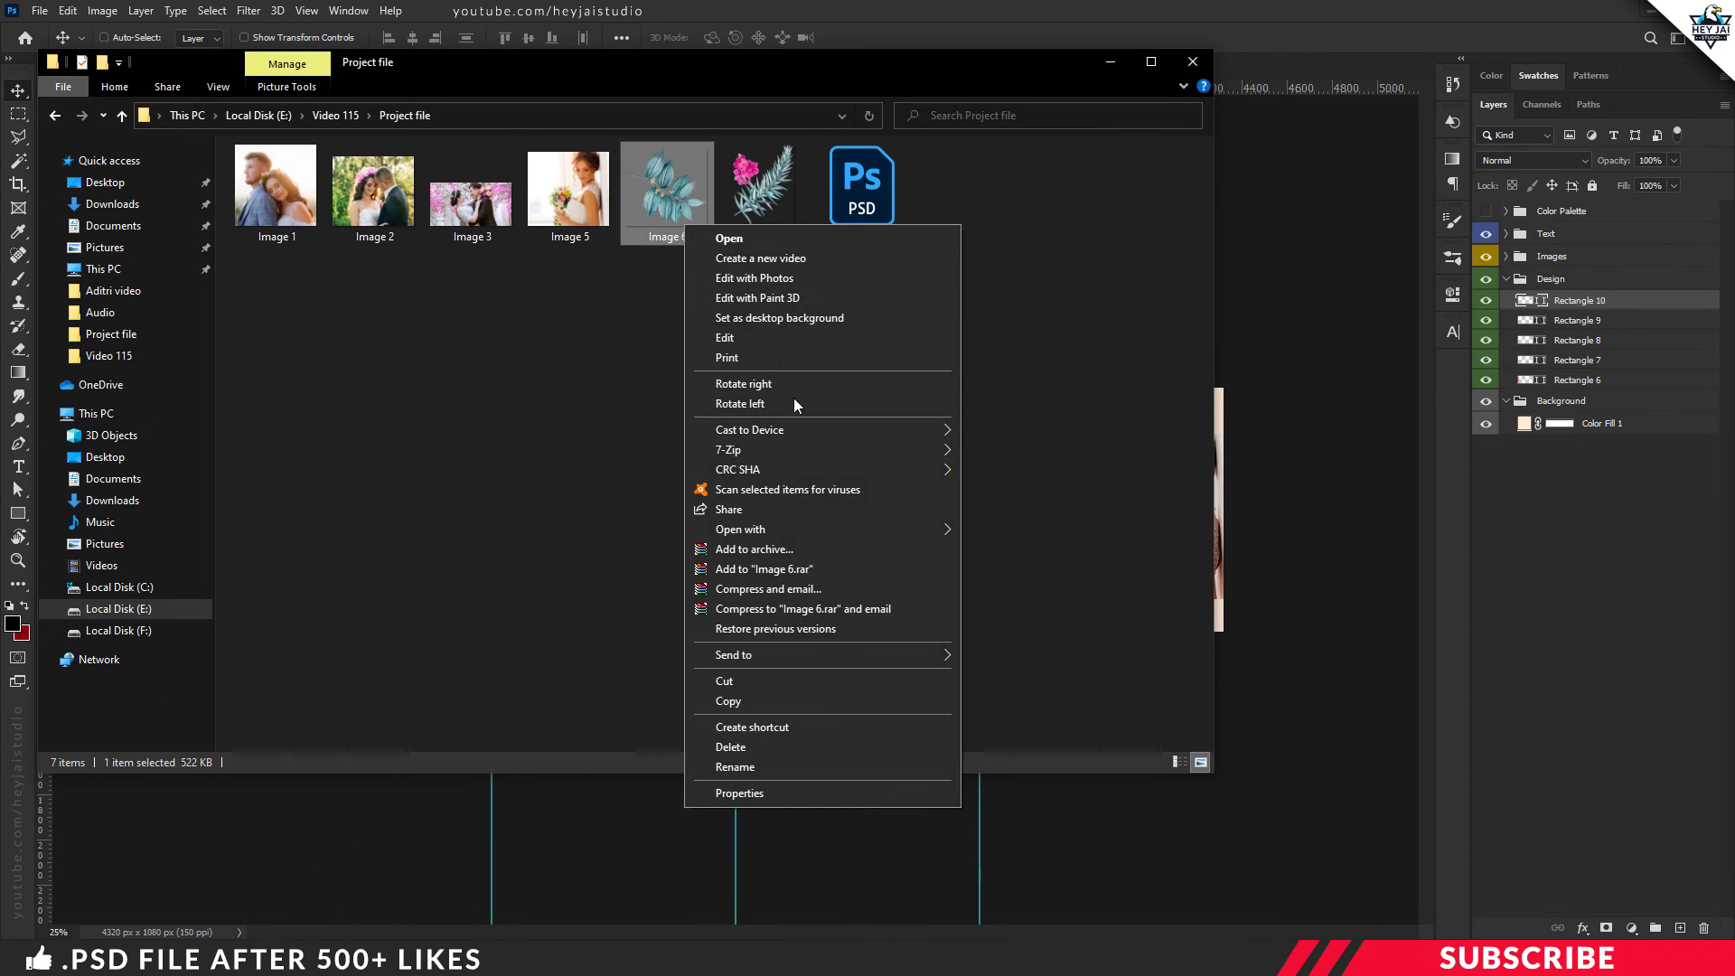
mouse_move(740, 529)
click(999, 533)
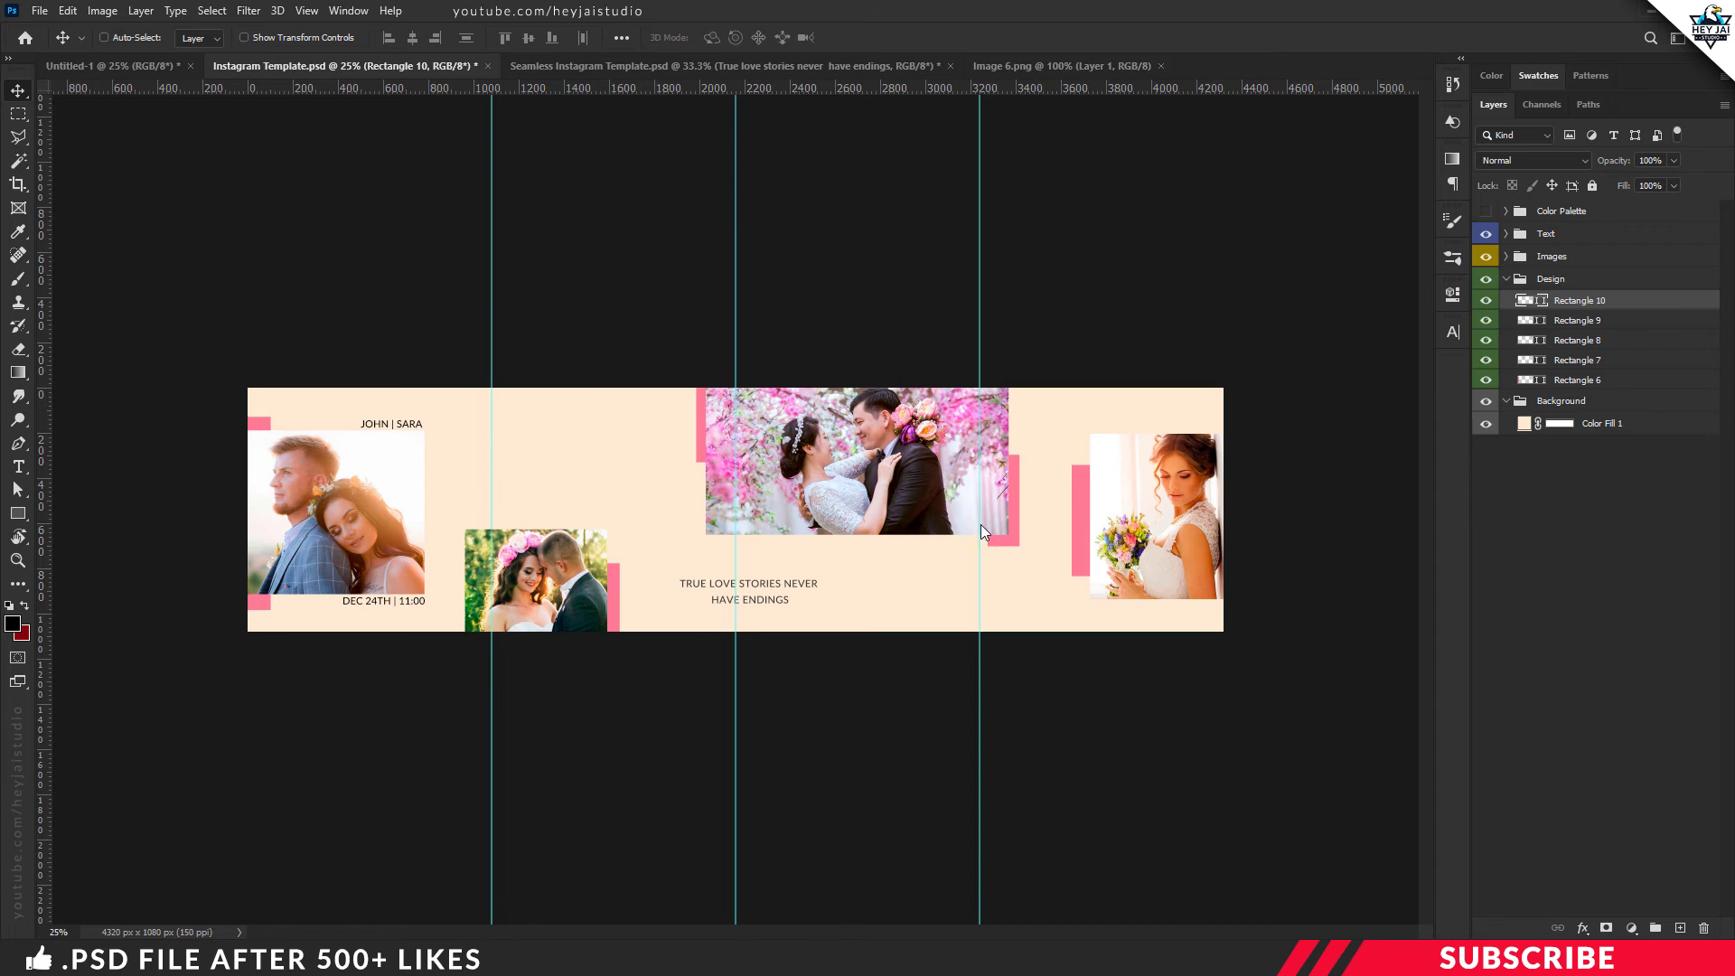
drag(1012, 66, 1012, 103)
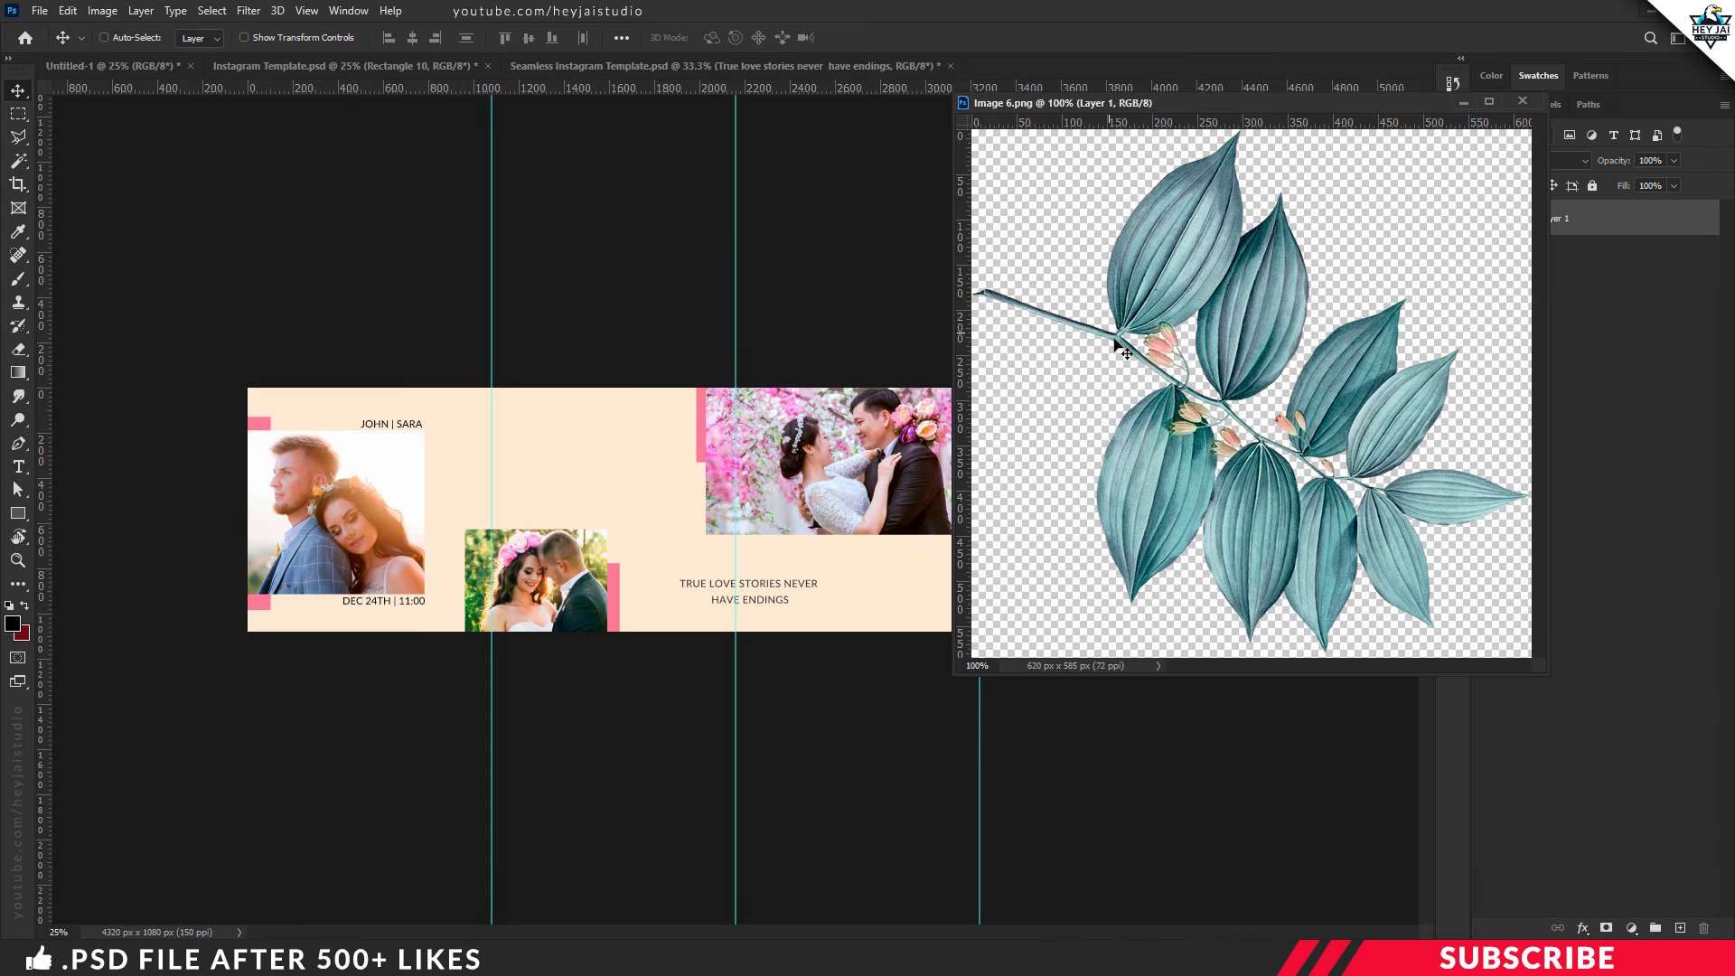
drag(1021, 354, 561, 418)
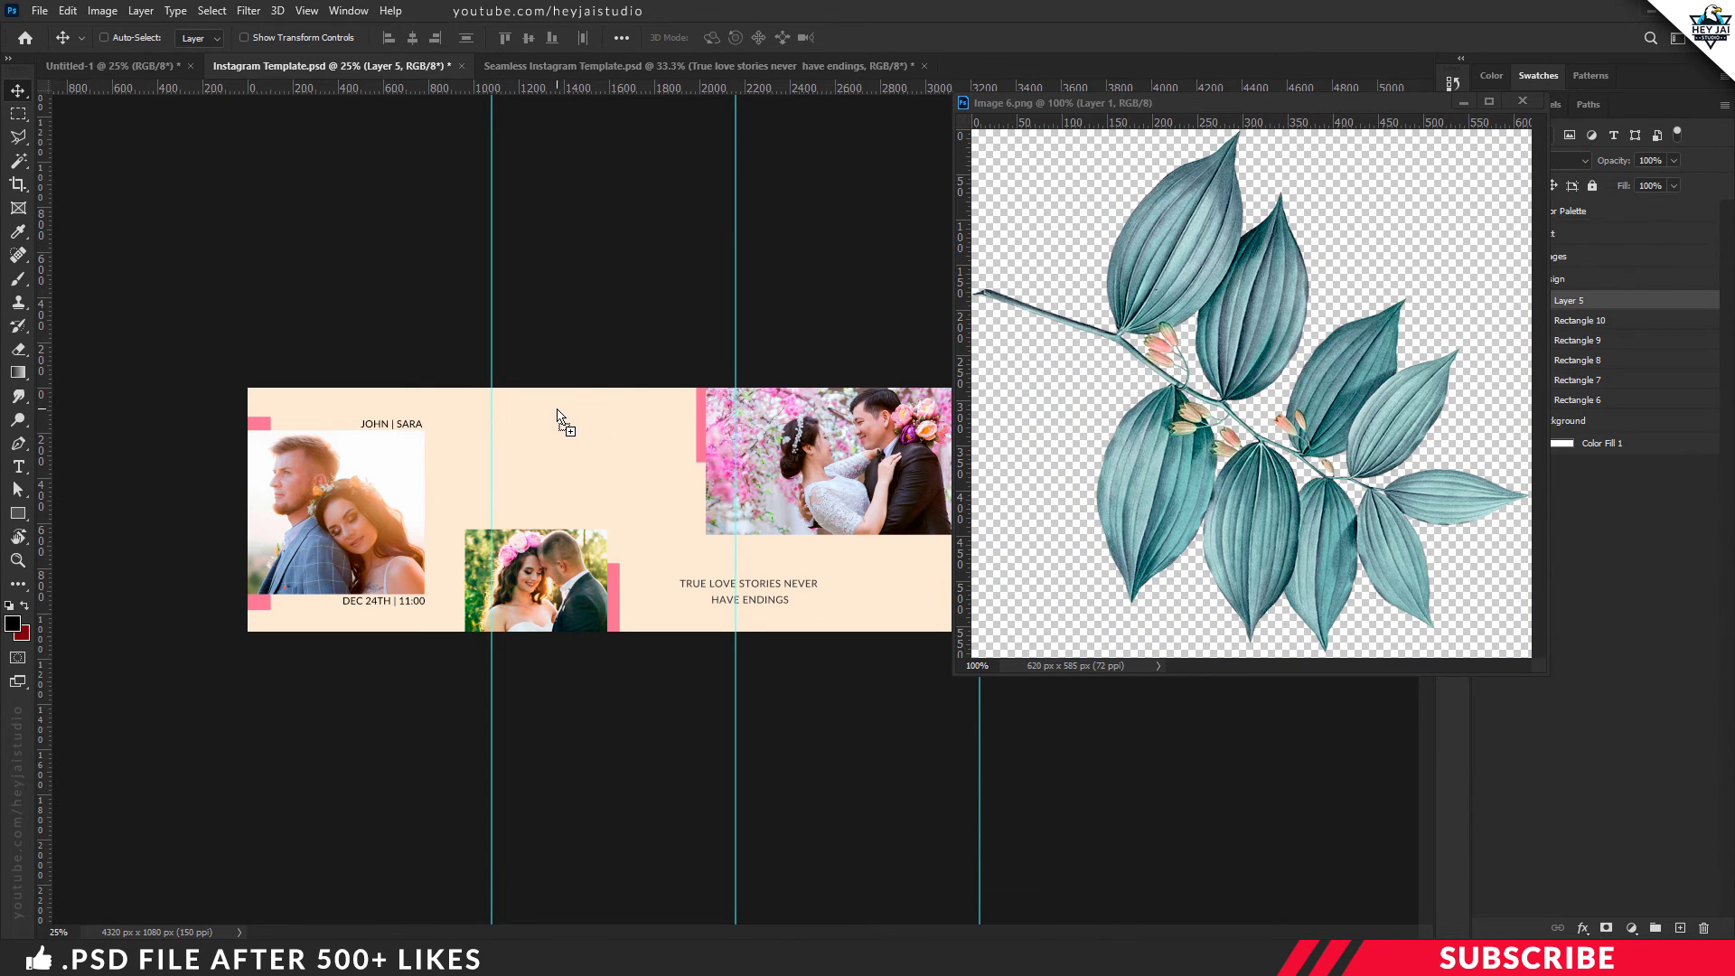
click(1522, 101)
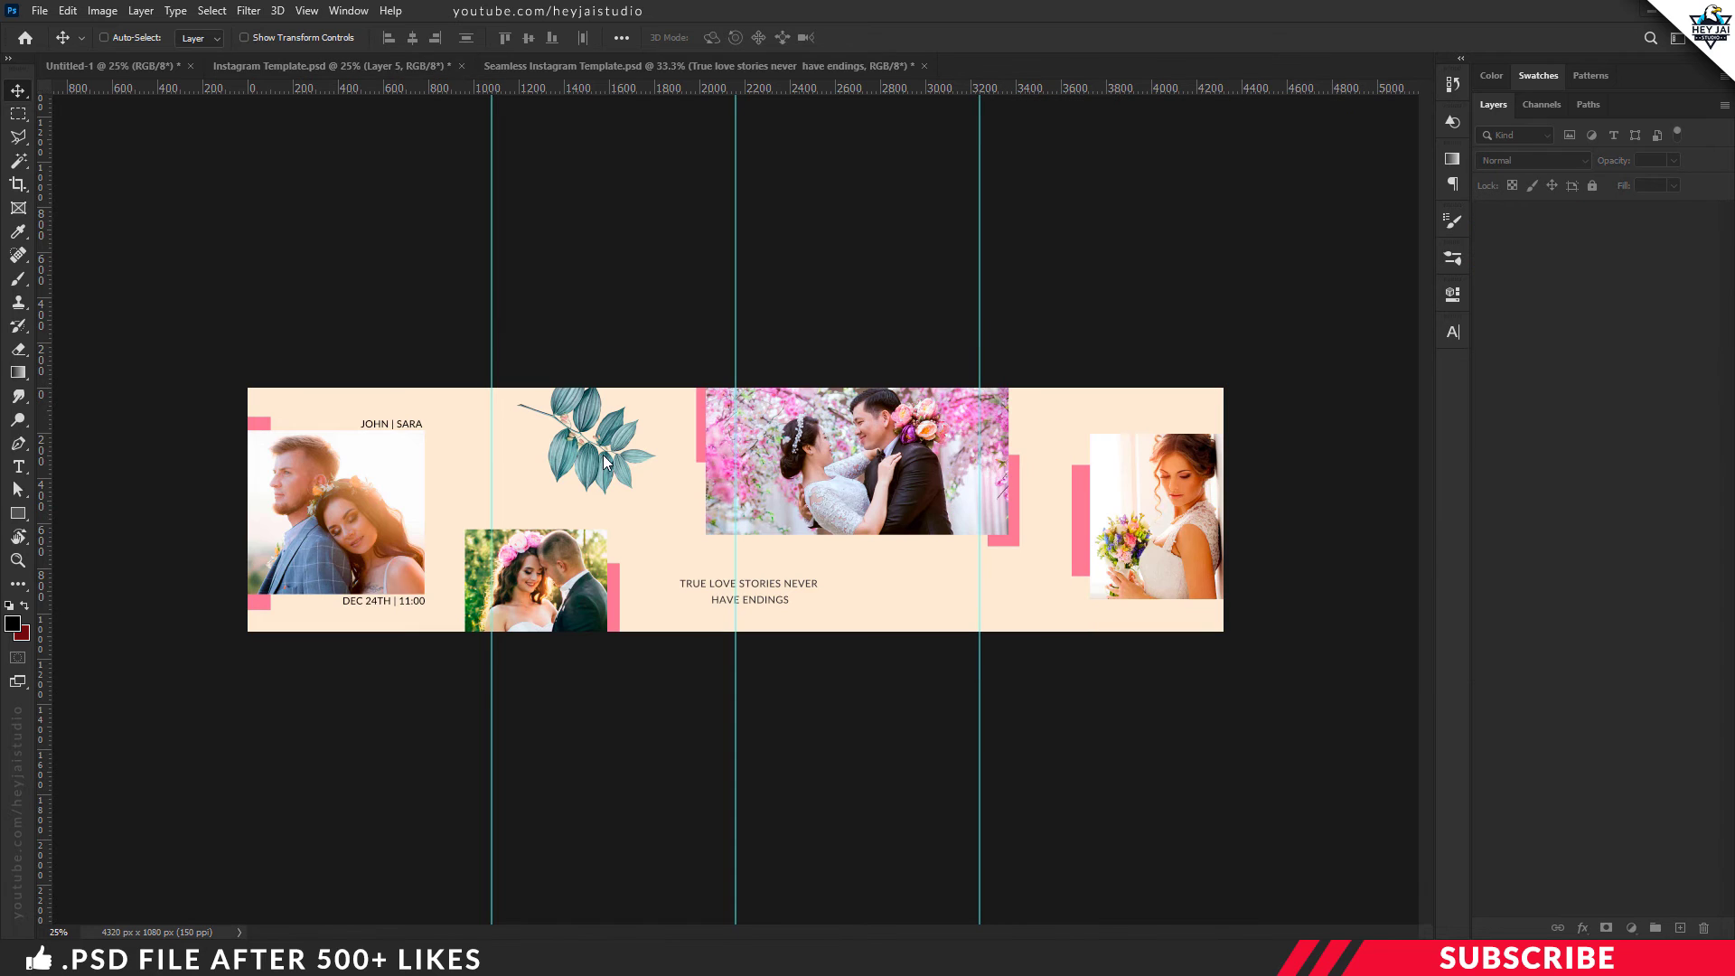
drag(533, 420, 497, 451)
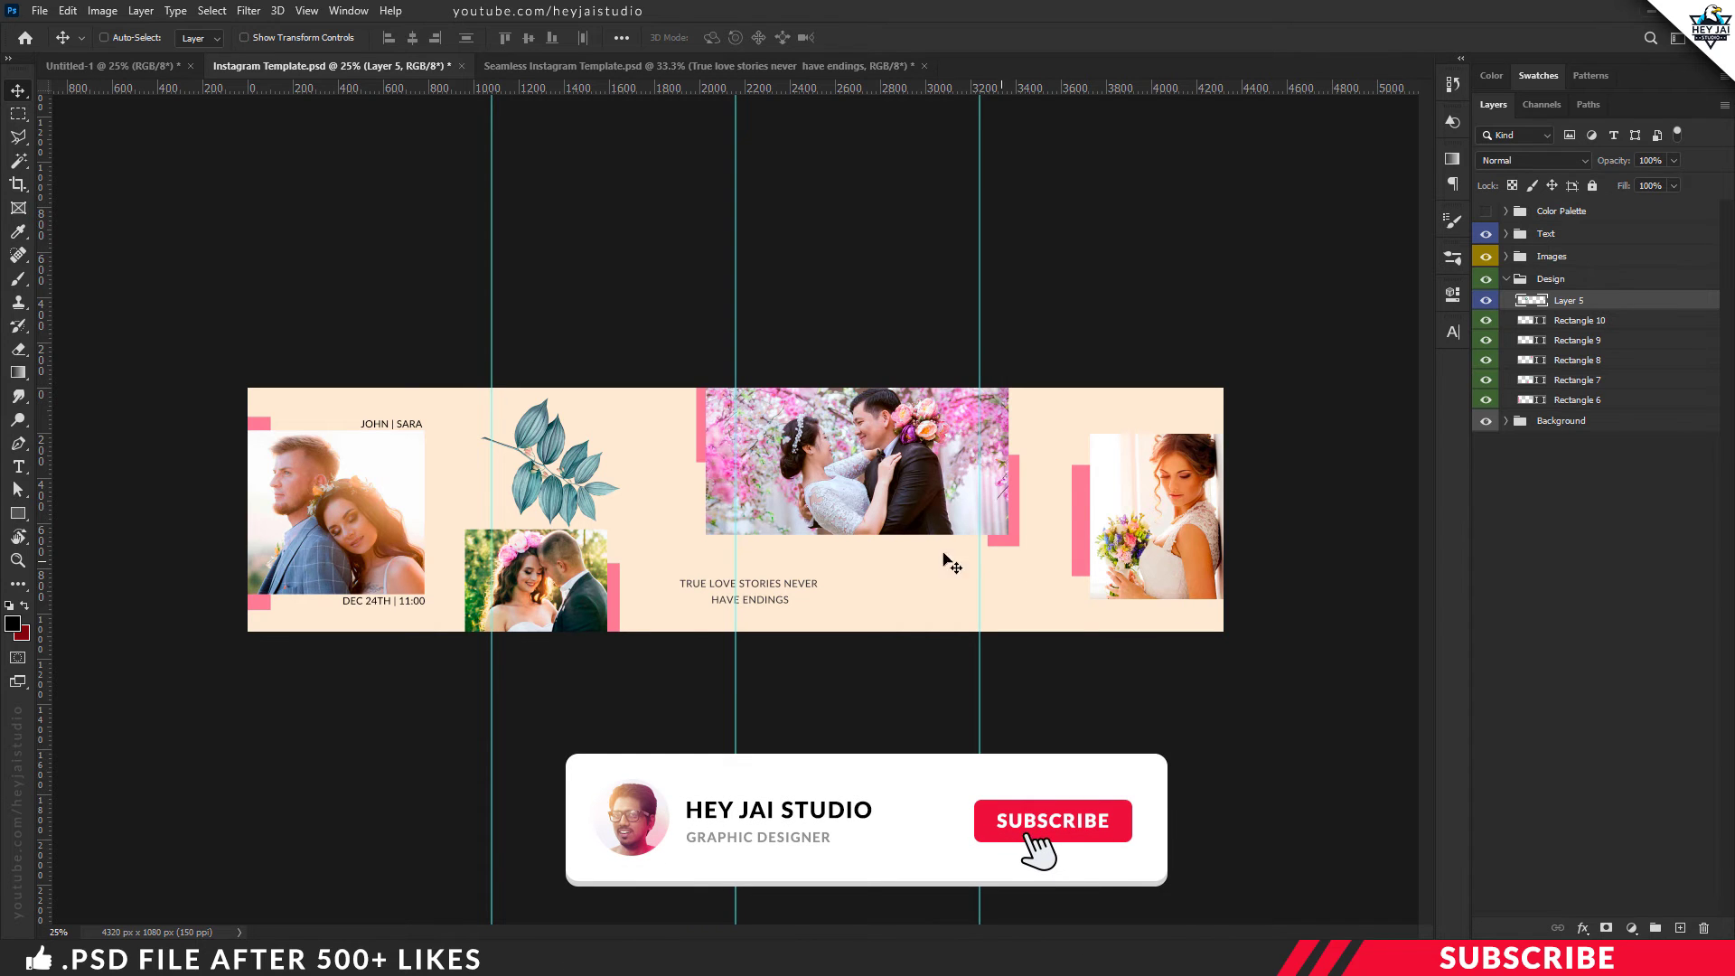
drag(564, 484, 531, 429)
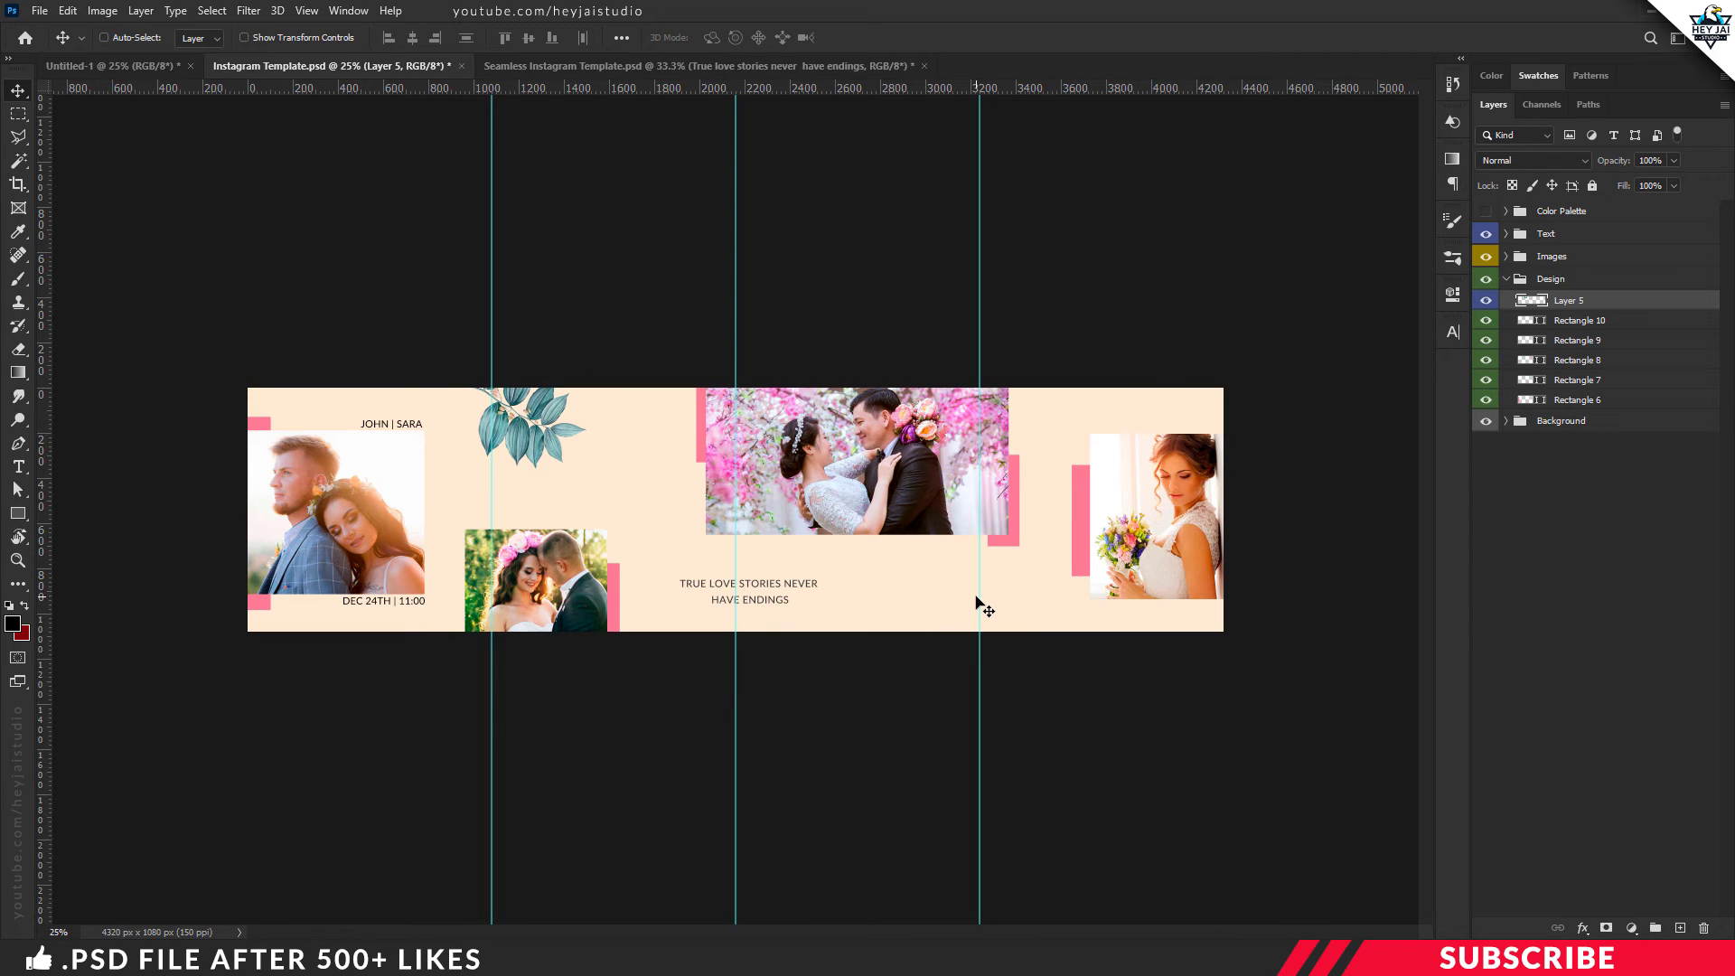
Open Image 7 and copy its pink flower-and-leaf spray into the banner
click(334, 958)
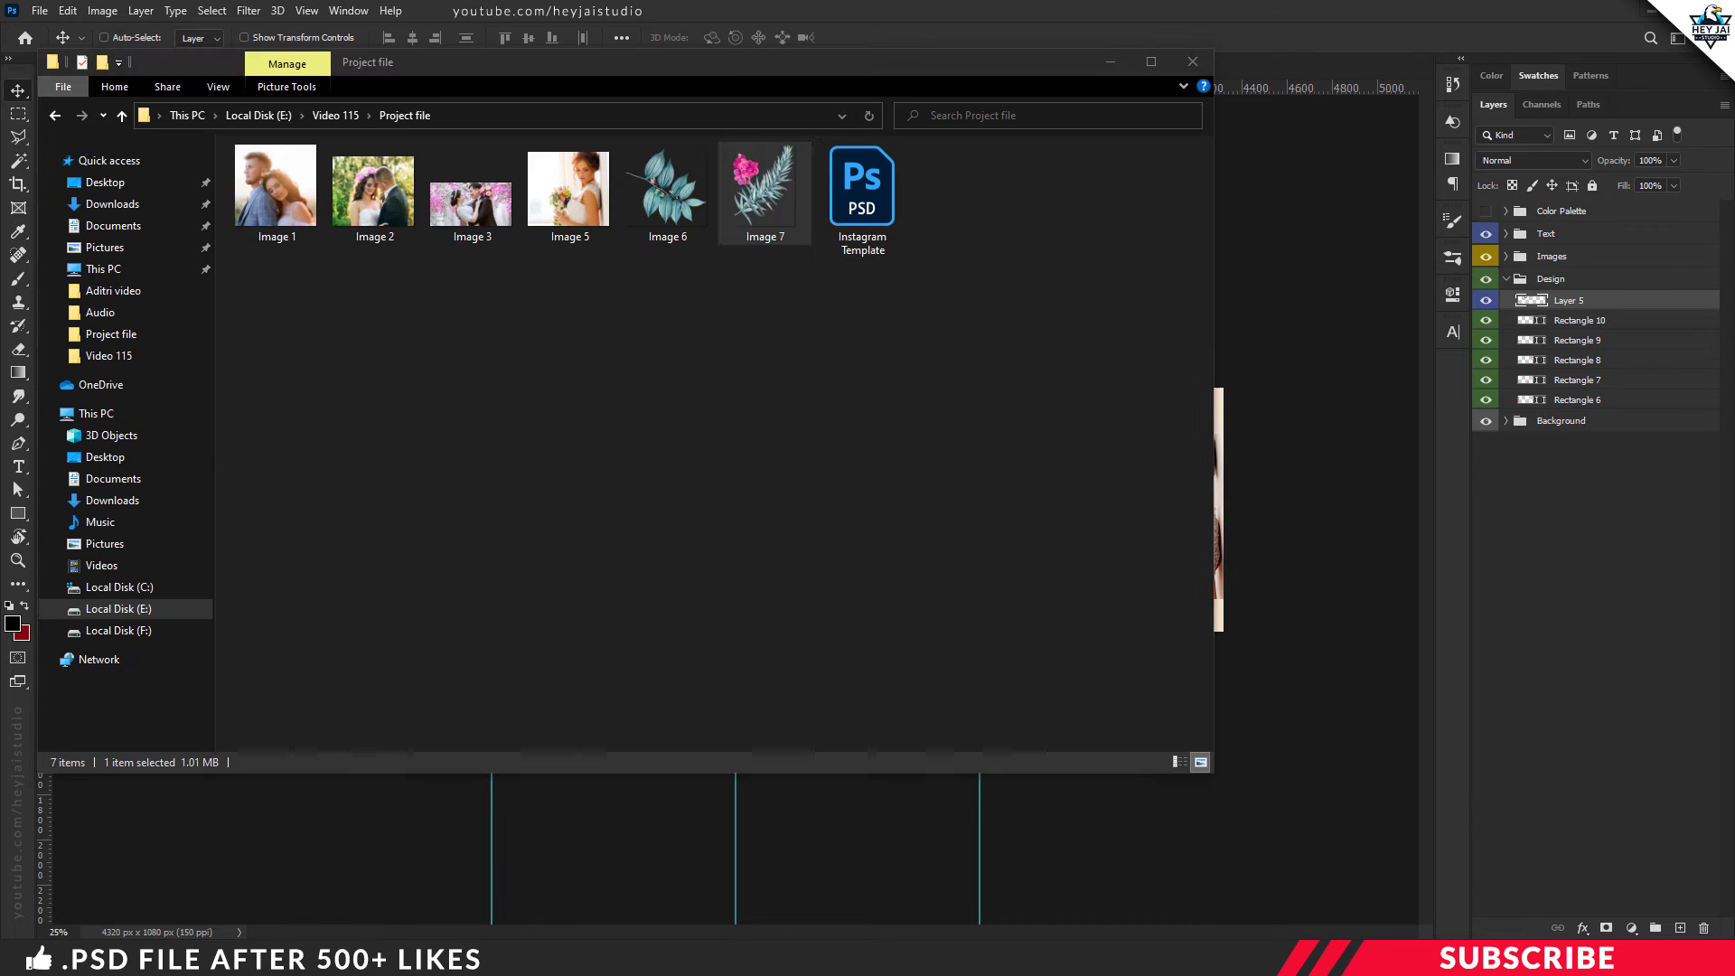
right_click(757, 210)
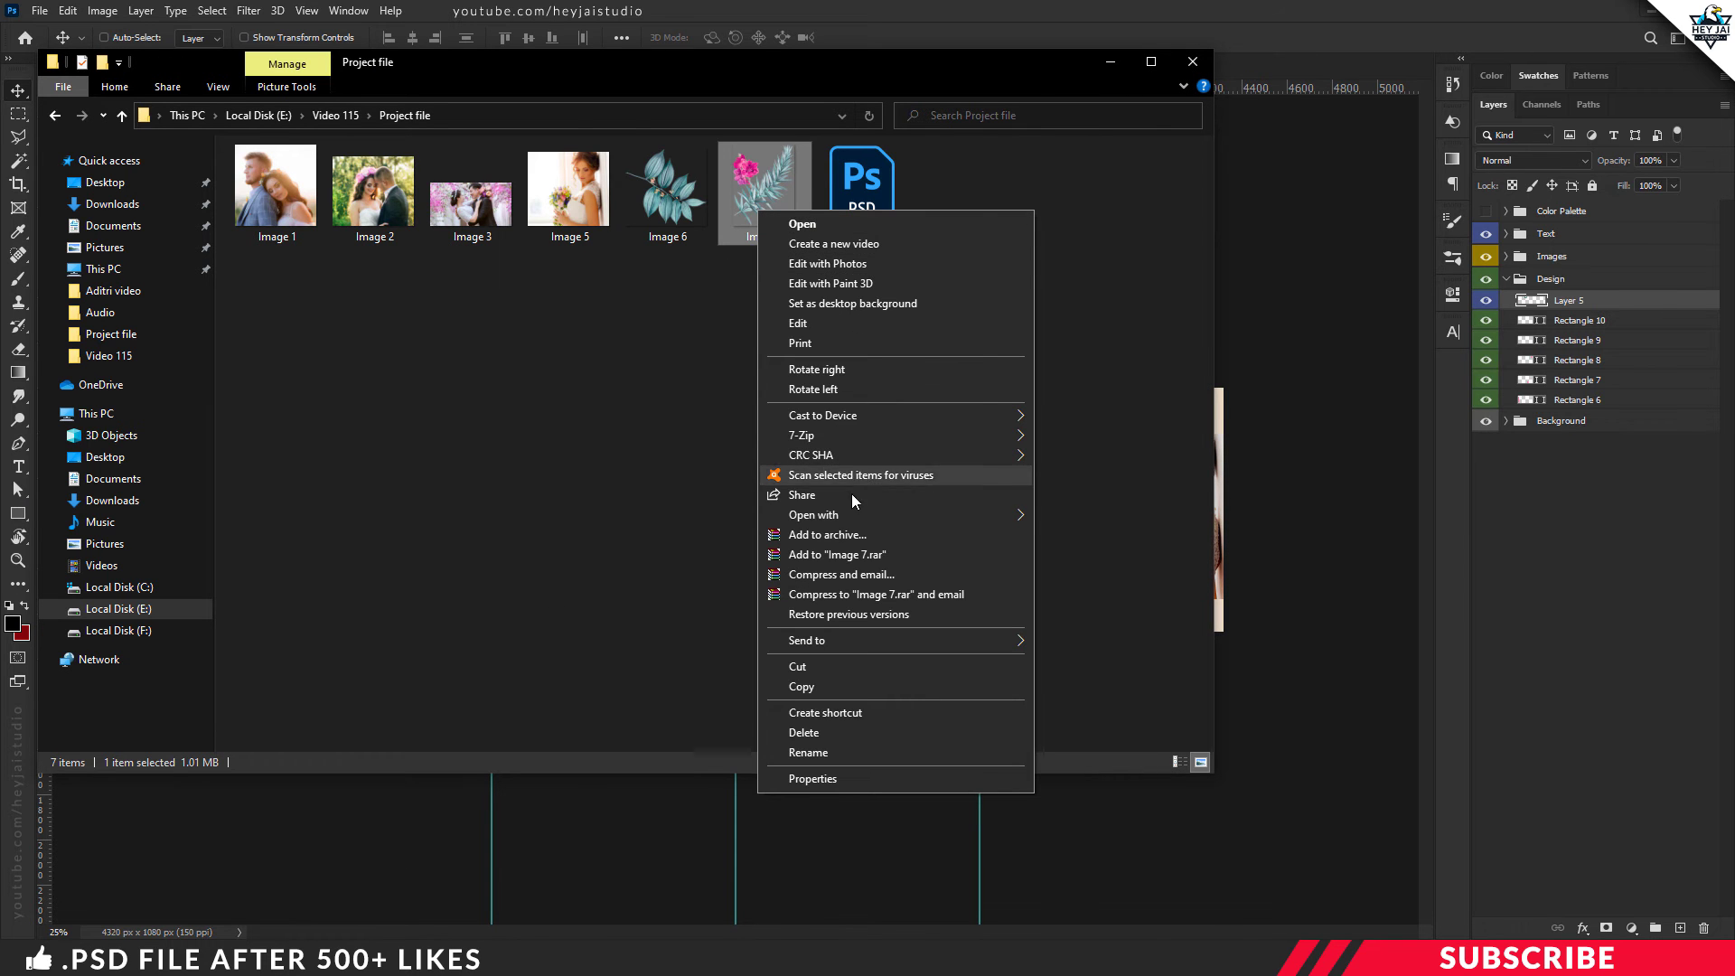
mouse_move(813, 513)
click(1075, 510)
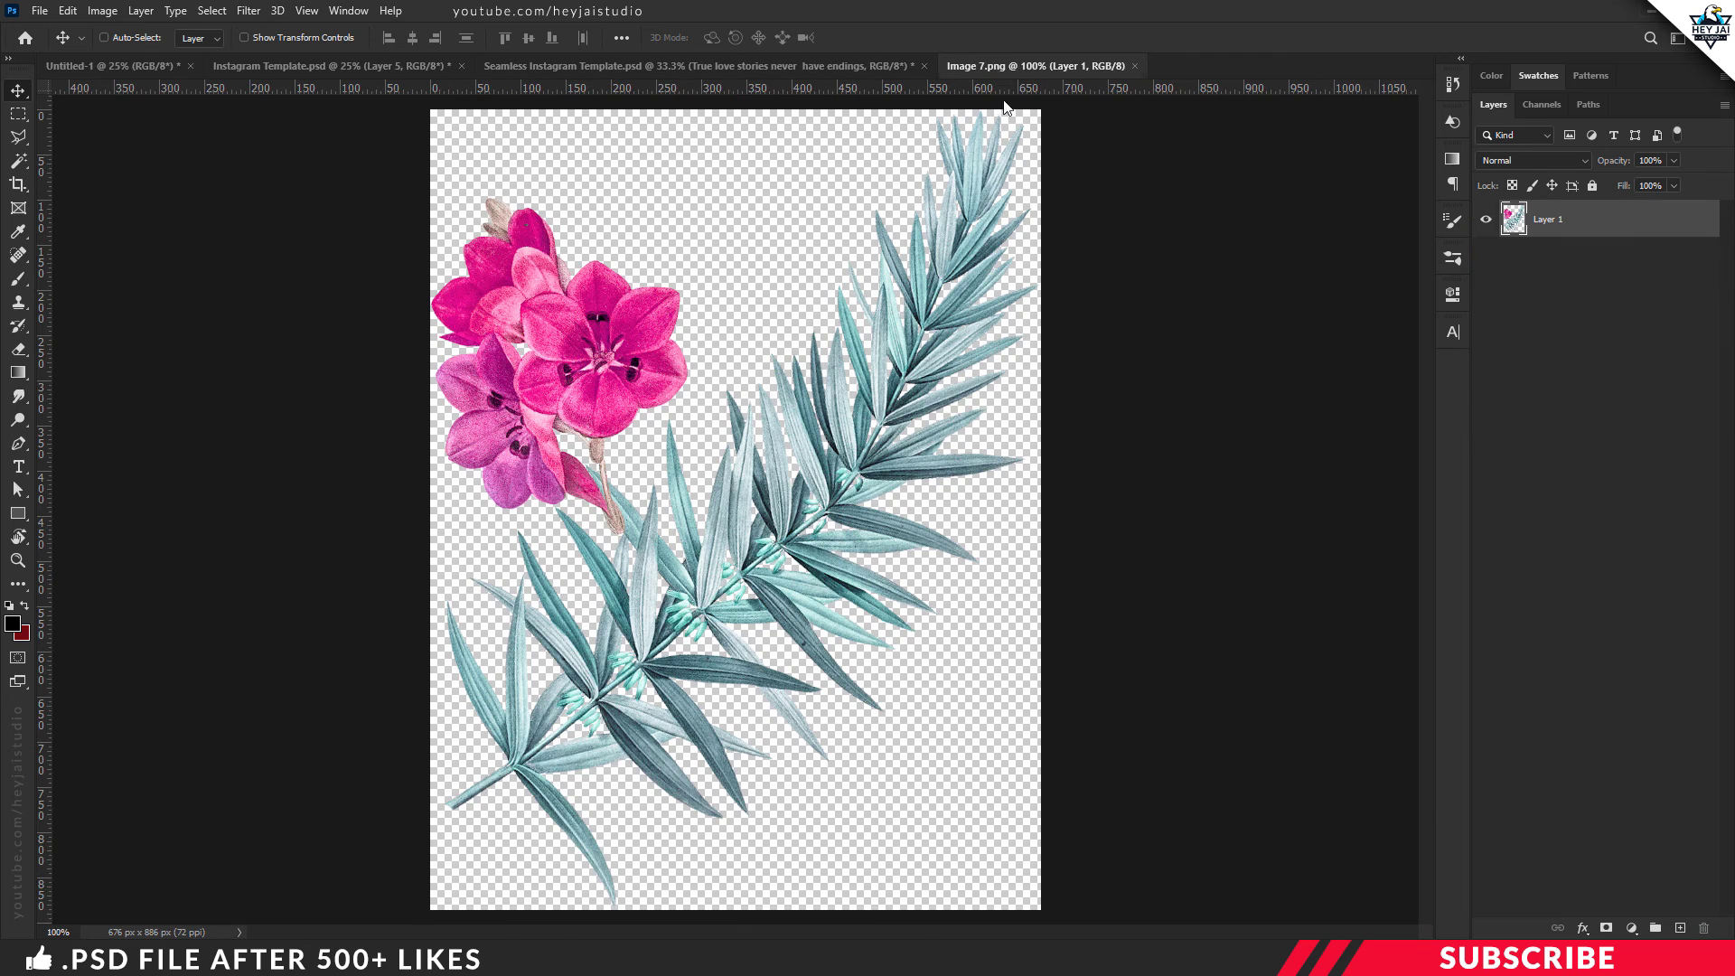
drag(1005, 66, 1006, 108)
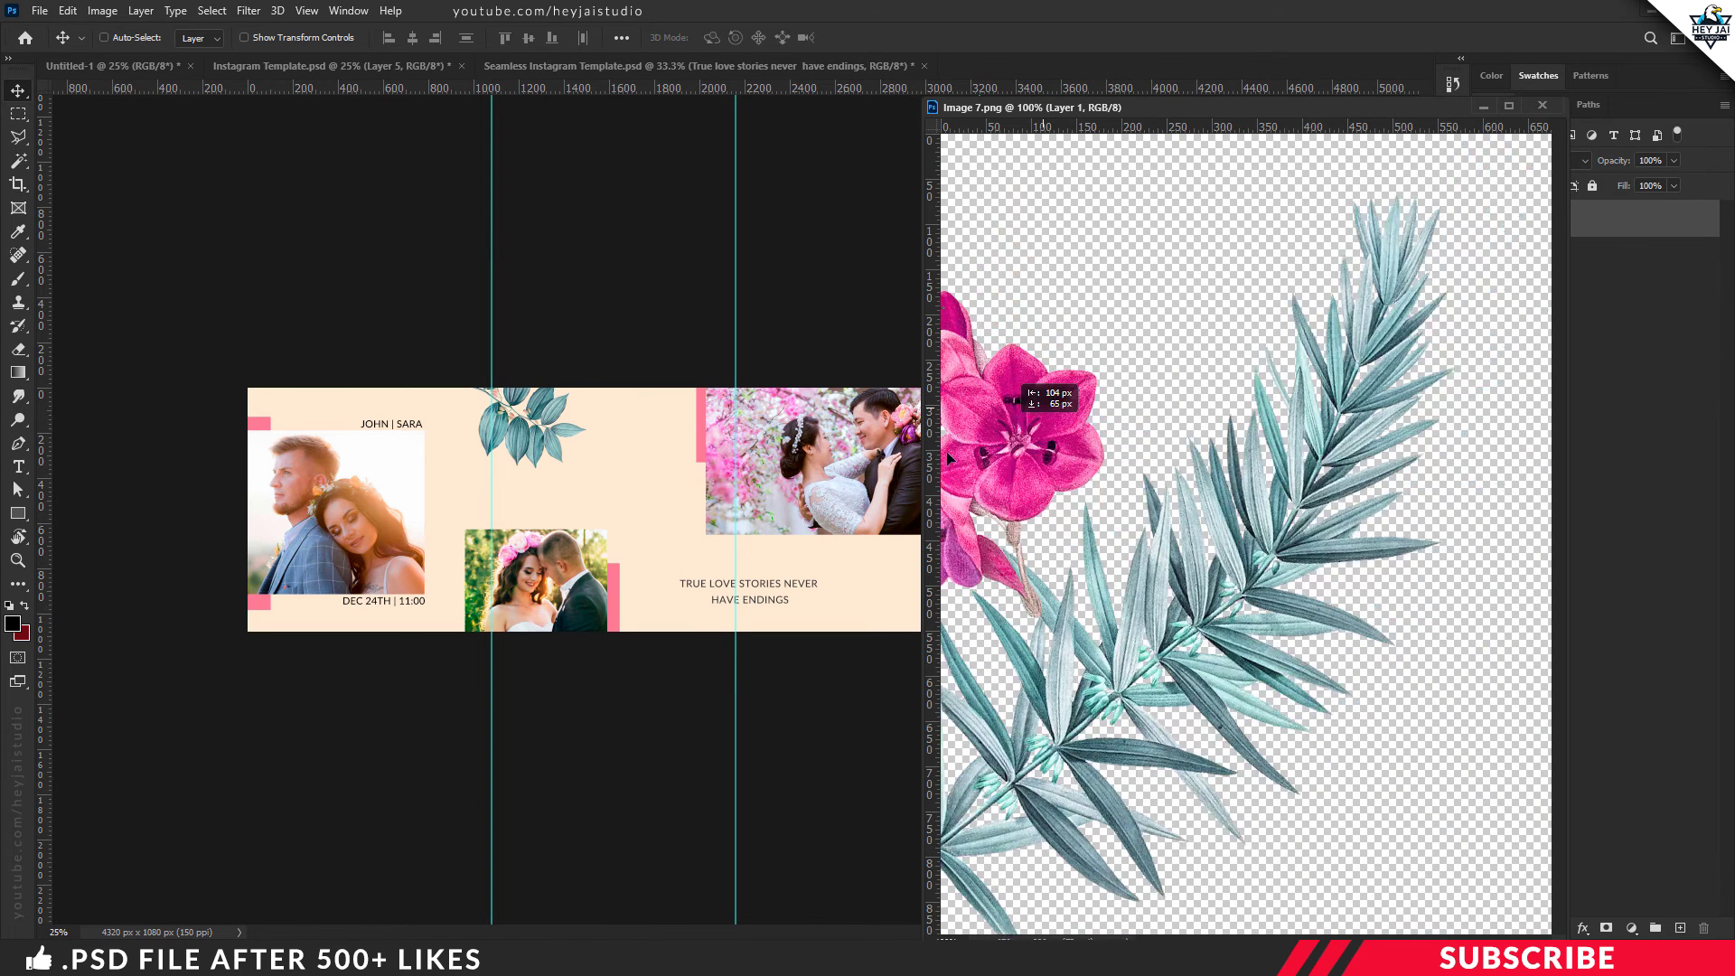
drag(1212, 341, 866, 586)
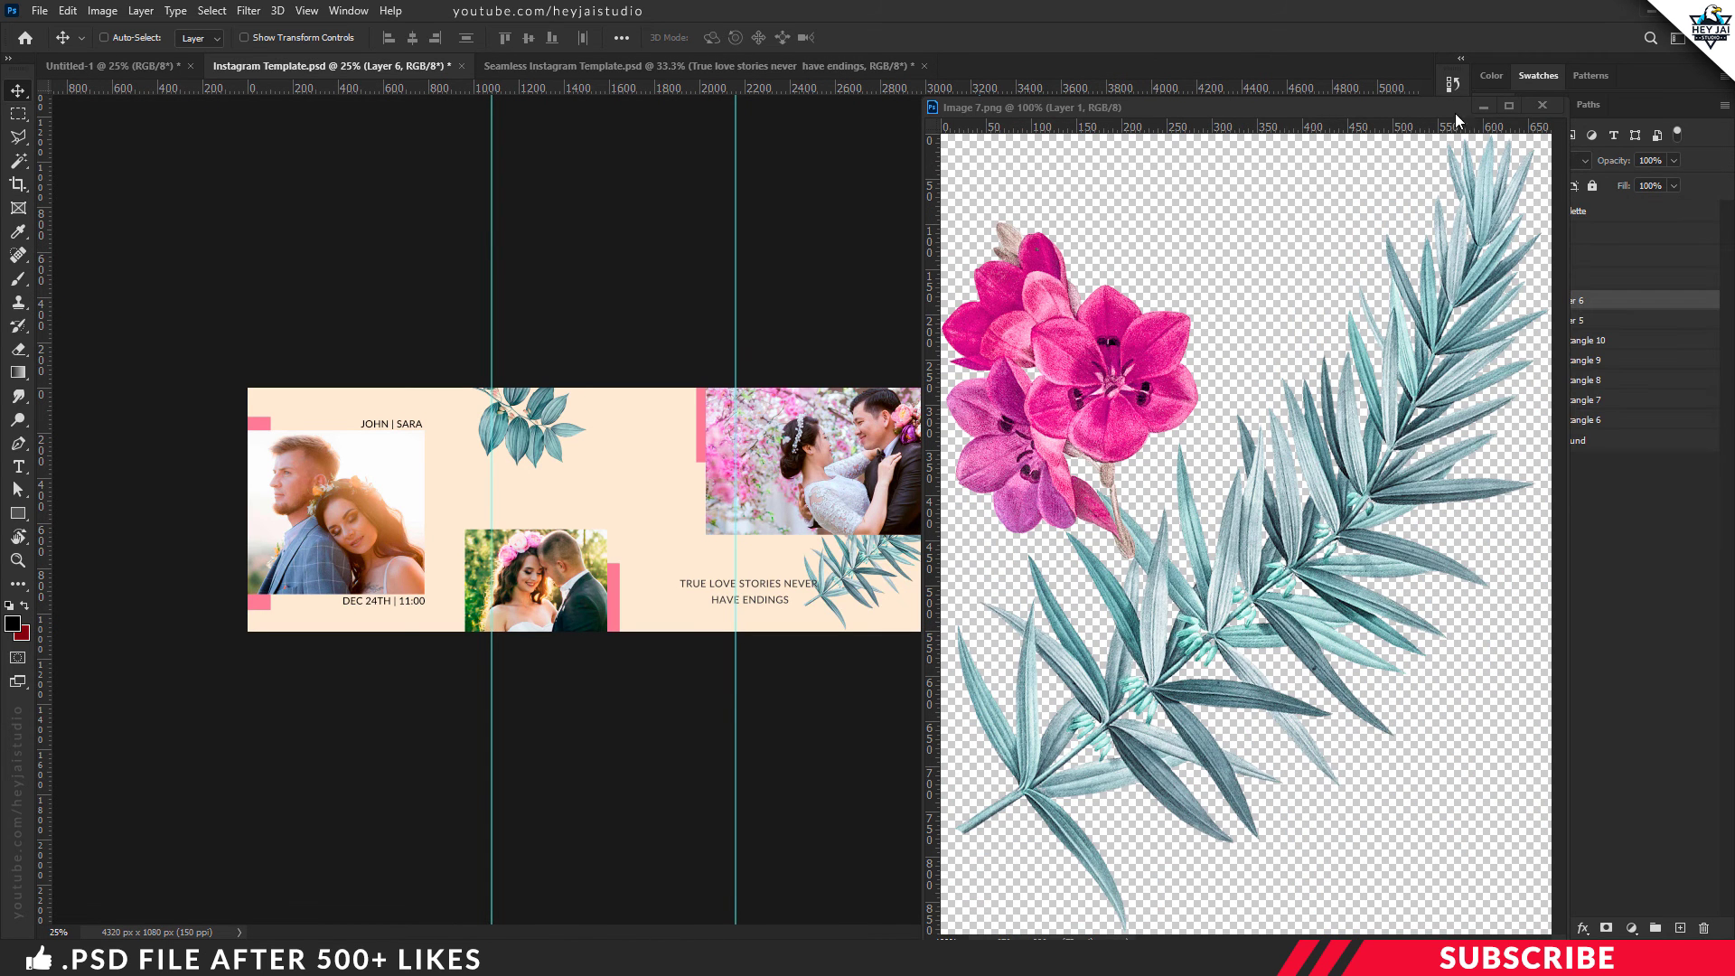
click(1544, 105)
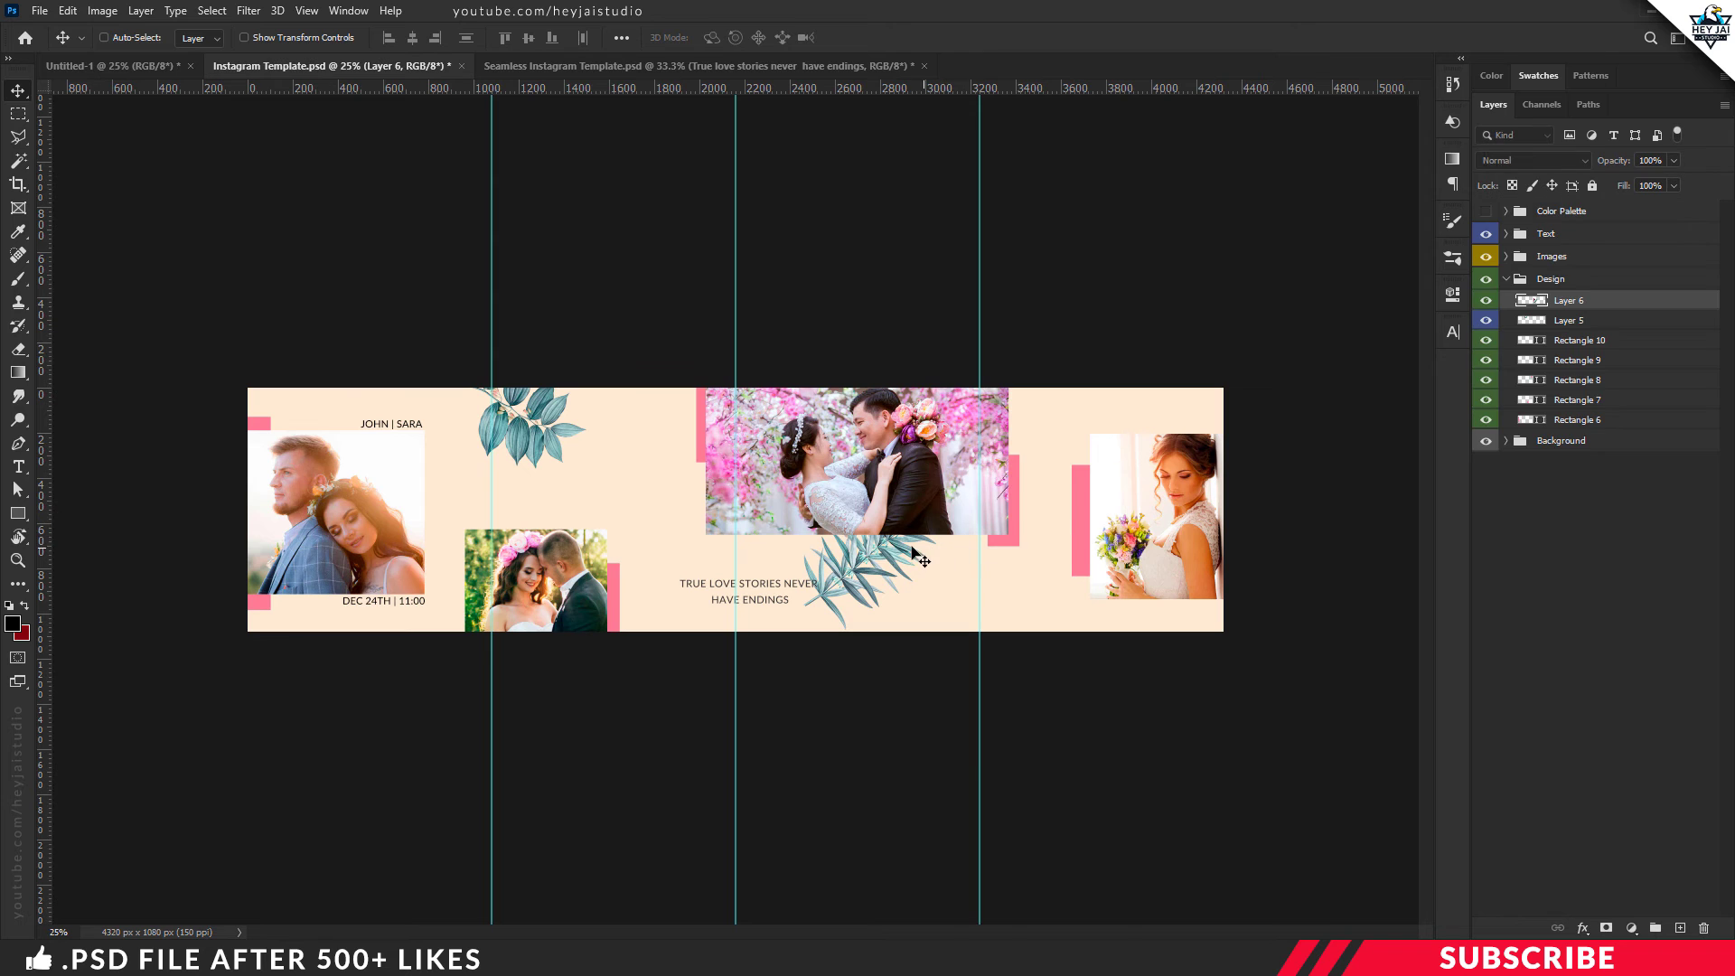
Scale the flower spray to about 62% and tuck it against the bottom edge
drag(912, 547, 913, 610)
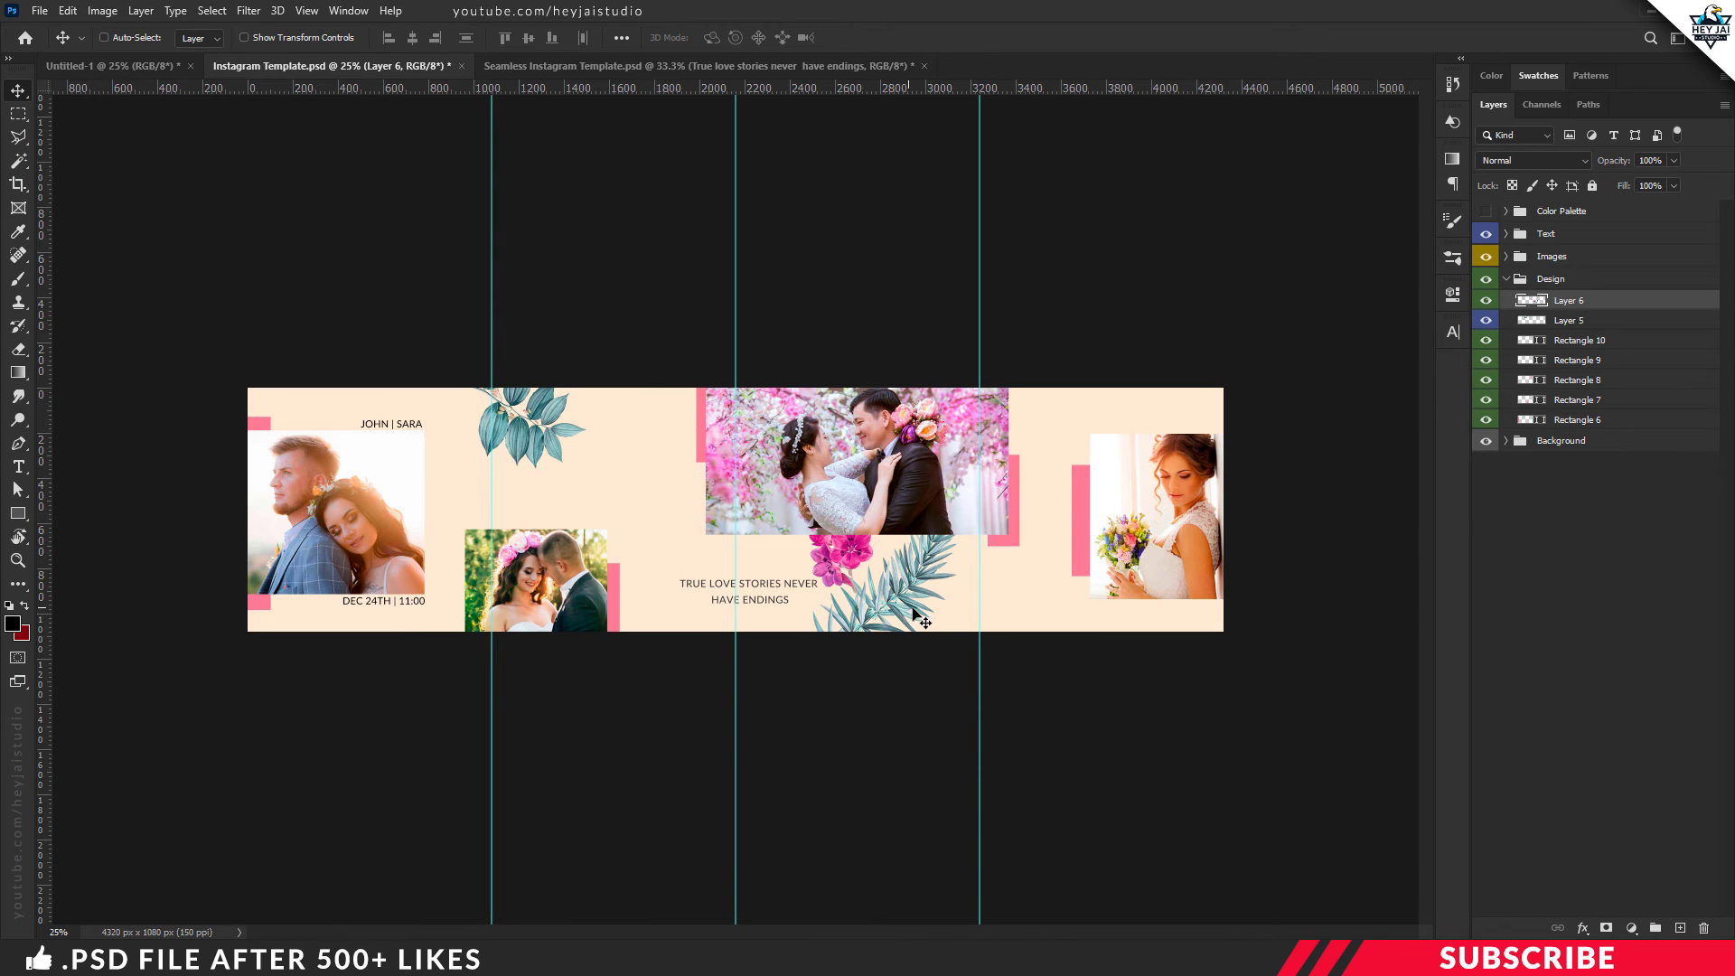
key(ctrl+t)
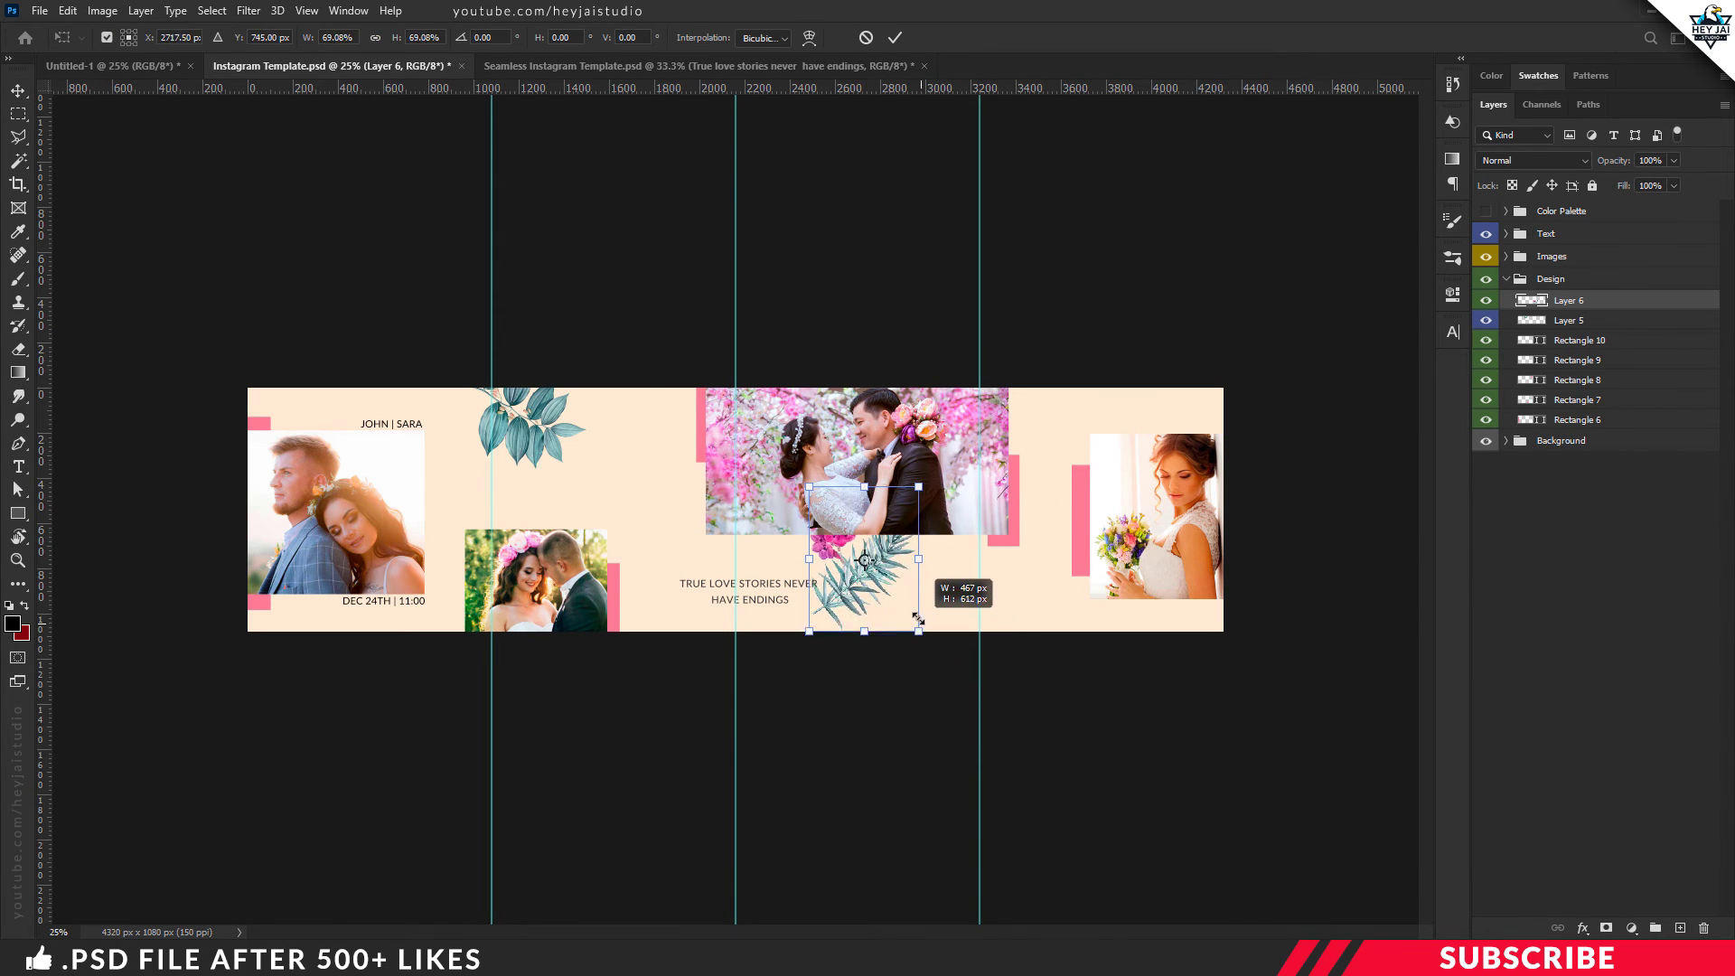
mouse_move(947, 668)
mouse_down()
mouse_move(889, 592)
mouse_move(1002, 609)
mouse_up()
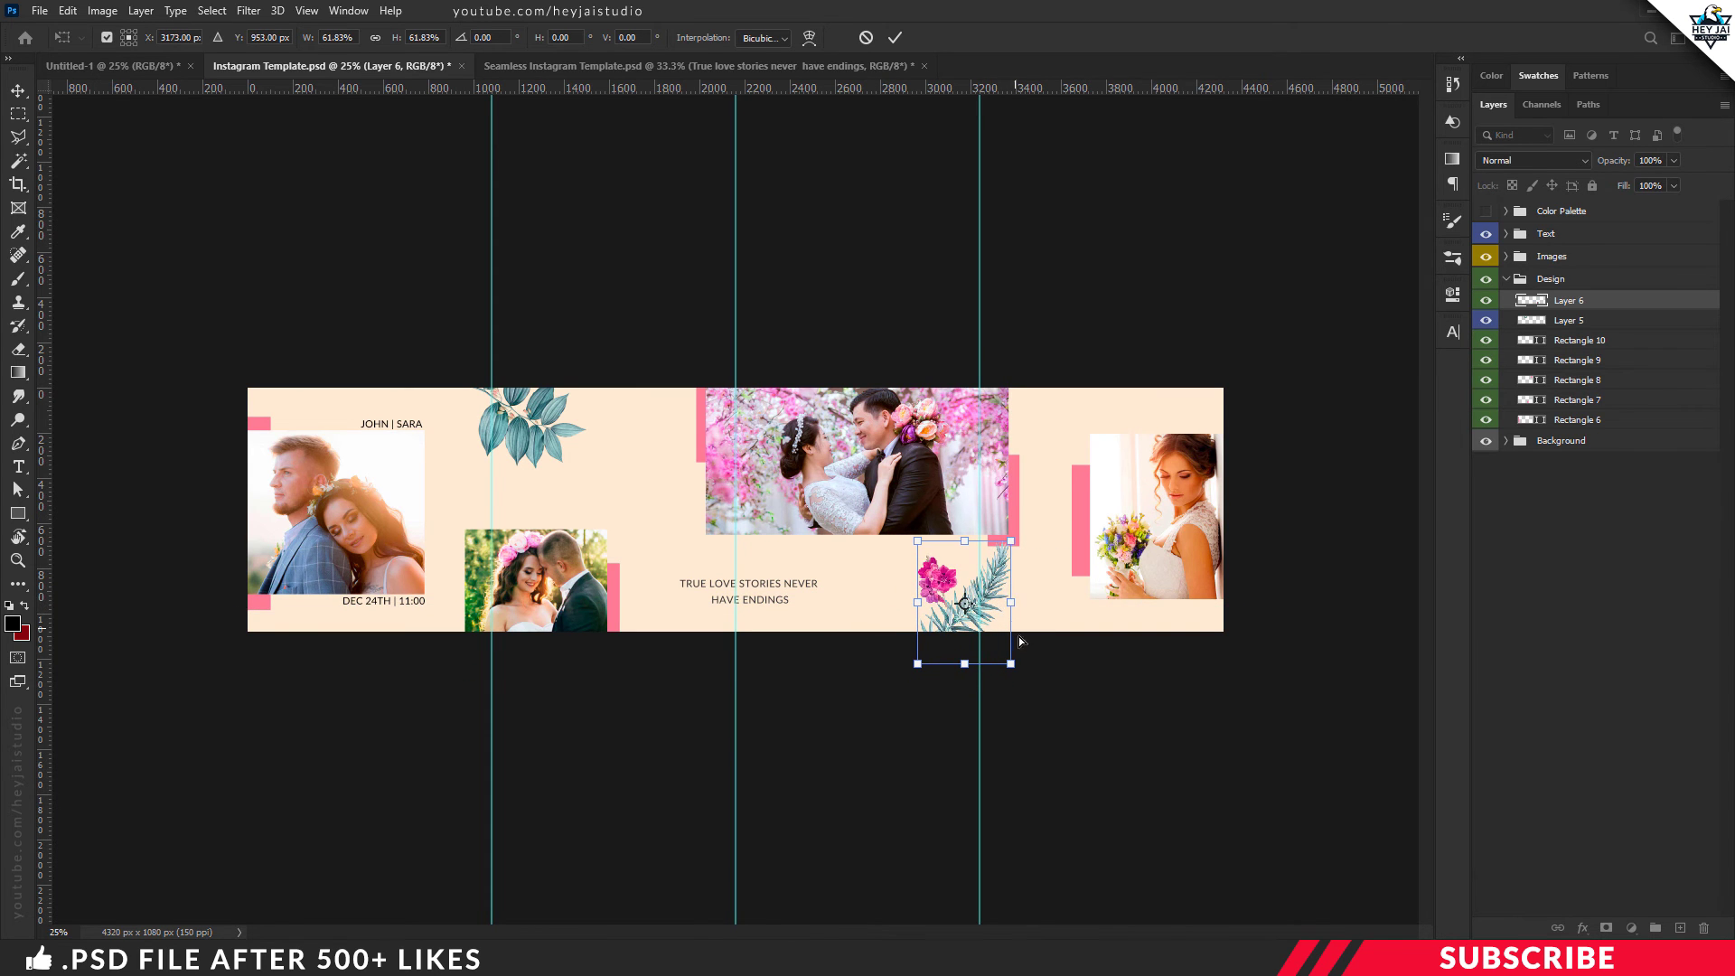
key(ctrl+plus)
drag(1084, 624, 1108, 628)
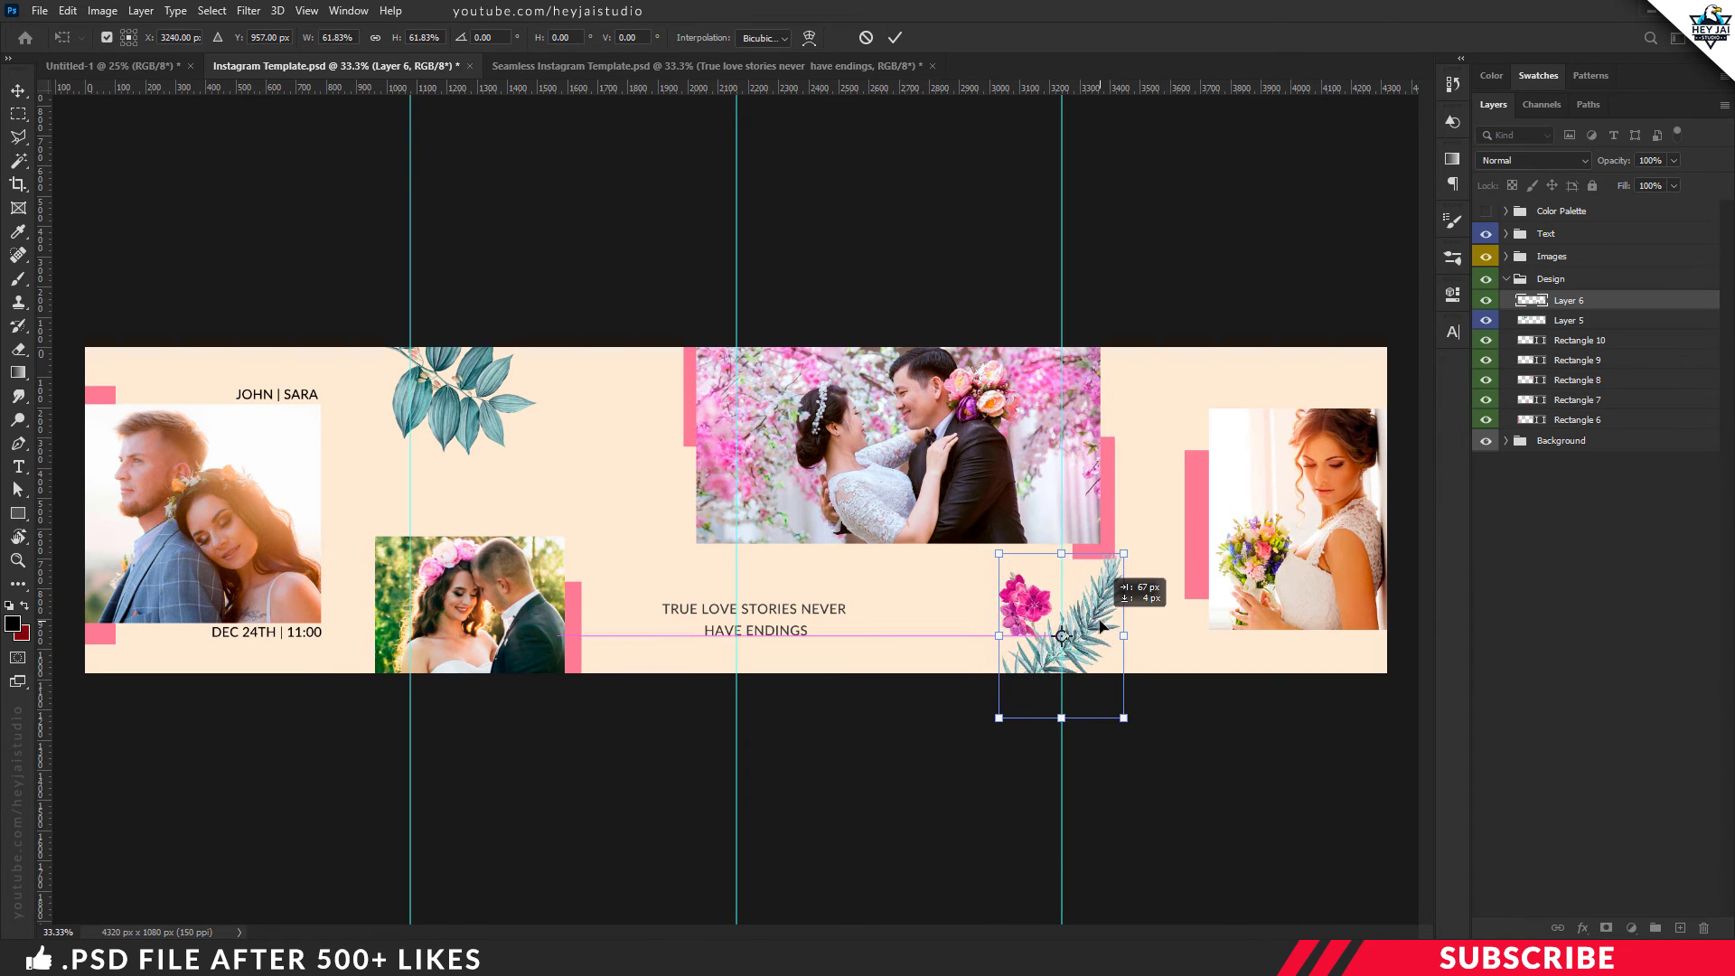
key(ctrl+plus)
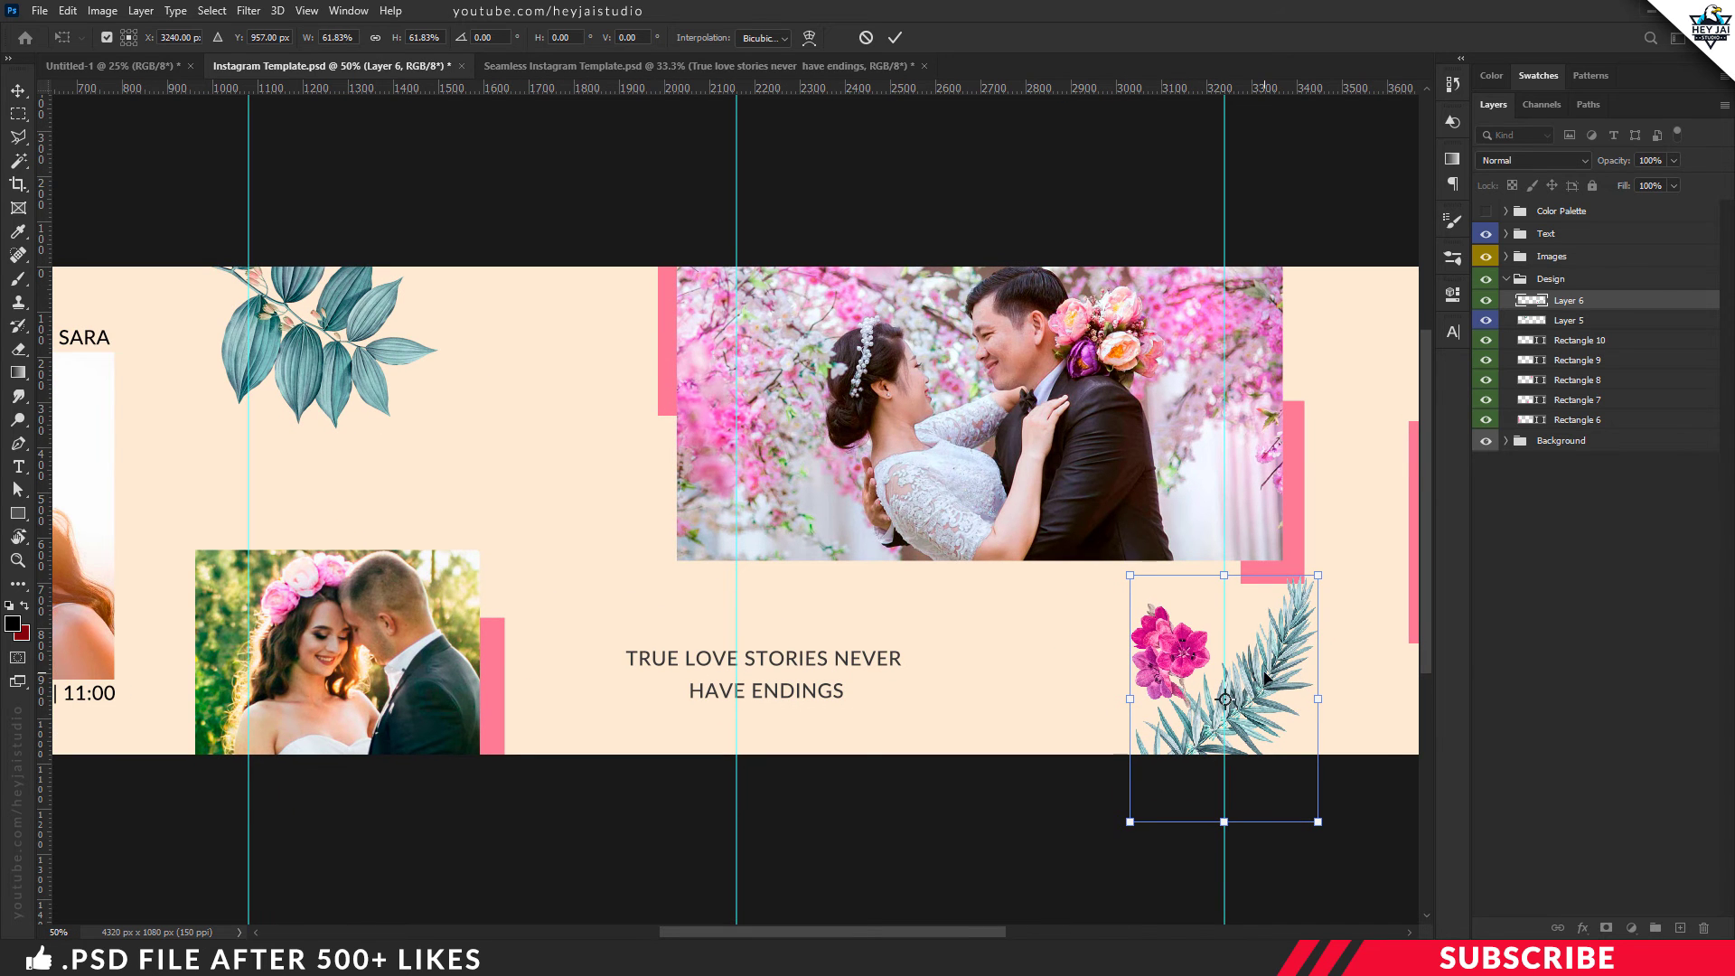
drag(1265, 676, 1267, 689)
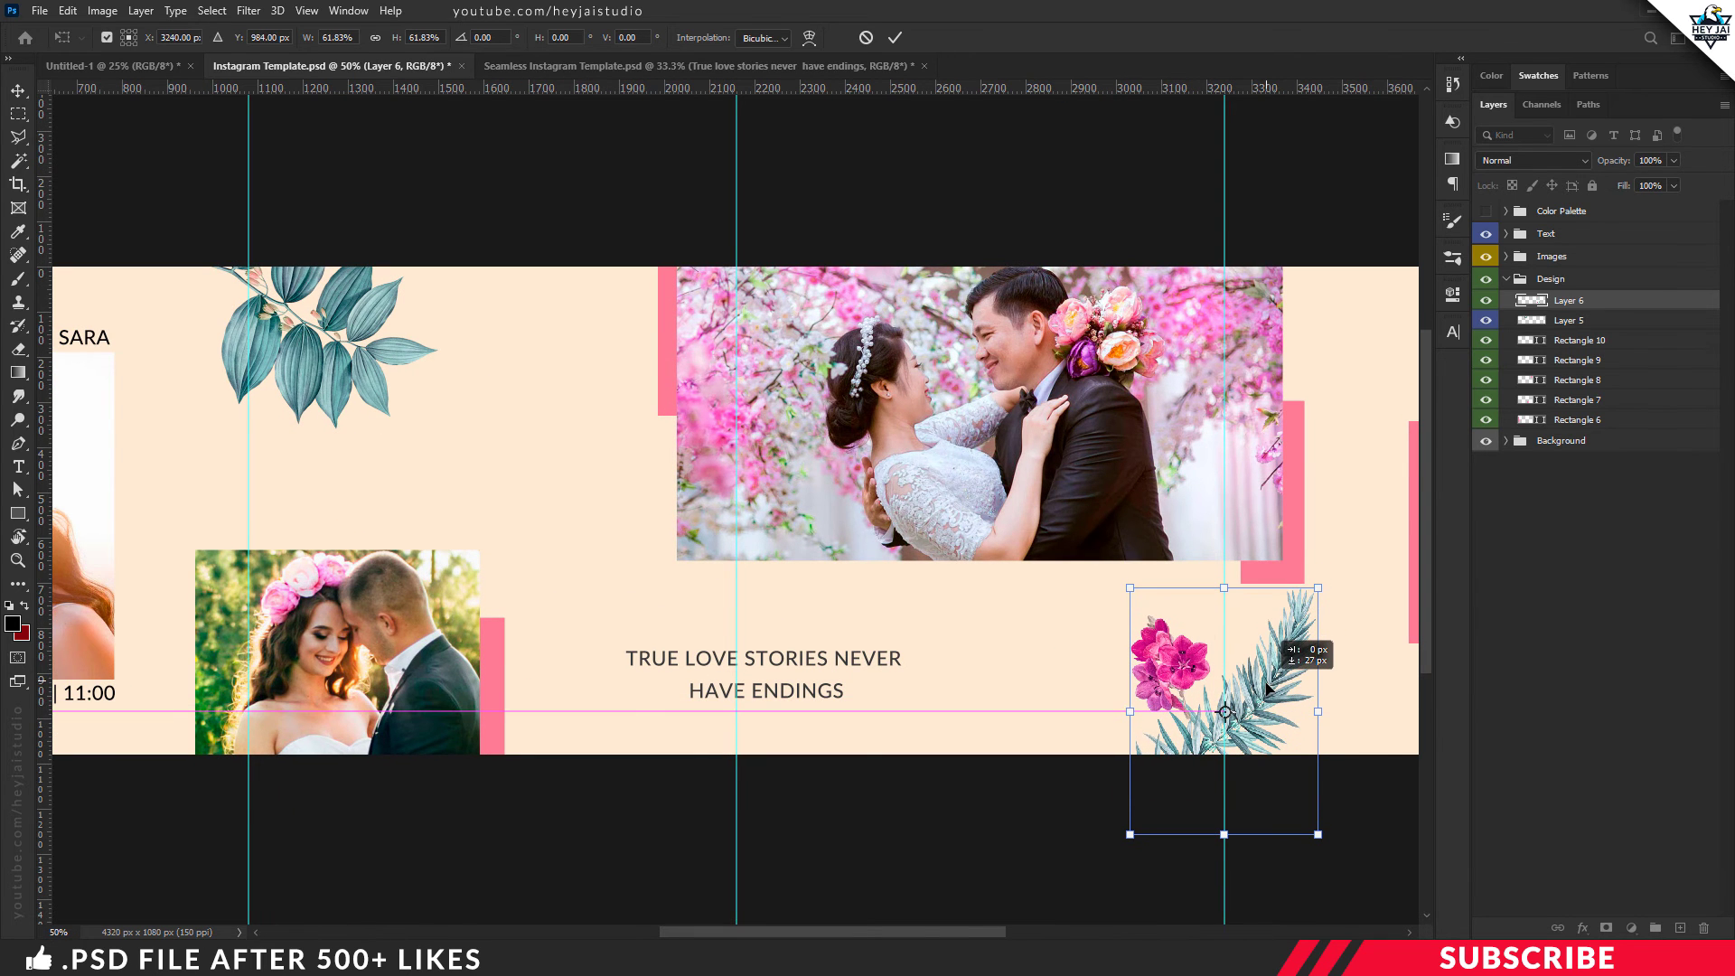
key(ctrl+minus)
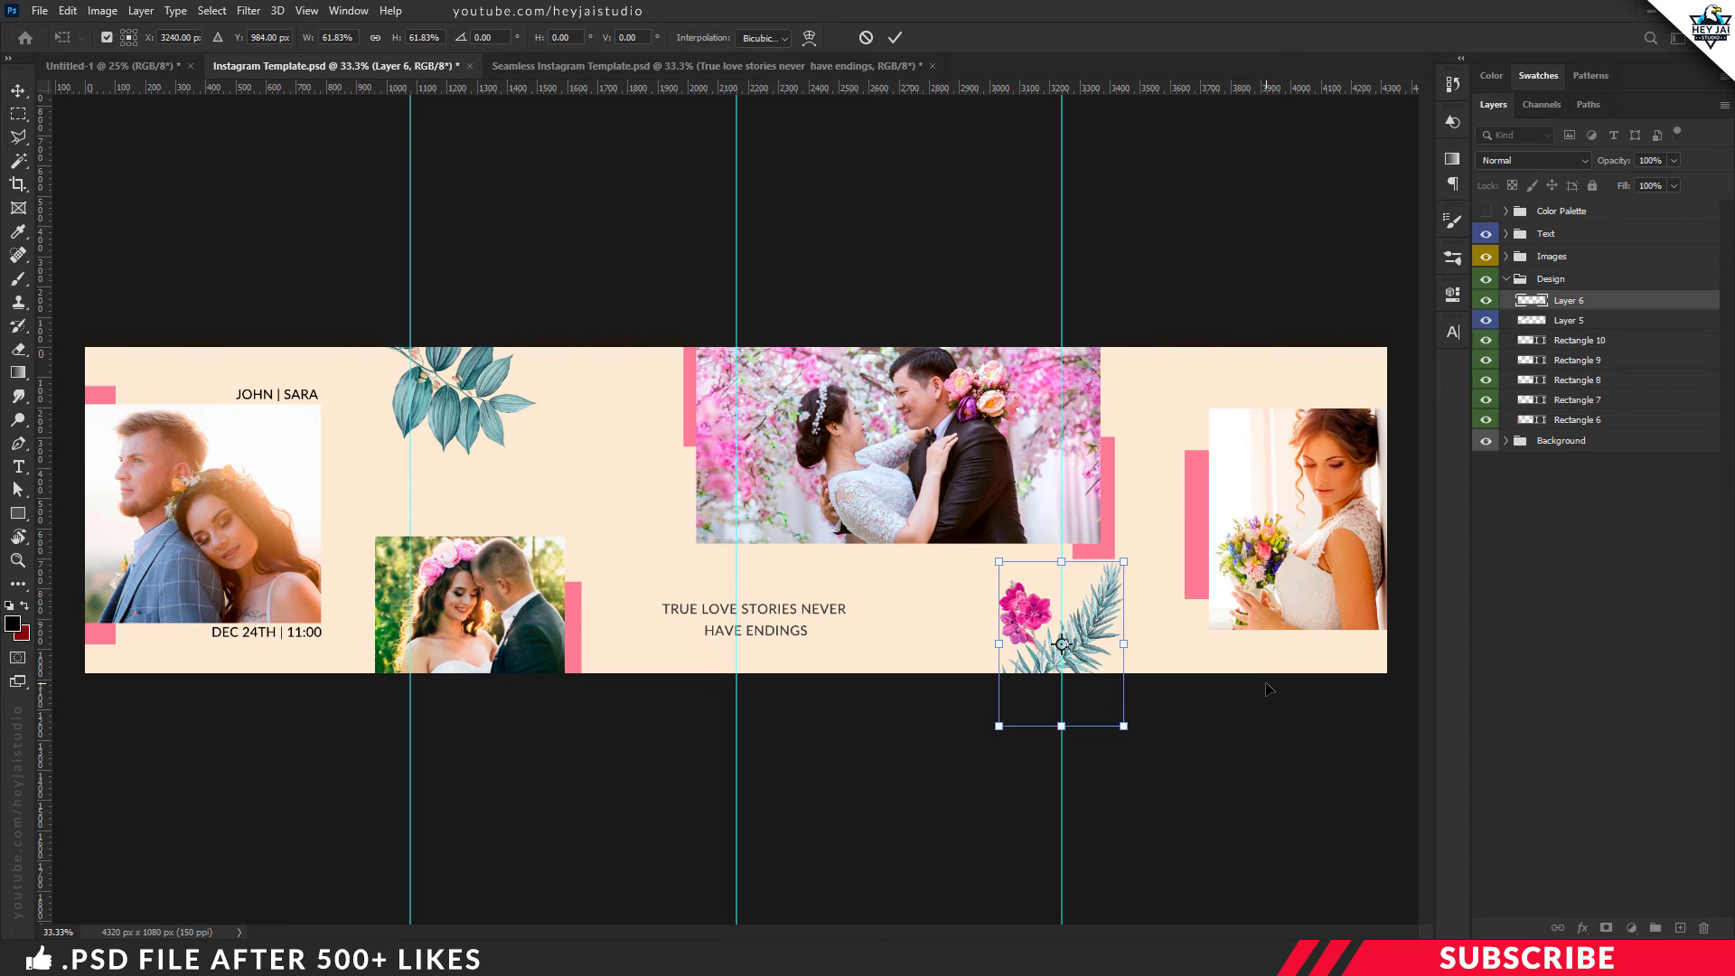
key(Return)
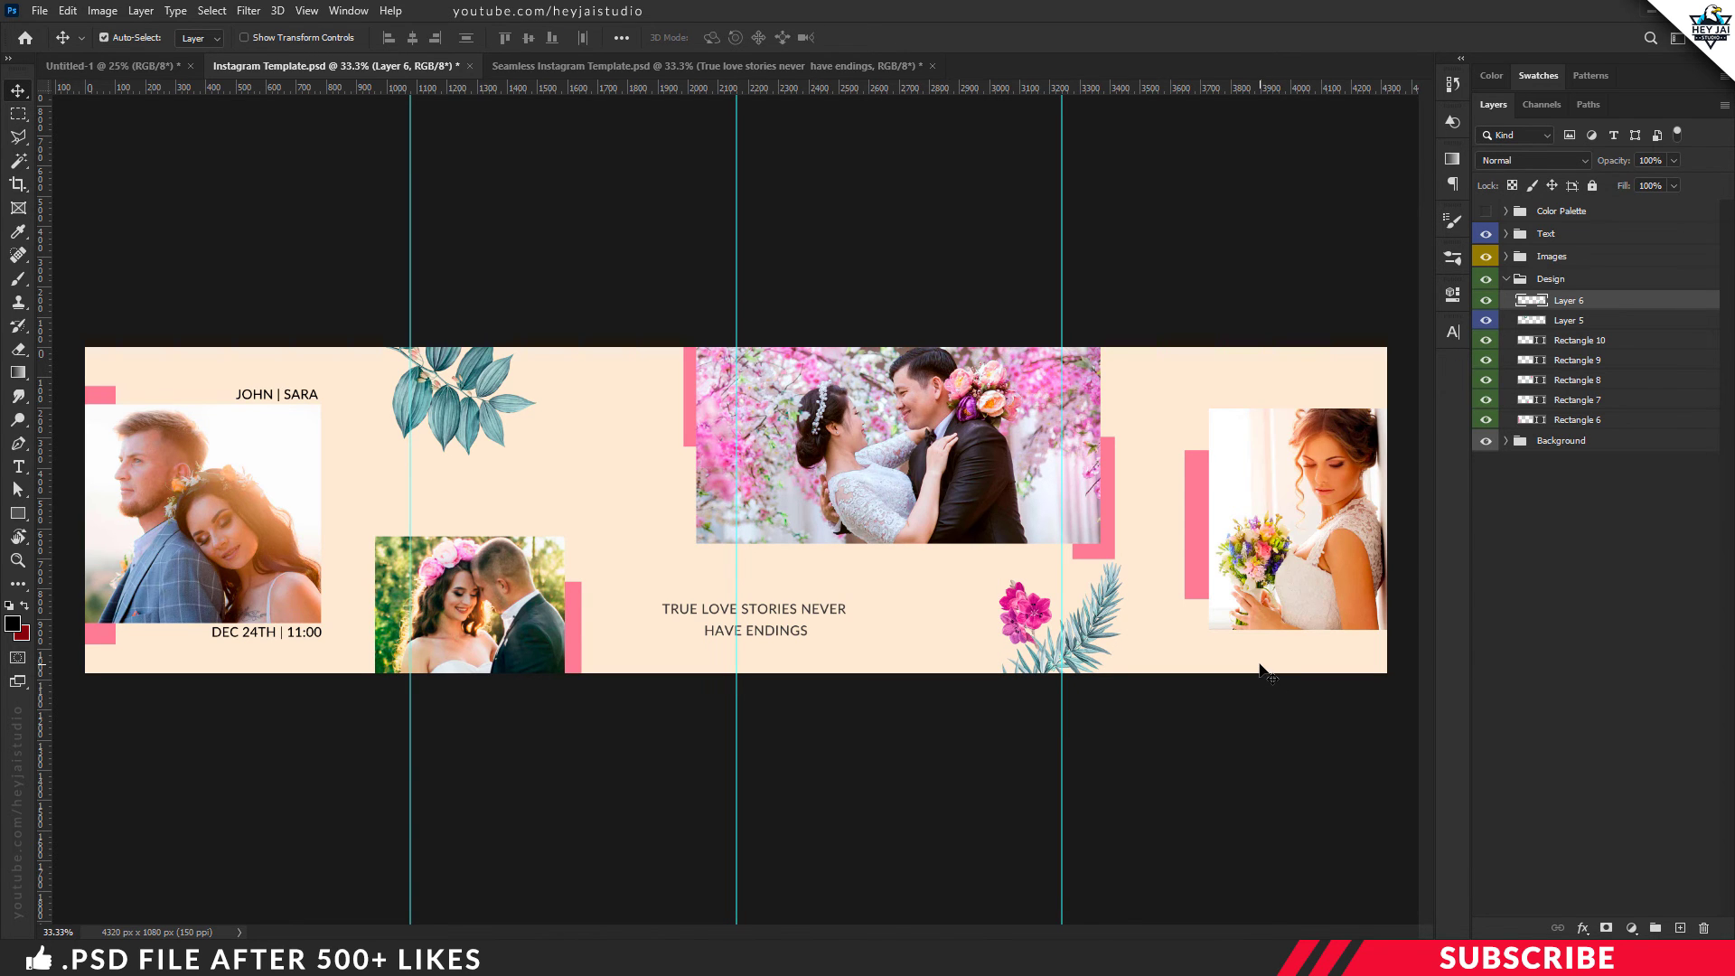
key(ctrl+minus)
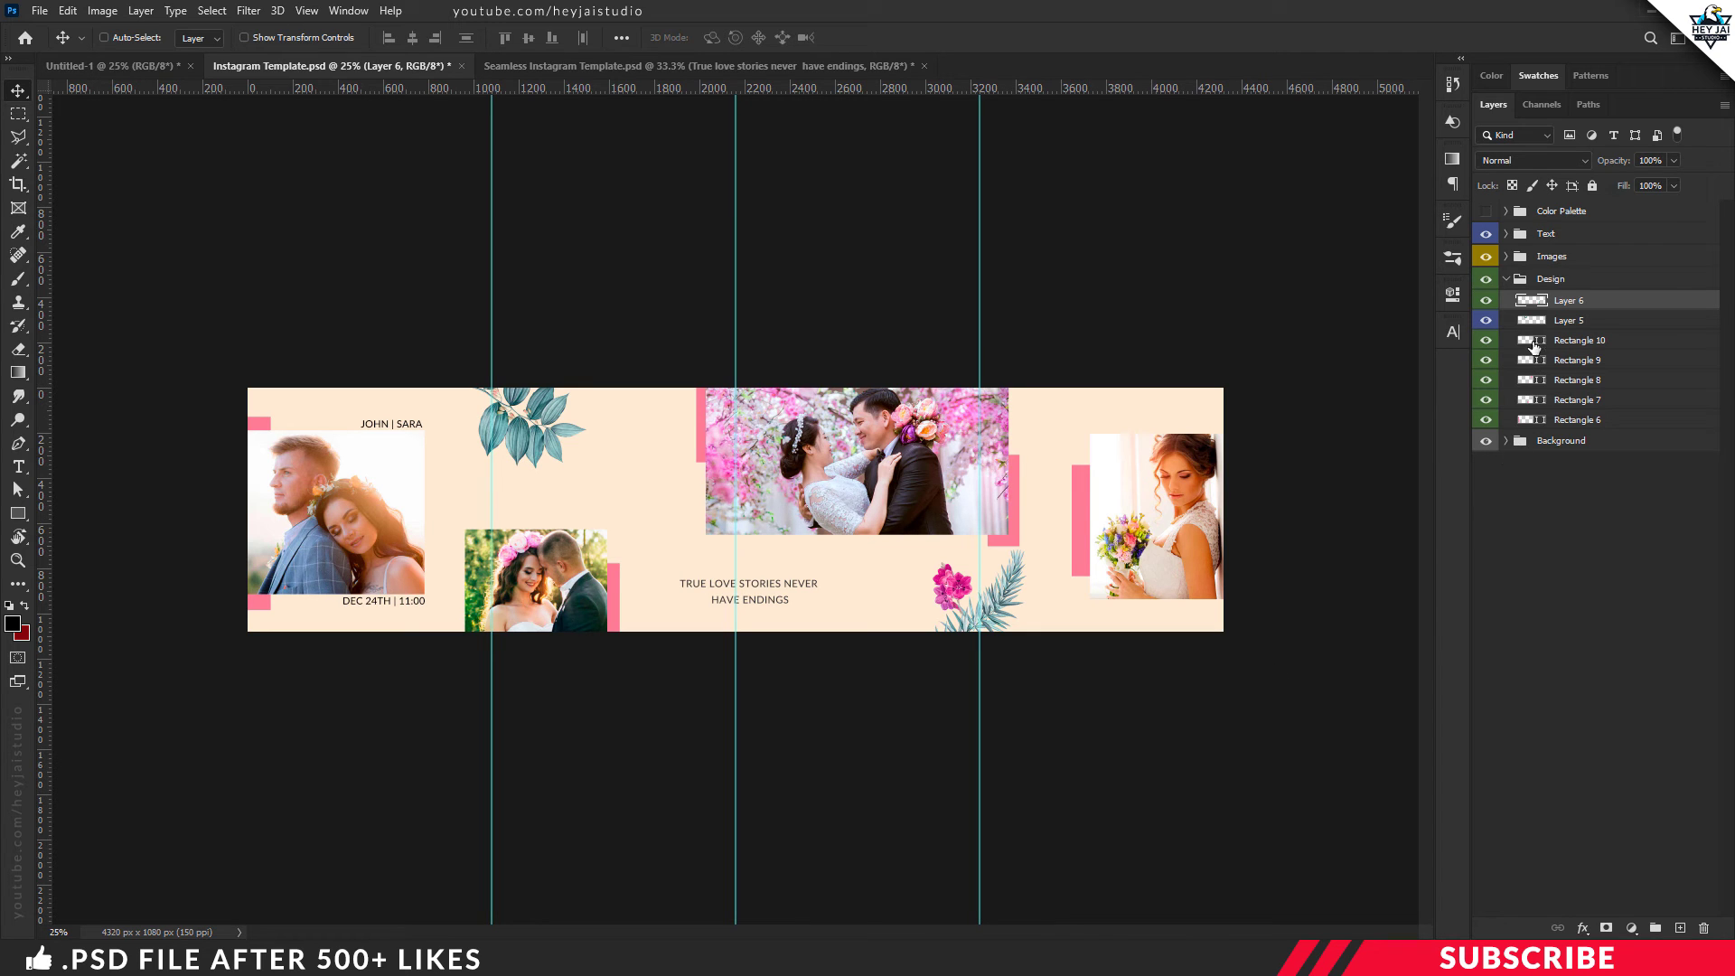
click(1507, 280)
click(1545, 235)
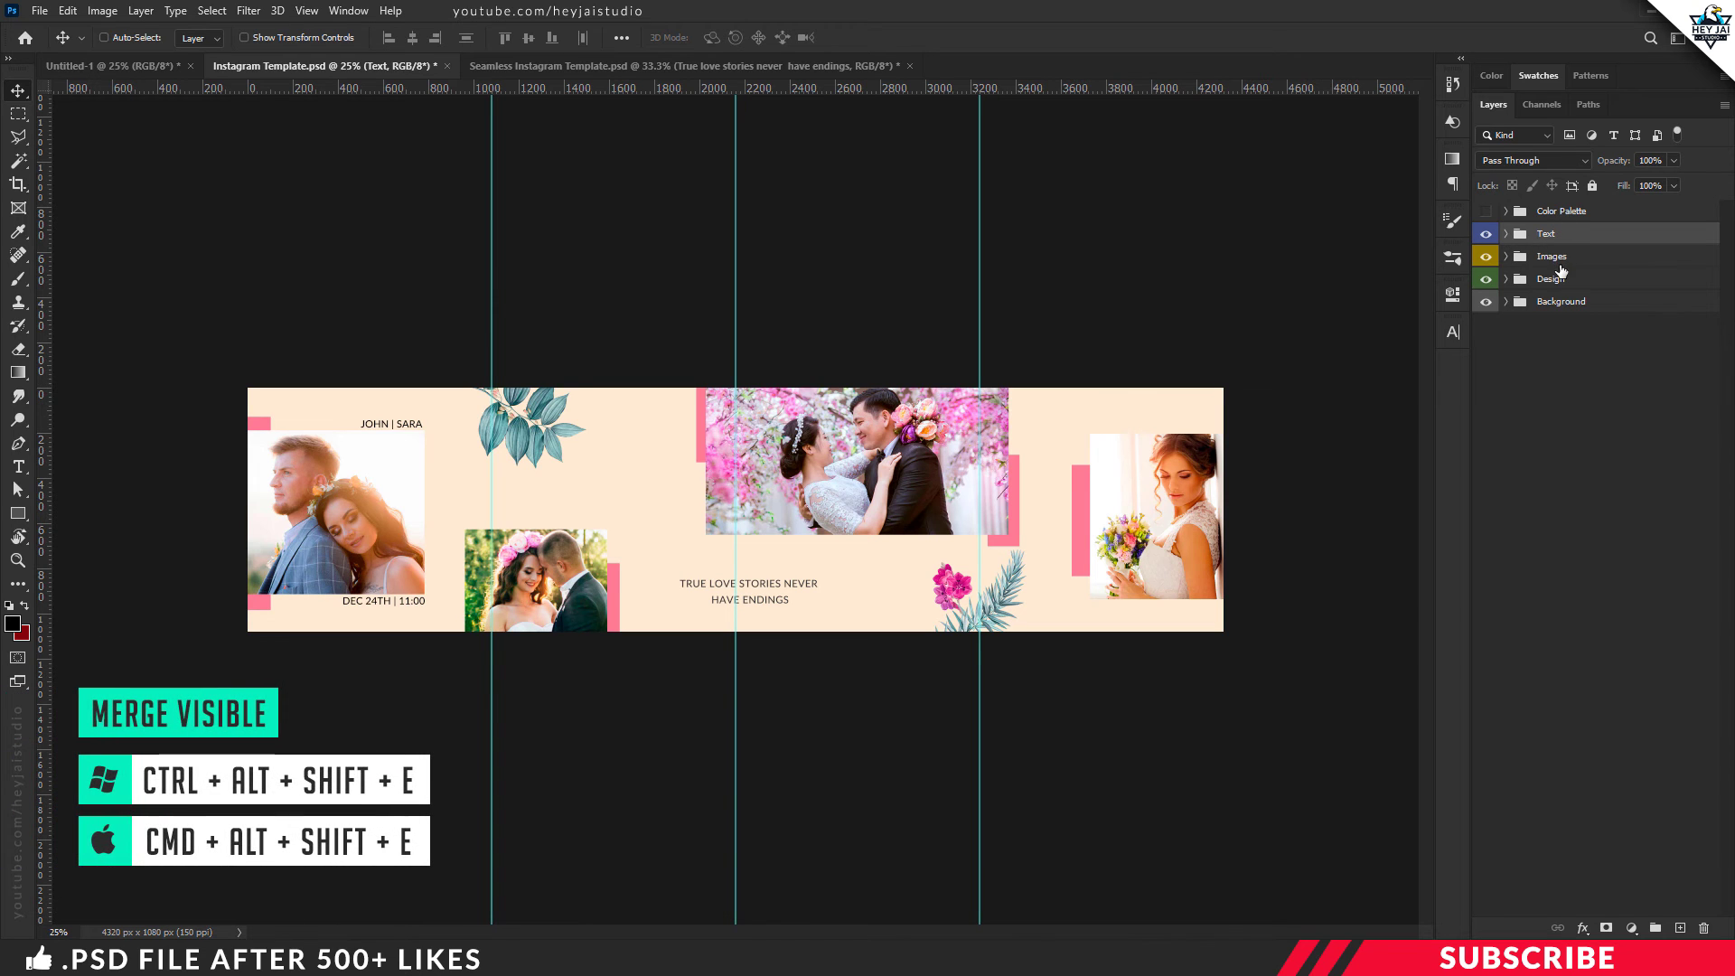
Stamp all visible banner layers into a new merged Layer 7 above the Text group
key(ctrl+alt+shift+e)
key(ctrl+alt+shift+e)
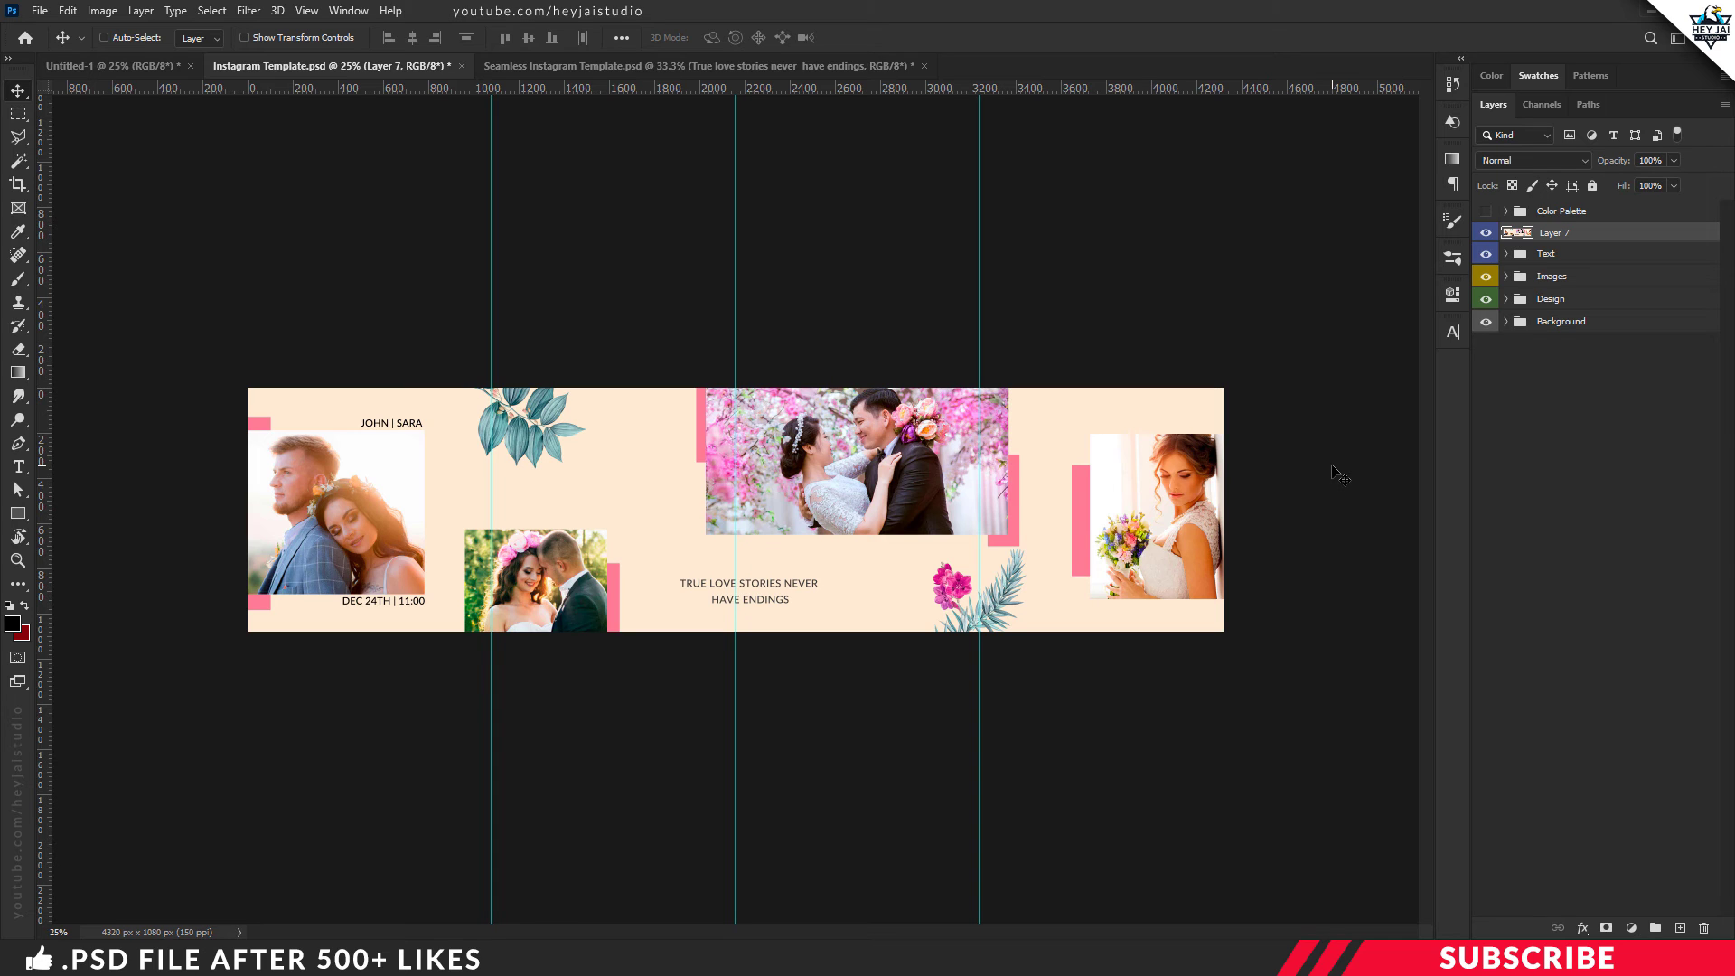
Select the banner's first 1080×1080 square, from the left edge to the first guide, and copy it
click(18, 115)
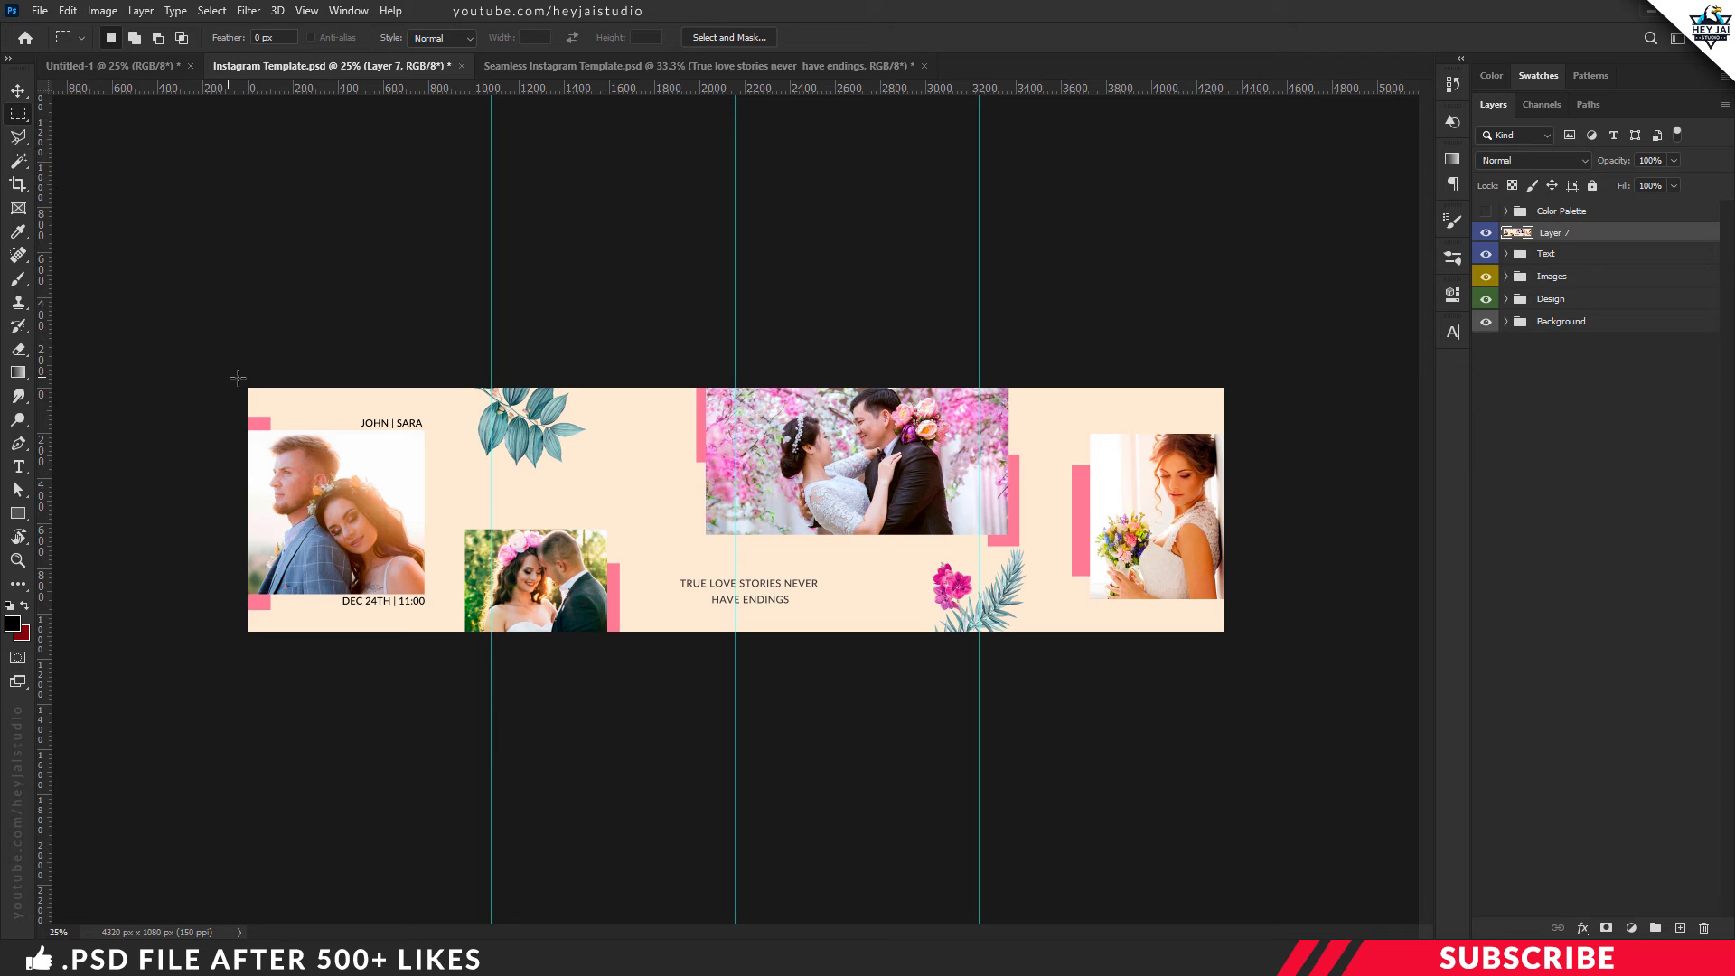
drag(248, 389, 497, 624)
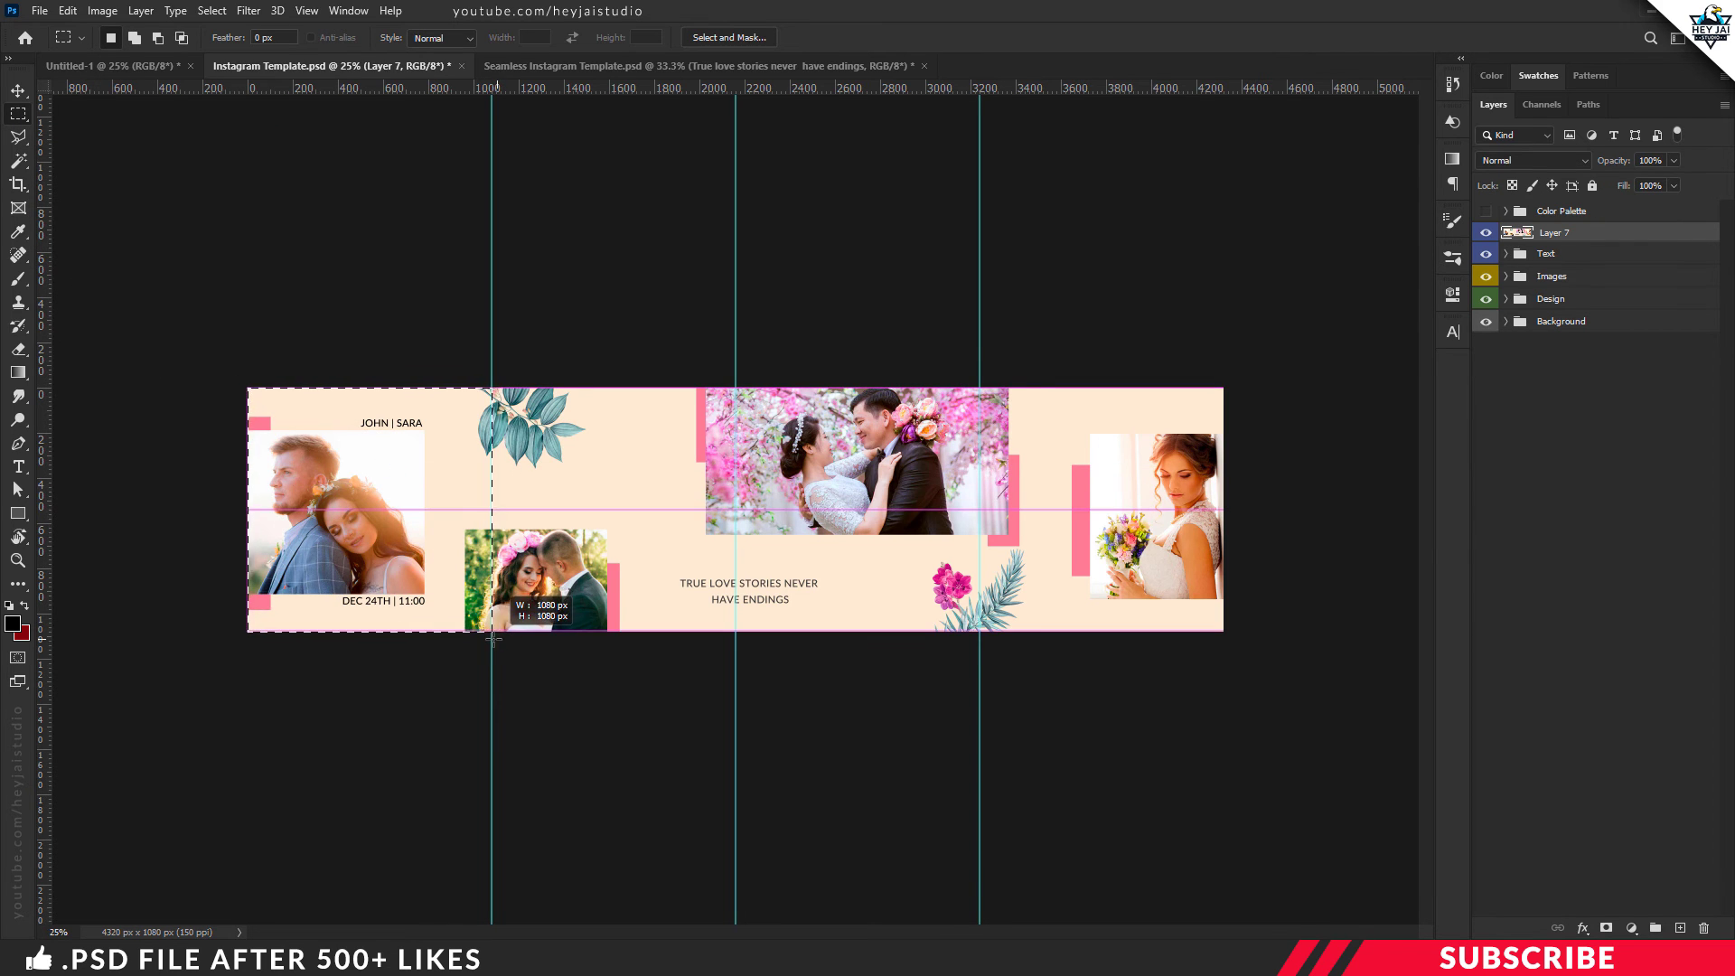
click(493, 406)
drag(248, 388, 491, 631)
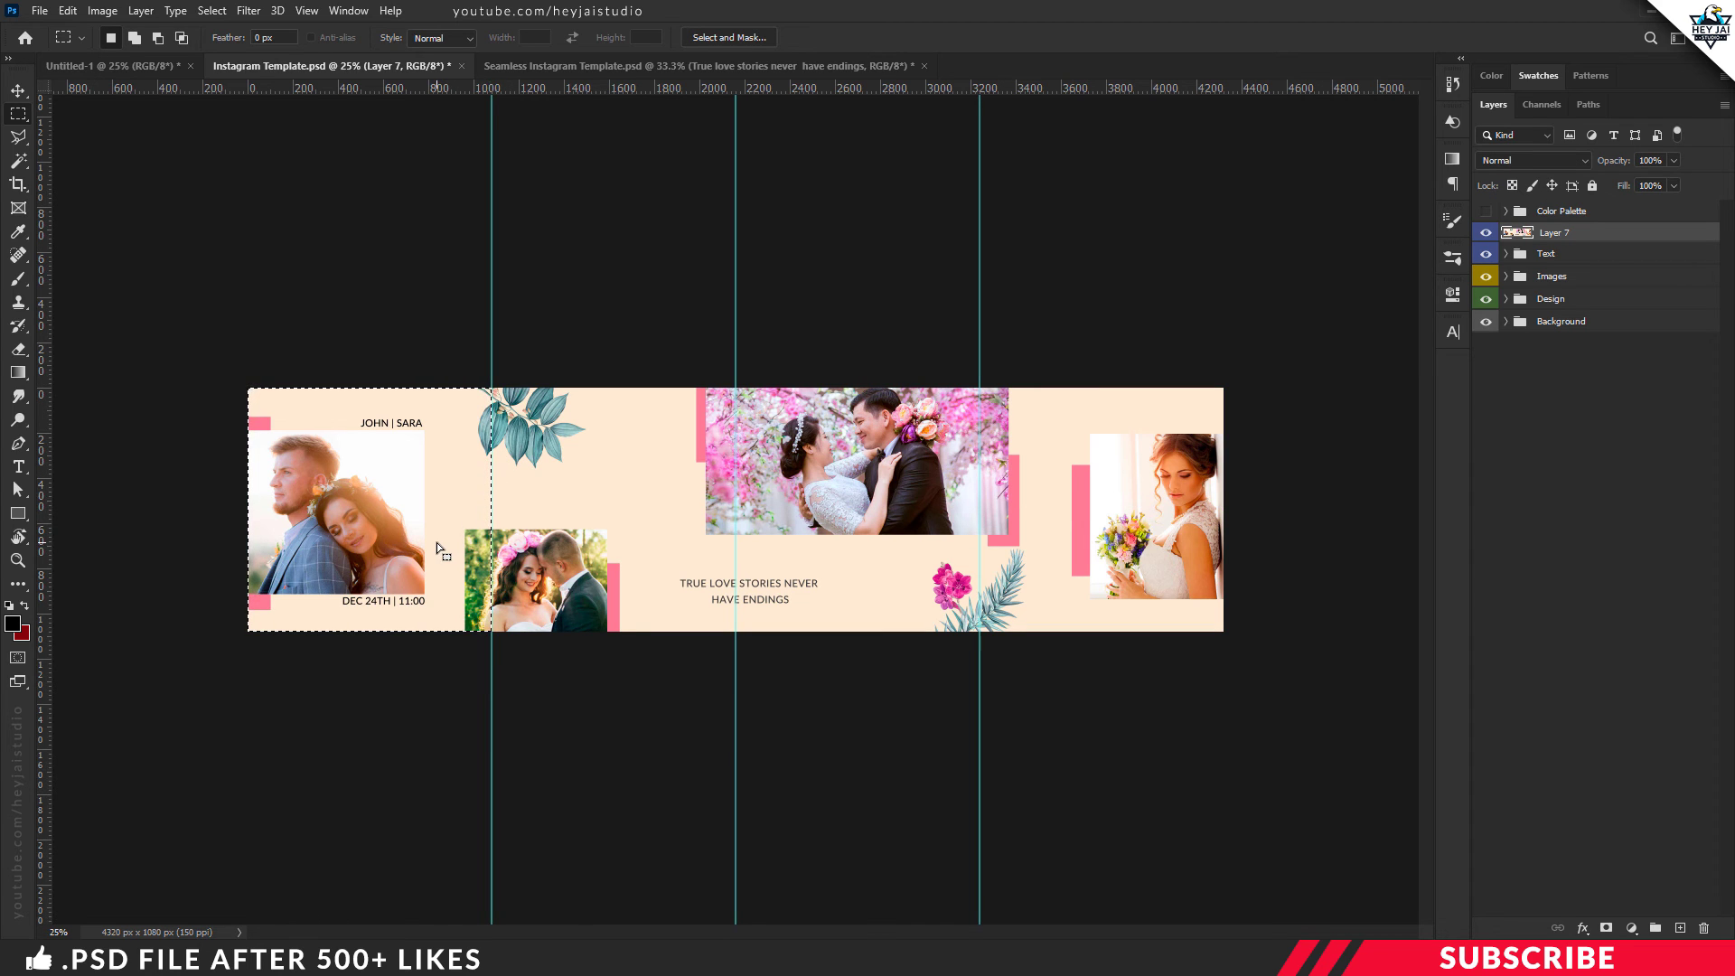
click(68, 11)
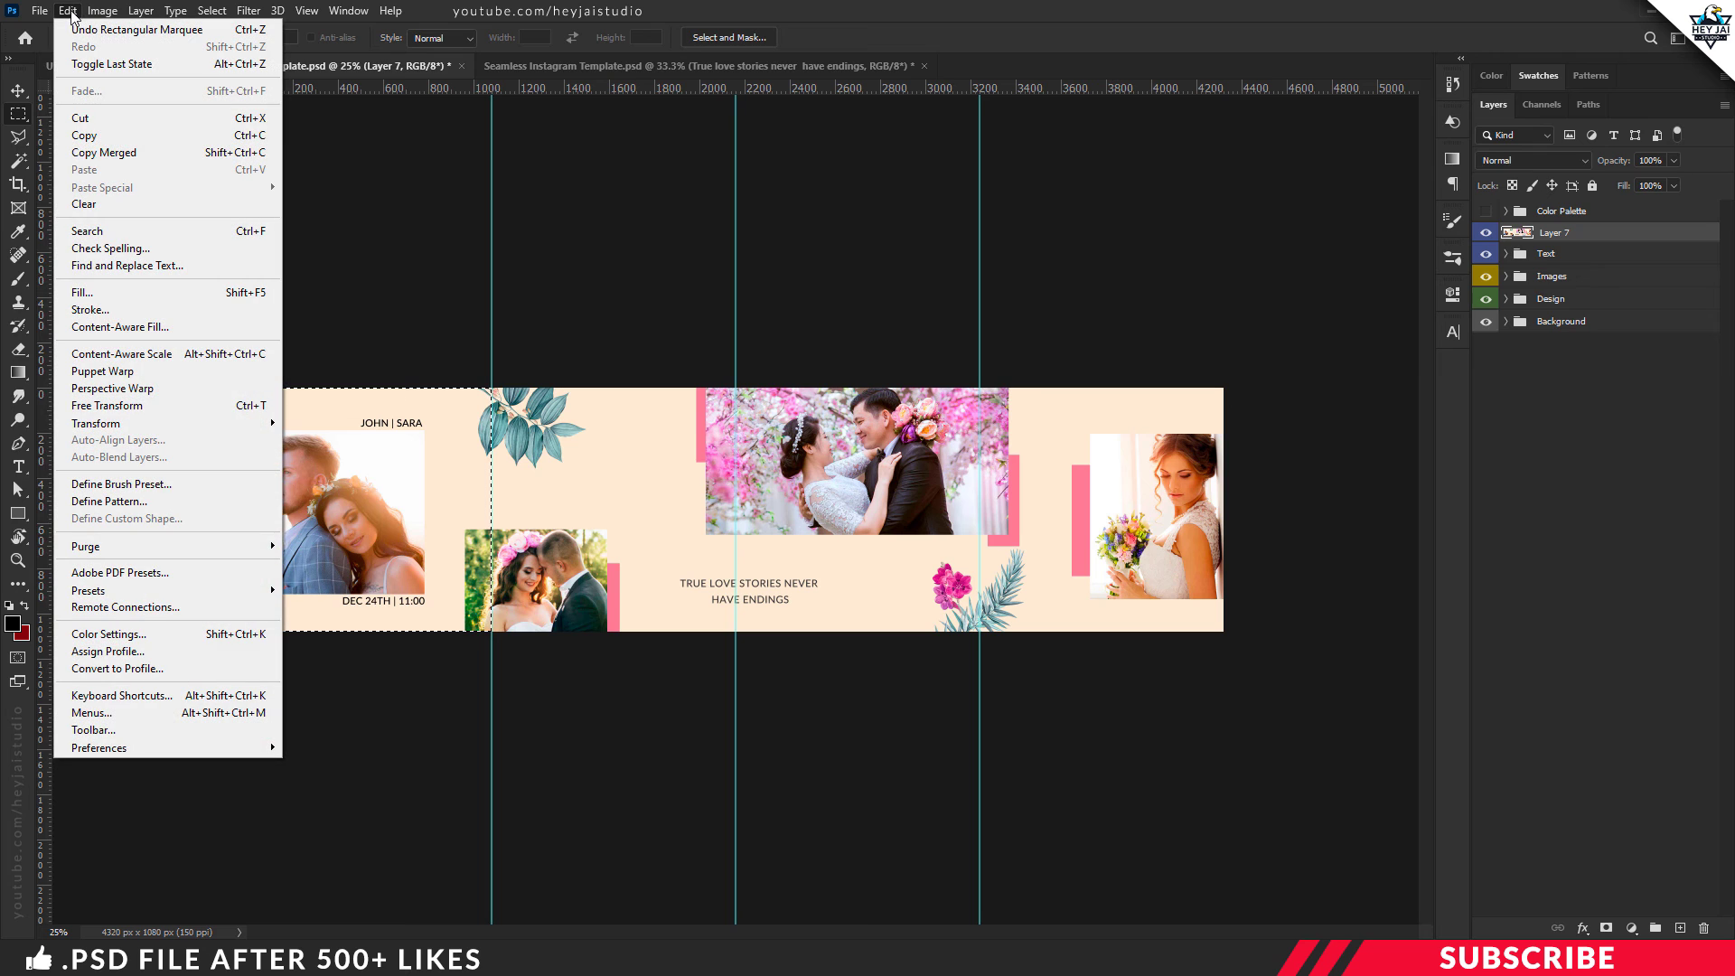
click(167, 135)
Create a new 1080×1080 document from the Clipboard preset and paste the first slide into it
key(v)
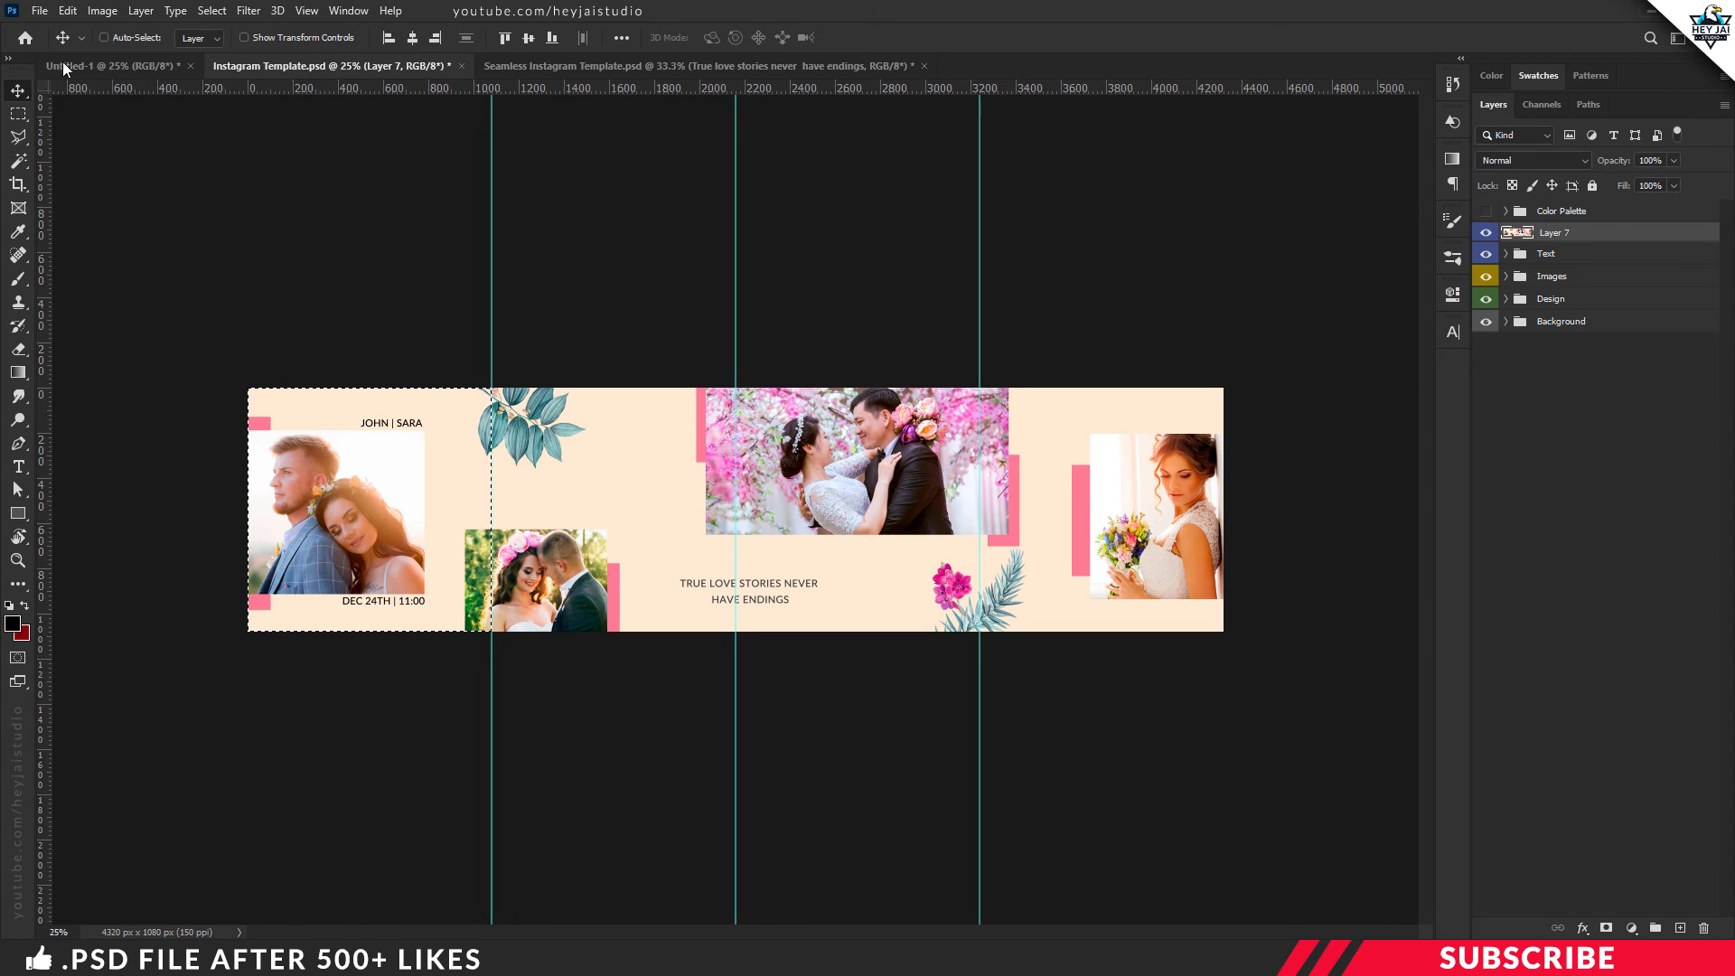
click(40, 11)
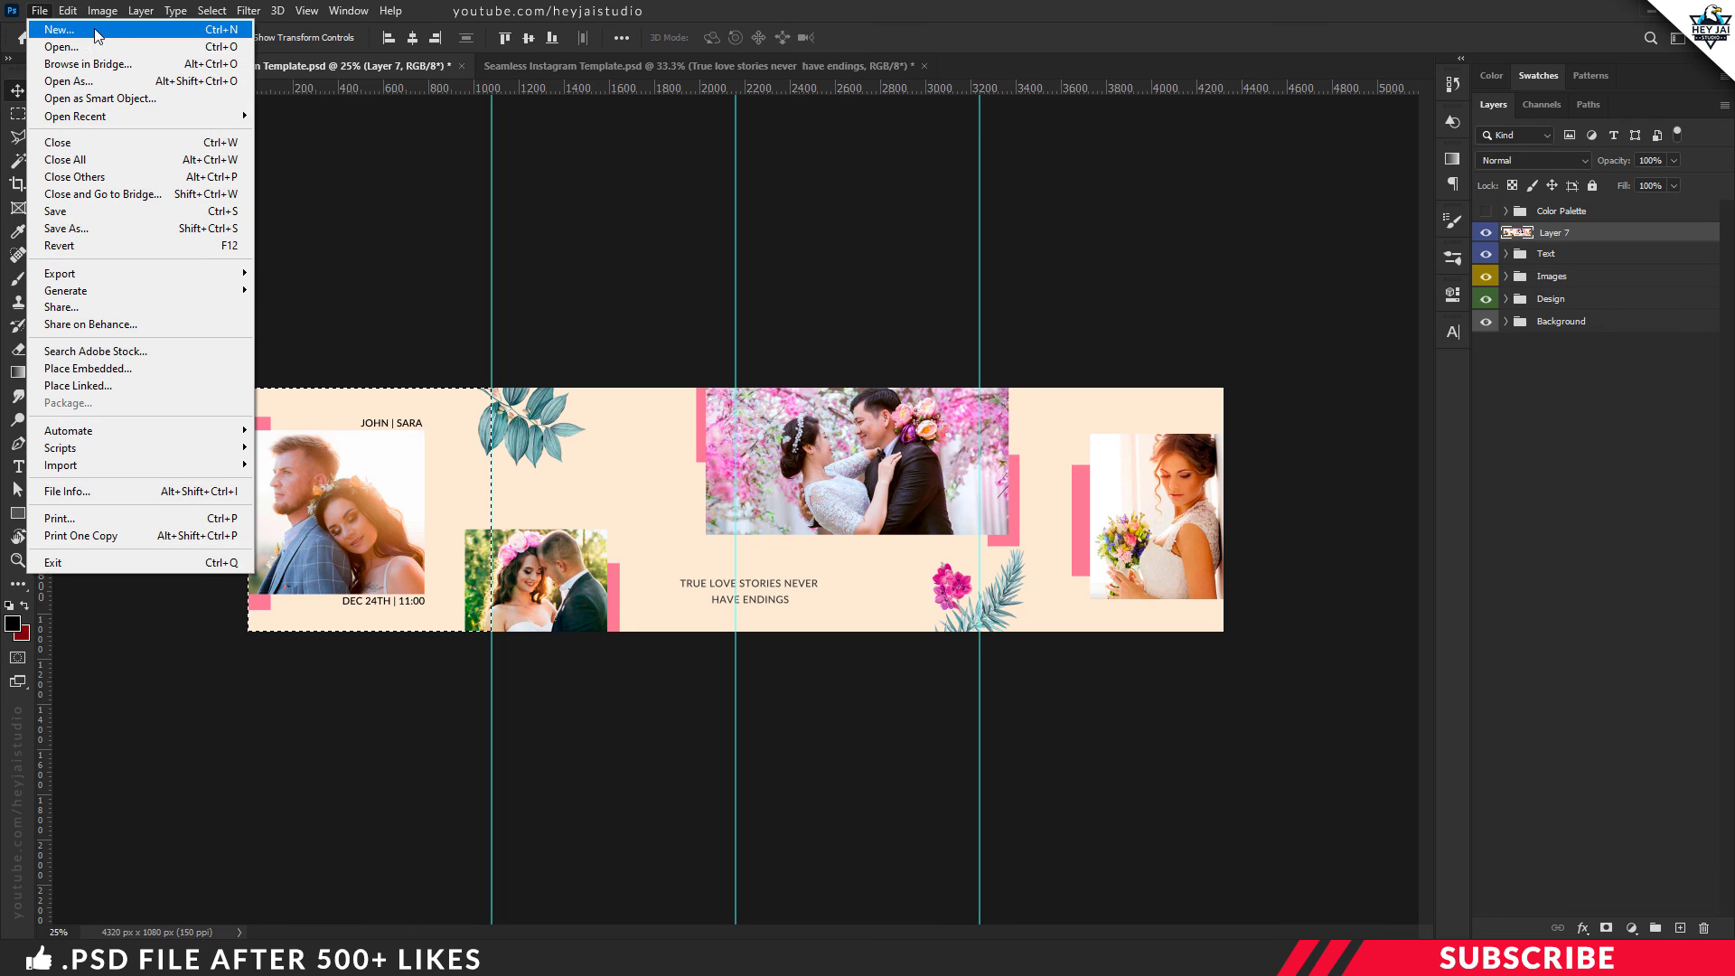
click(60, 30)
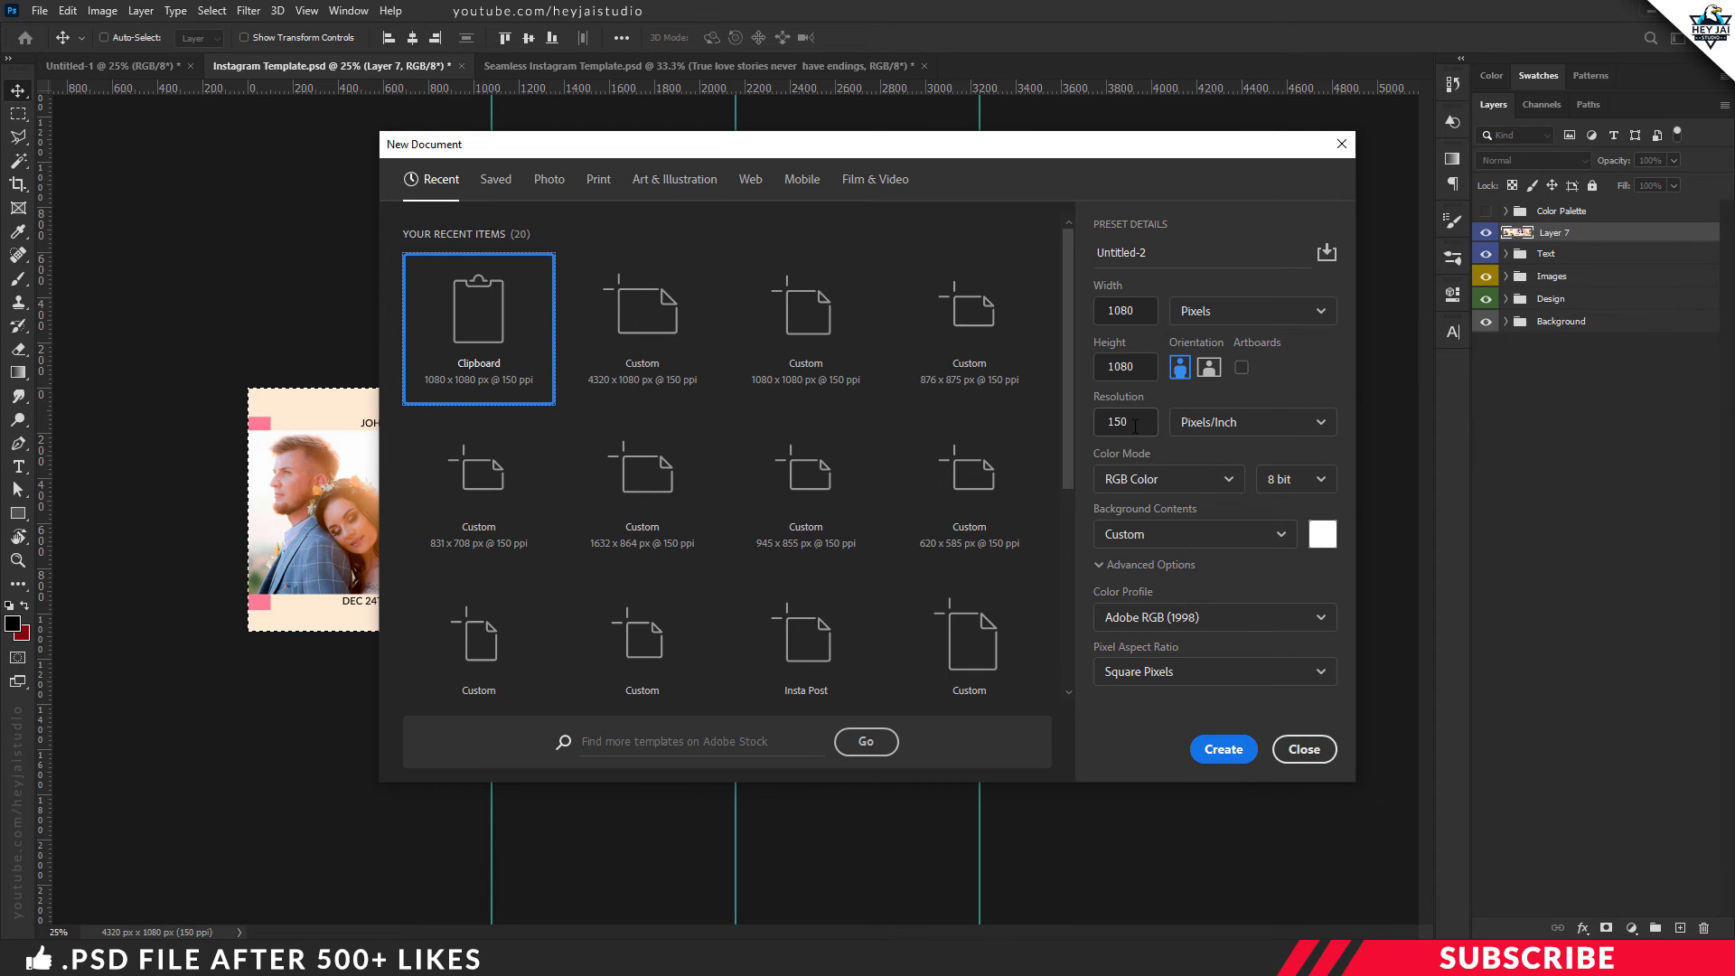
click(1229, 750)
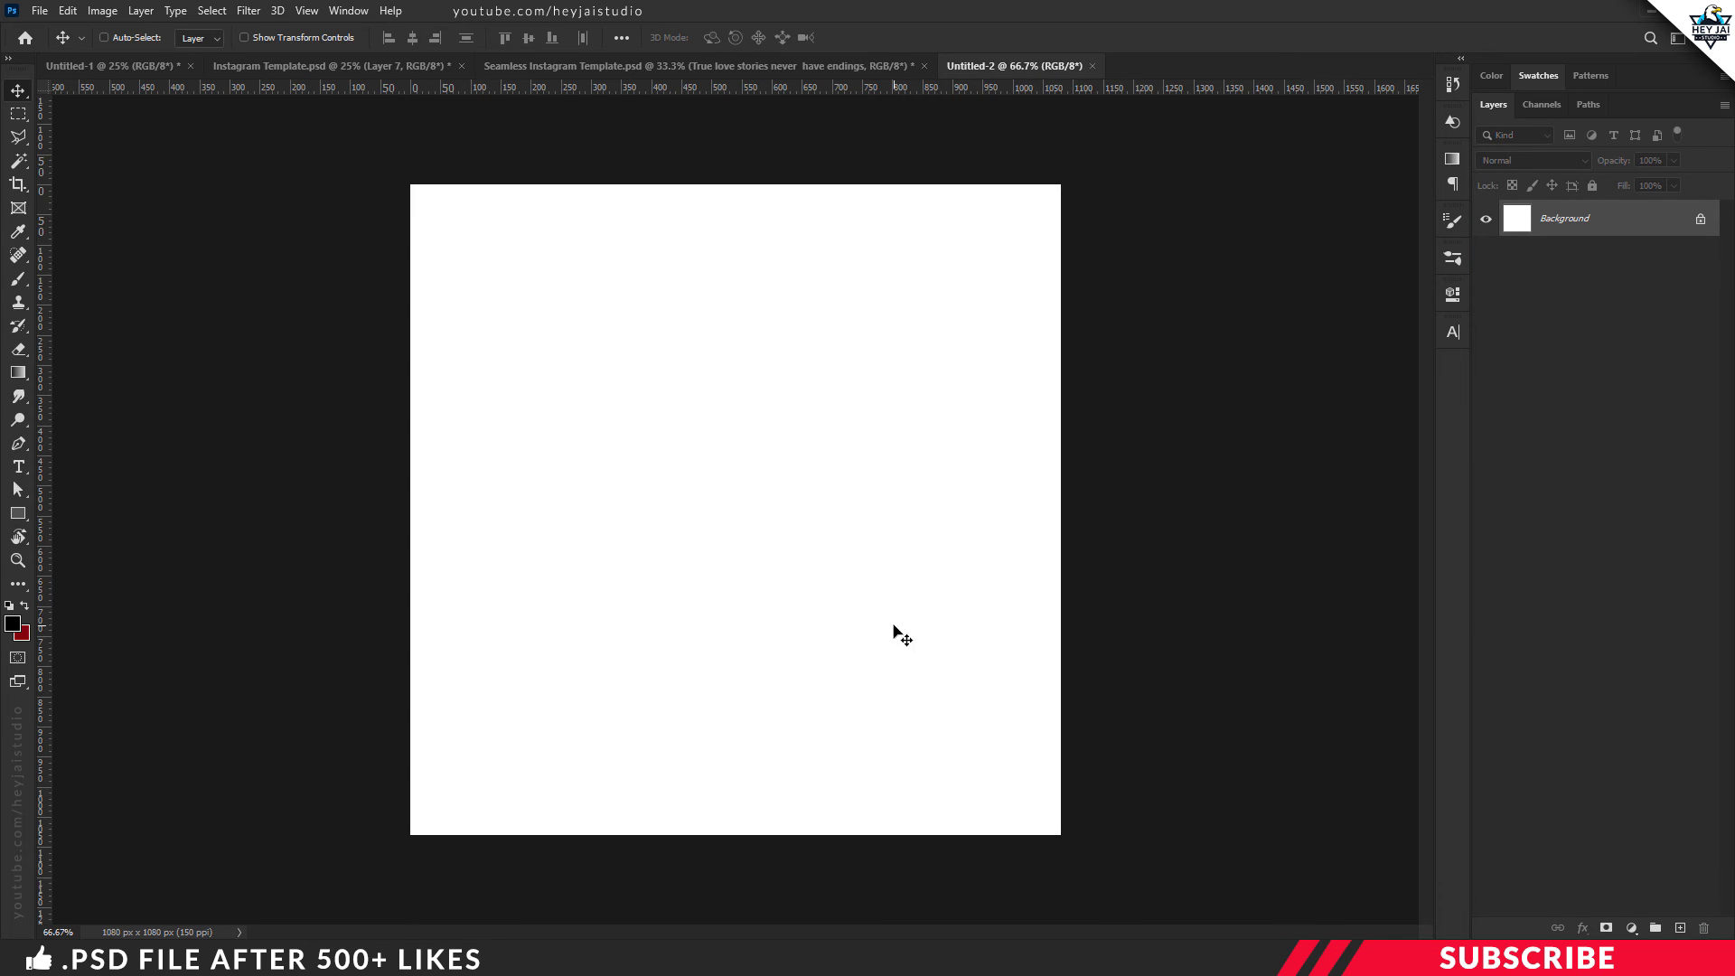
click(67, 11)
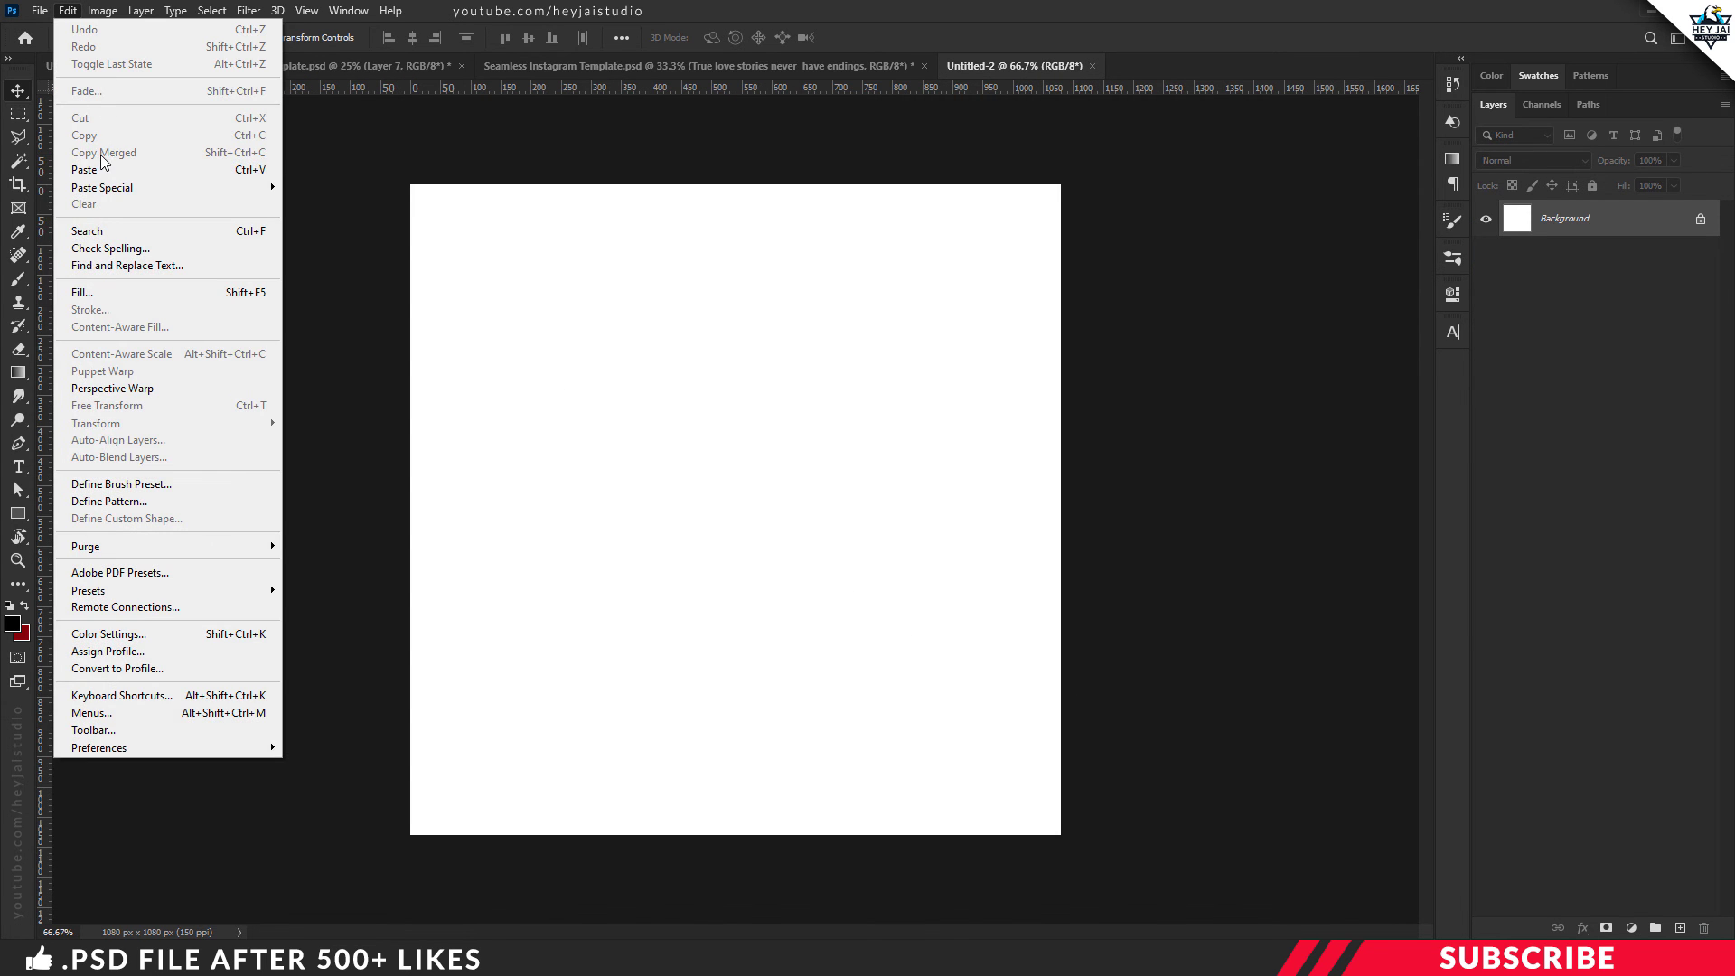
click(95, 170)
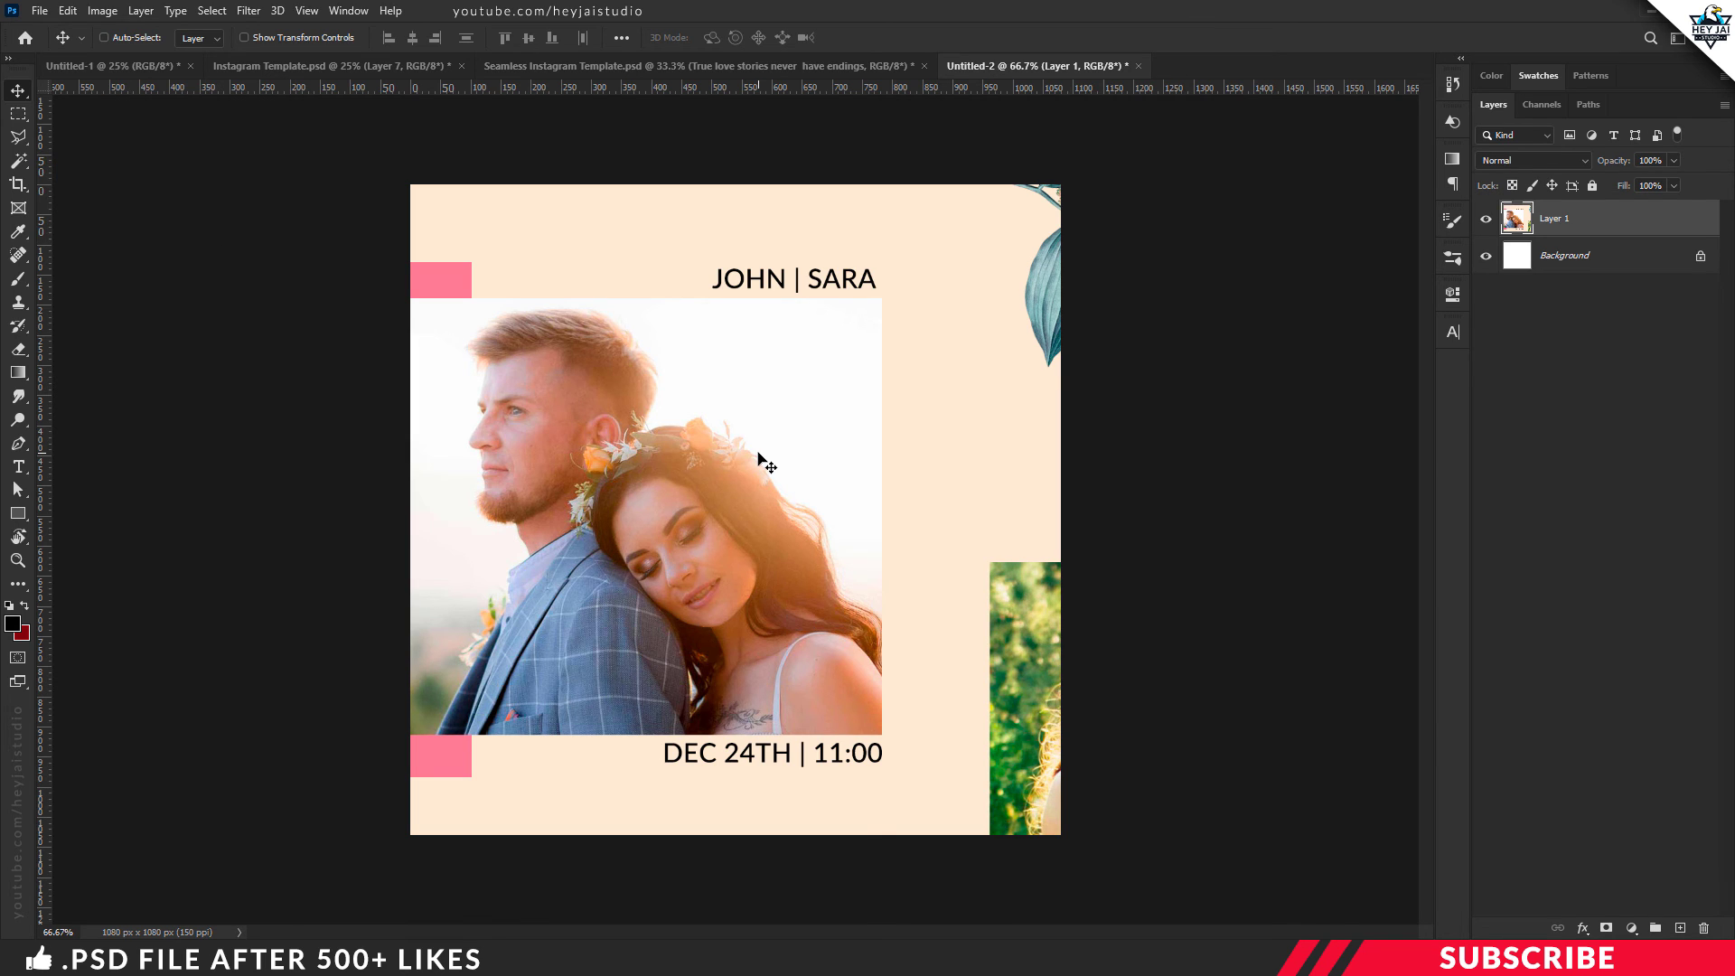
click(39, 11)
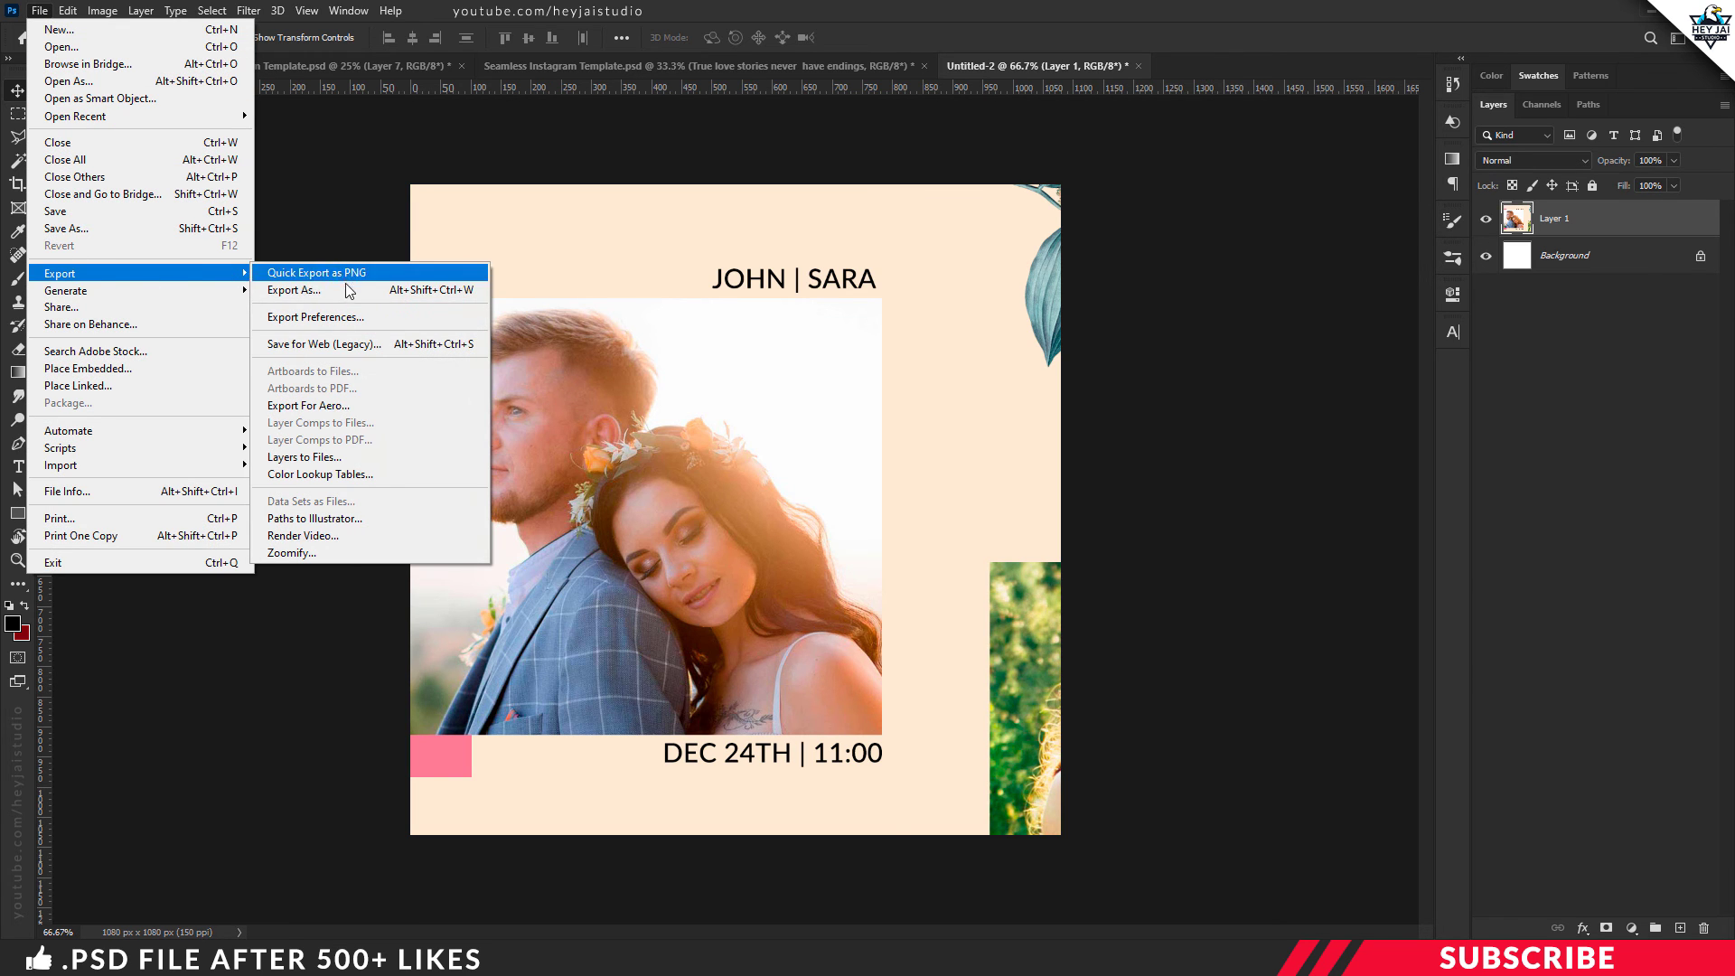
mouse_move(60, 273)
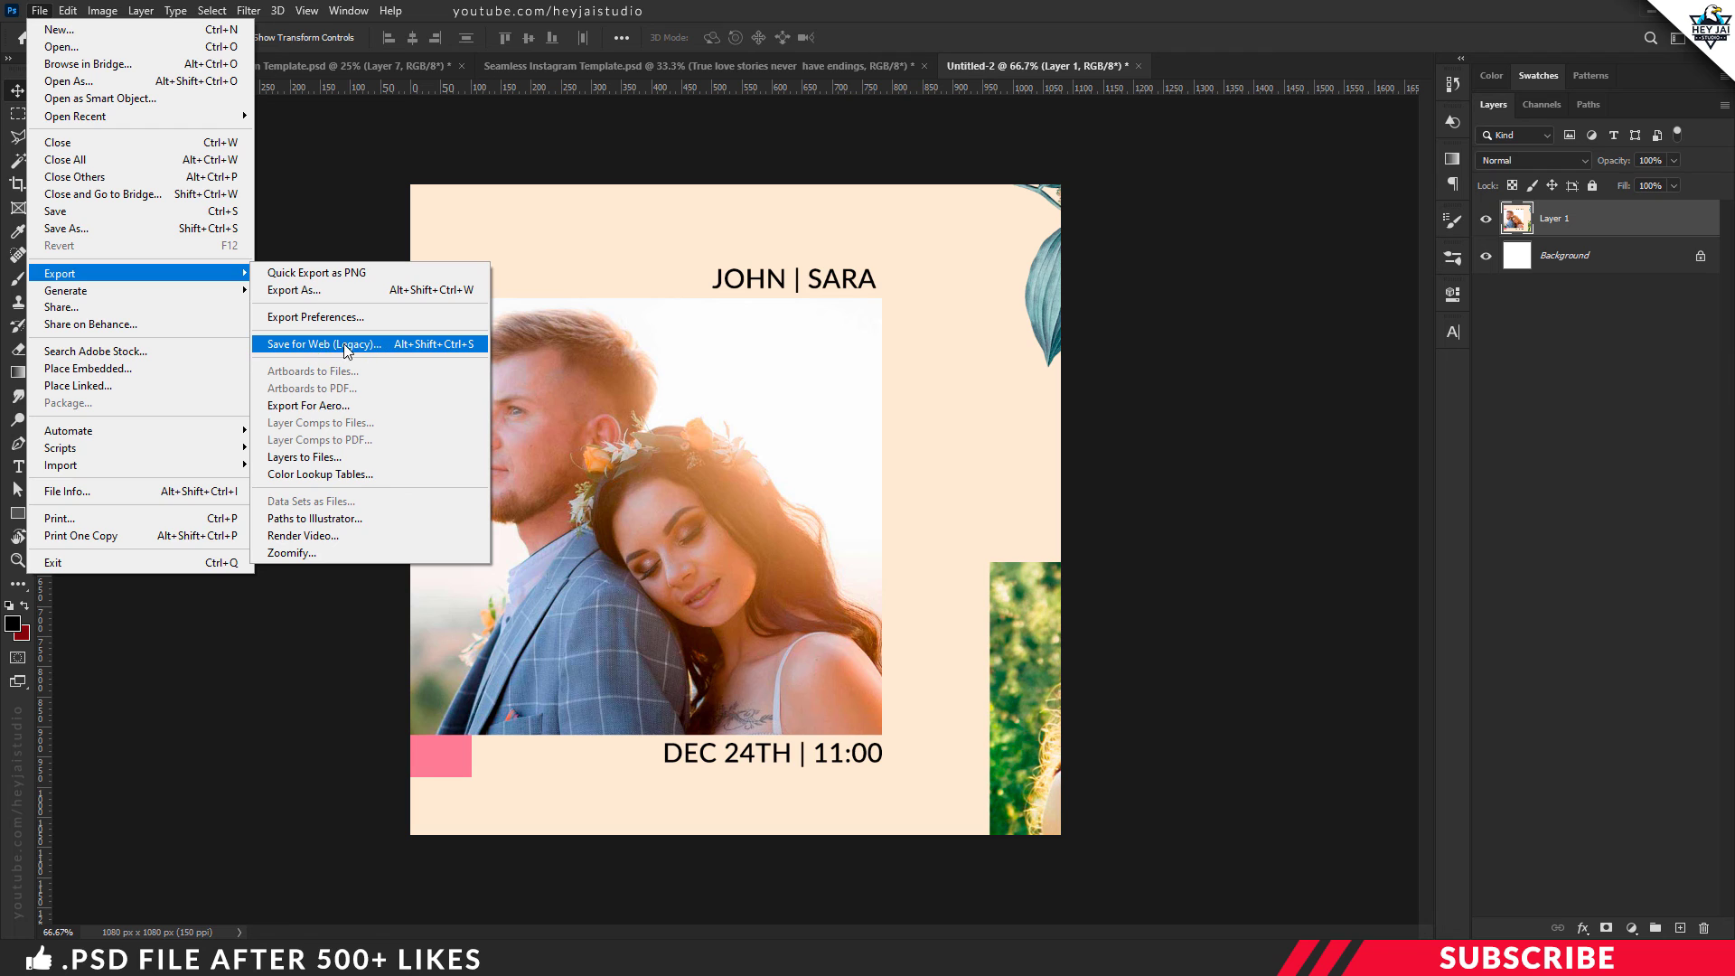
Set the slide's Save for Web format to PNG-24 and zoom the preview to 33.3%
click(373, 346)
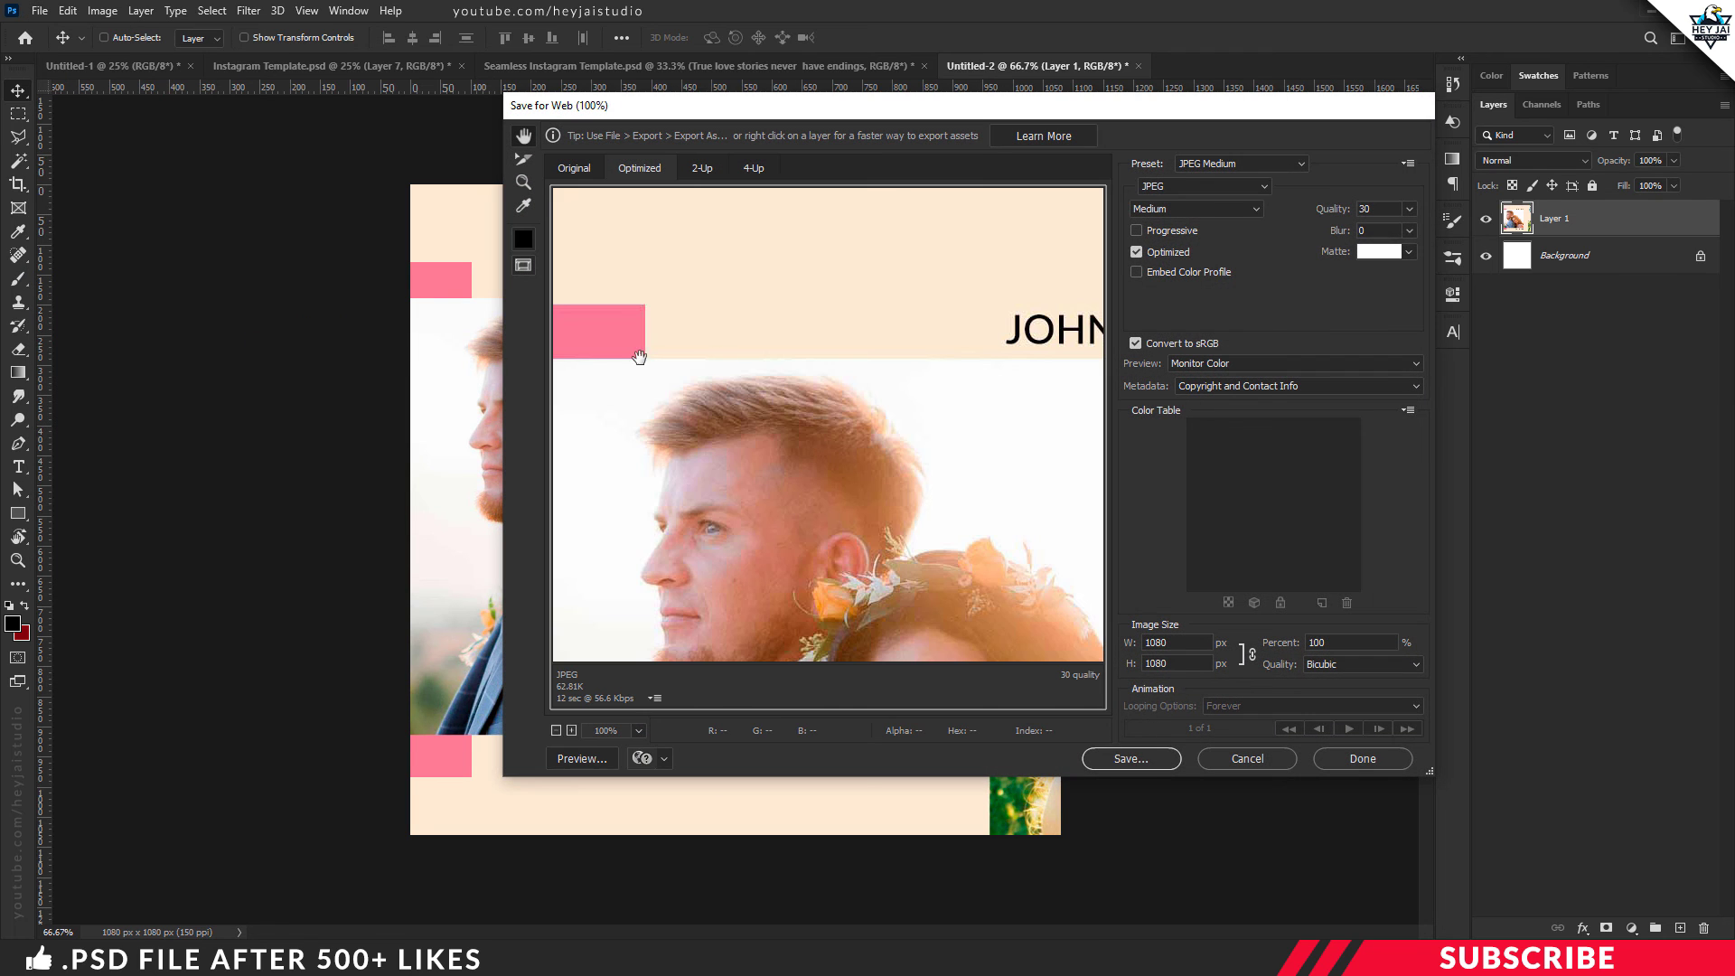
click(1198, 189)
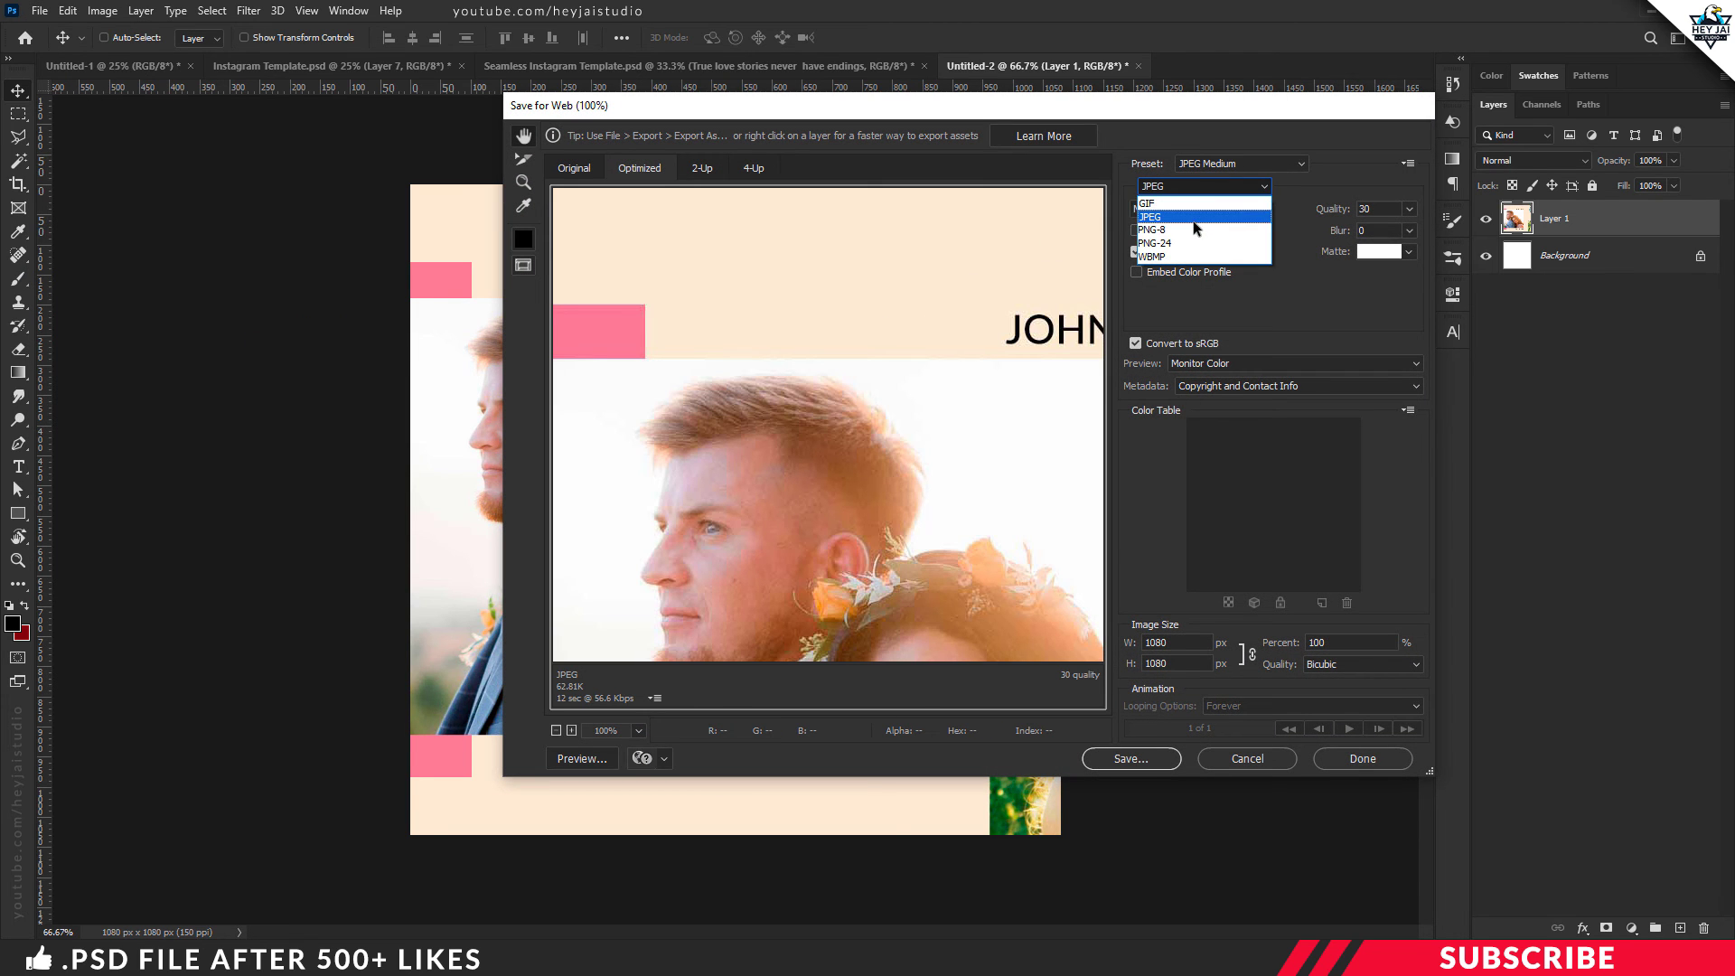
click(1191, 231)
click(1202, 187)
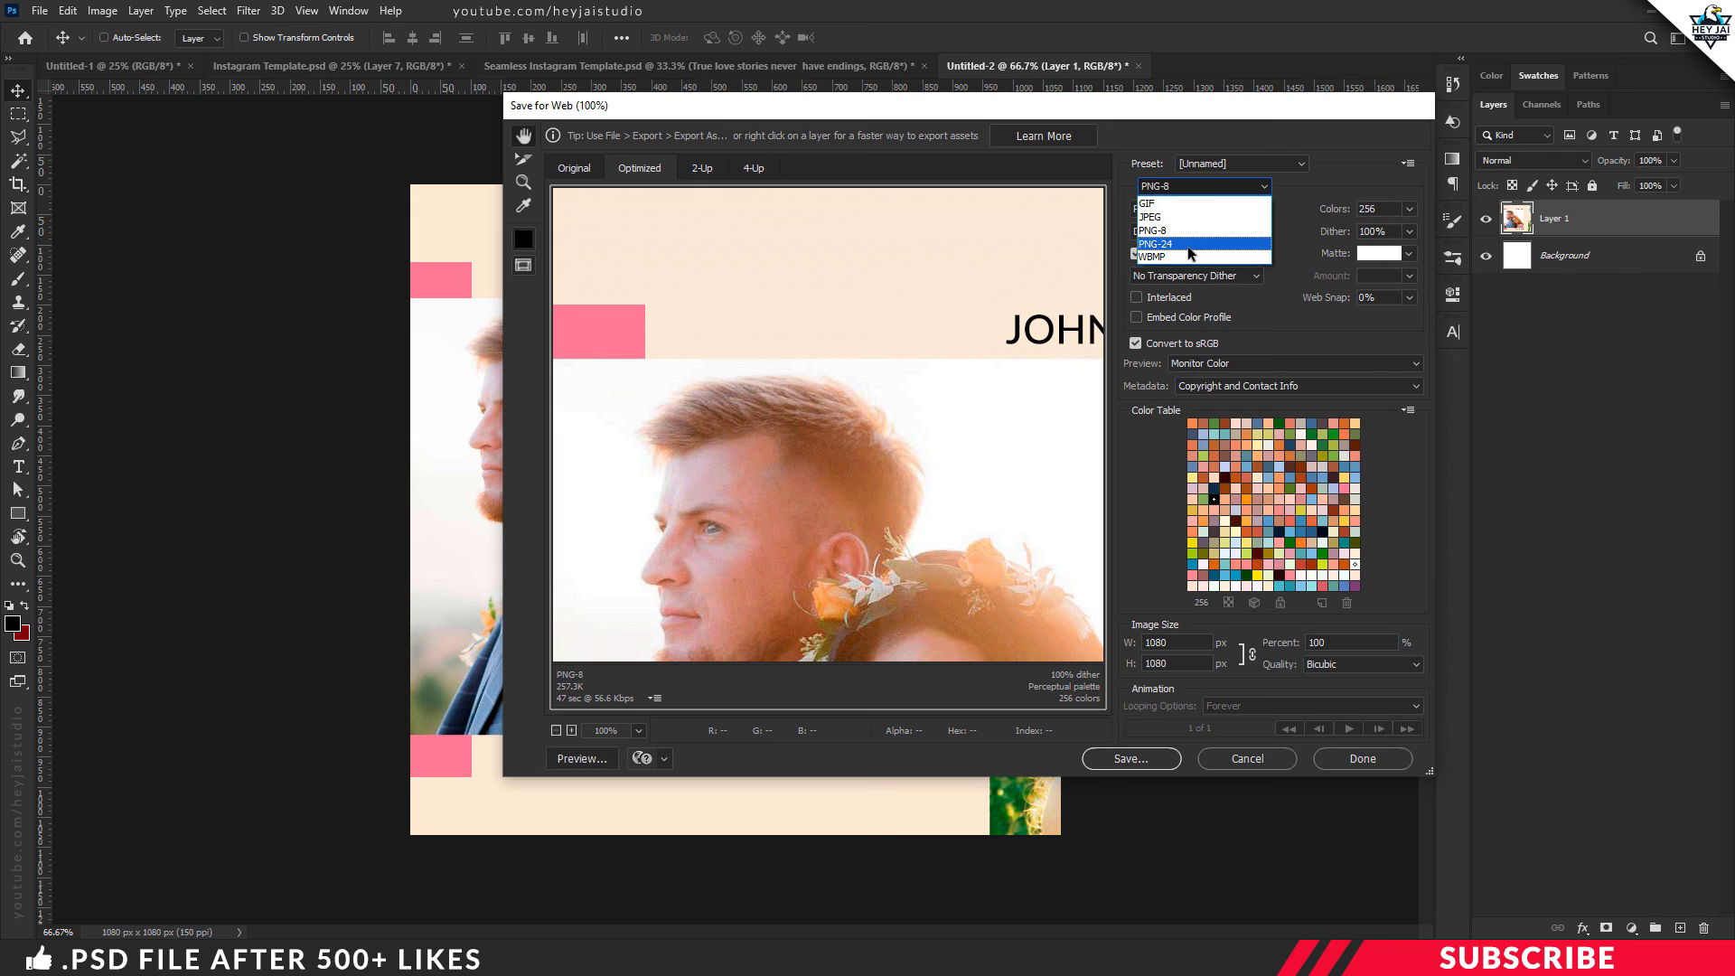
click(1190, 244)
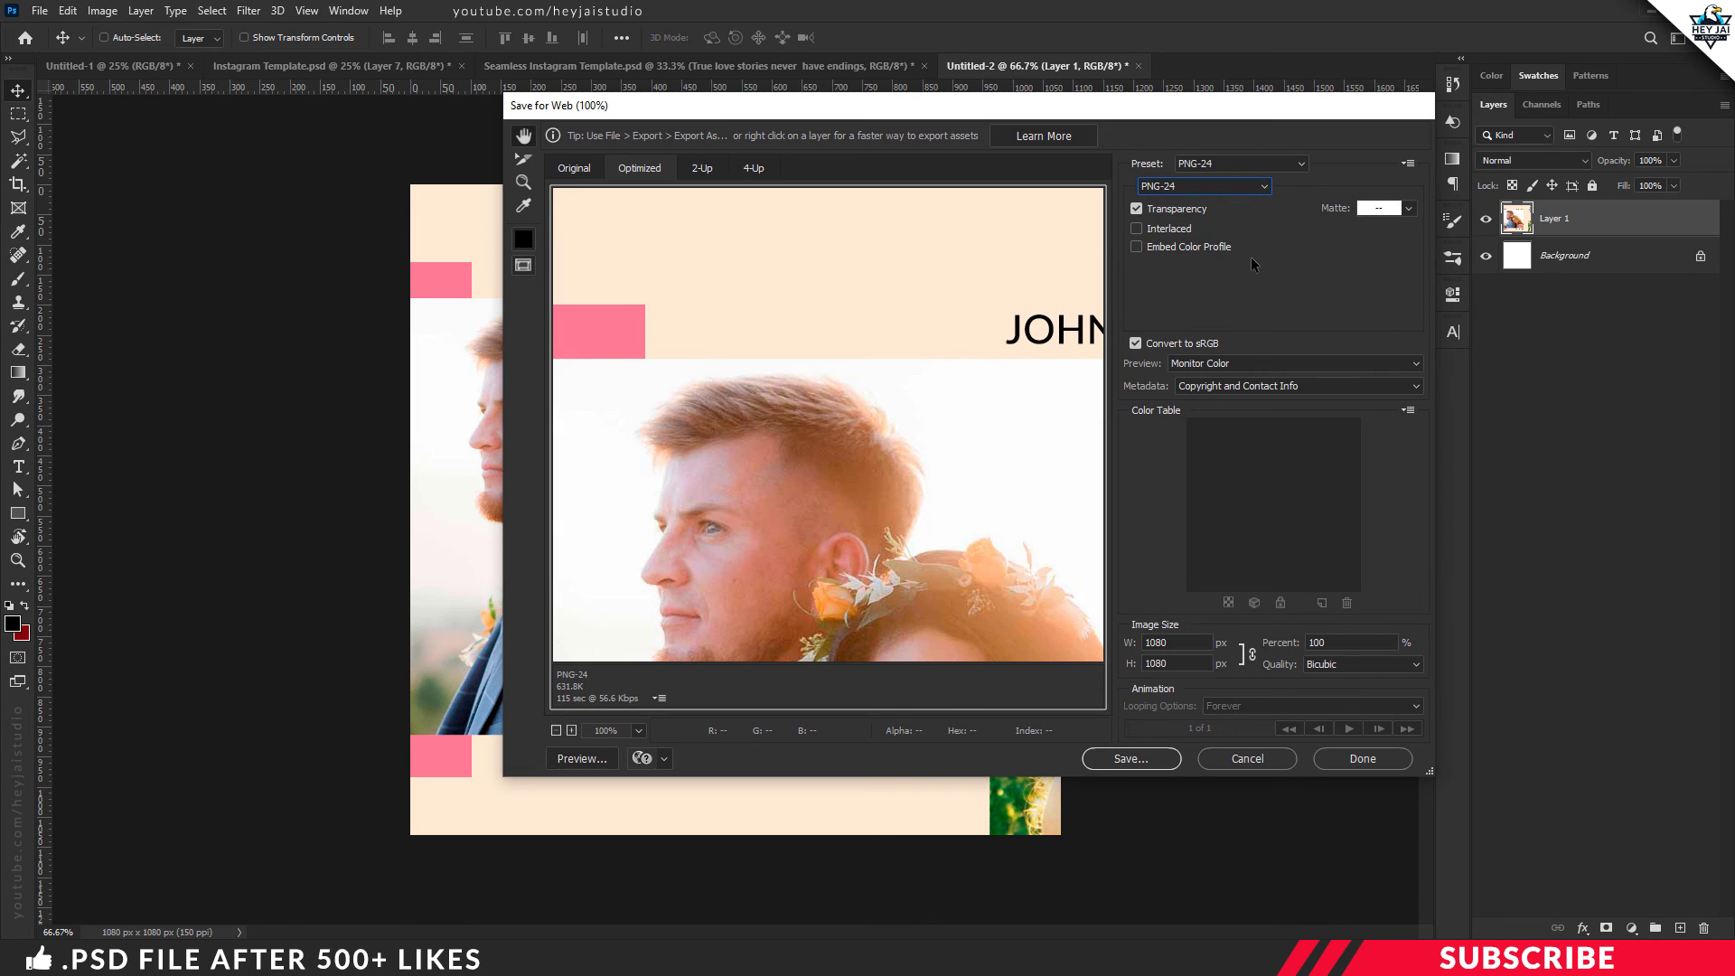
click(556, 730)
click(555, 730)
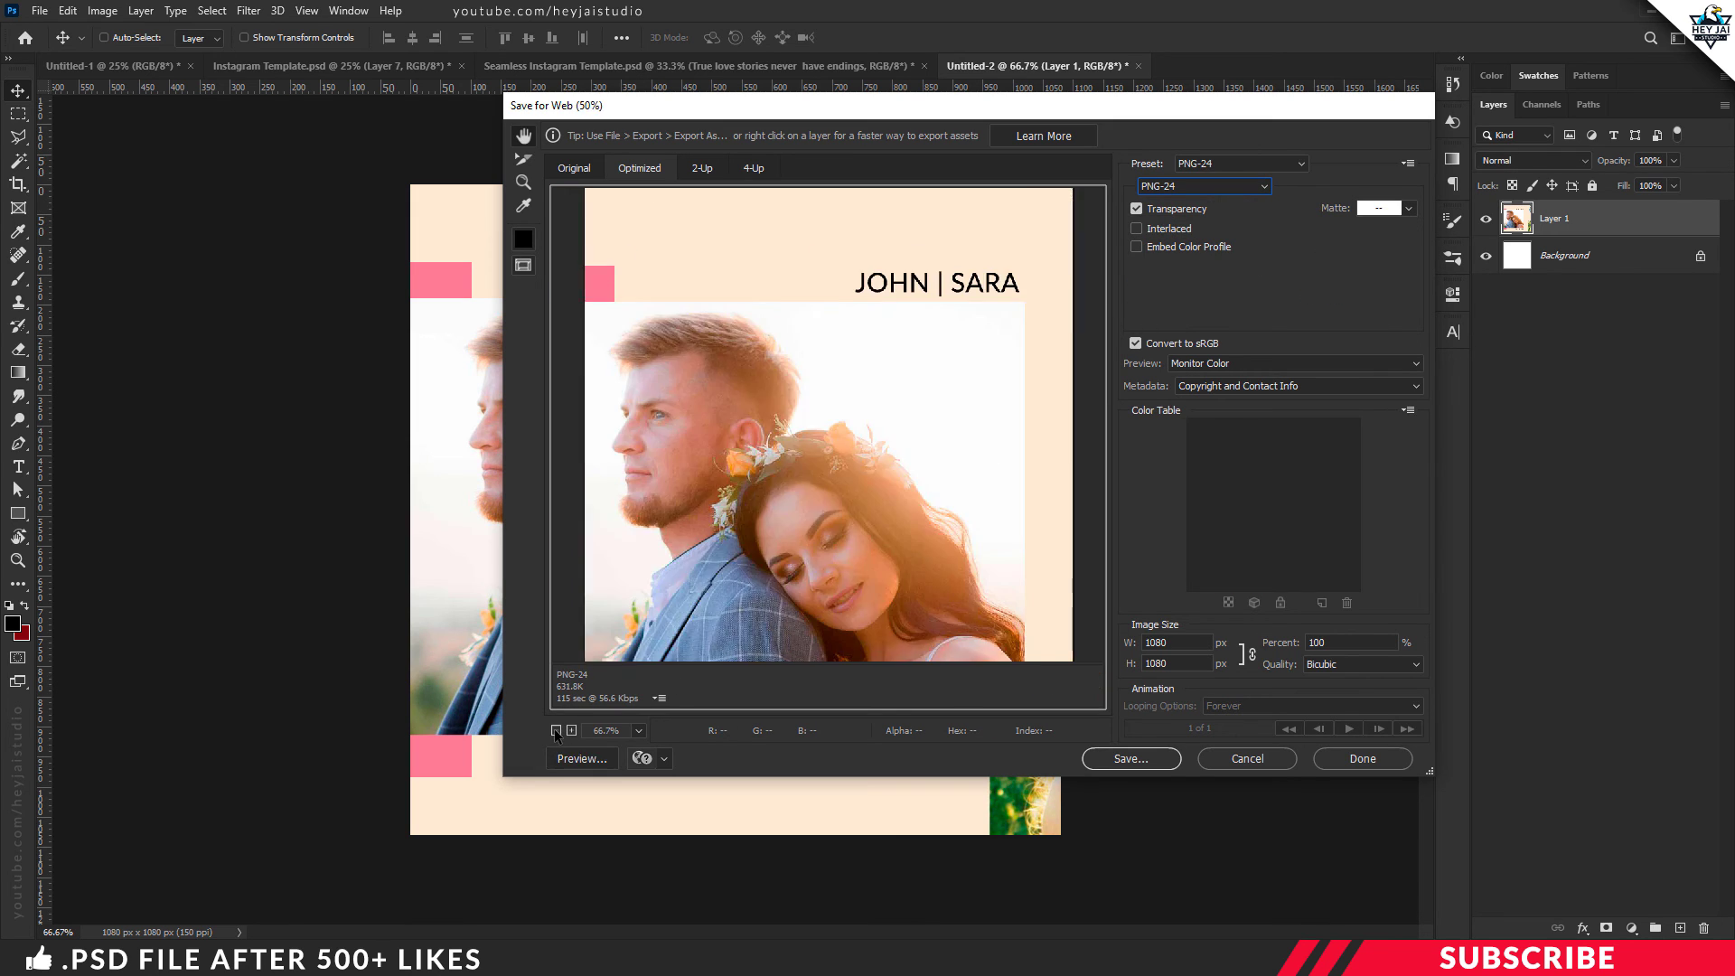
Cancel saving the PNG export and return to the Instagram Template document
click(1164, 758)
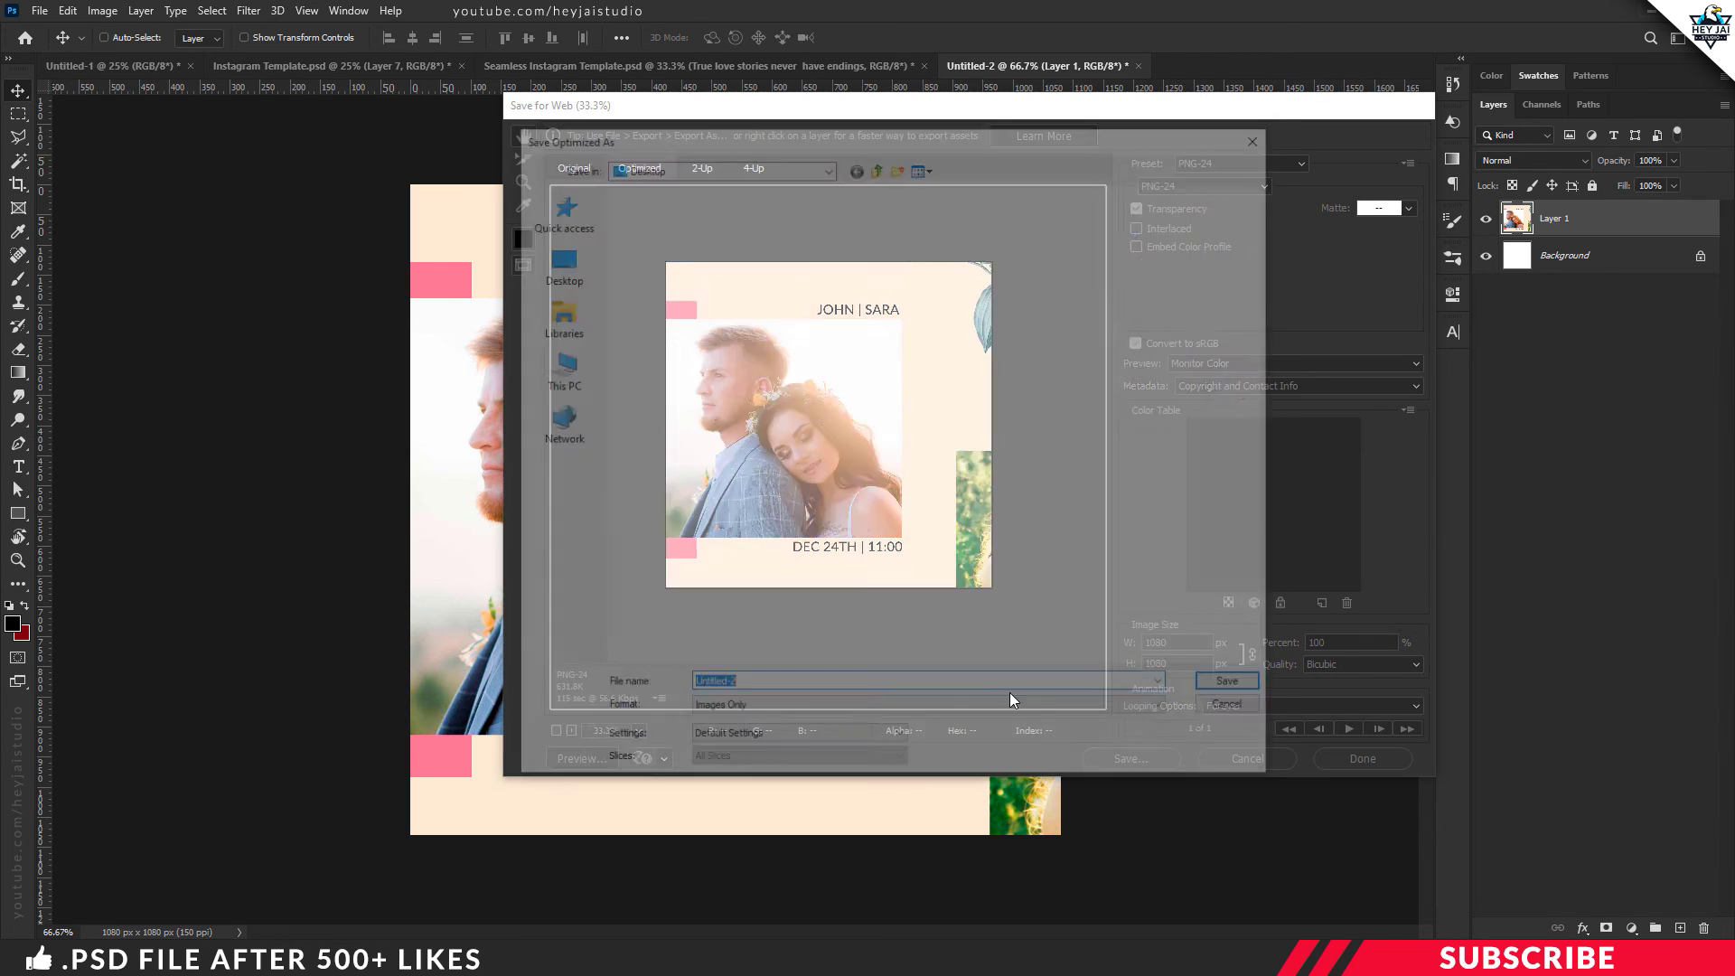
click(1235, 713)
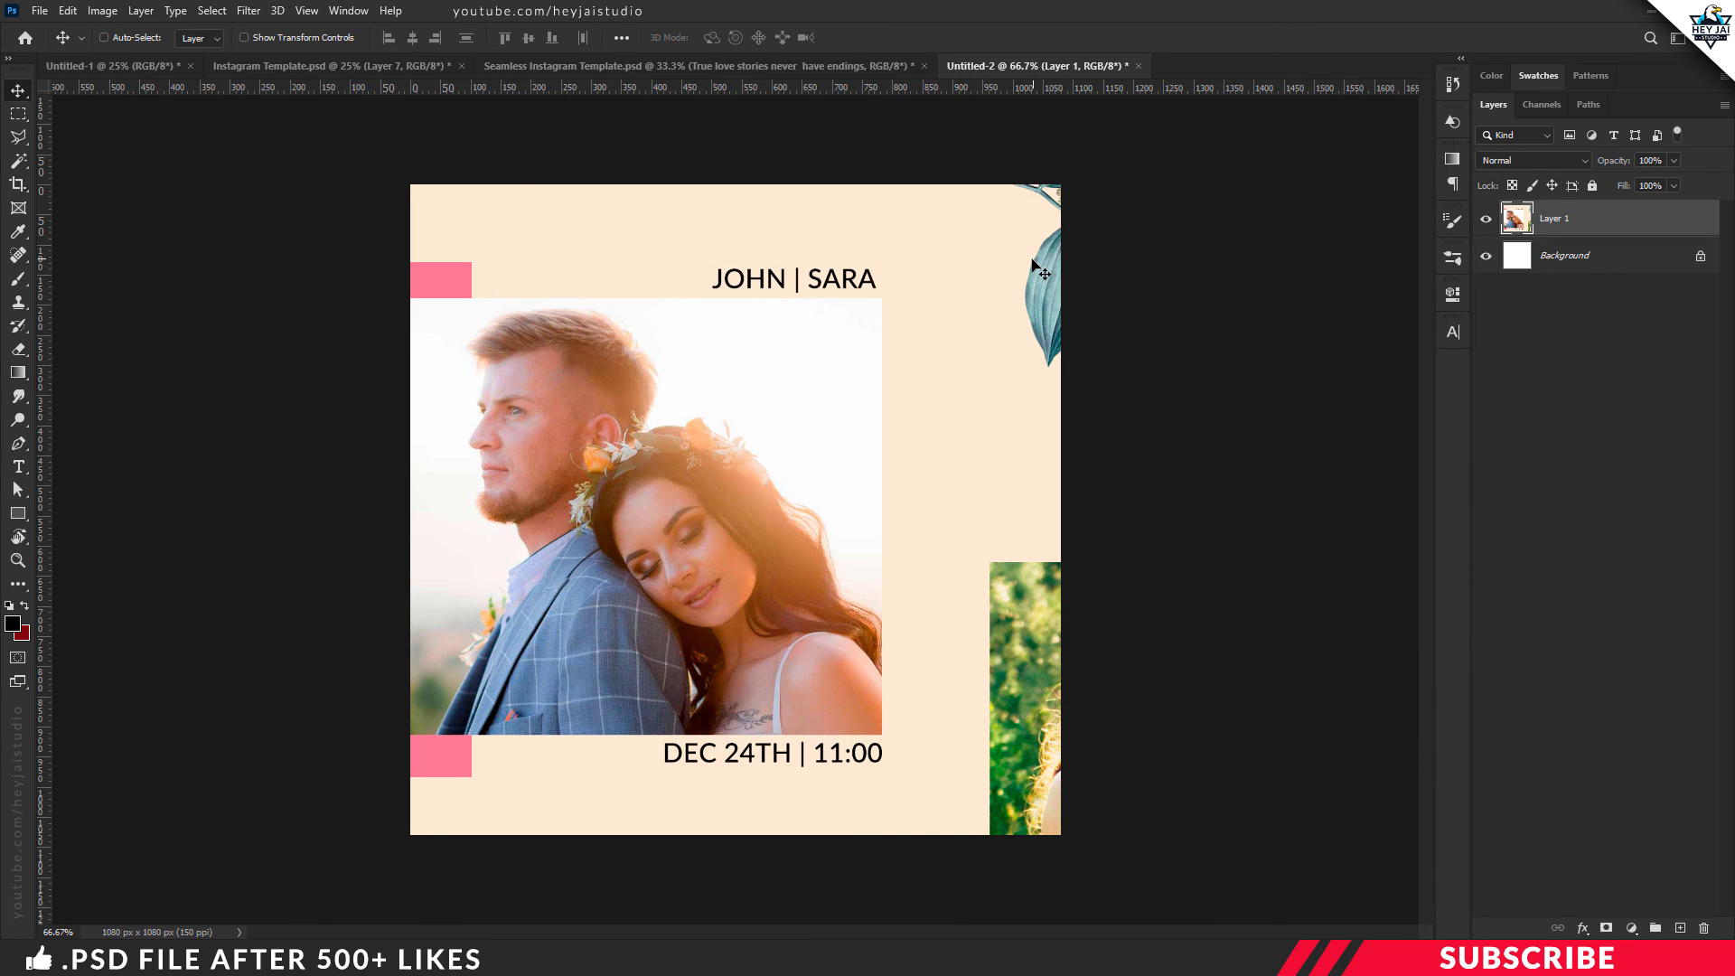
click(412, 65)
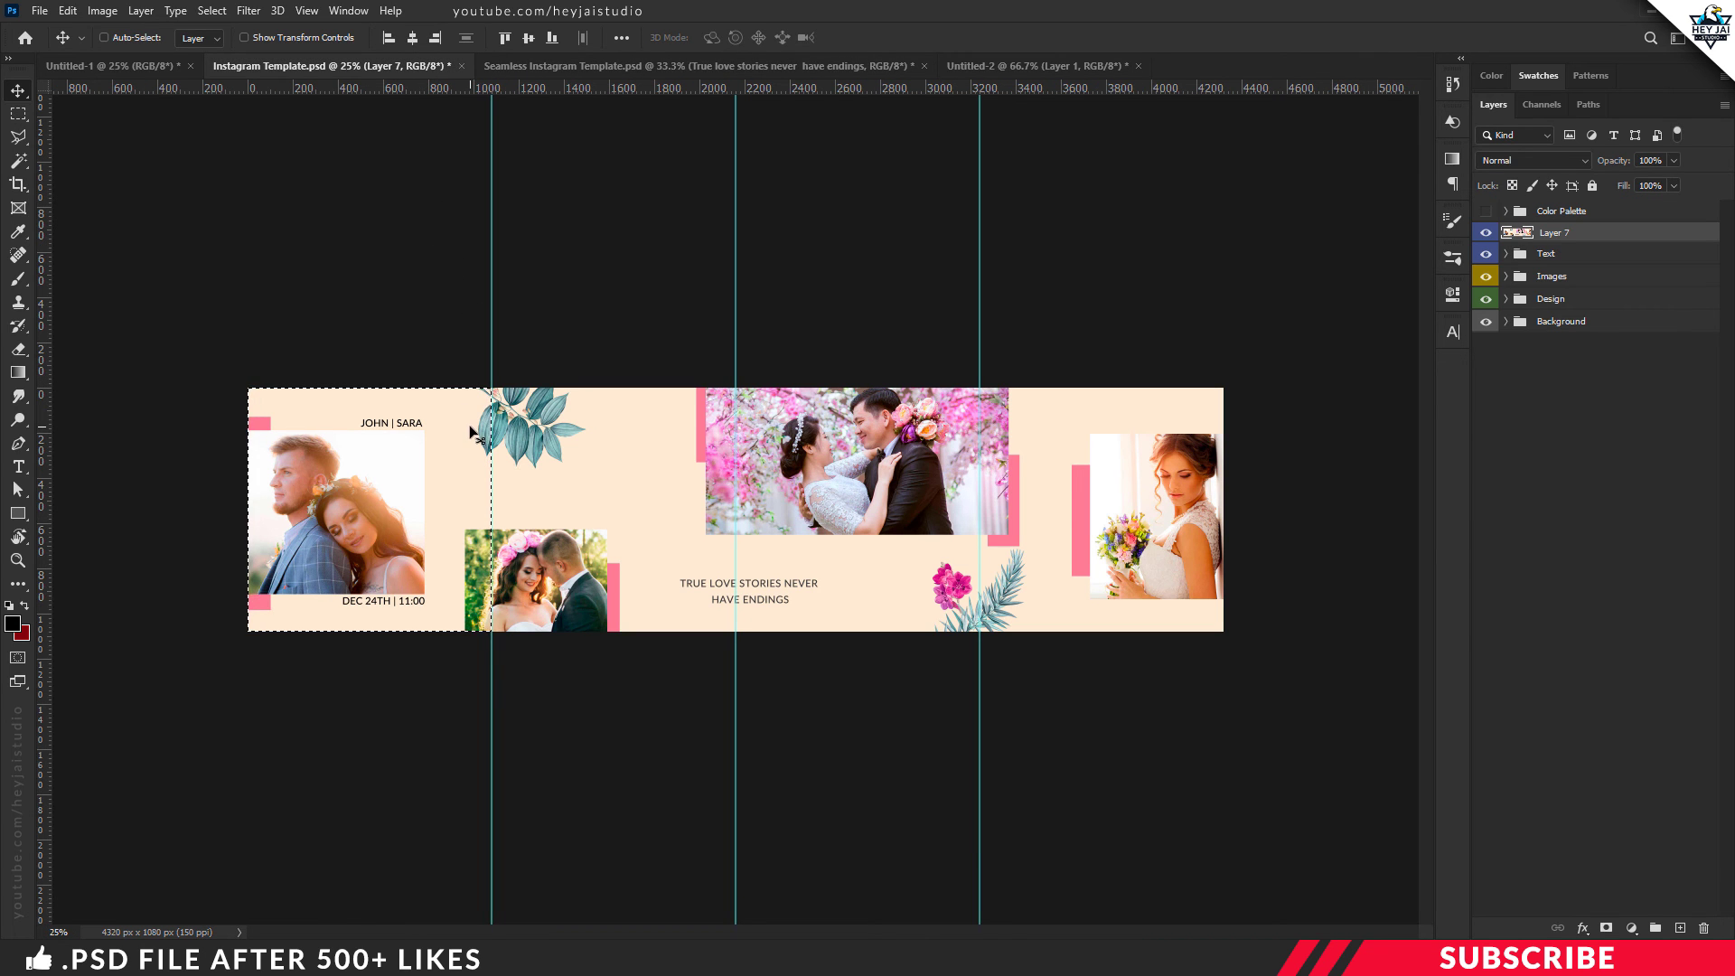
Copy the template's second 1080×1080 section into Untitled-2 as Layer 2
key(ctrl)
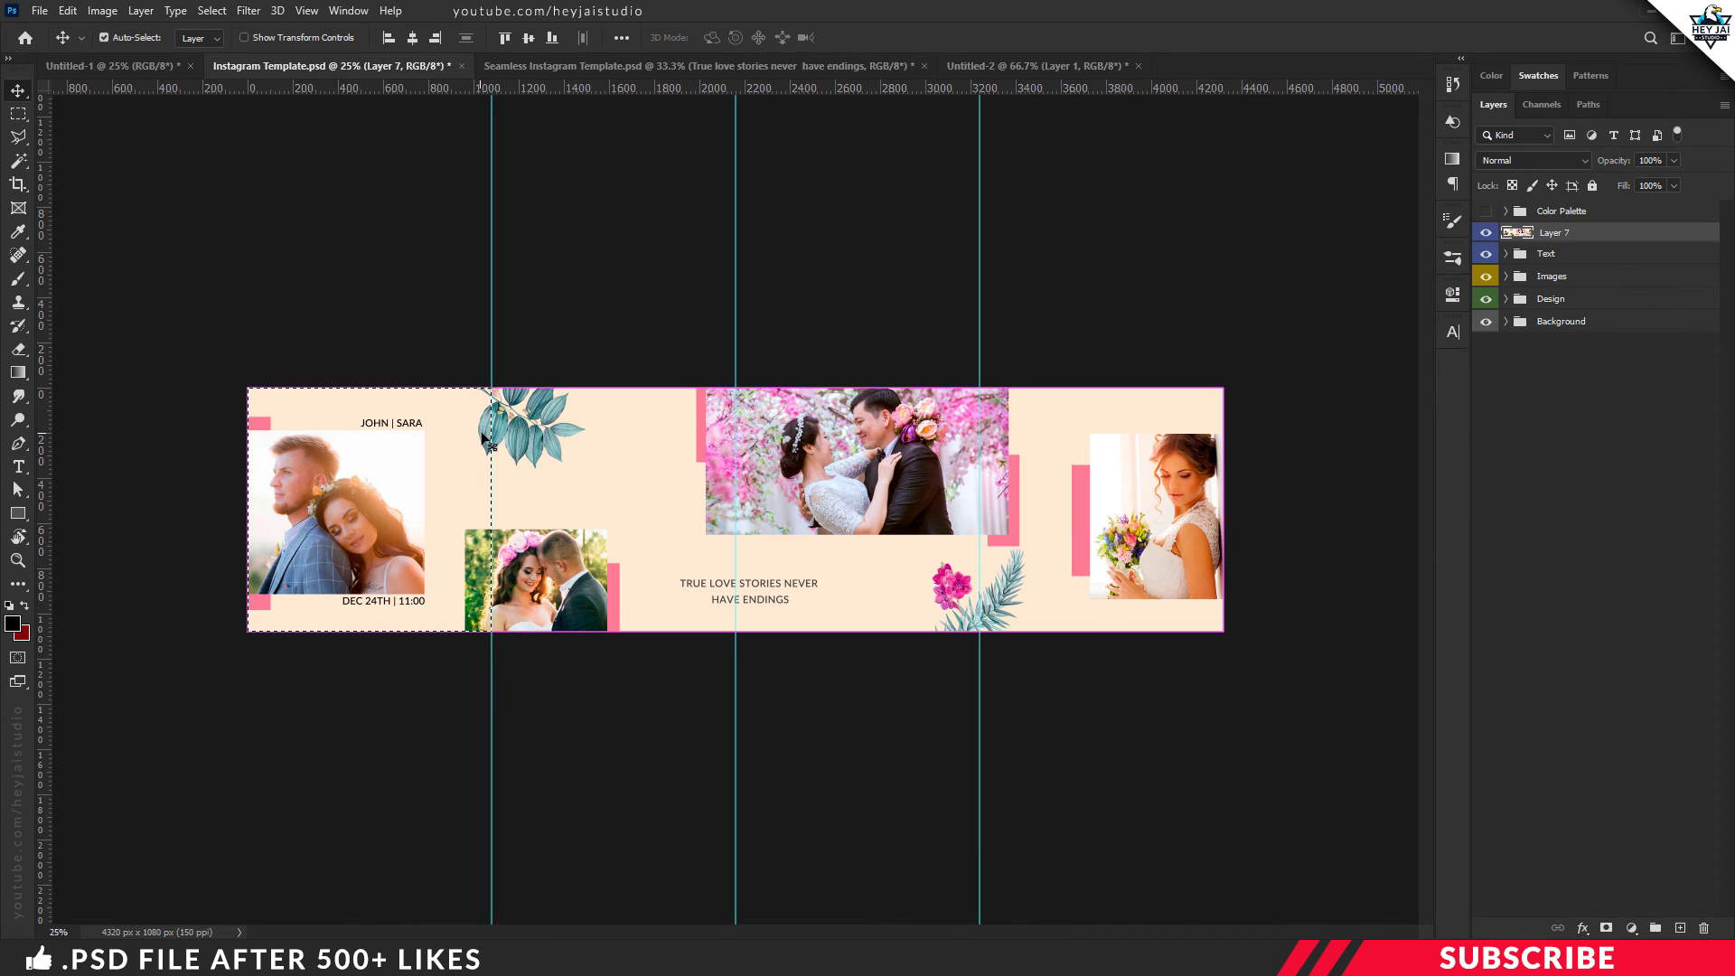
key(ctrl+d)
key(m)
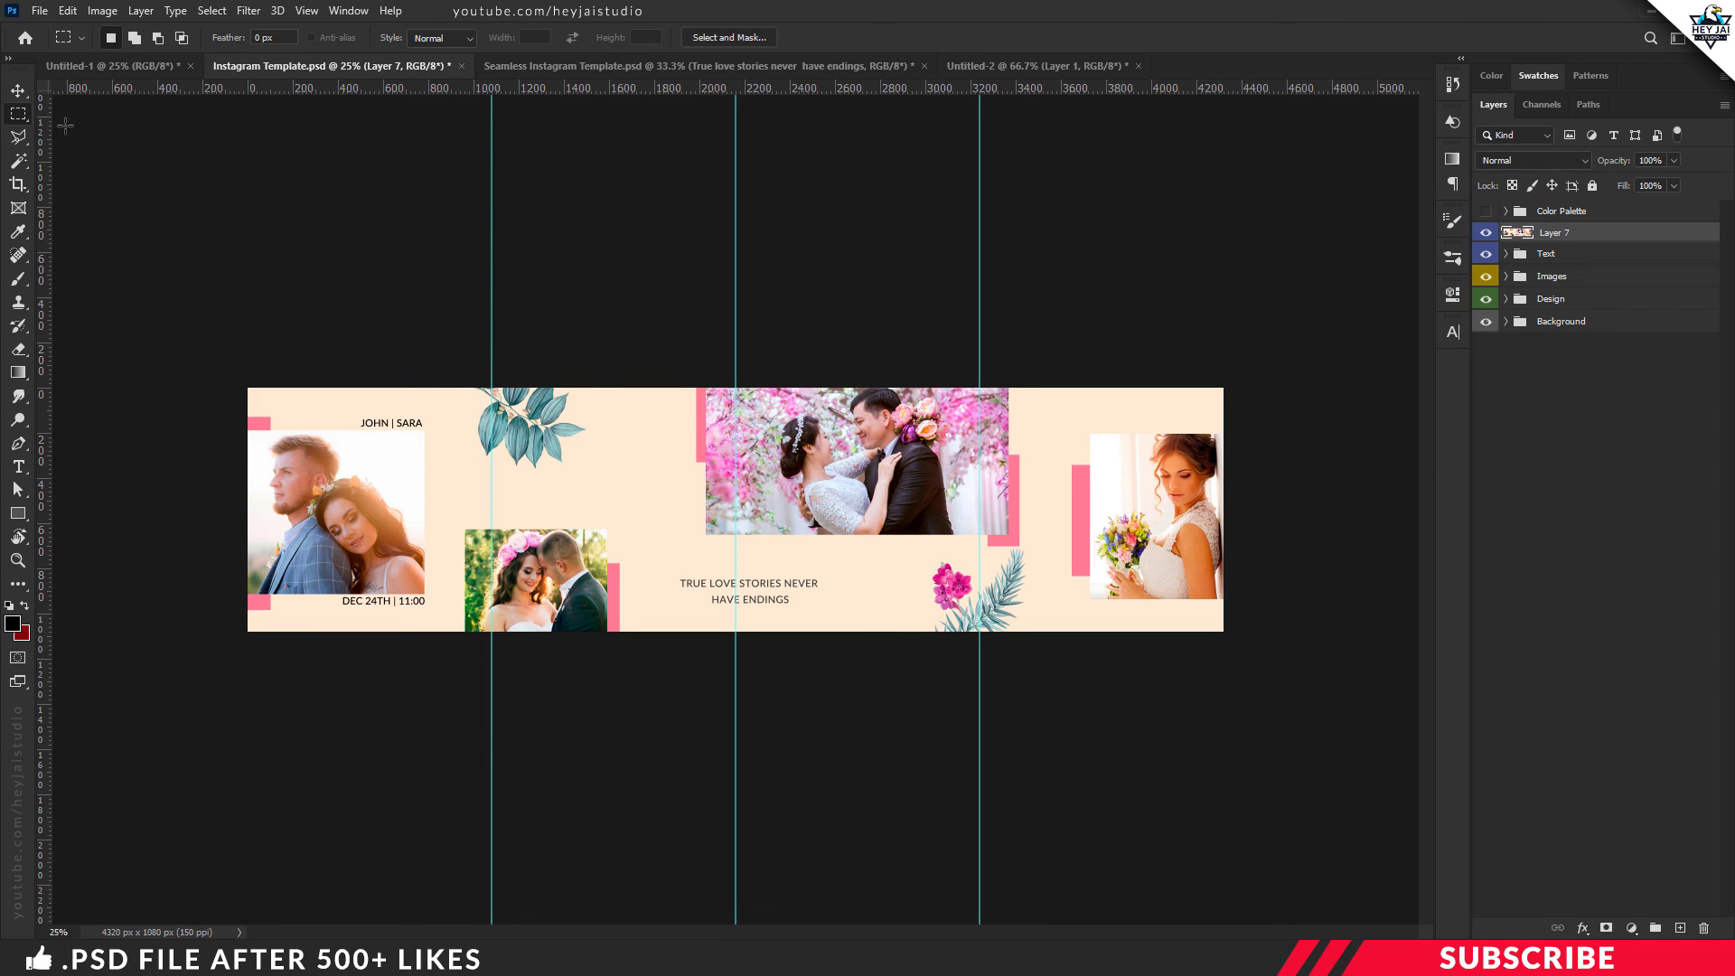
drag(491, 389, 745, 636)
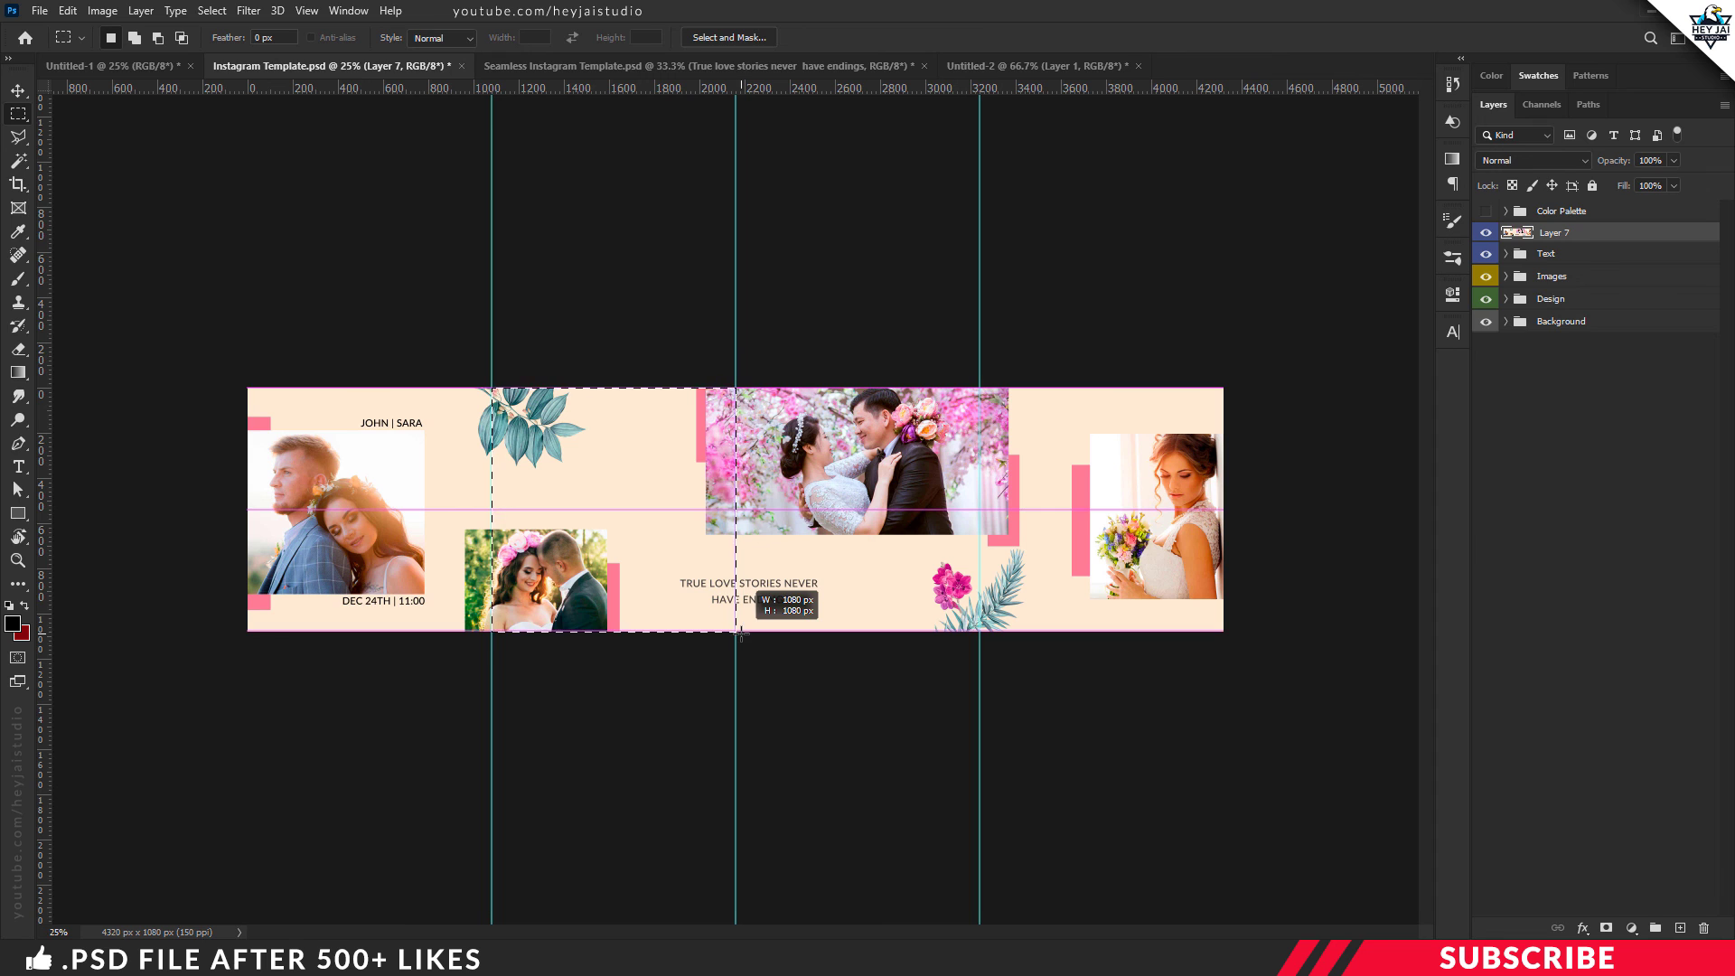
drag(745, 636, 735, 631)
click(68, 11)
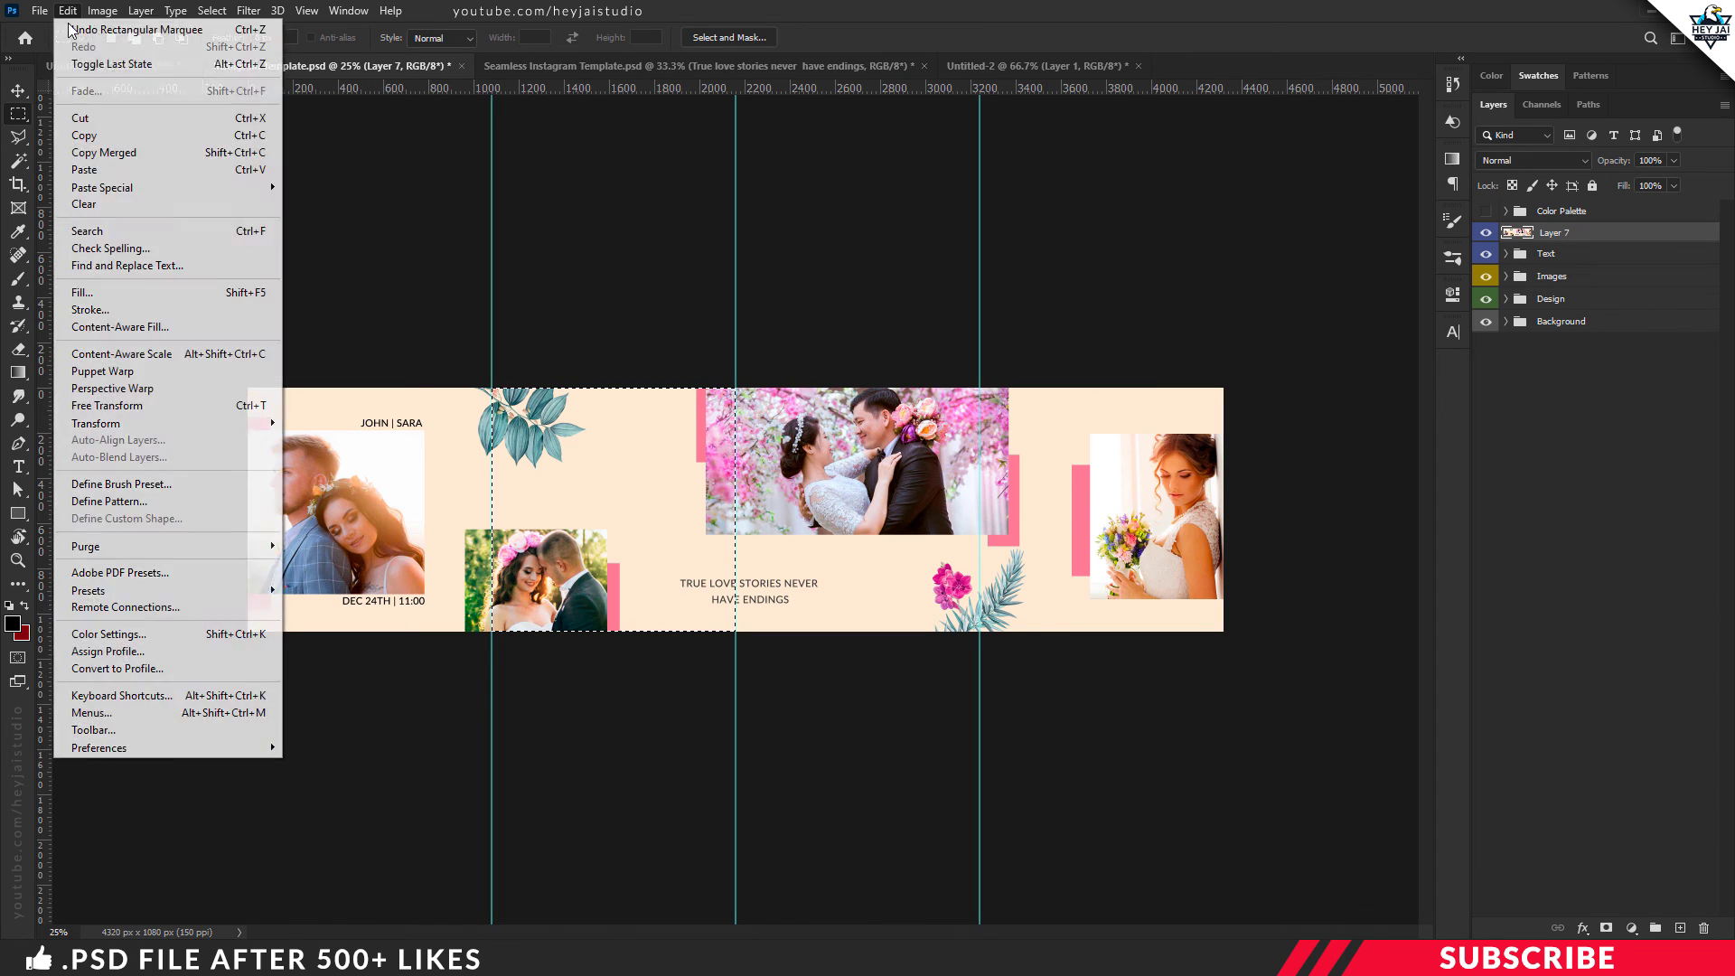
click(102, 142)
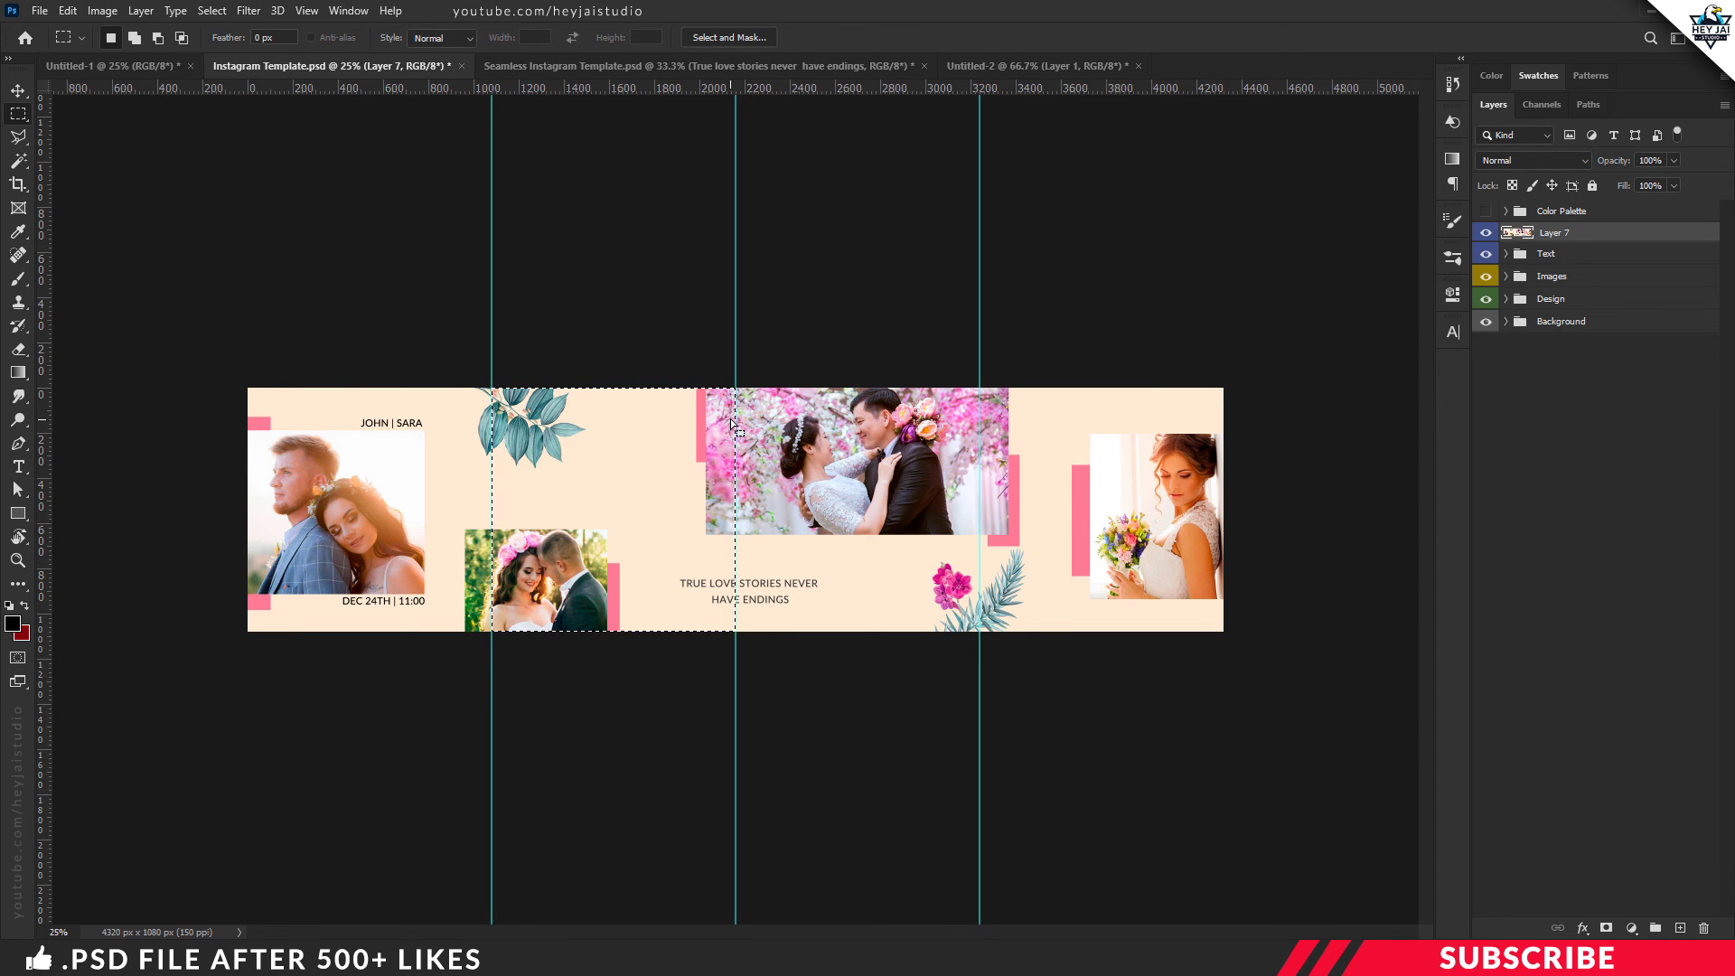
click(983, 69)
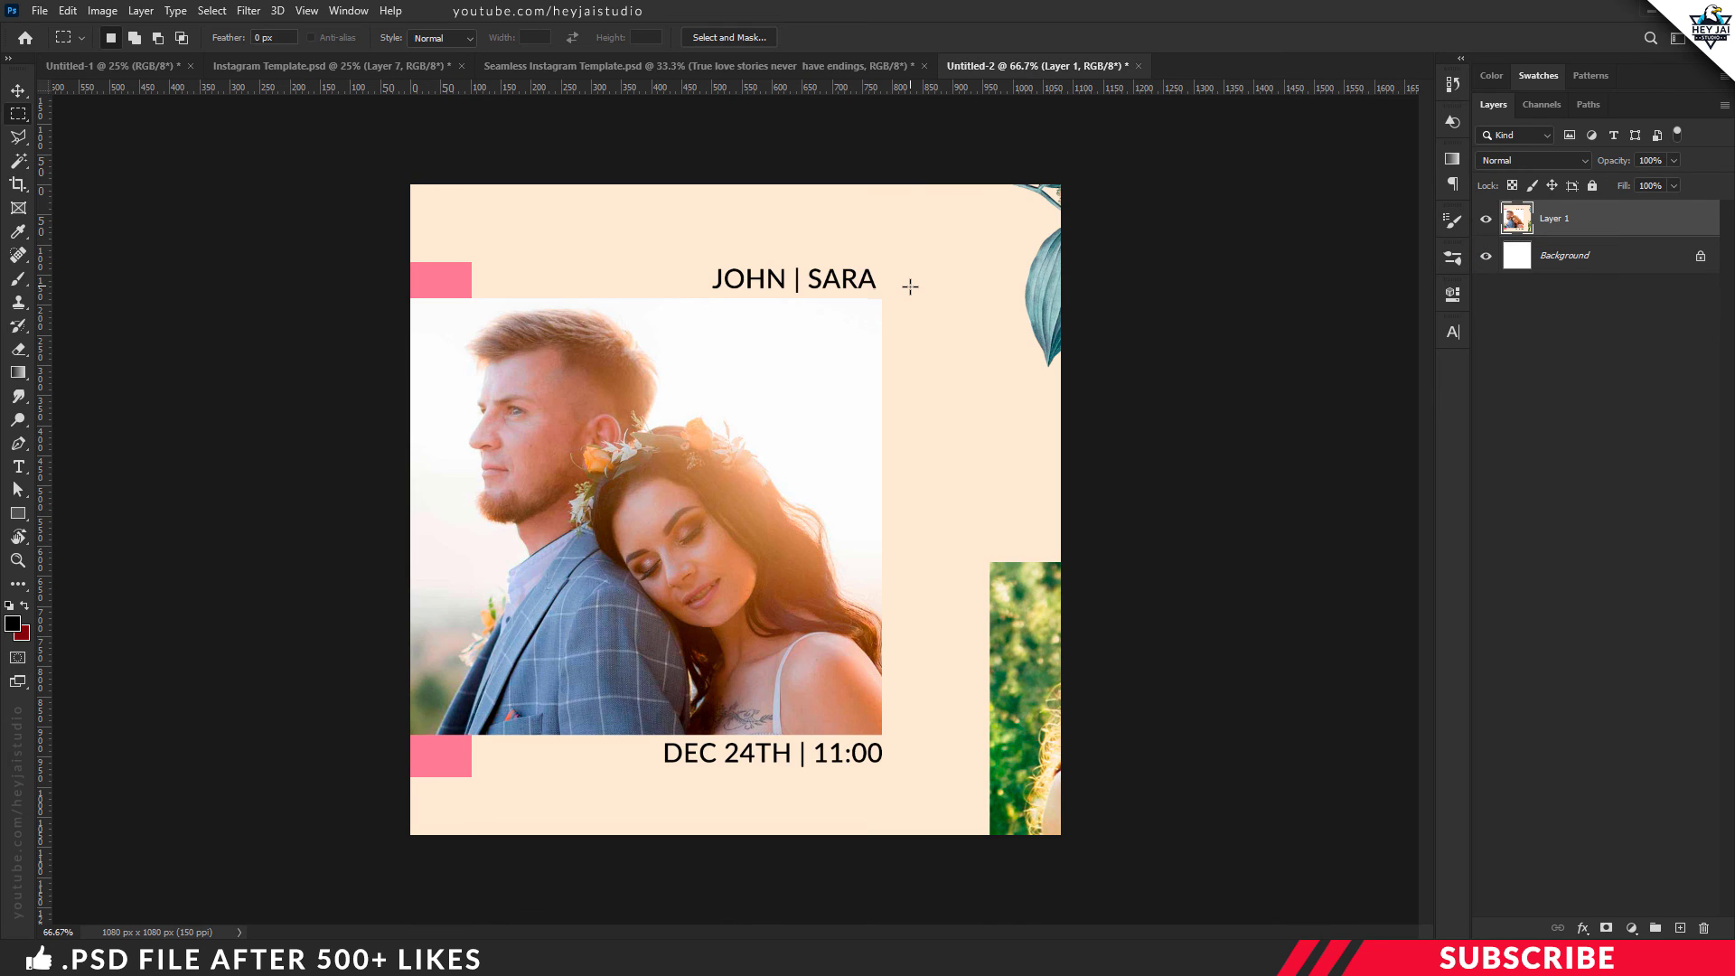
key(ctrl+v)
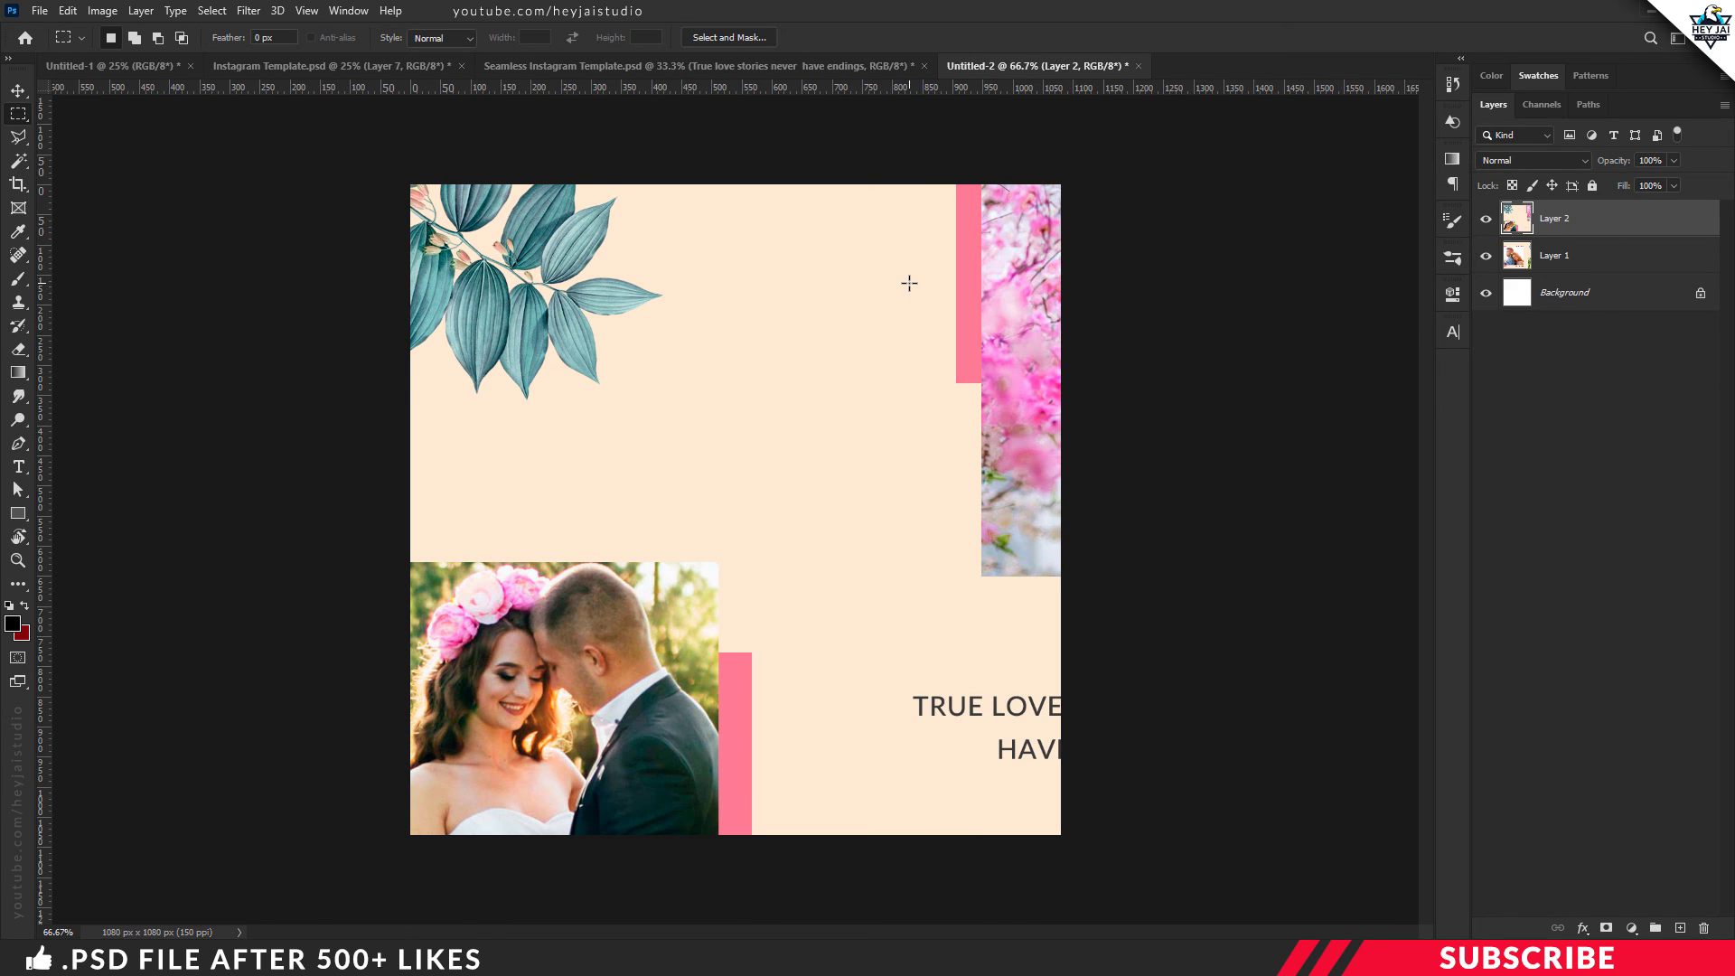
Set up a PNG-24 Save for Web export, close it unsaved, and return to the template
click(39, 11)
mouse_move(81, 273)
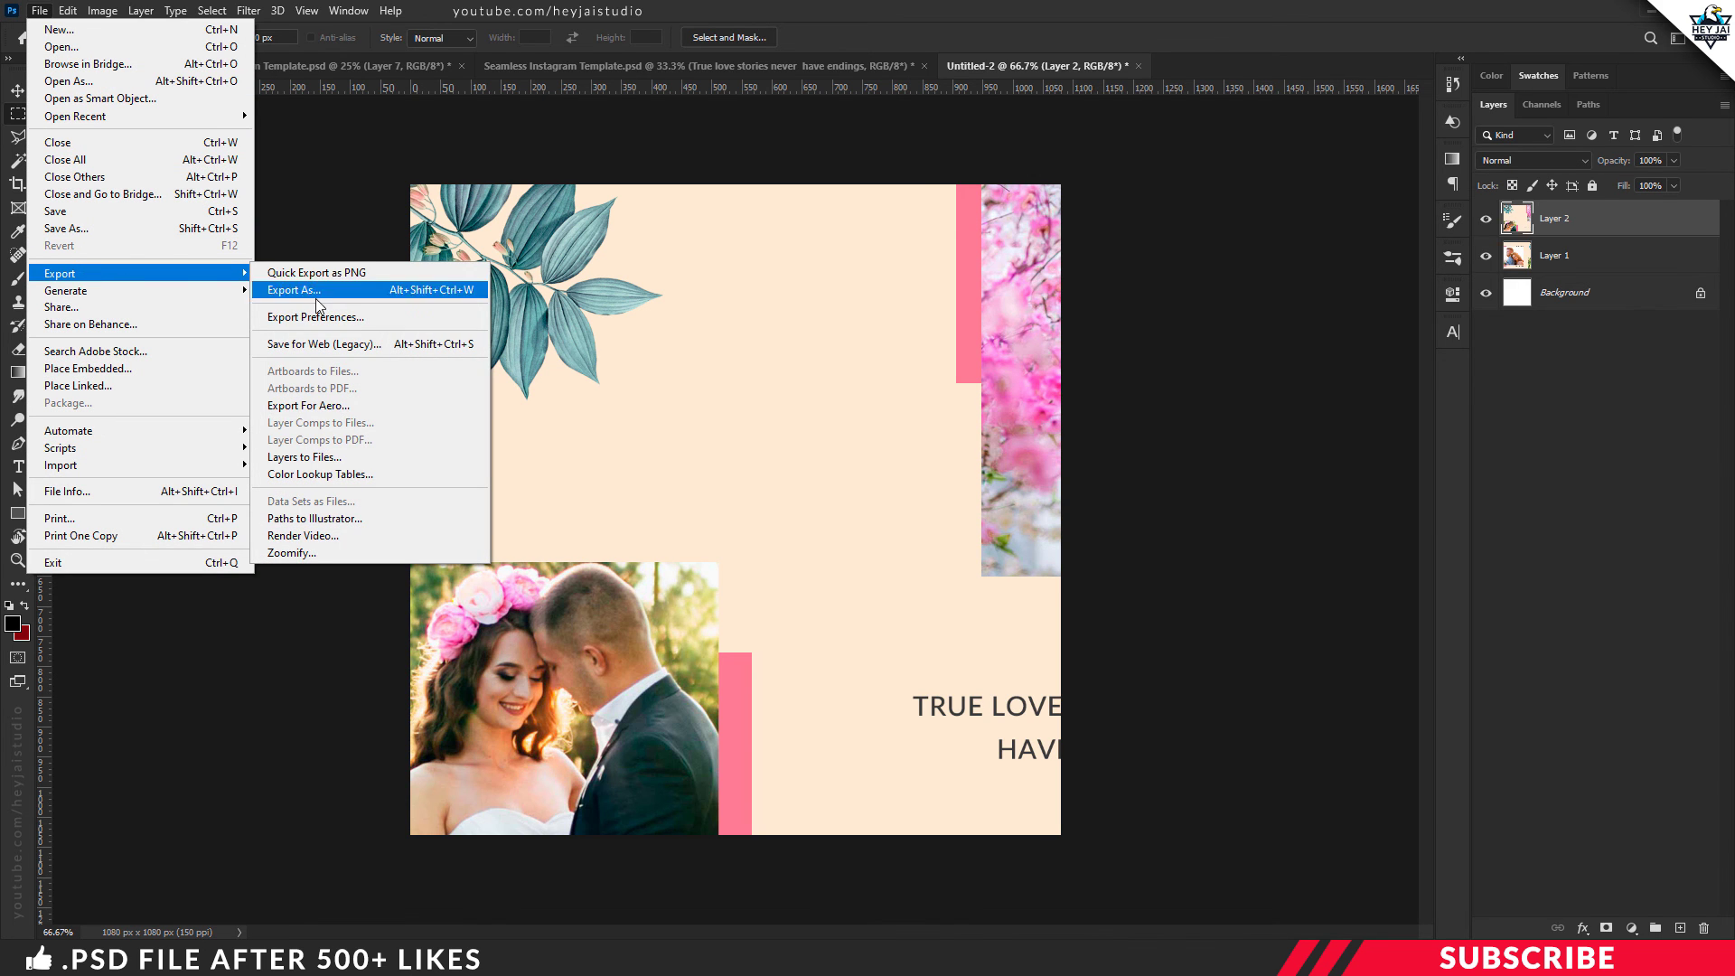
click(363, 349)
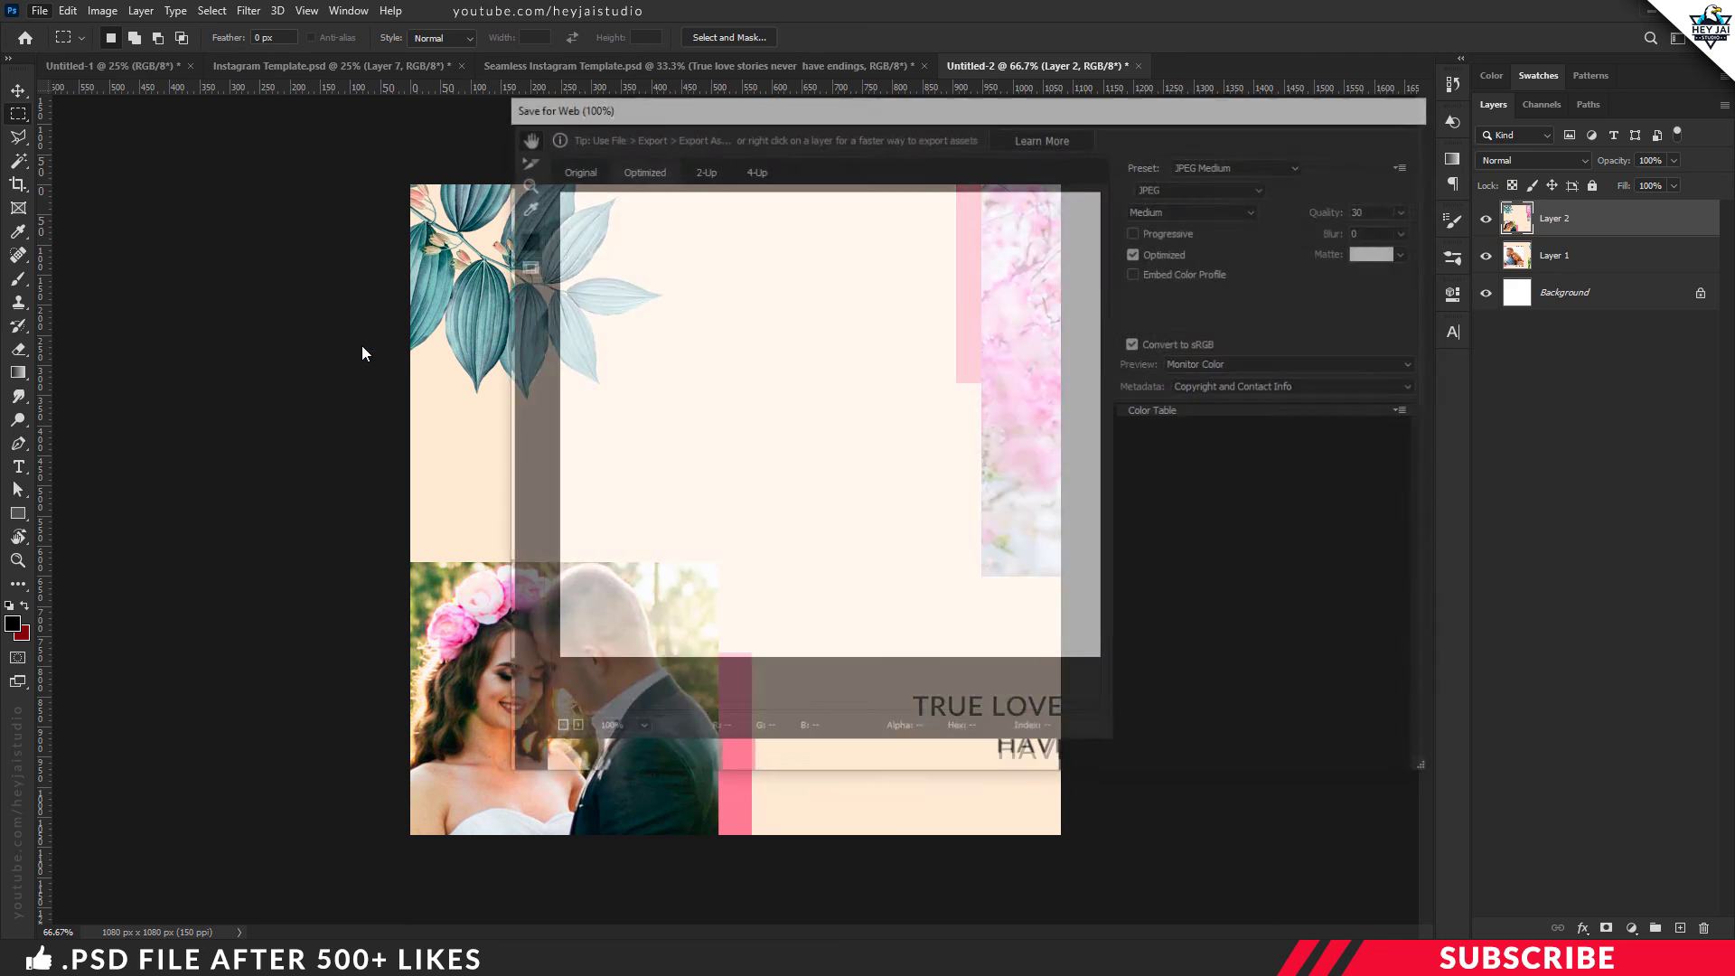
click(1223, 184)
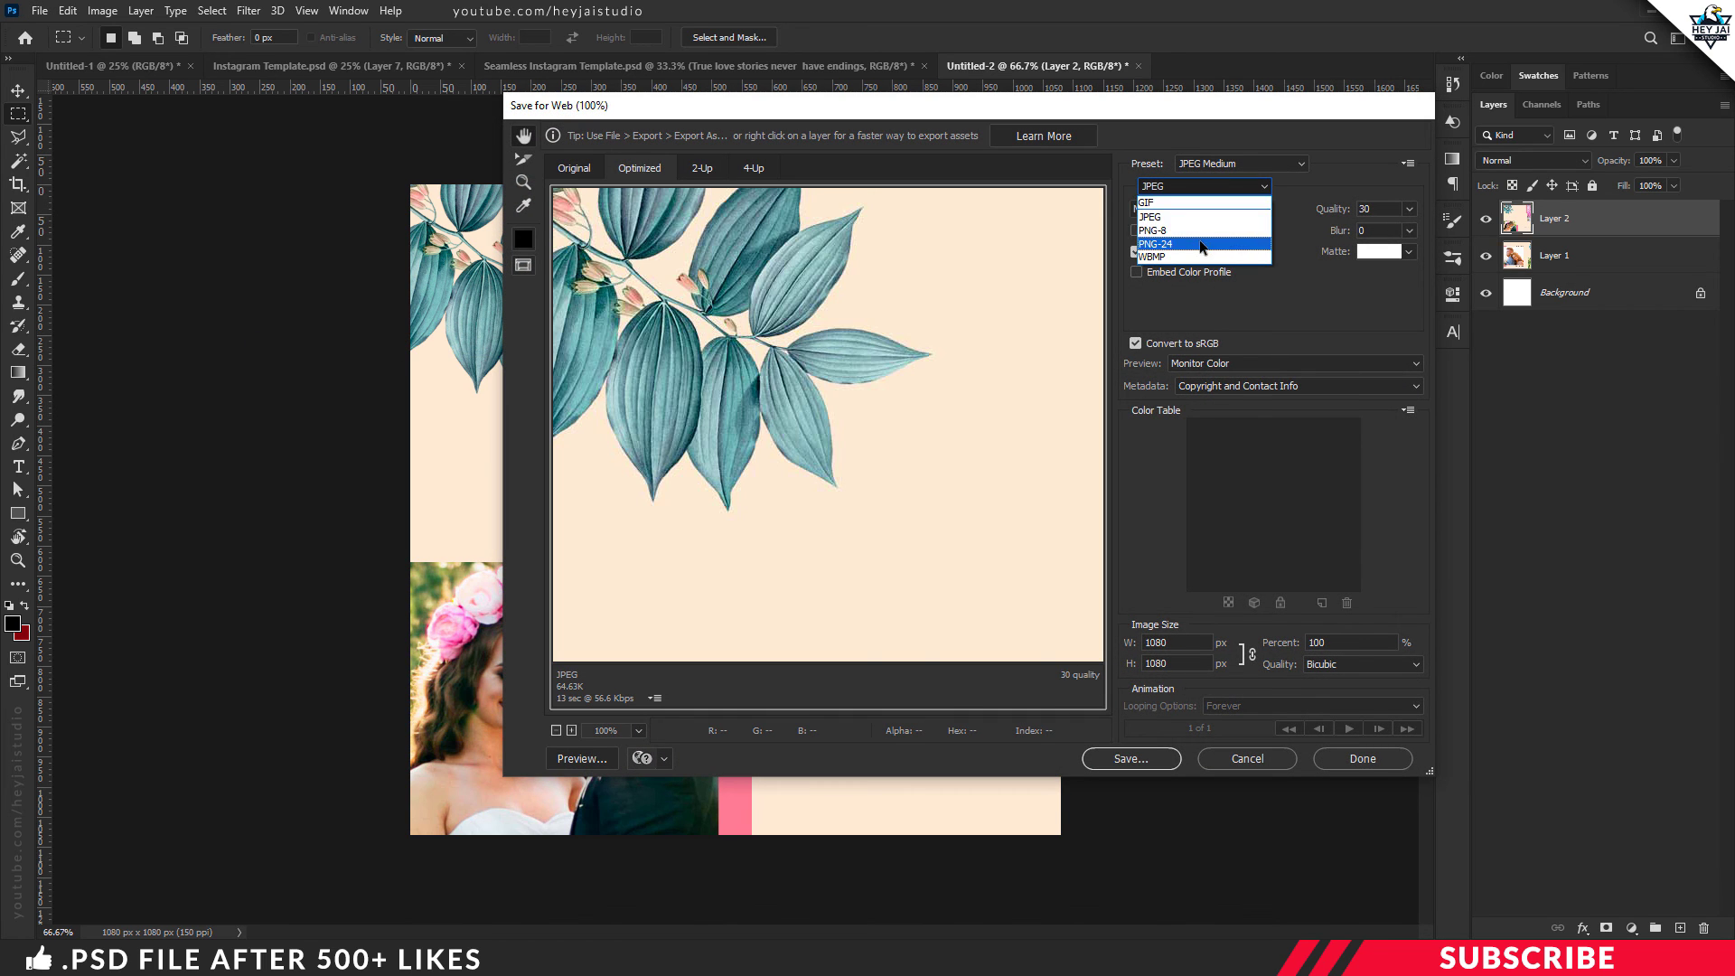
click(1200, 243)
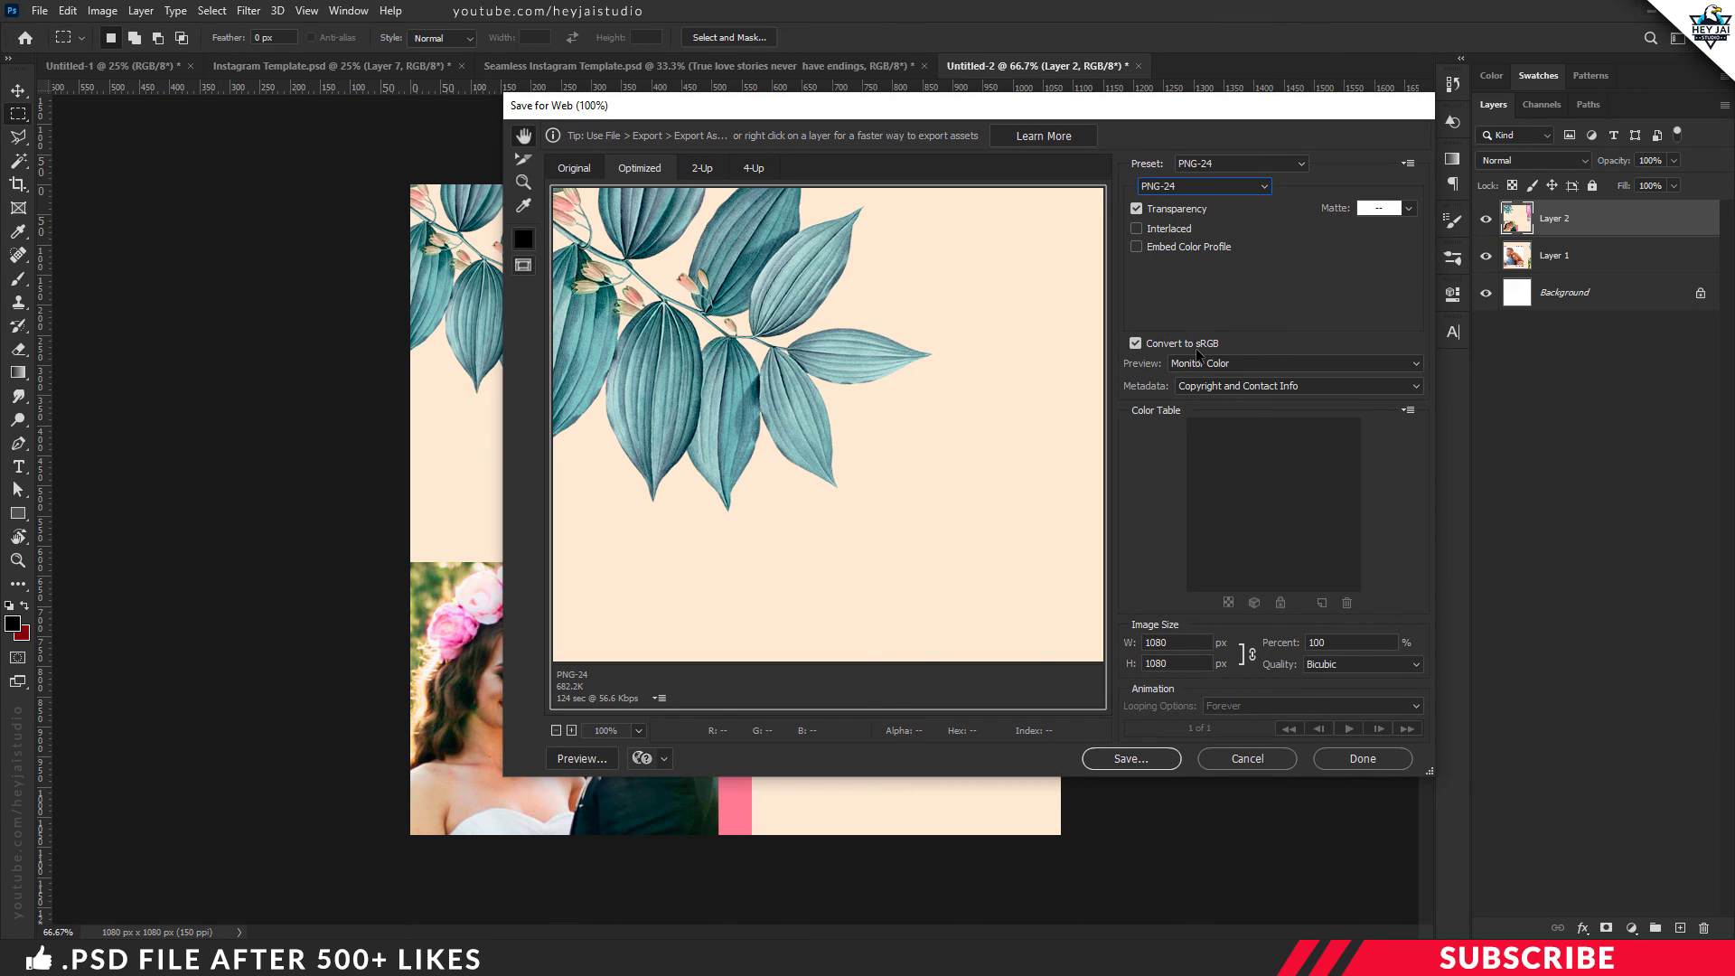
key(Escape)
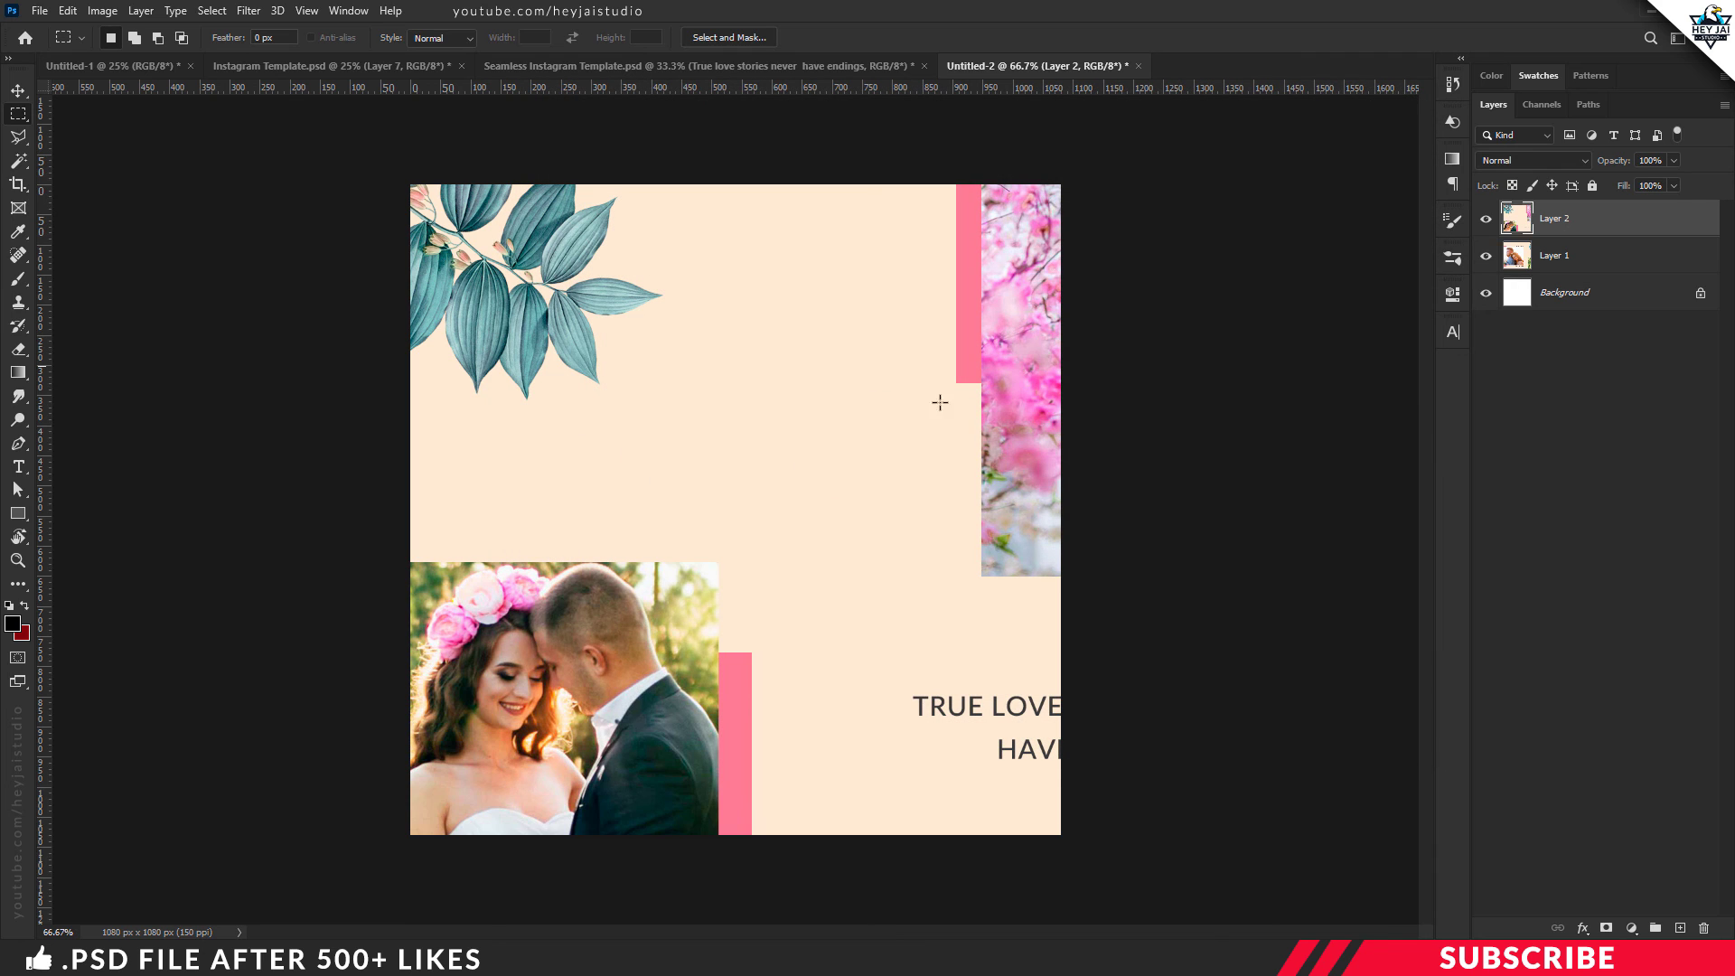
click(421, 69)
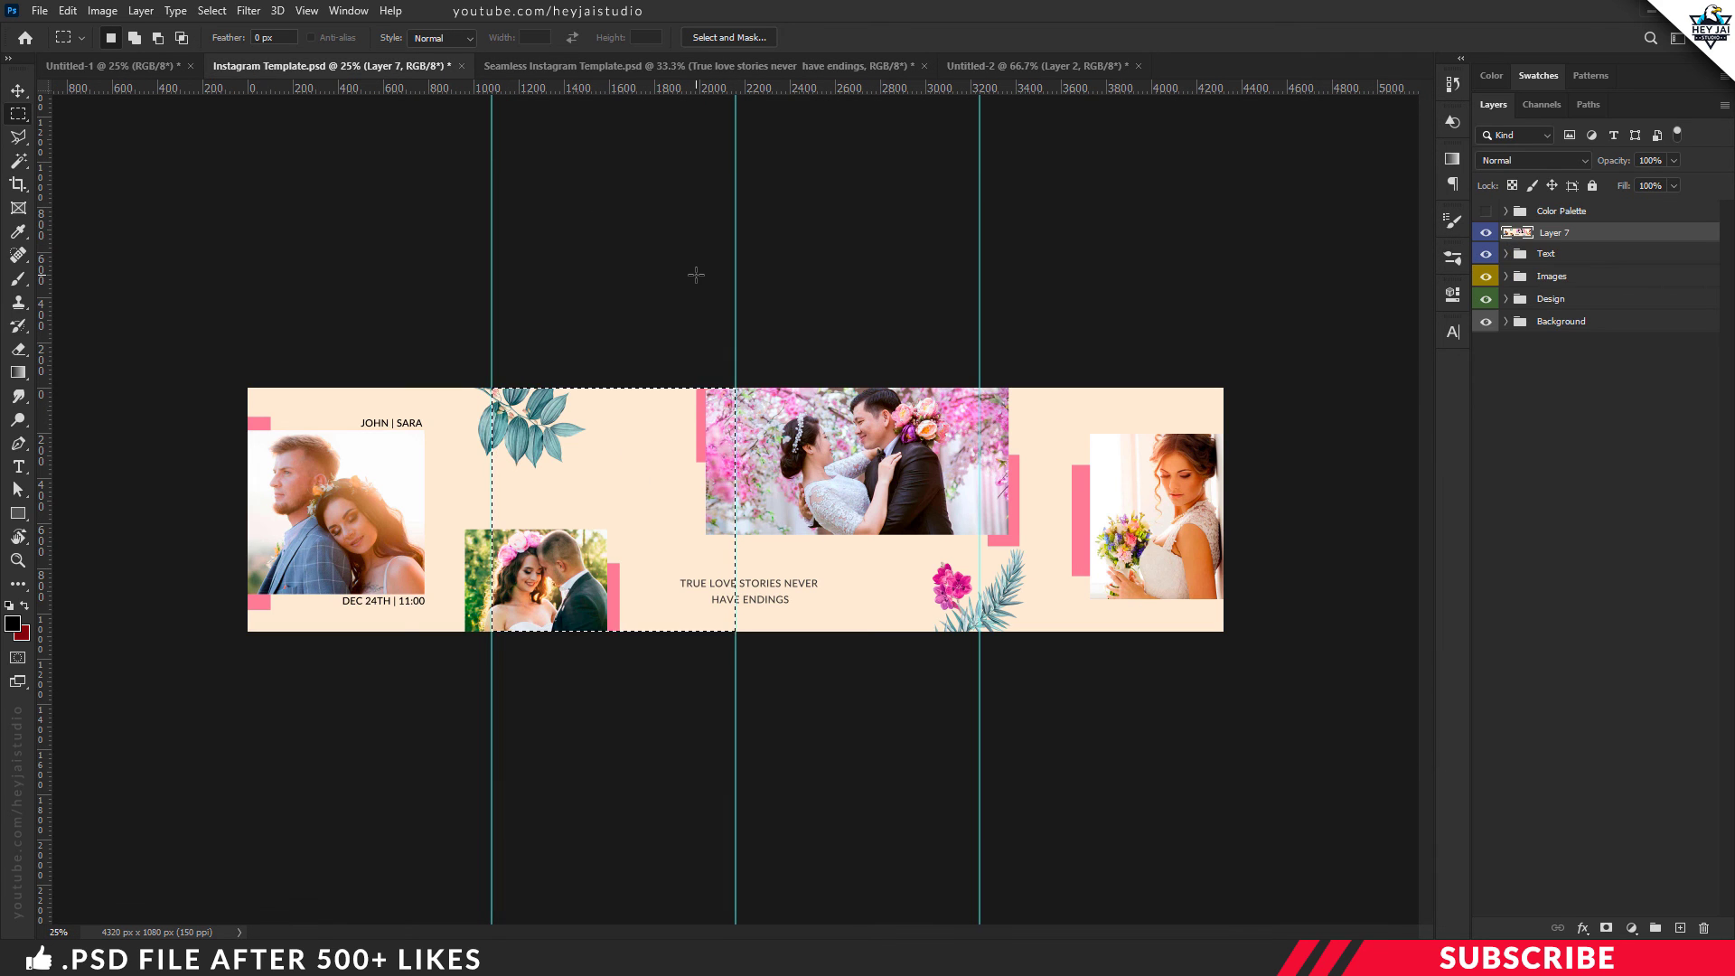
Copy the template's third 1080×1080 section into Untitled-2 as Layer 3
click(745, 371)
drag(736, 377, 975, 634)
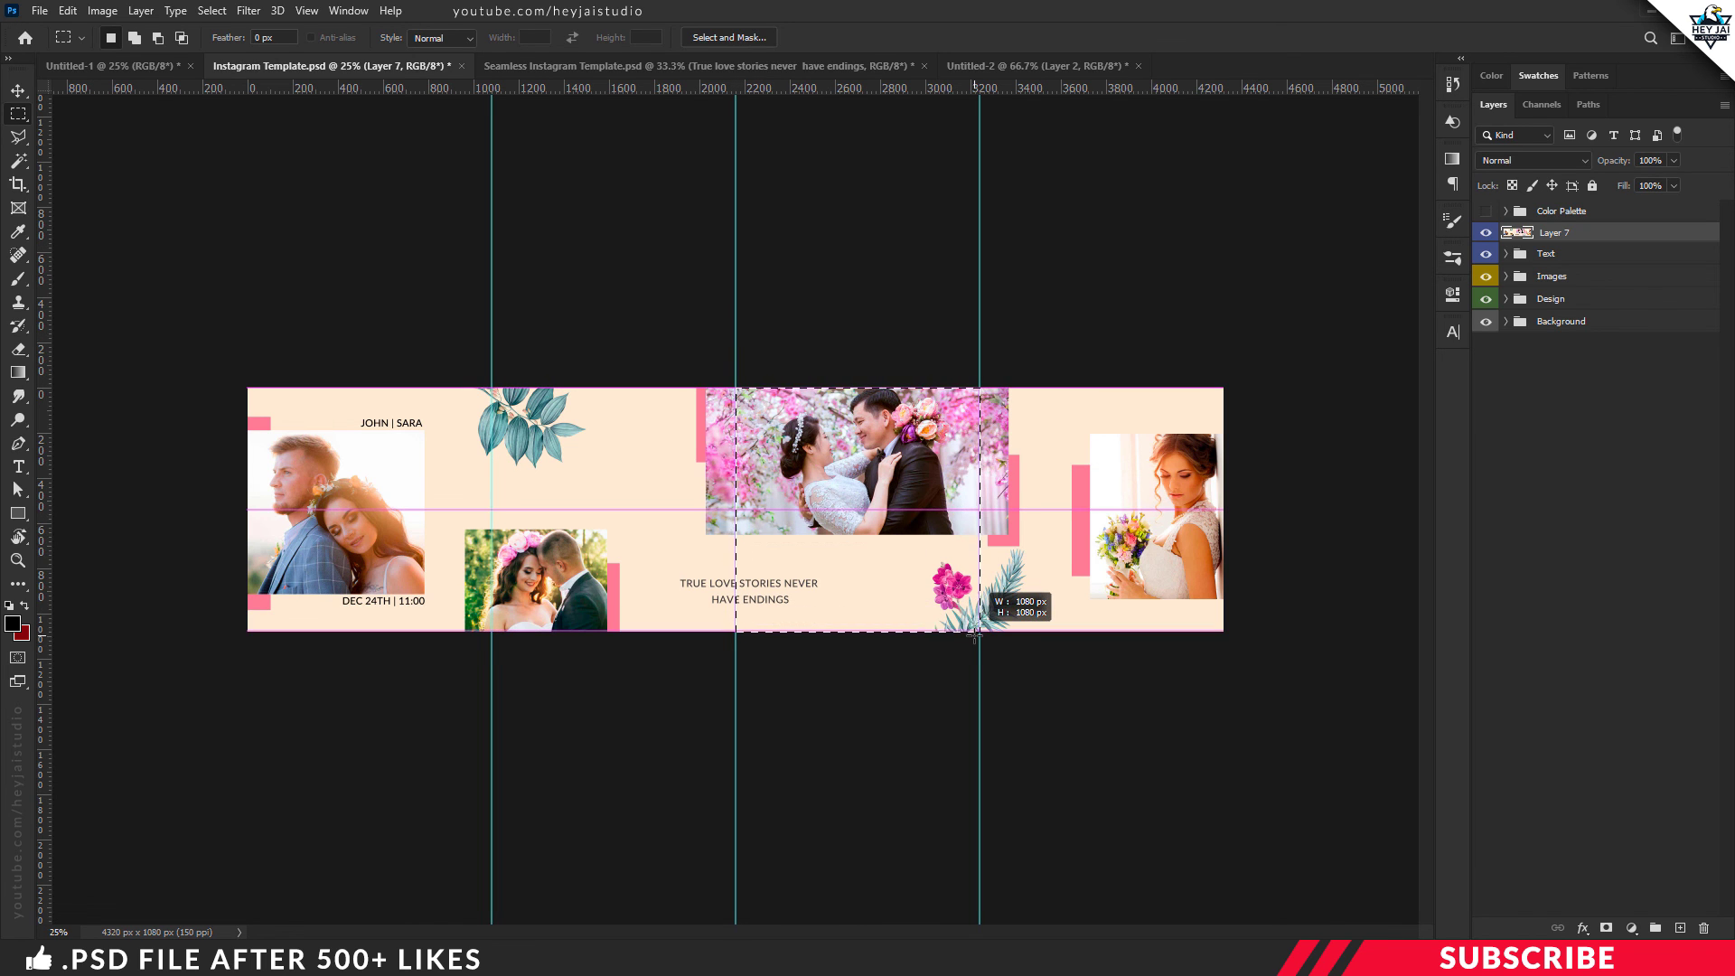
click(1030, 66)
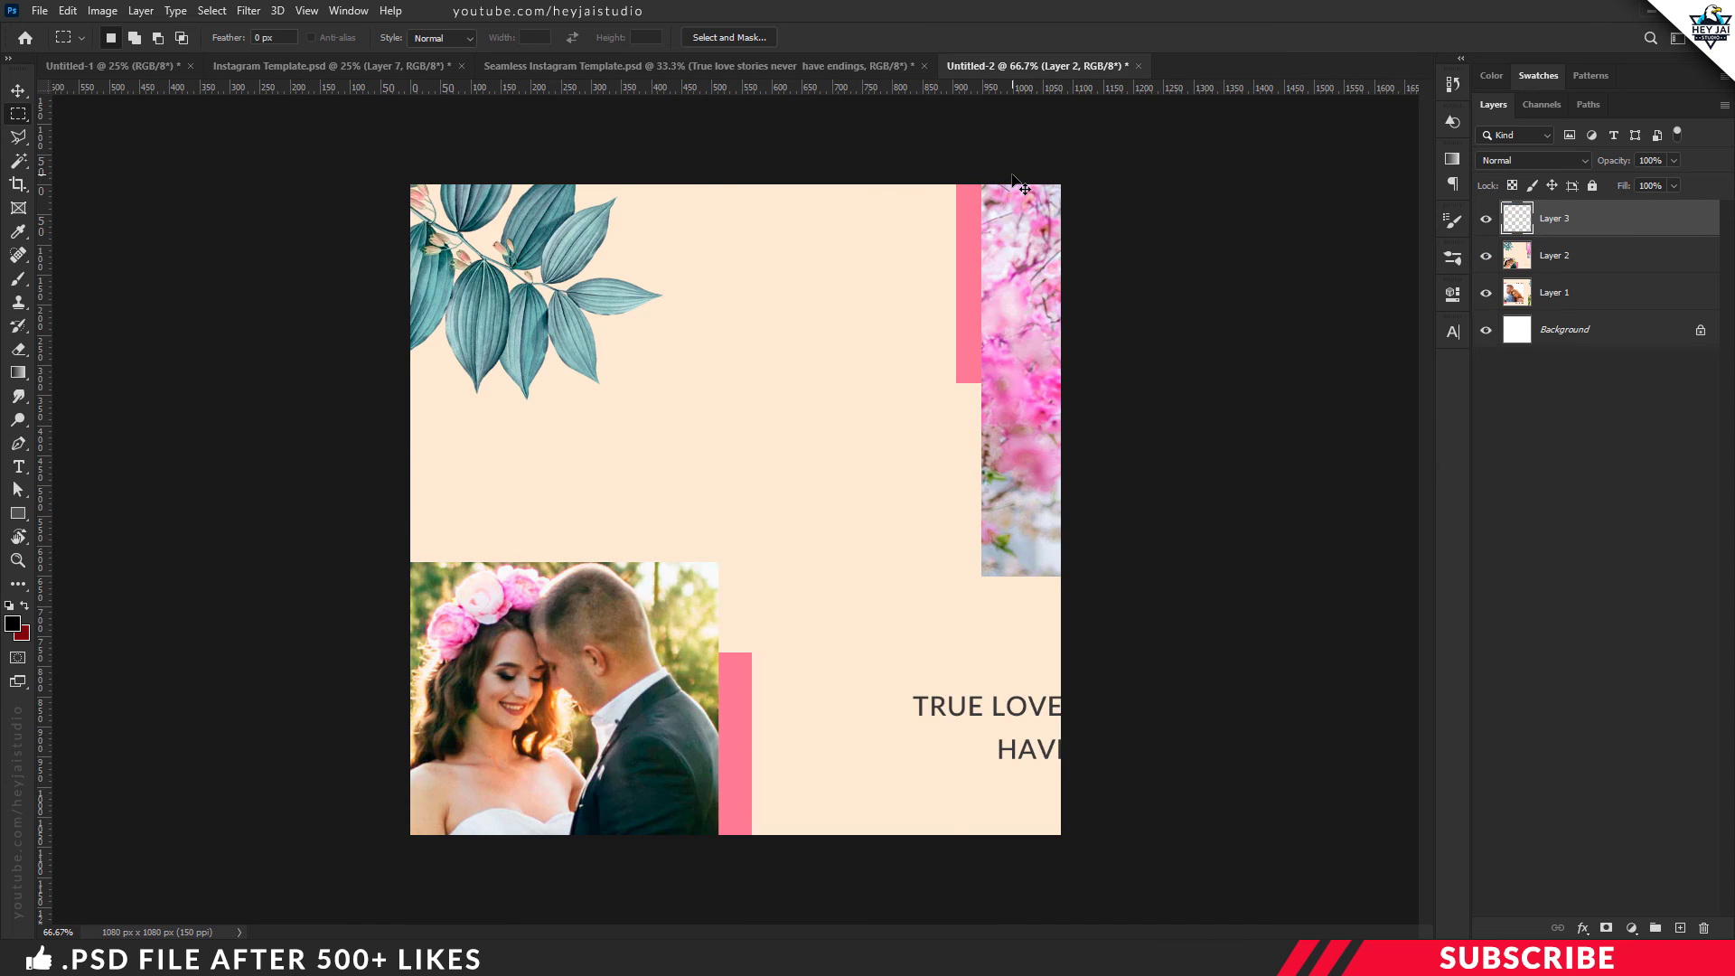
drag(1024, 188, 1023, 190)
click(349, 67)
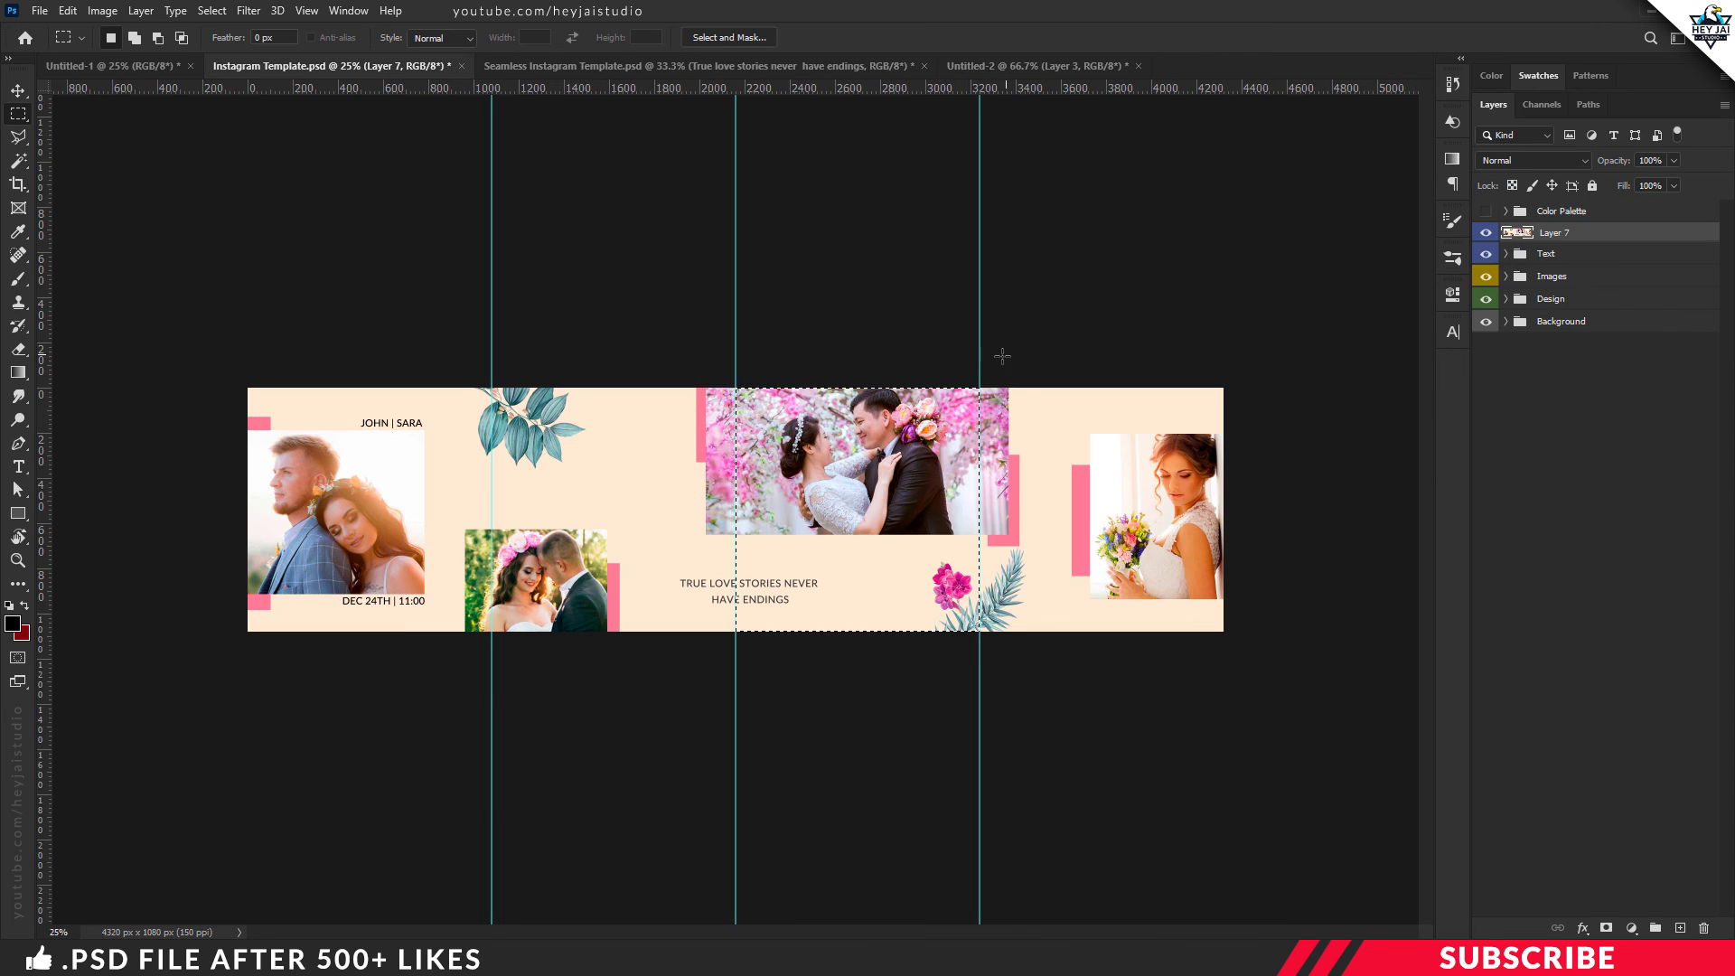
Paste the rightmost fourth section into Untitled-2 as Layer 4, then deselect the template
key(ctrl+d)
drag(980, 363, 1222, 634)
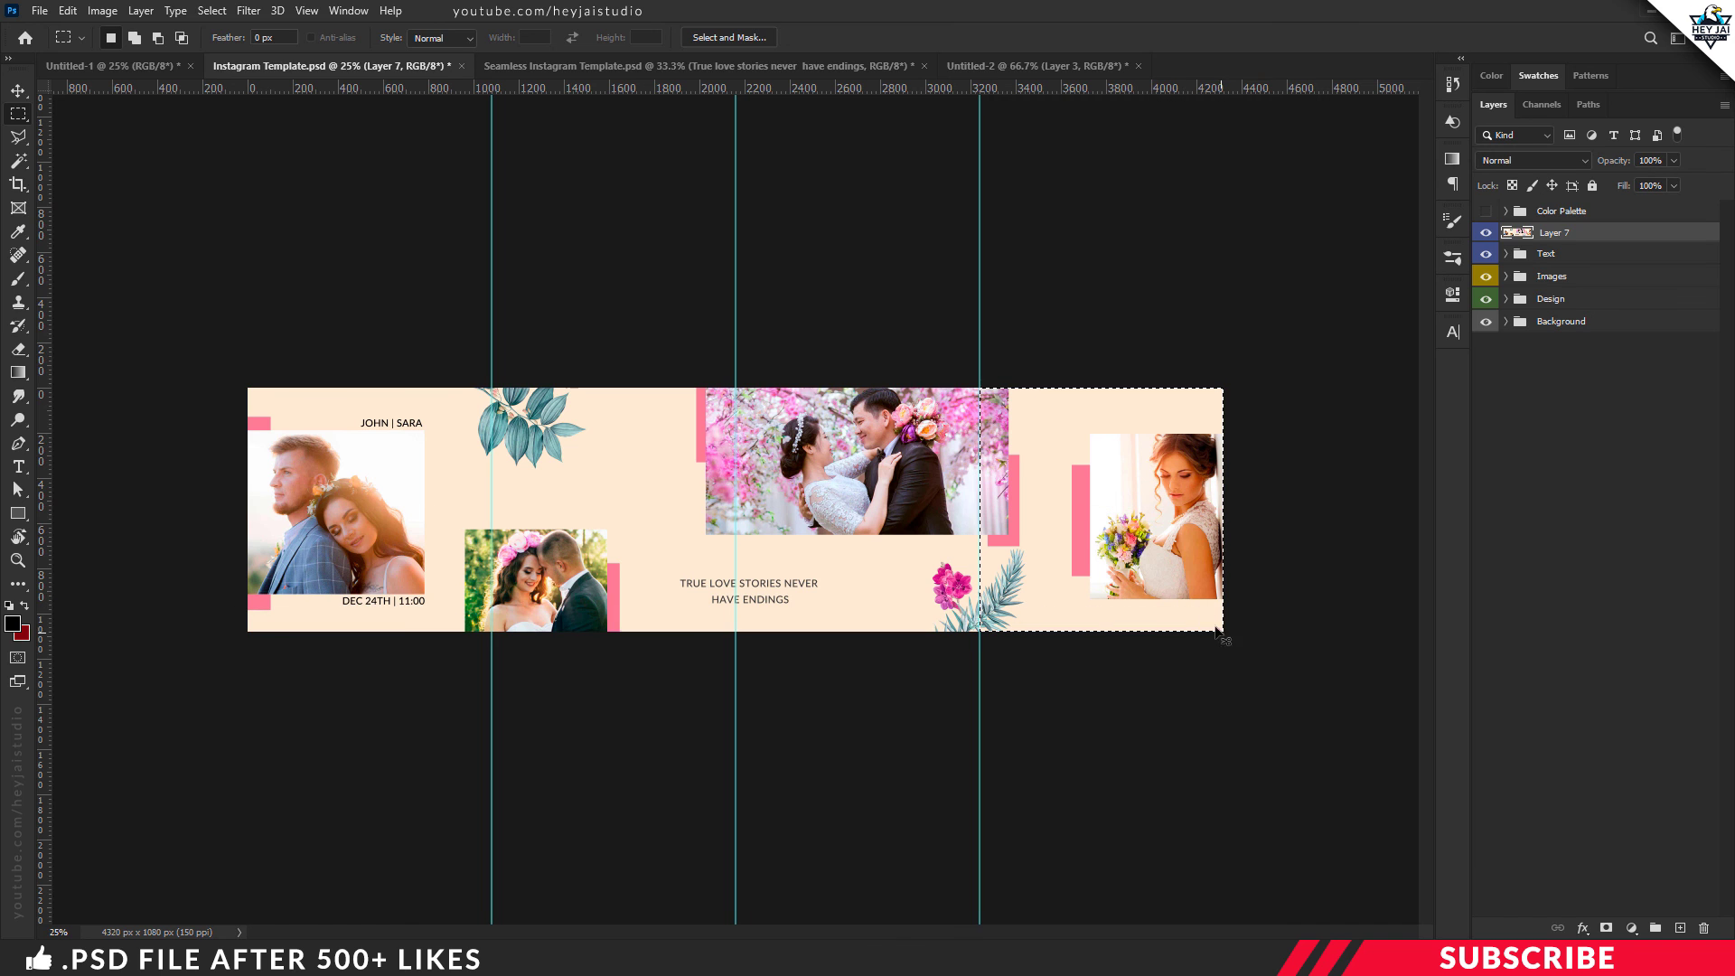
click(1030, 67)
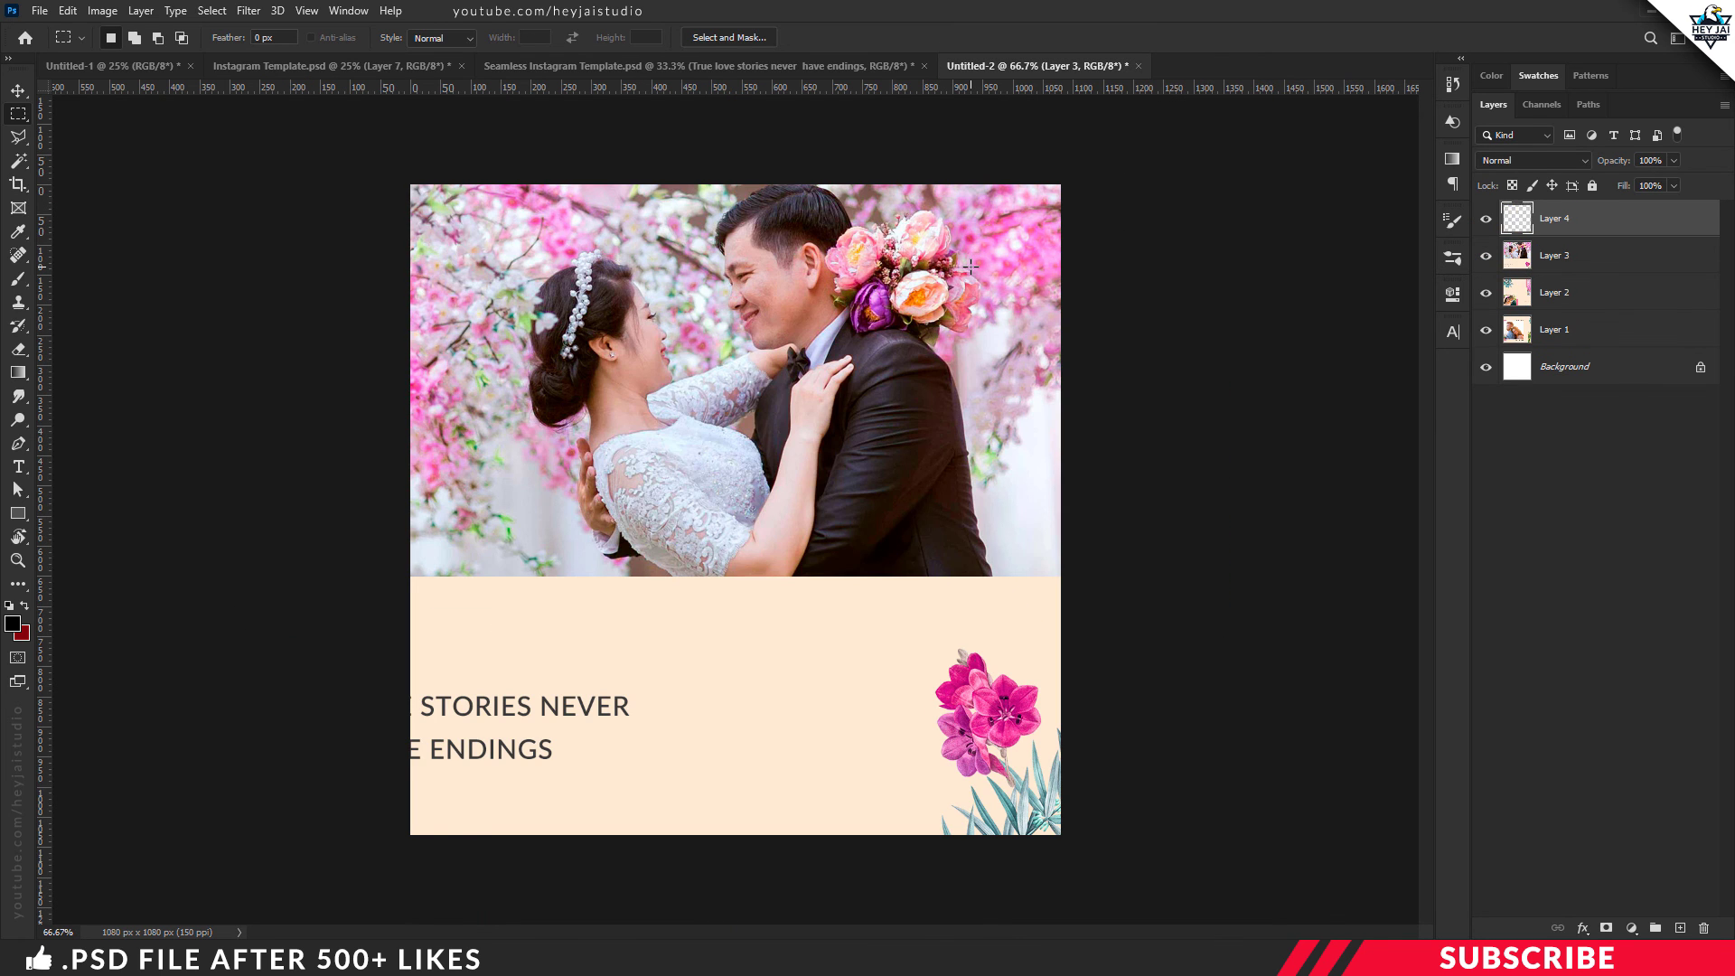
key(ctrl+v)
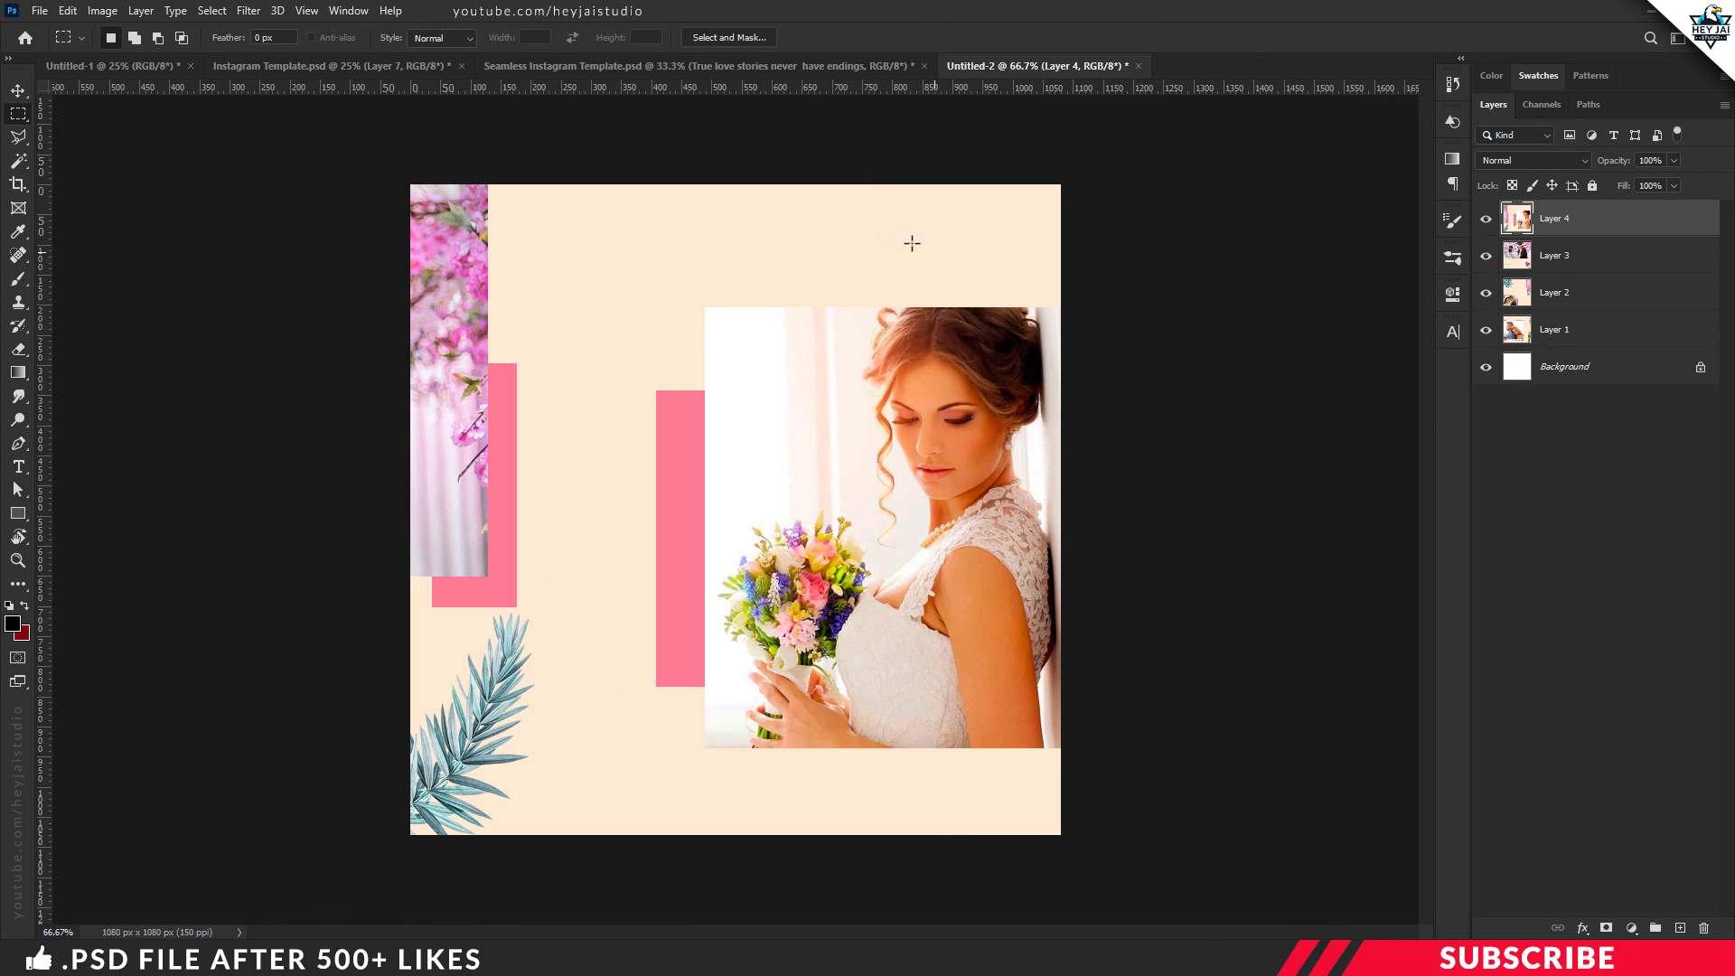
click(417, 67)
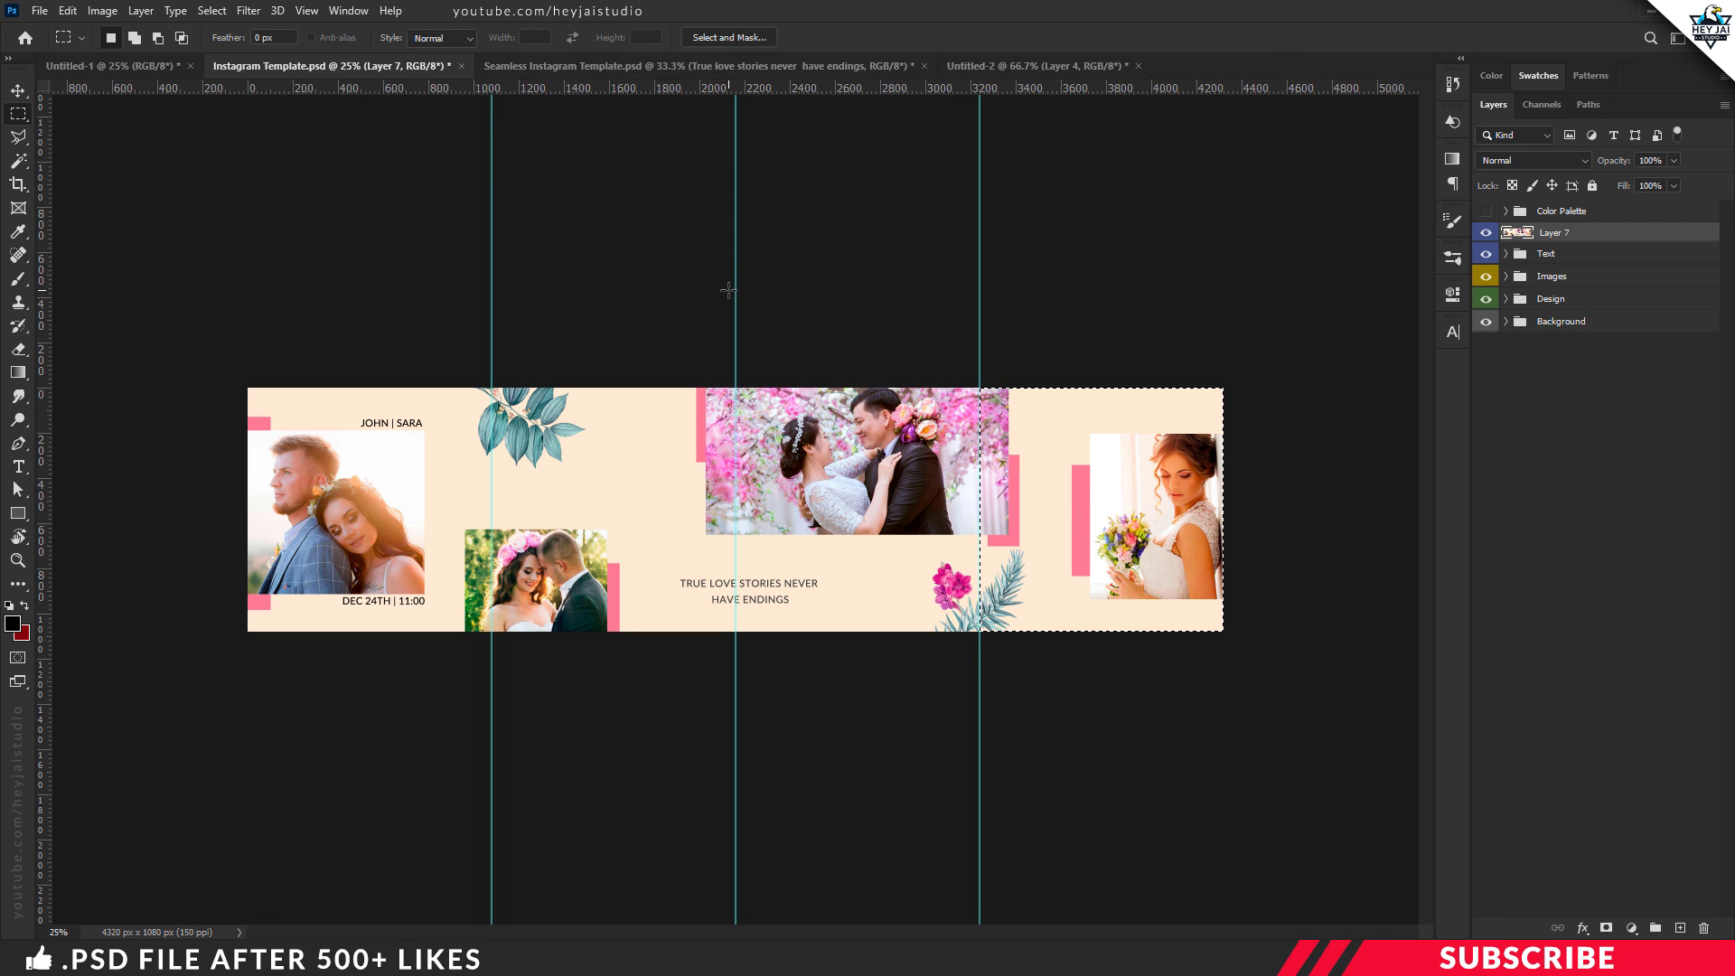
key(ctrl+d)
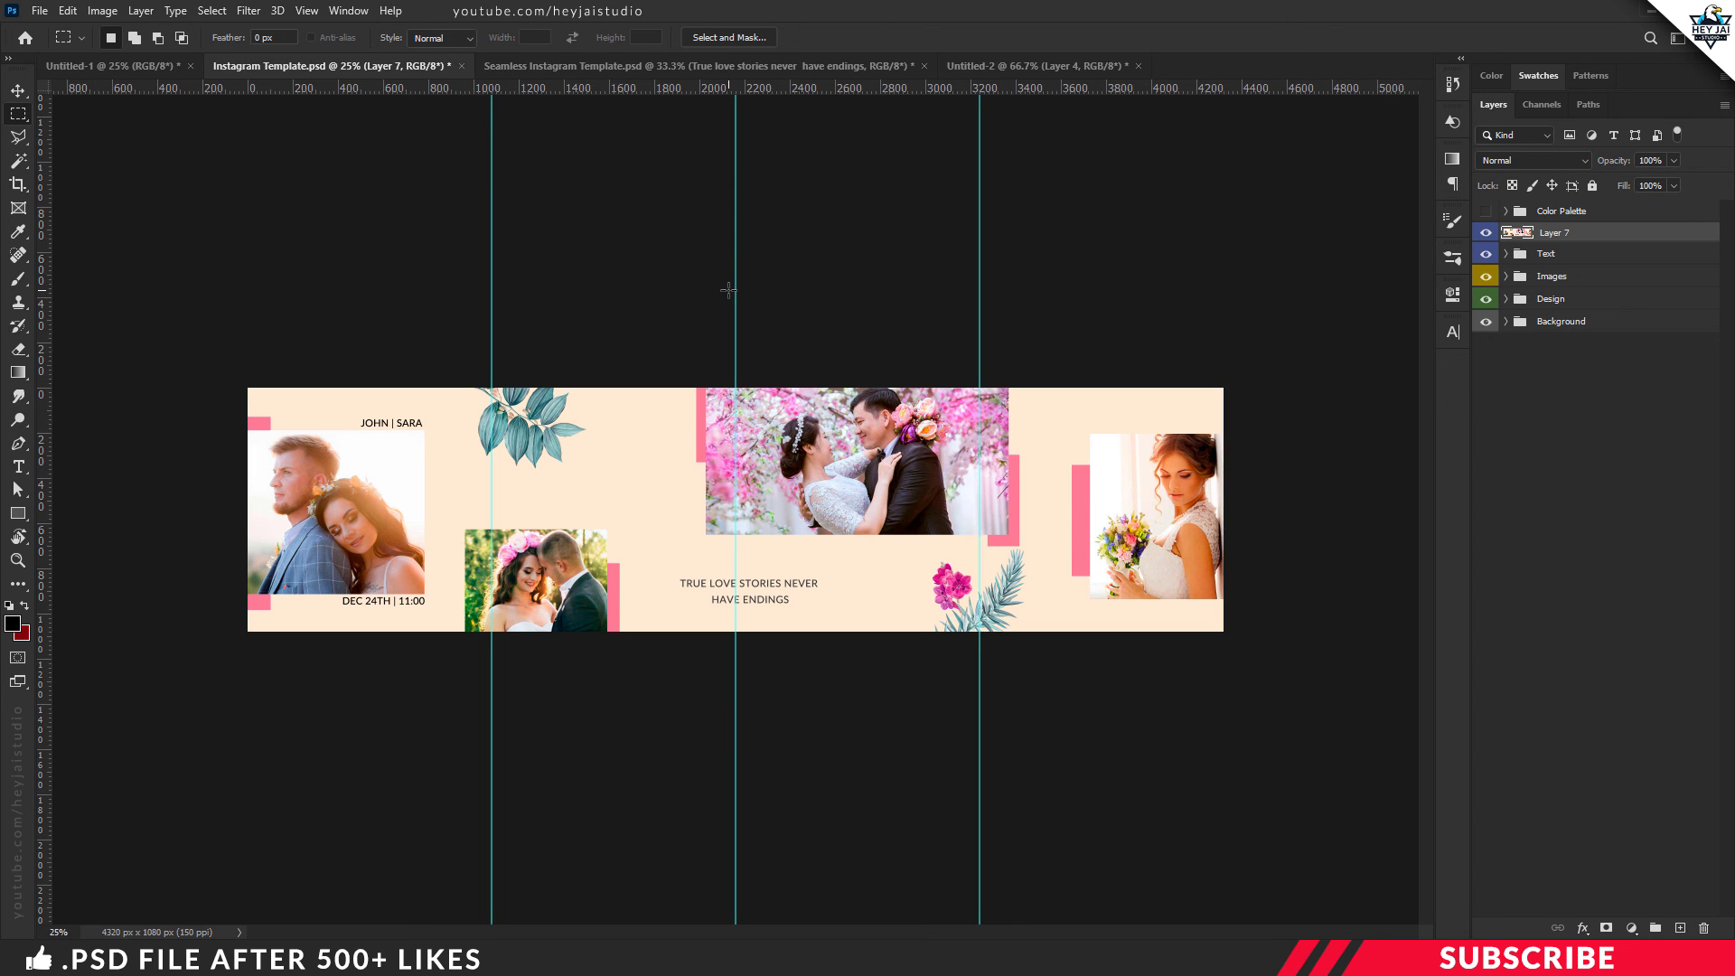